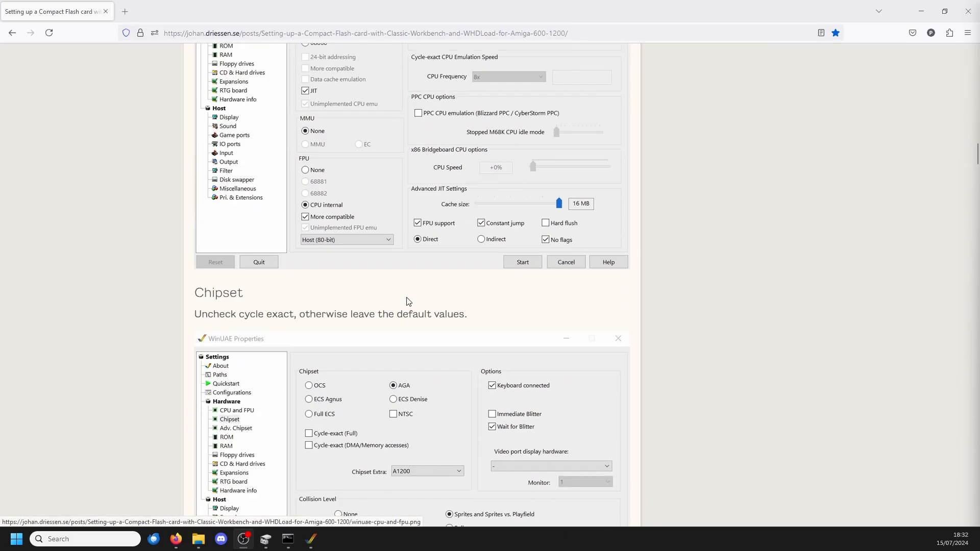
Step: Skim the Compact Flash guide's WinUAE configuration sections, then examine its Step 3 instructions for partitioning the card with HDToolBox
scroll(413, 304, "down", 20)
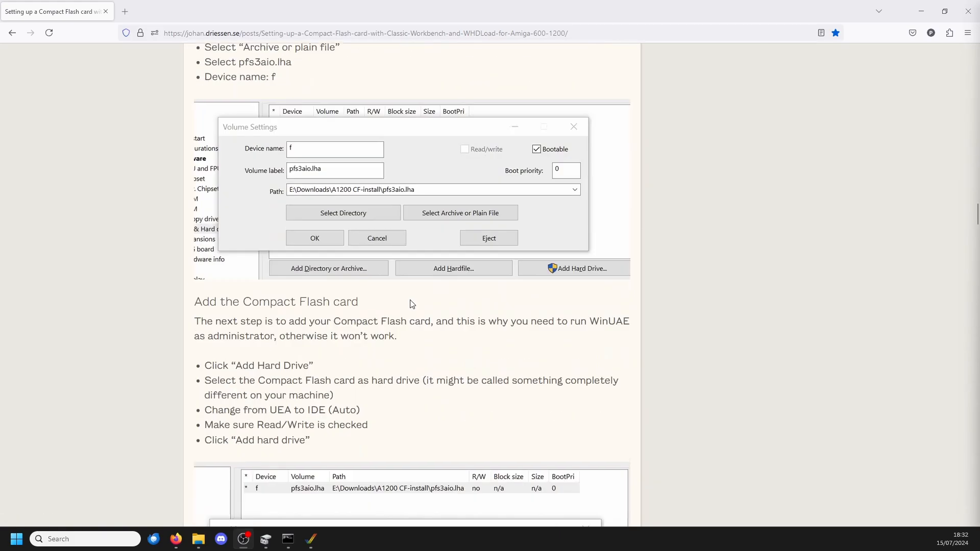
scroll(413, 301, "down", 20)
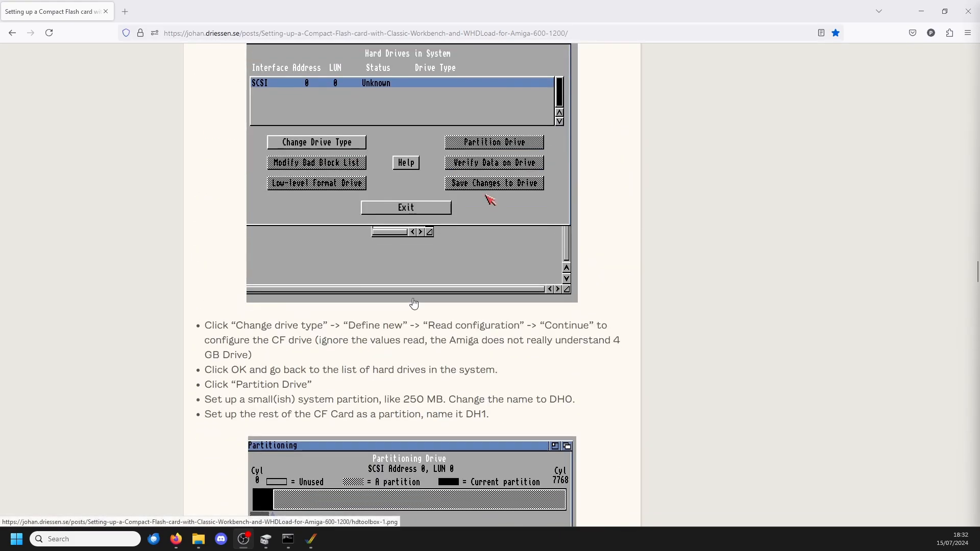
scroll(414, 305, "down", 20)
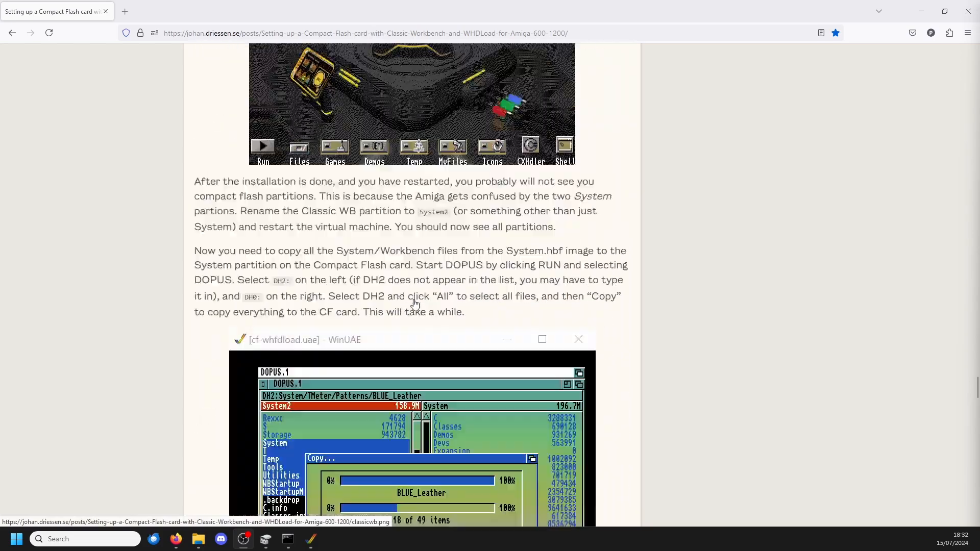
scroll(260, 302, "up", 20)
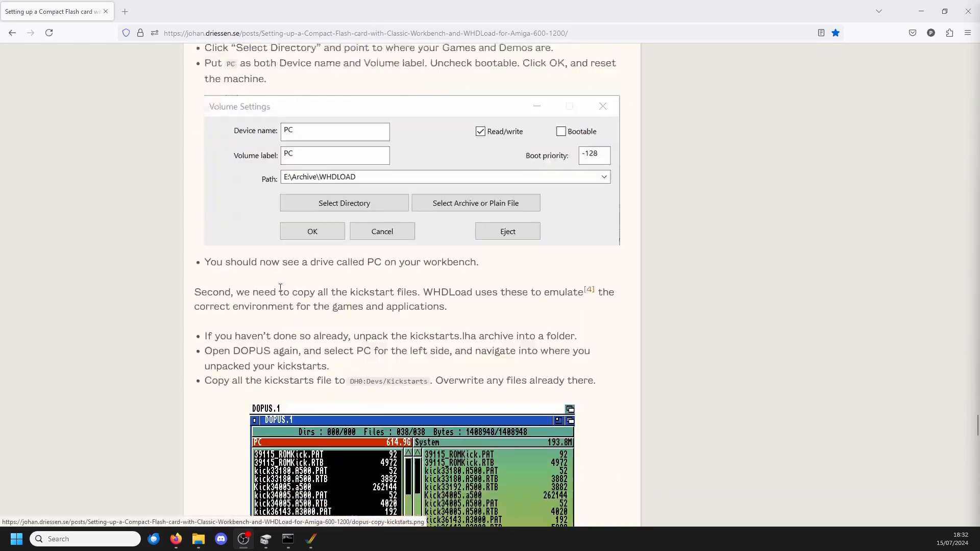
scroll(416, 273, "up", 10)
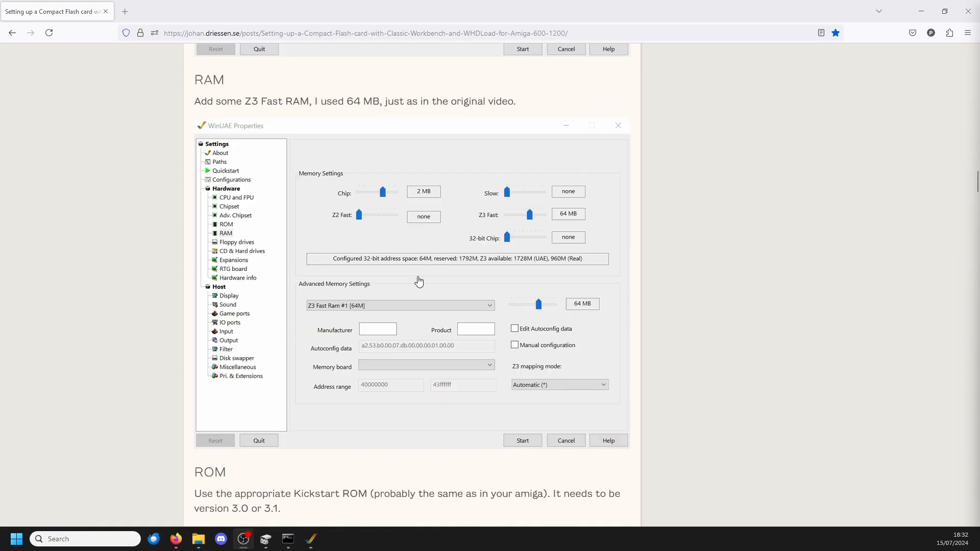
scroll(391, 245, "down", 1)
scroll(392, 247, "down", 20)
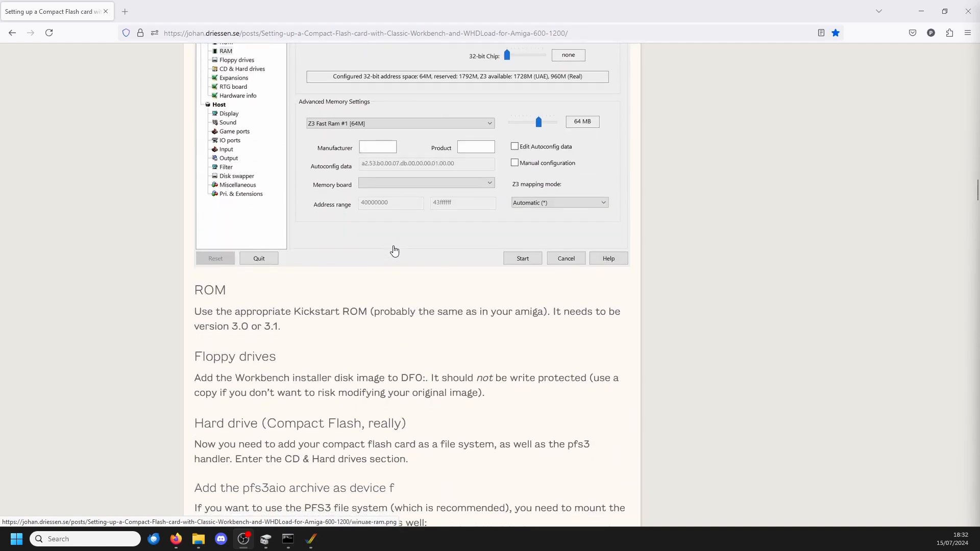
scroll(393, 263, "down", 5)
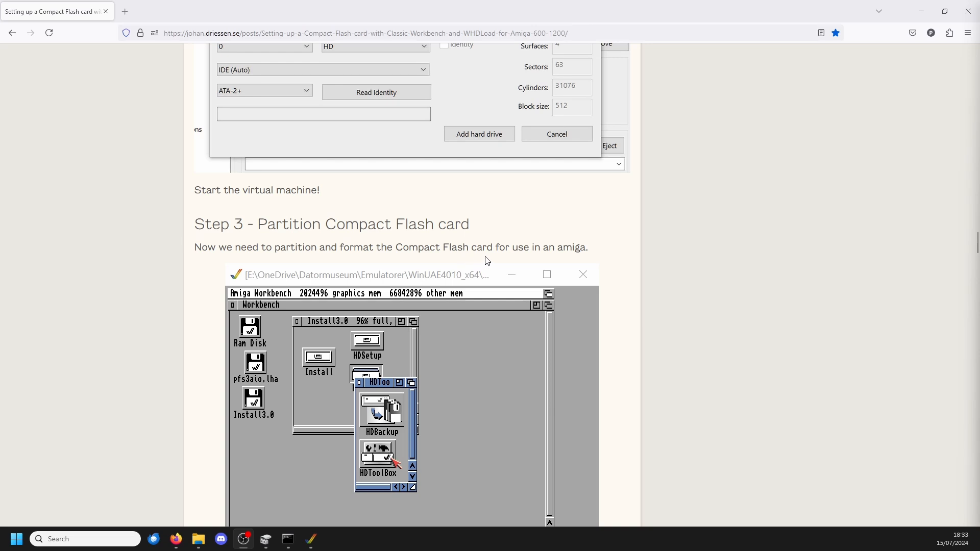
scroll(329, 301, "down", 8)
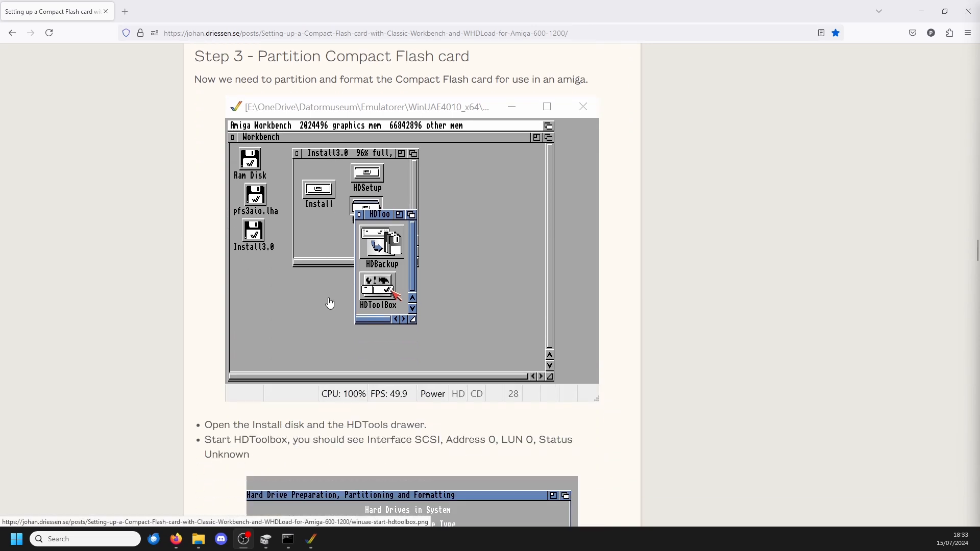
scroll(350, 409, "down", 3)
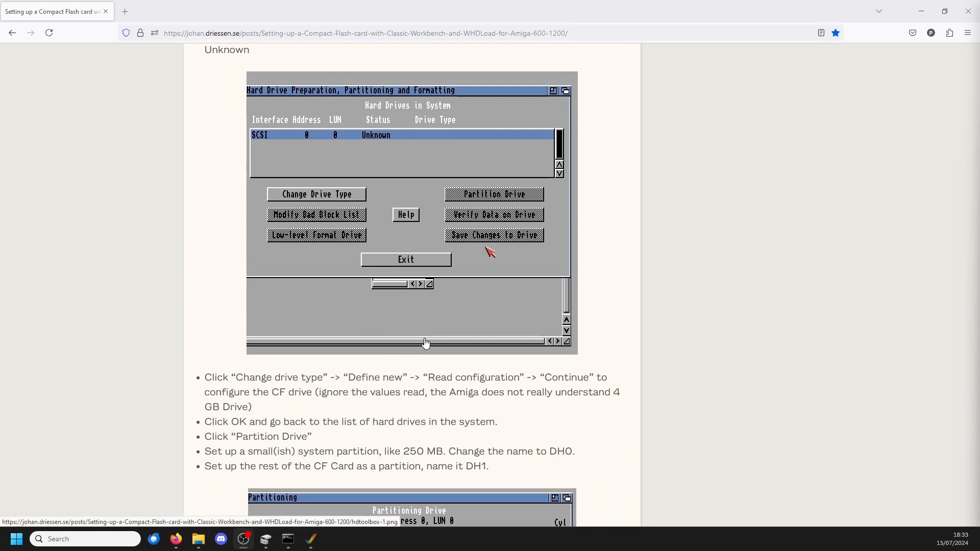
Step: Return to the guide's download section covering PFS3 support, then switch to File Explorer and view the Amiga folder on drive F:
scroll(471, 314, "up", 20)
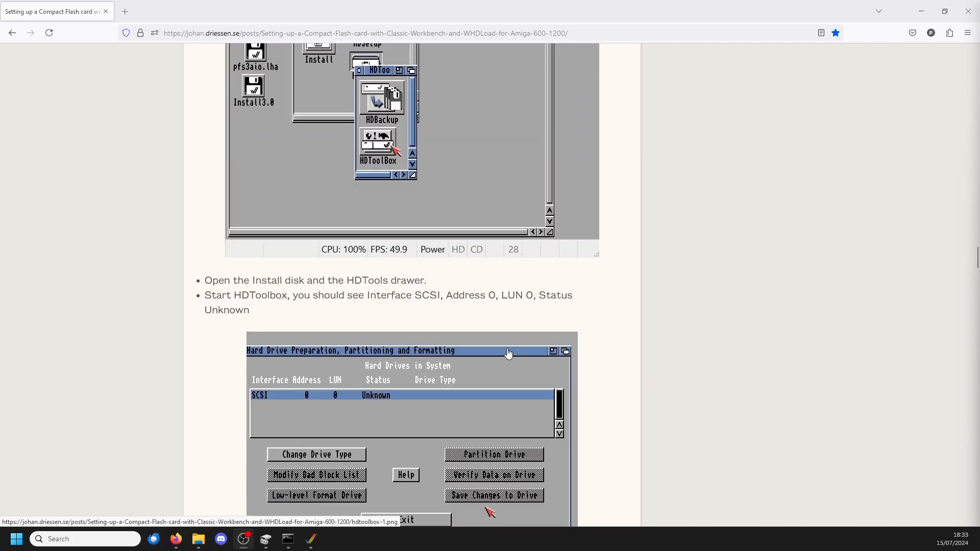
scroll(493, 312, "up", 20)
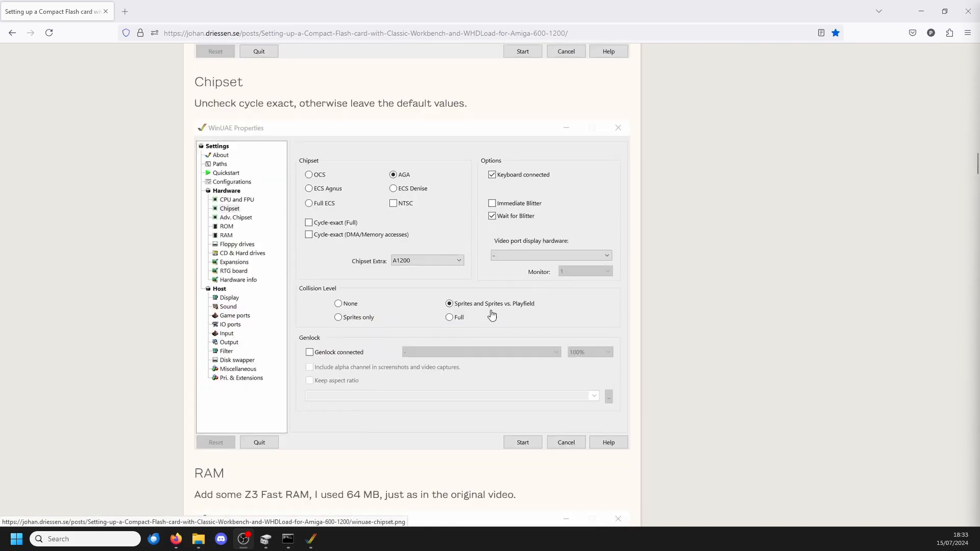
scroll(490, 335, "up", 20)
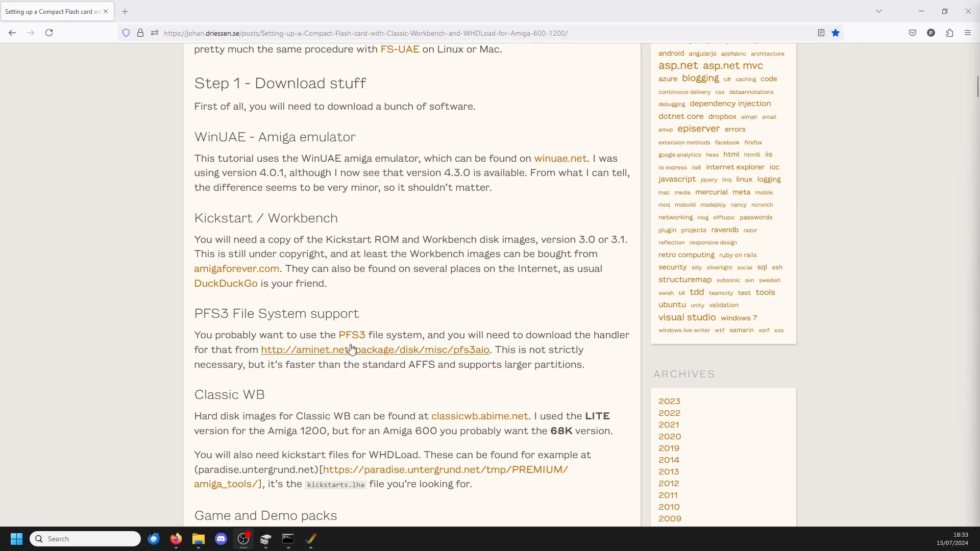
scroll(315, 343, "down", 5)
scroll(315, 343, "up", 3)
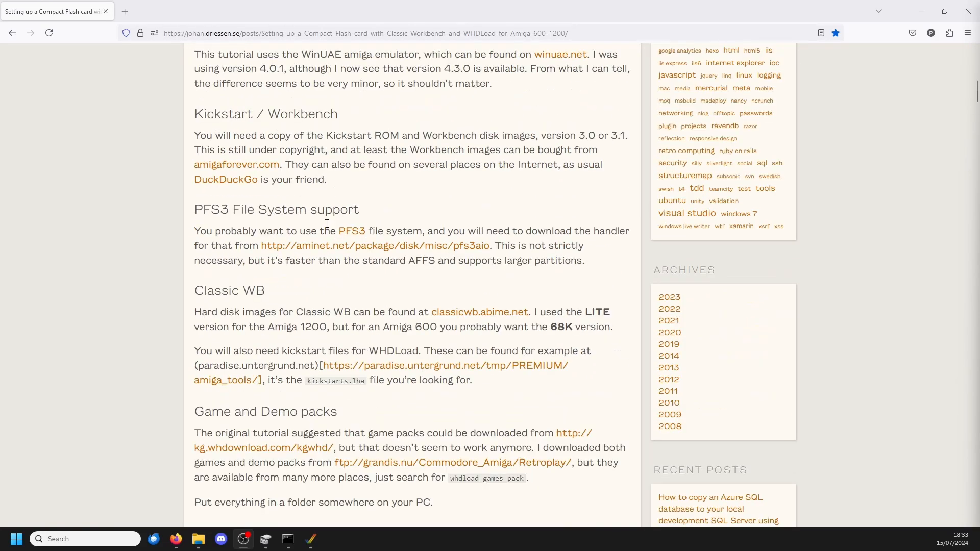
left_click(198, 541)
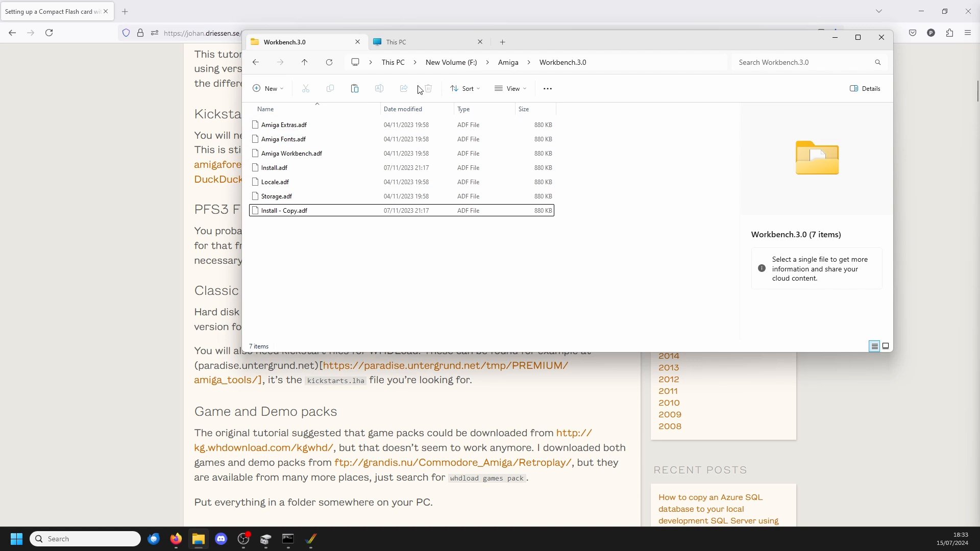
left_click(520, 65)
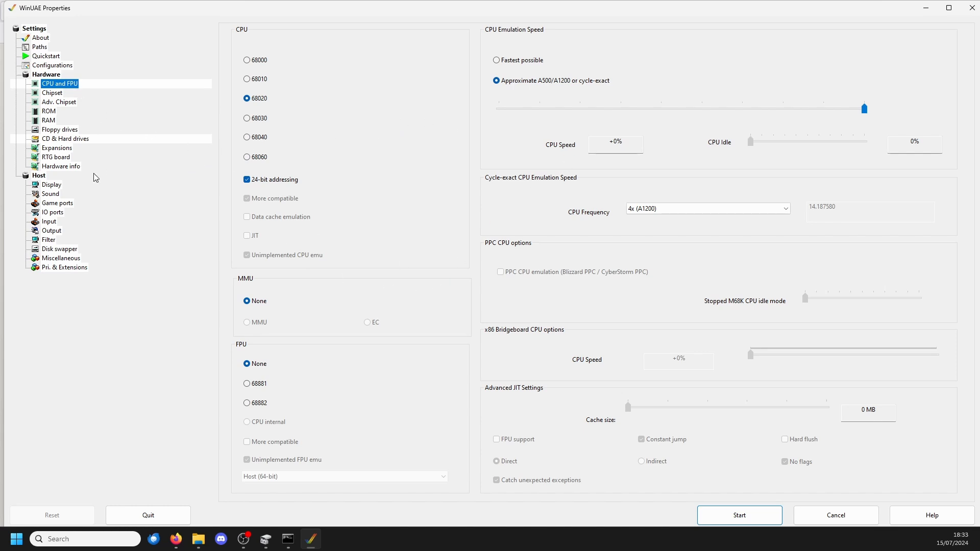
Step: Review the DF0 and DF1 disk images in WinUAE's floppy drive settings, then open the CD and hard drive settings
left_click(61, 132)
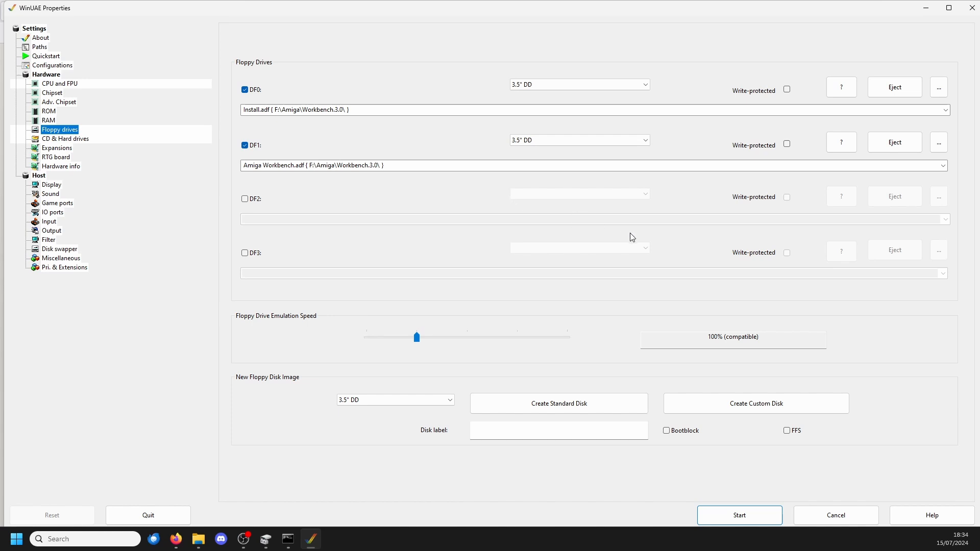
left_click(248, 111)
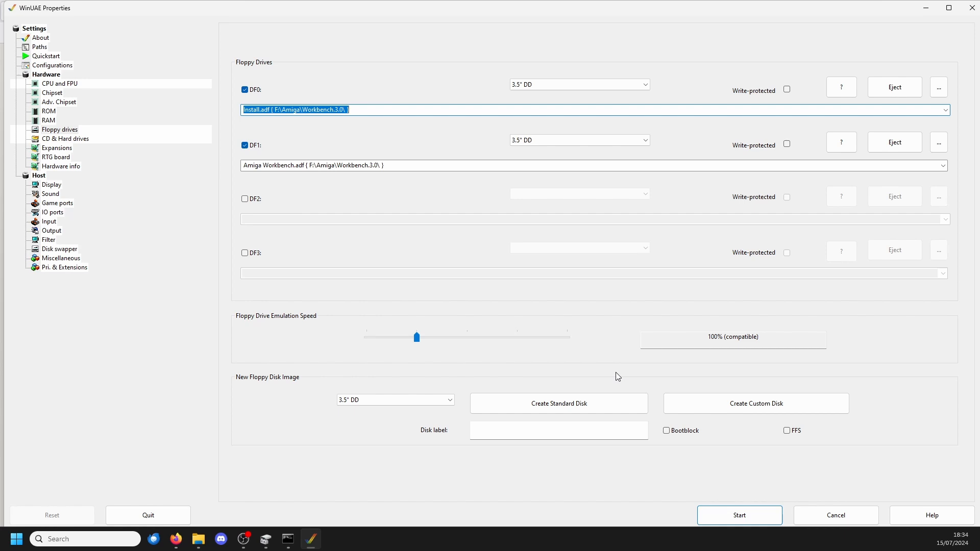
left_click(66, 140)
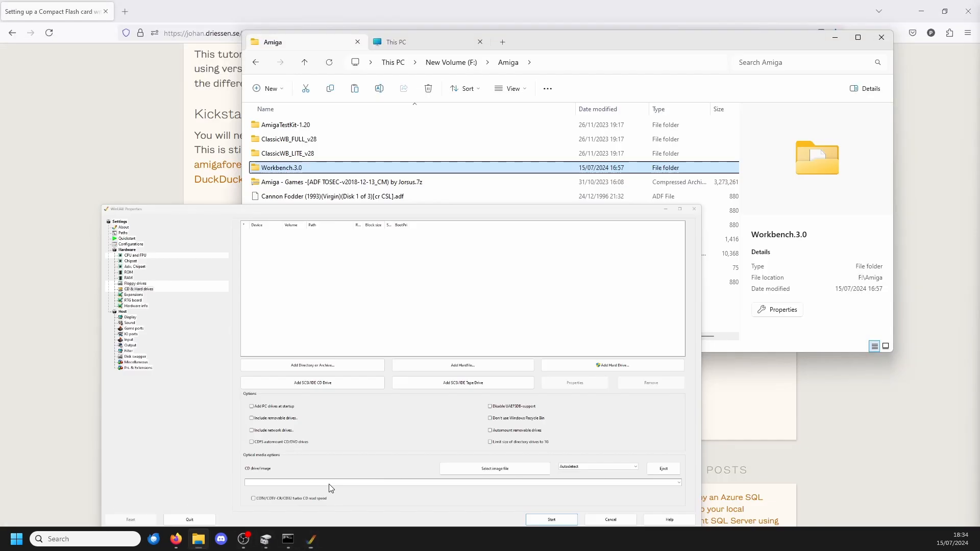
Step: Switch back to the guide in the browser, find its ROM section and highlight the Kickstart ROM recommendation
left_click(311, 538)
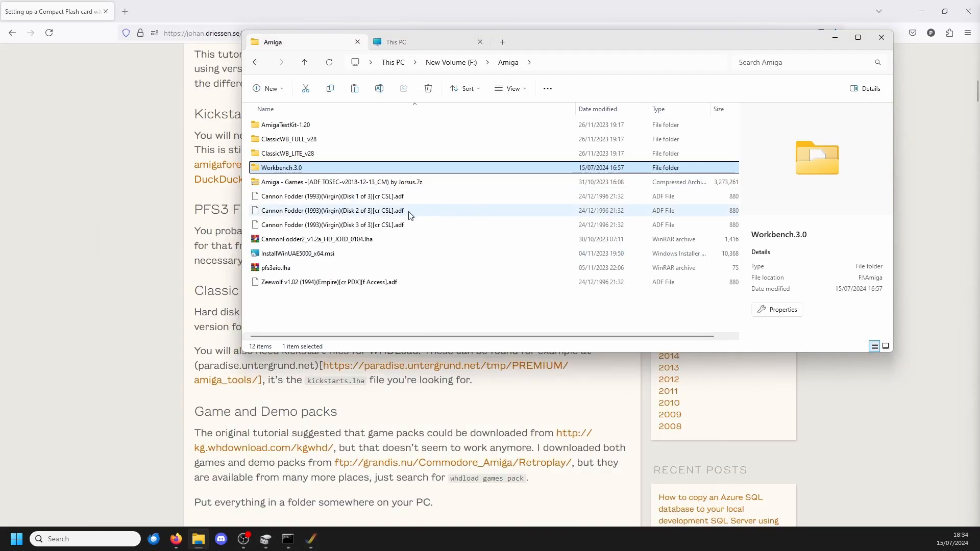
left_click(222, 256)
scroll(384, 265, "down", 3)
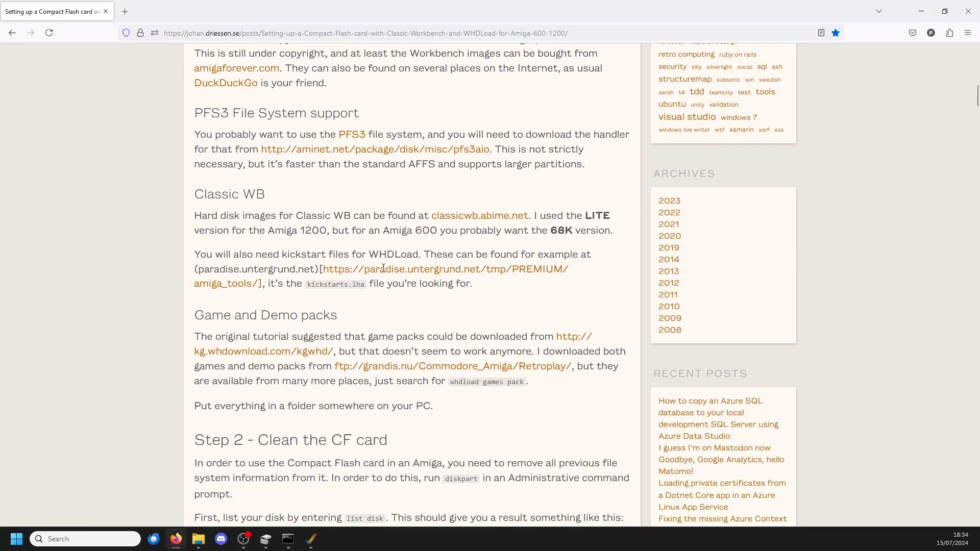
scroll(384, 263, "down", 15)
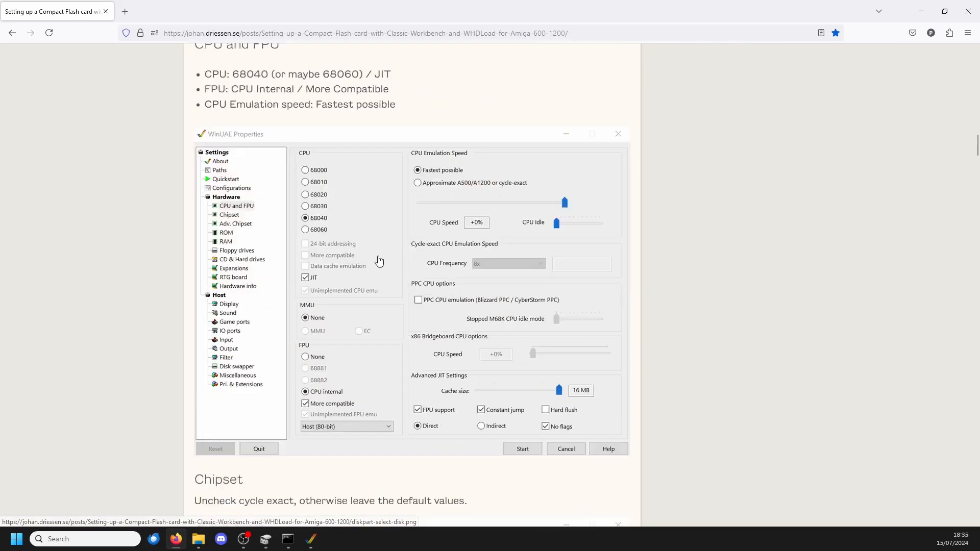
scroll(381, 259, "down", 15)
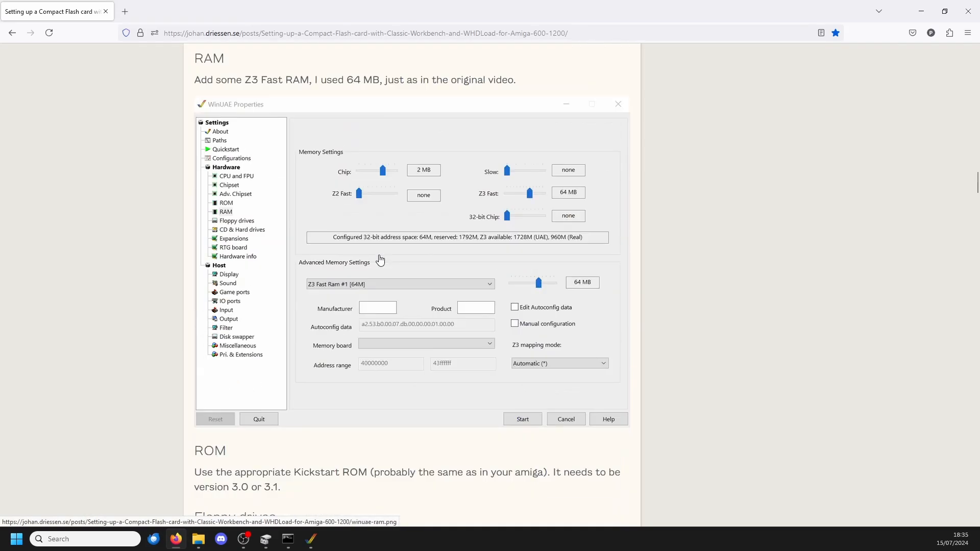
scroll(380, 260, "down", 7)
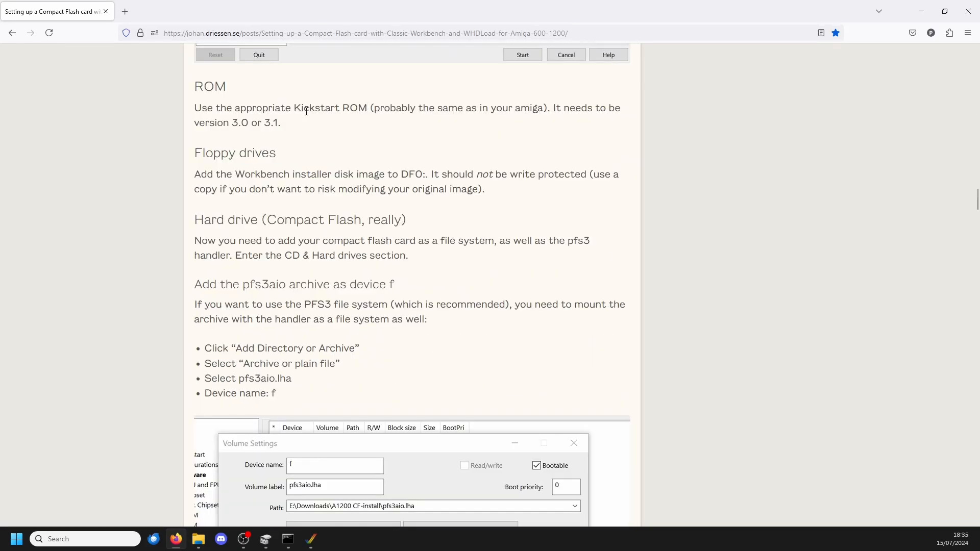
left_click_drag(290, 106, 557, 108)
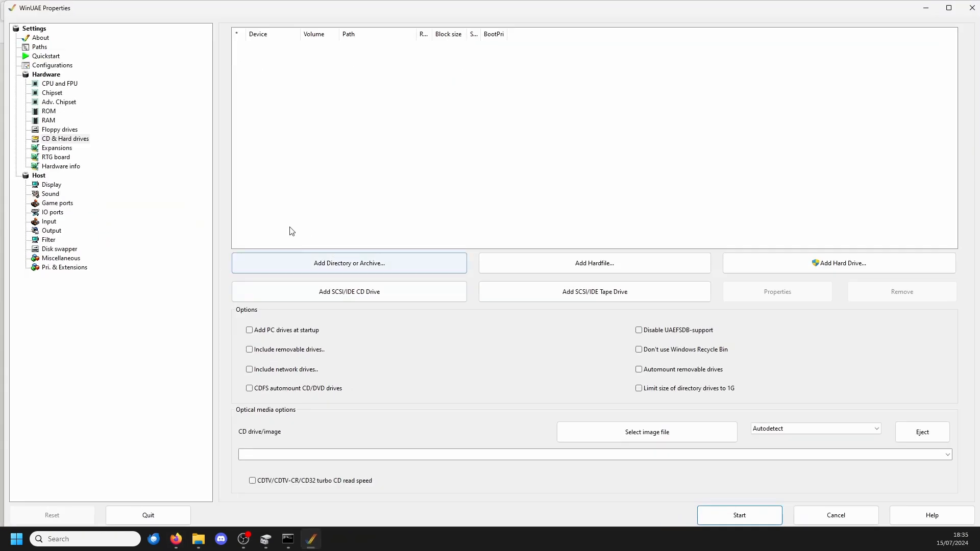
Step: Switch to WinUAE, check the main ROM file in the ROM settings, then return to the CD and hard drive settings
left_click(310, 539)
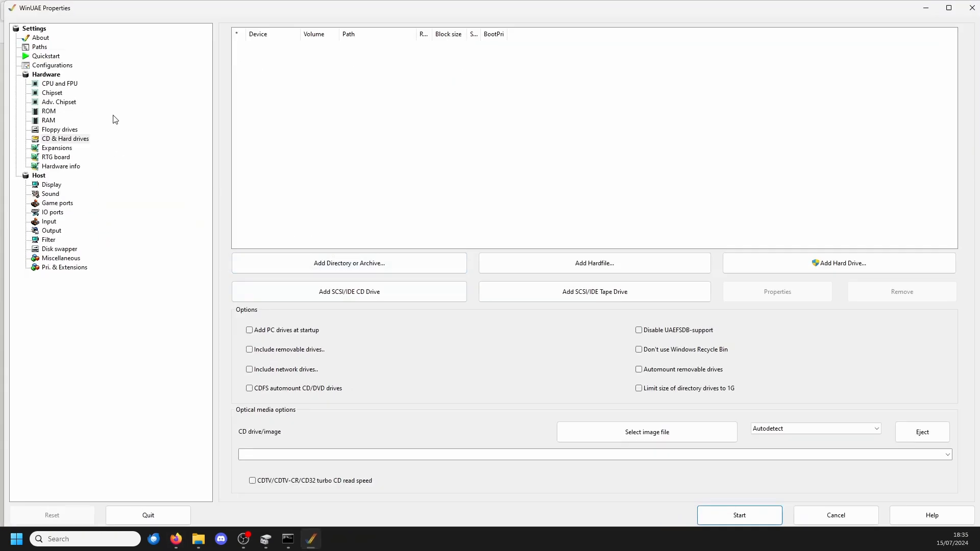
left_click(49, 111)
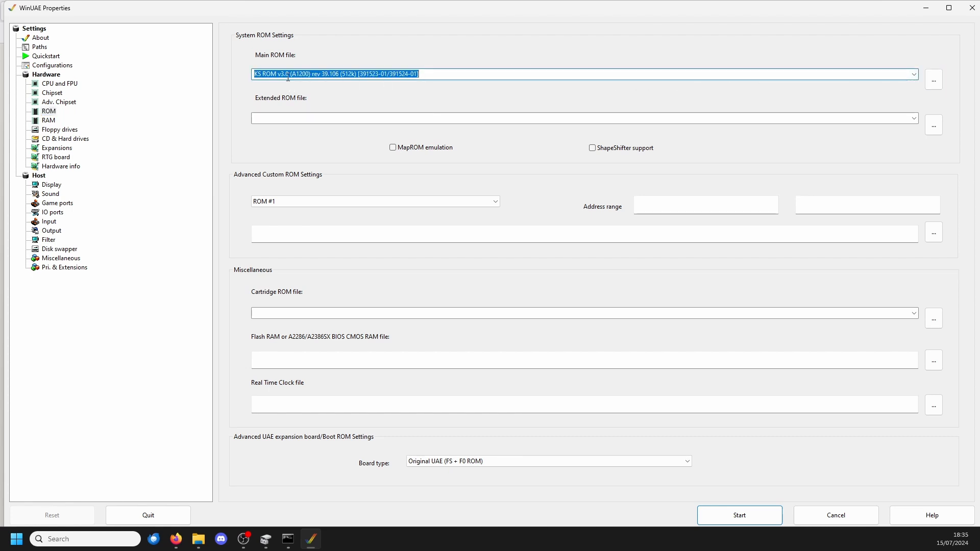
left_click(65, 139)
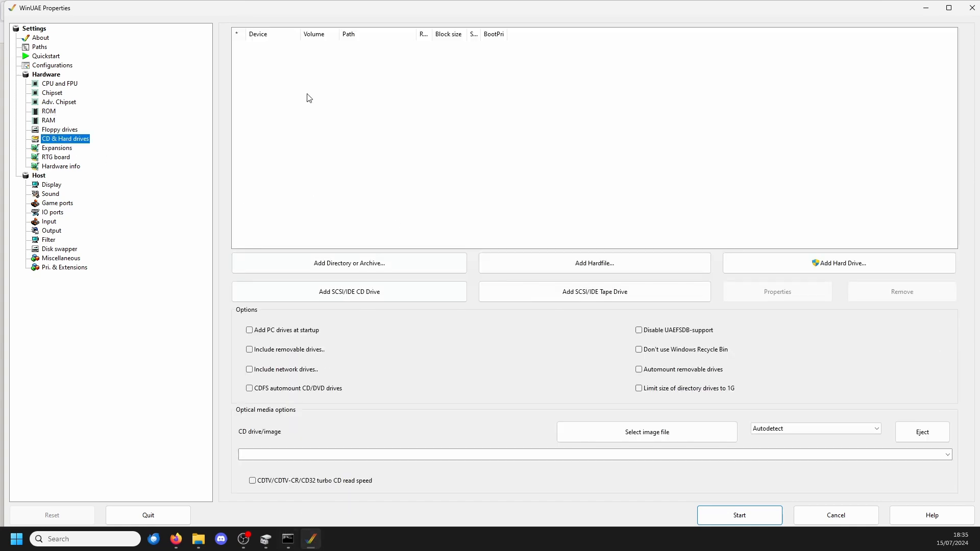
Step: Highlight "not be write protected" in the guide's floppy drives section, then check the write-protection options in WinUAE's floppy drive settings
left_click(312, 542)
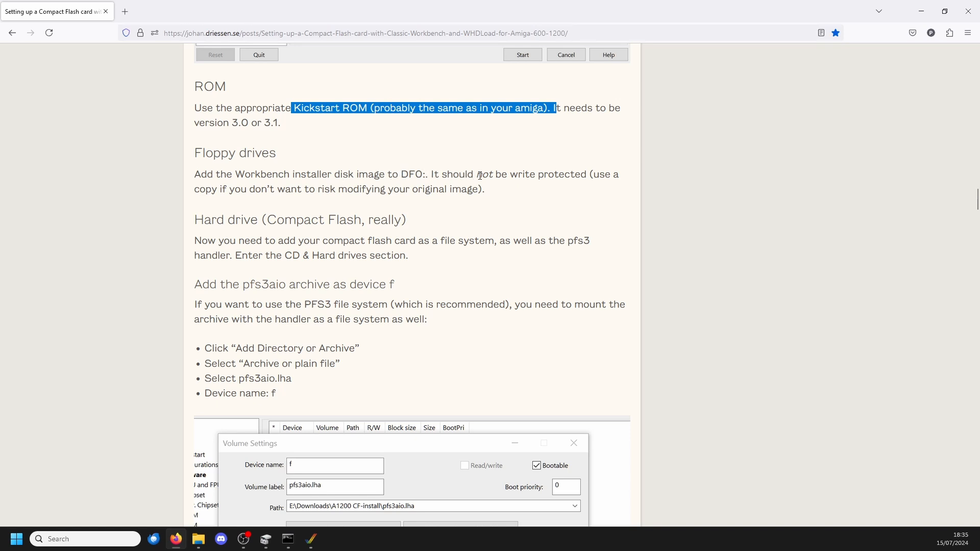
left_click_drag(587, 174, 480, 174)
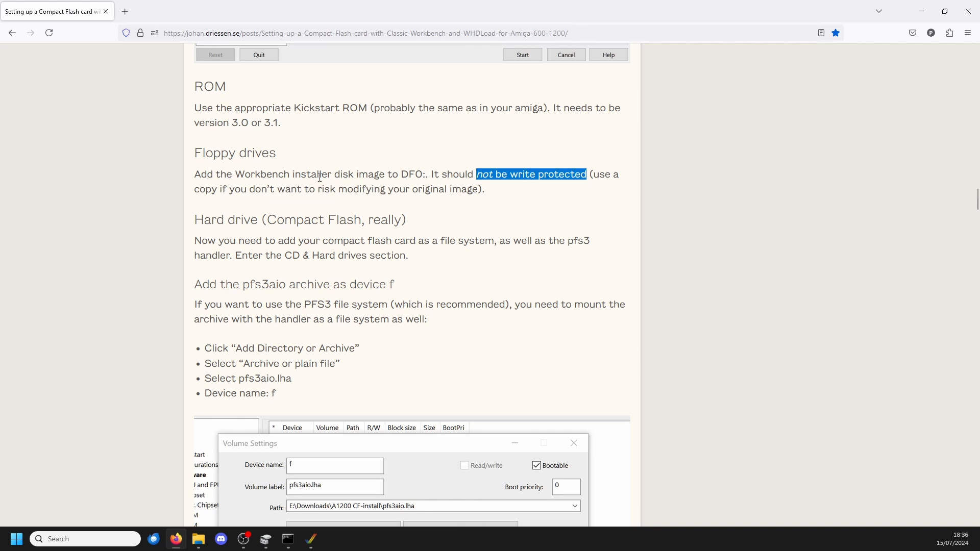
left_click(311, 539)
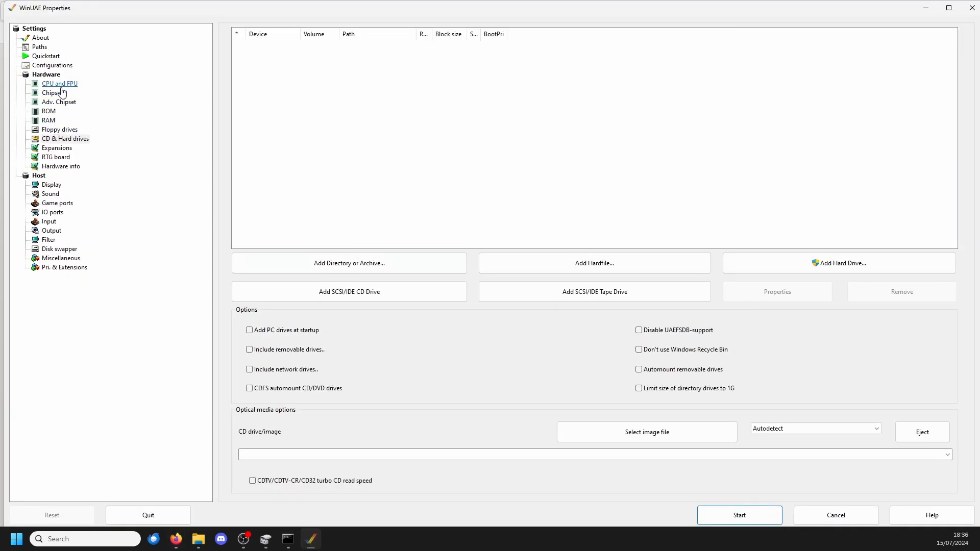
left_click(60, 131)
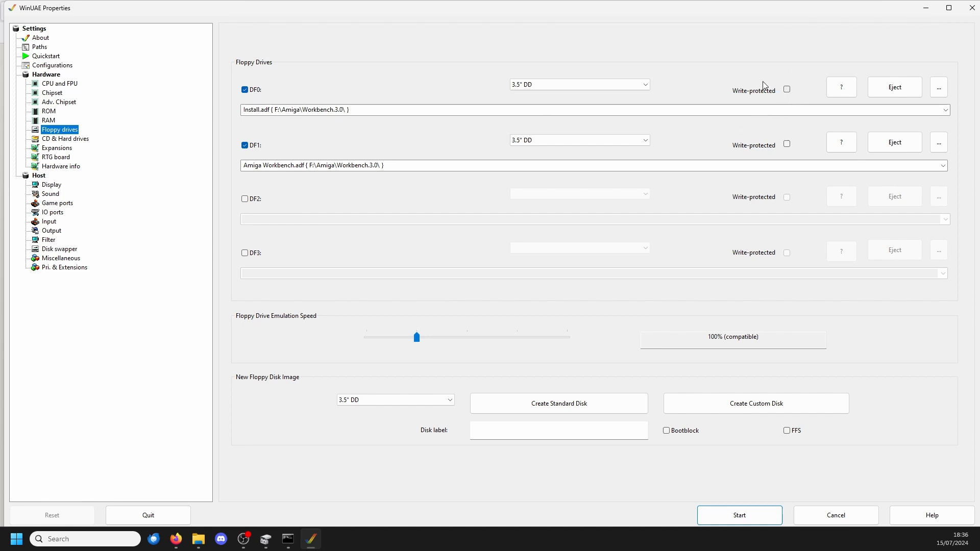
Step: Return to the browser guide and read the instructions for adding the pfs3aio archive as device f
key("alt+Tab")
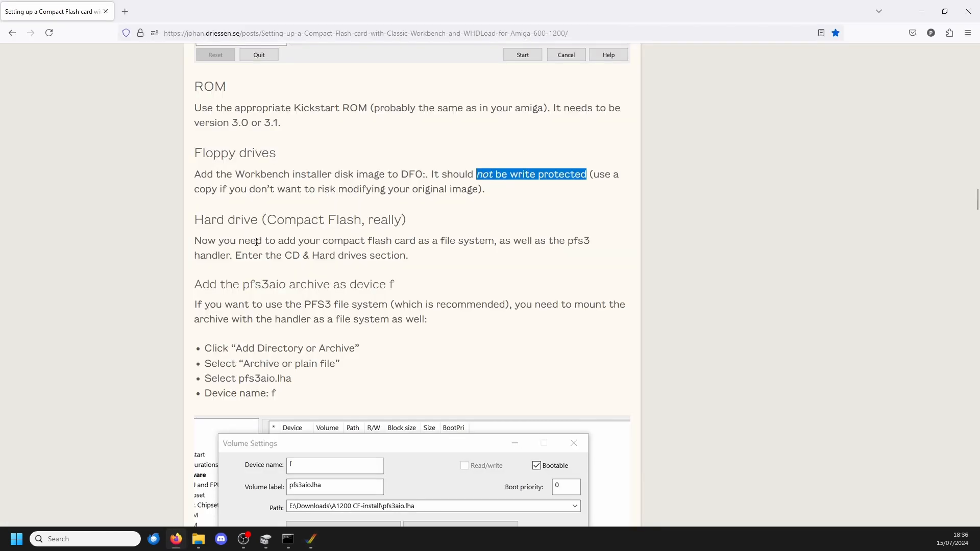
scroll(239, 219, "down", 1)
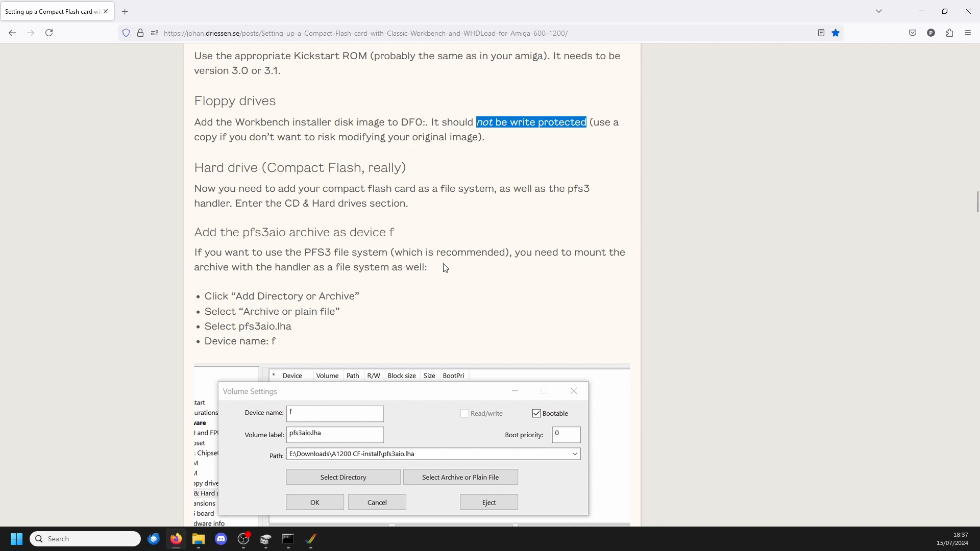
scroll(443, 268, "down", 2)
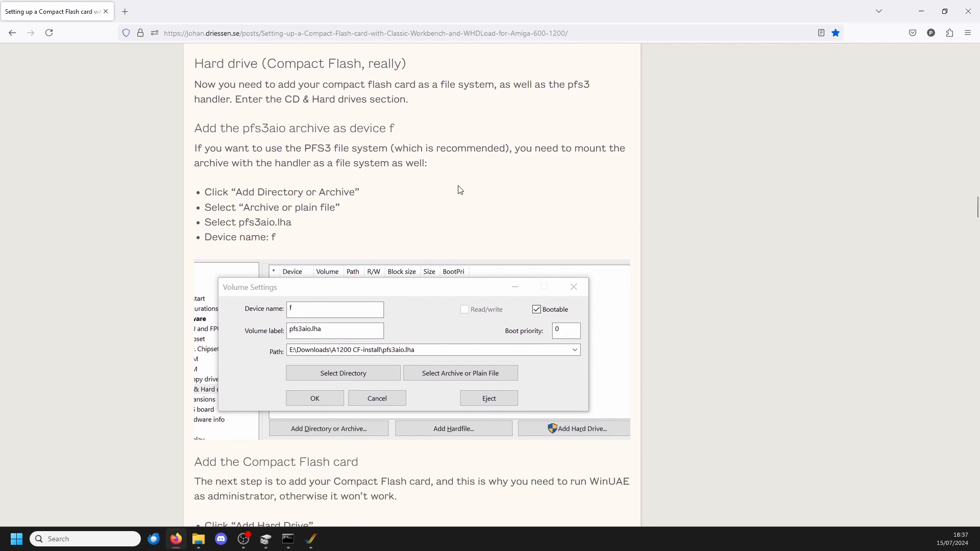
scroll(459, 190, "down", 1)
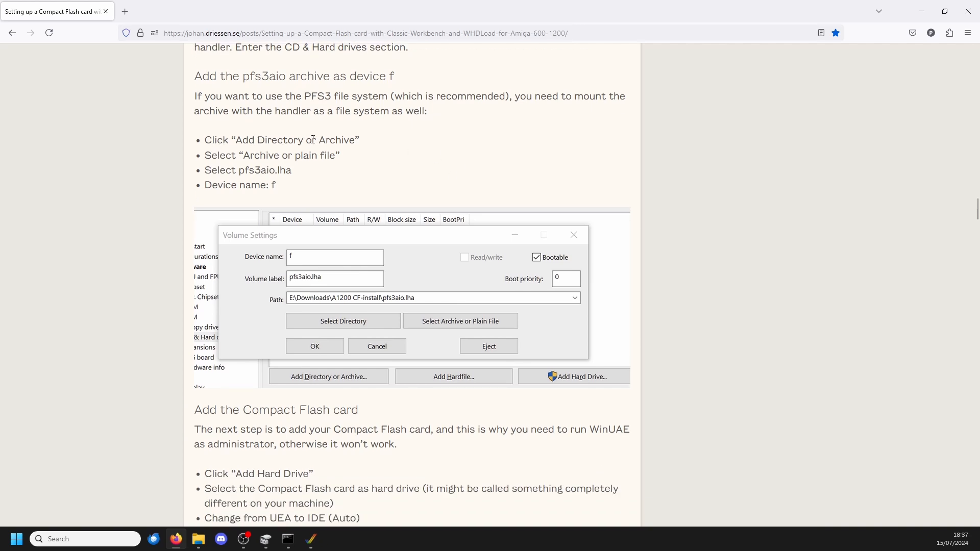
Step: Switch to WinUAE, start adding a directory or archive, consult the guide's volume settings, and set the device name to f
left_click(310, 539)
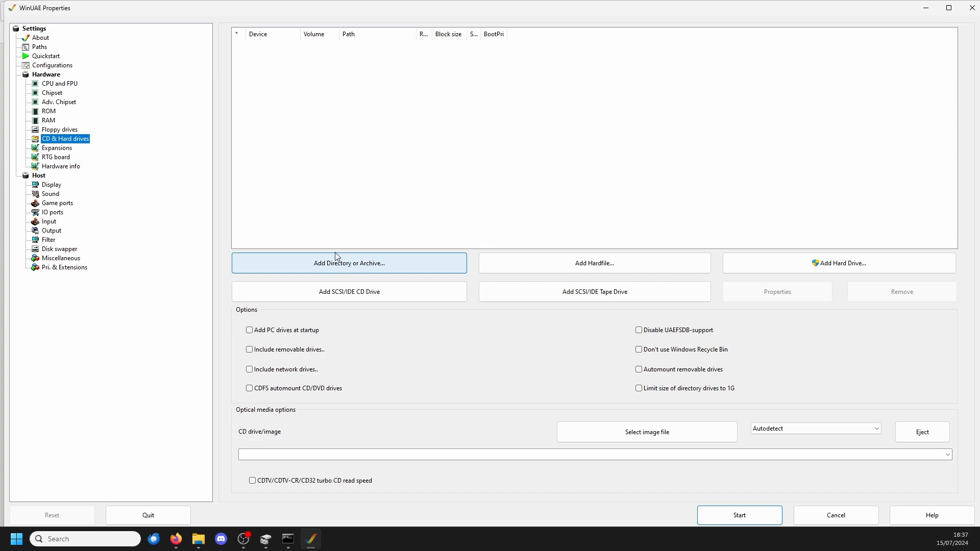
left_click(386, 266)
left_click(176, 541)
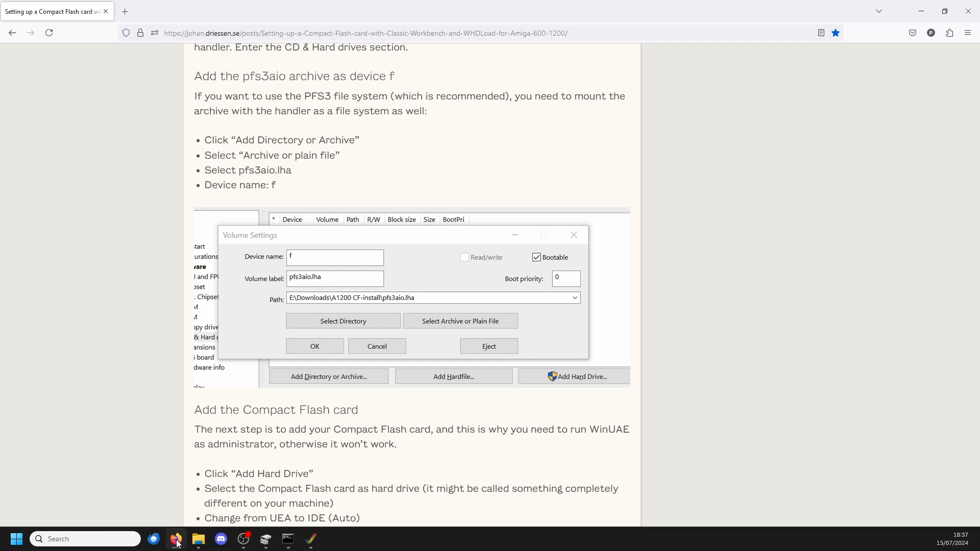
left_click(177, 542)
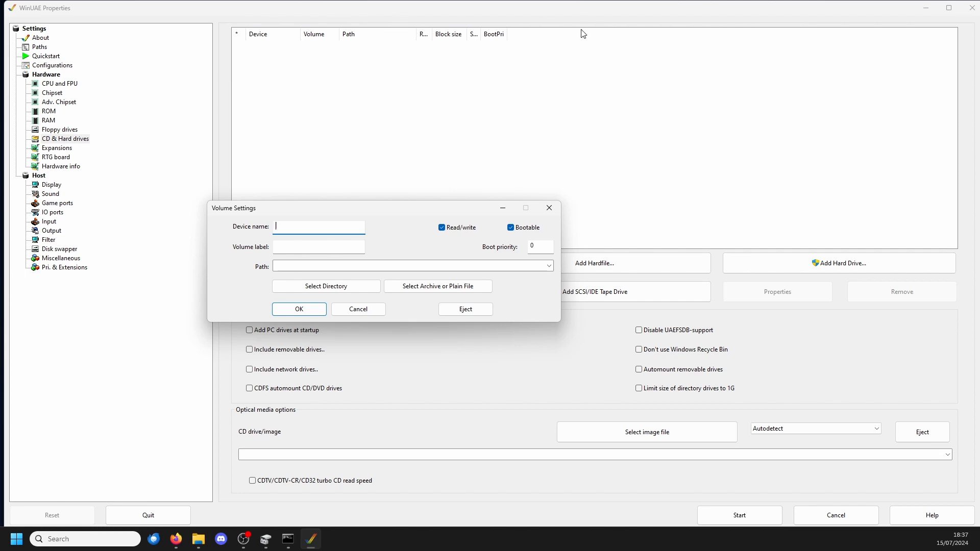
left_click(292, 248)
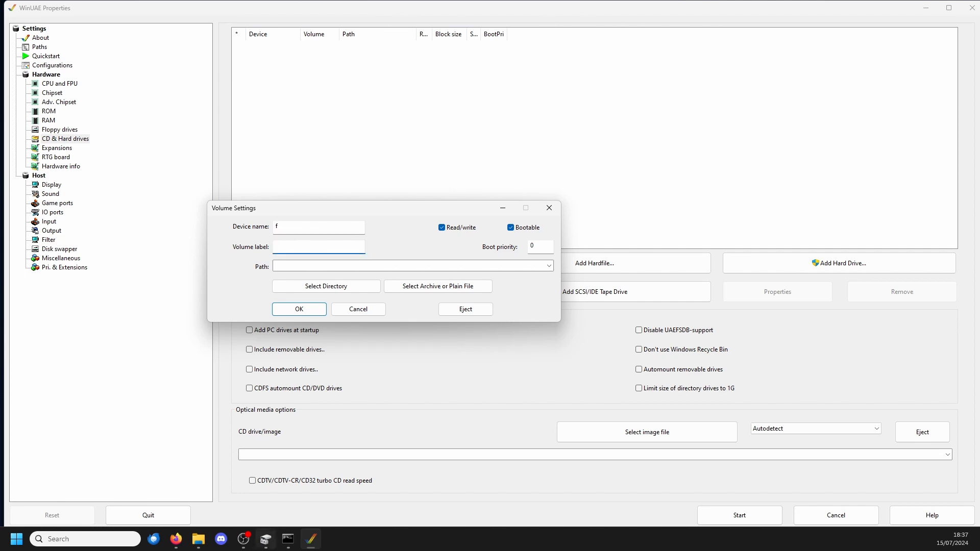
Step: Look up the archive name in the browser guide and set the volume label to pfs3aio.lha in WinUAE
left_click(175, 541)
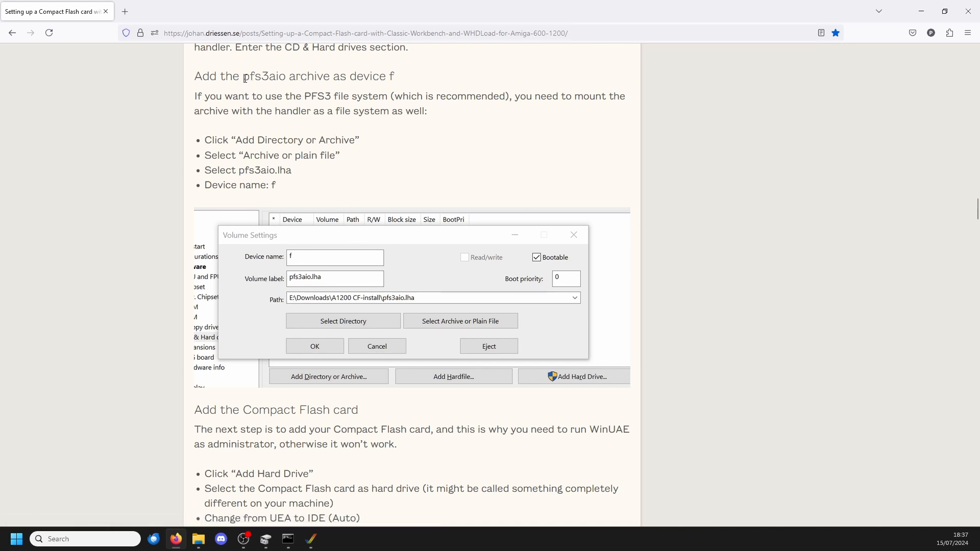
left_click_drag(245, 78, 286, 77)
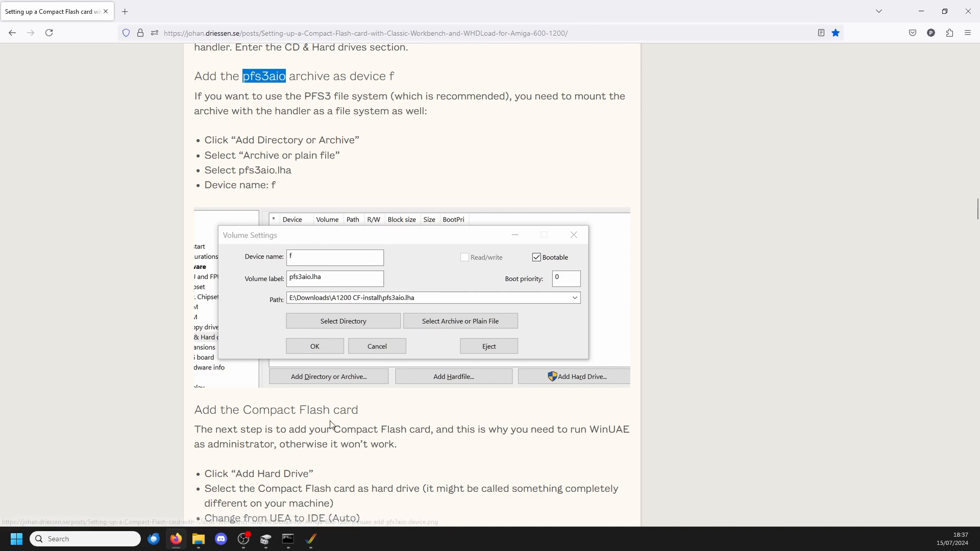
left_click(310, 539)
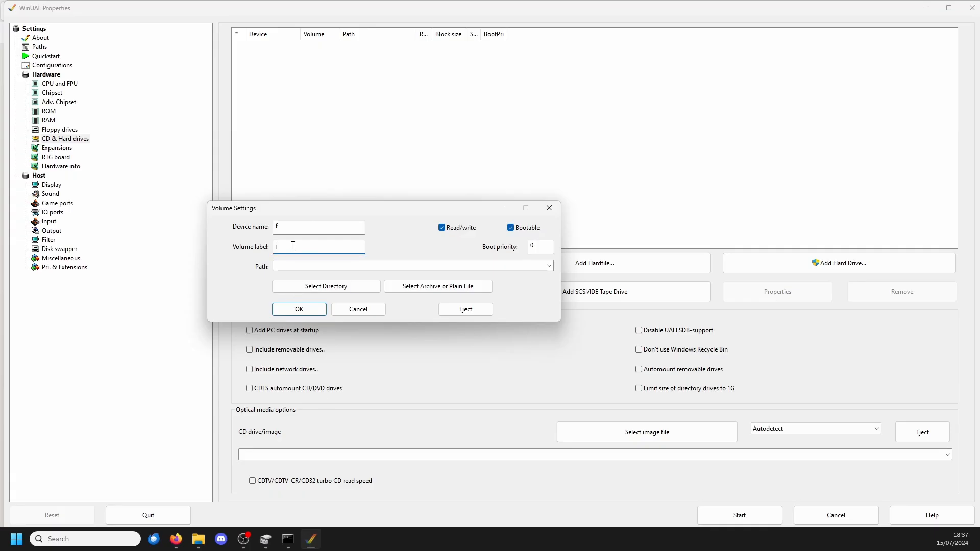
type("pfs3aio.lha")
left_click(175, 540)
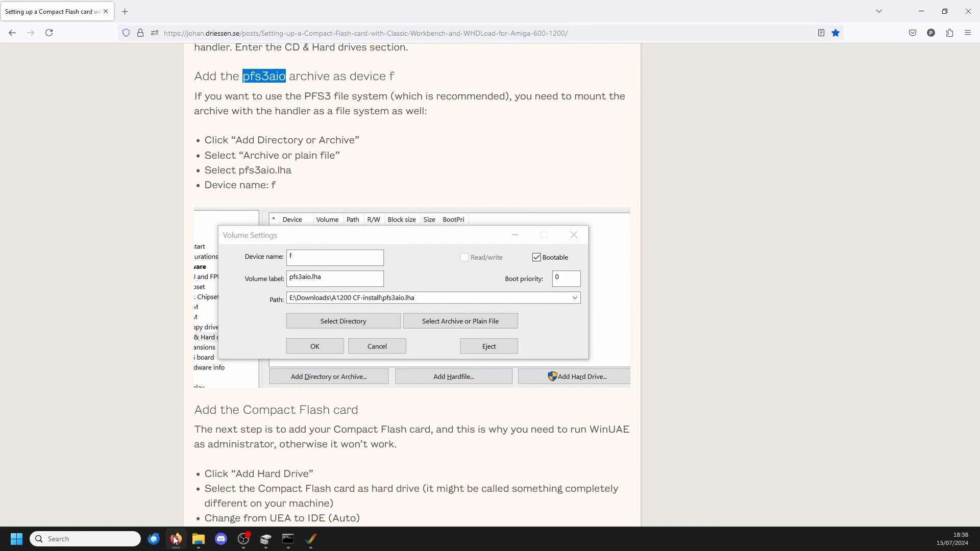
left_click(174, 539)
left_click(550, 265)
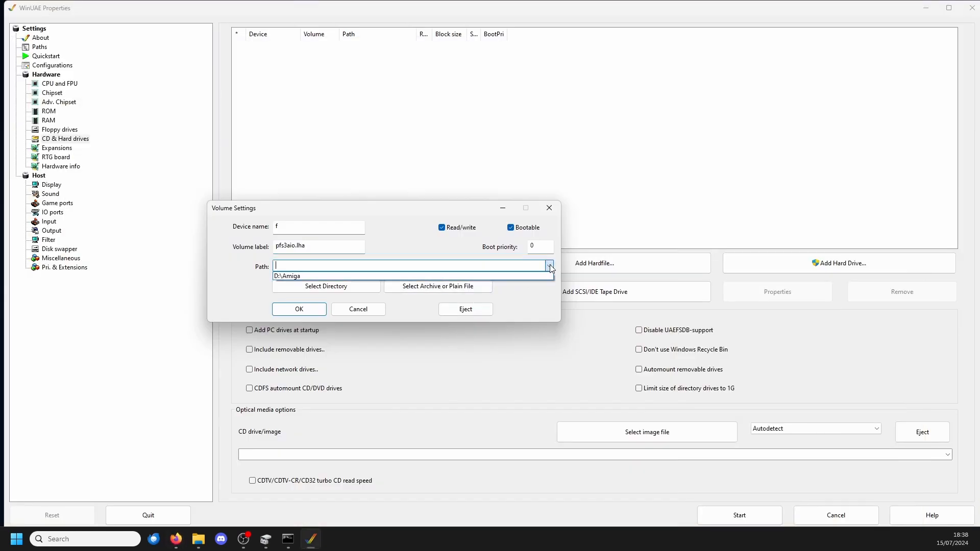
left_click(455, 276)
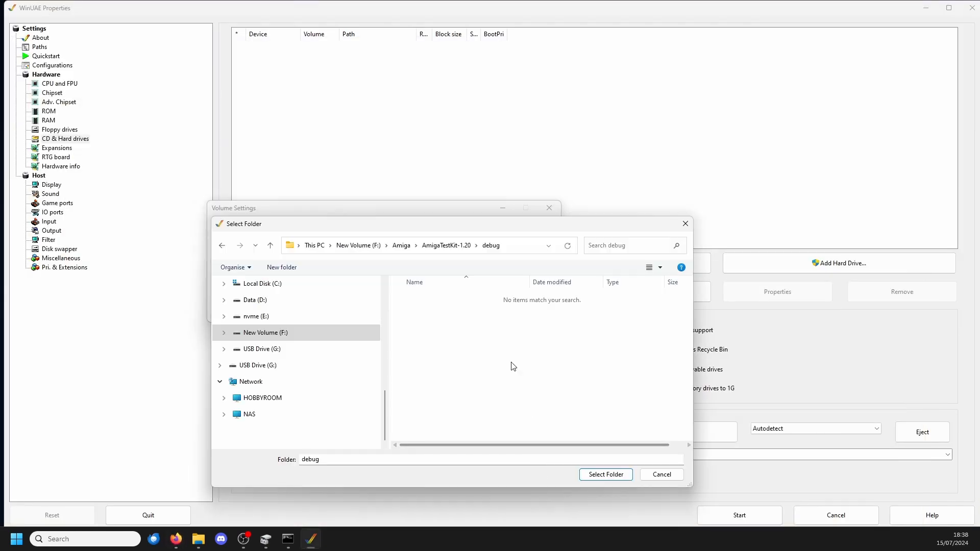
left_click(468, 248)
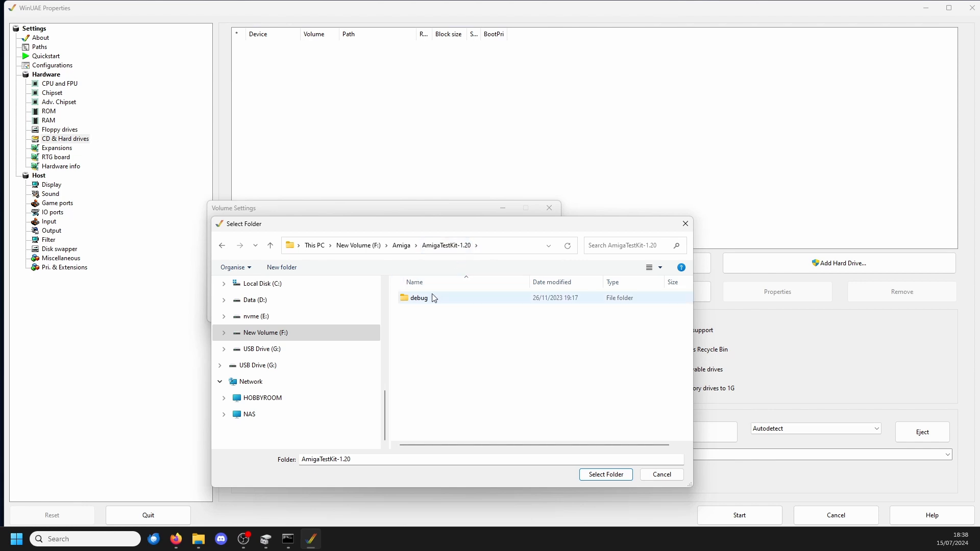
left_click(401, 245)
double_click(435, 312)
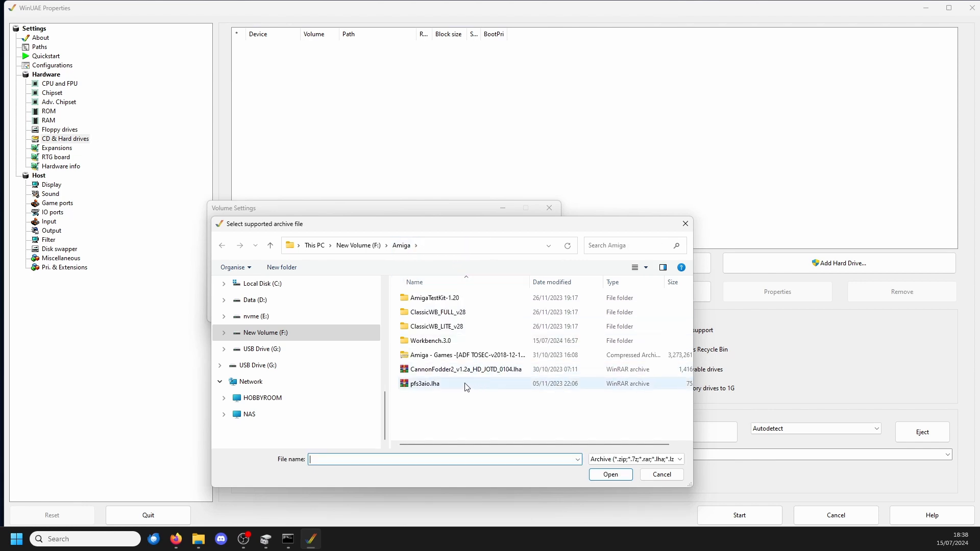
Step: Choose the archive pfs3aio.lha from F:\Amiga as the volume's path and add the volume to the drive list
left_click(423, 383)
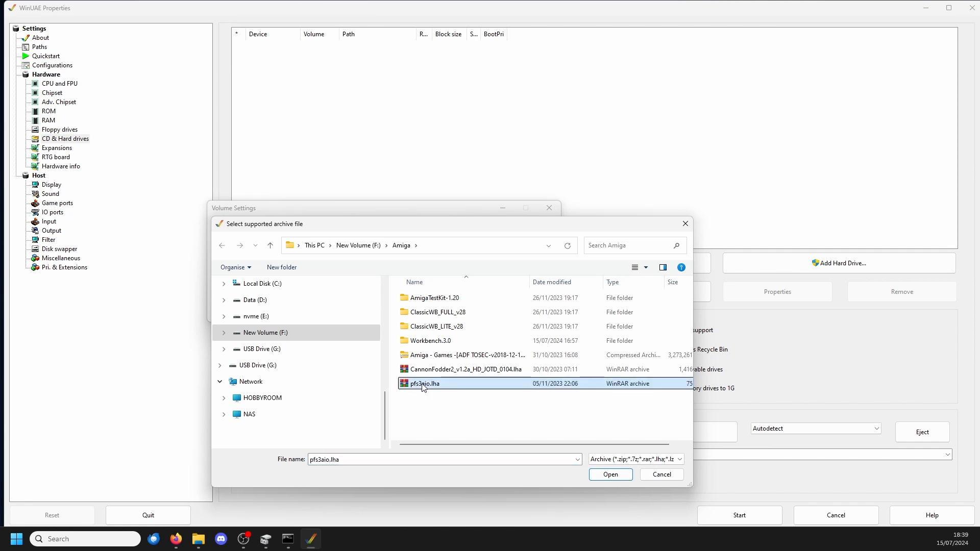
left_click(599, 475)
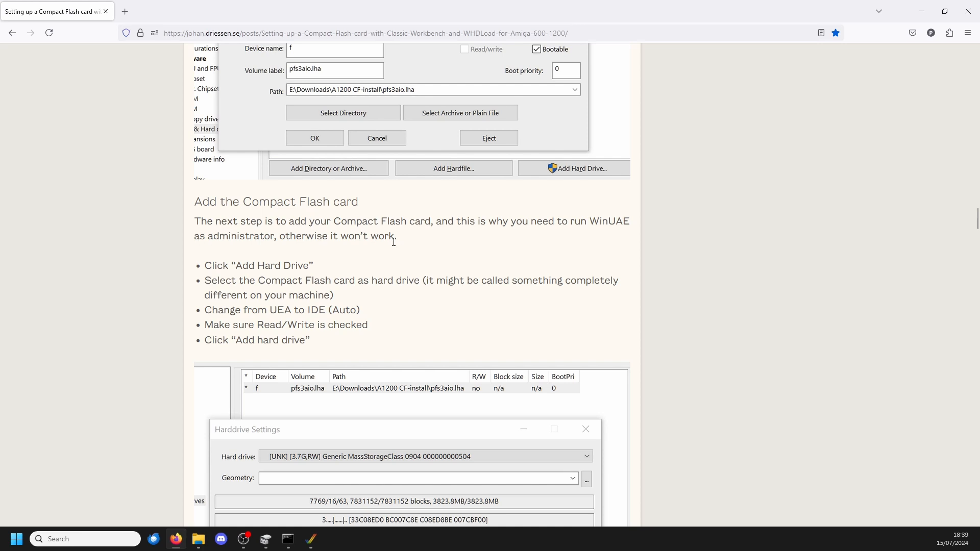
Step: Return to WinUAE, start adding a hard drive and choose the 3.8G USB Mass Storage Device as the drive
left_click(311, 539)
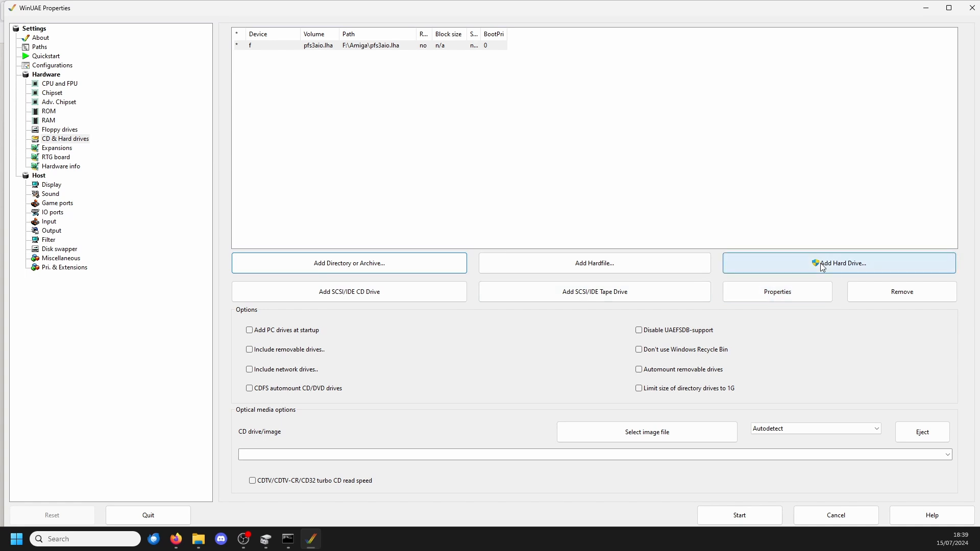
left_click(849, 274)
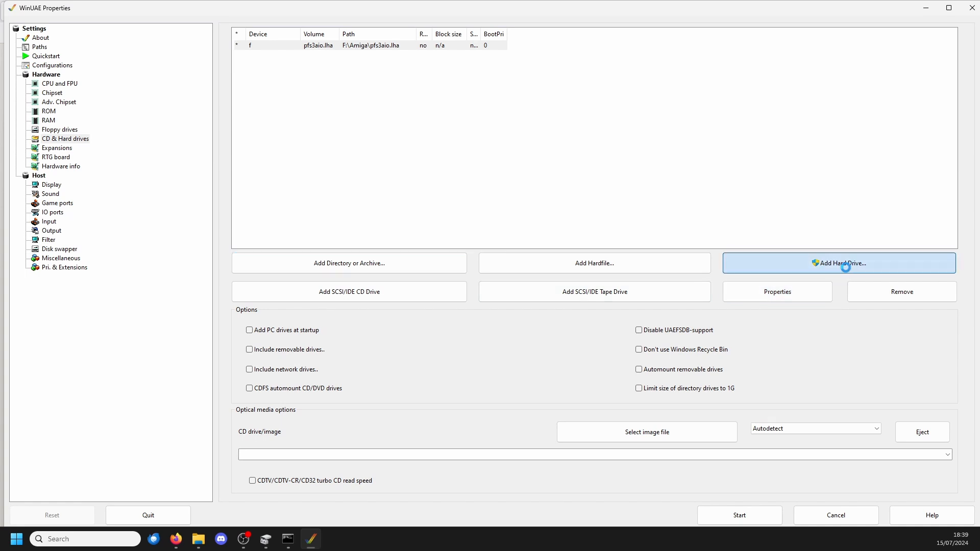
left_click(917, 184)
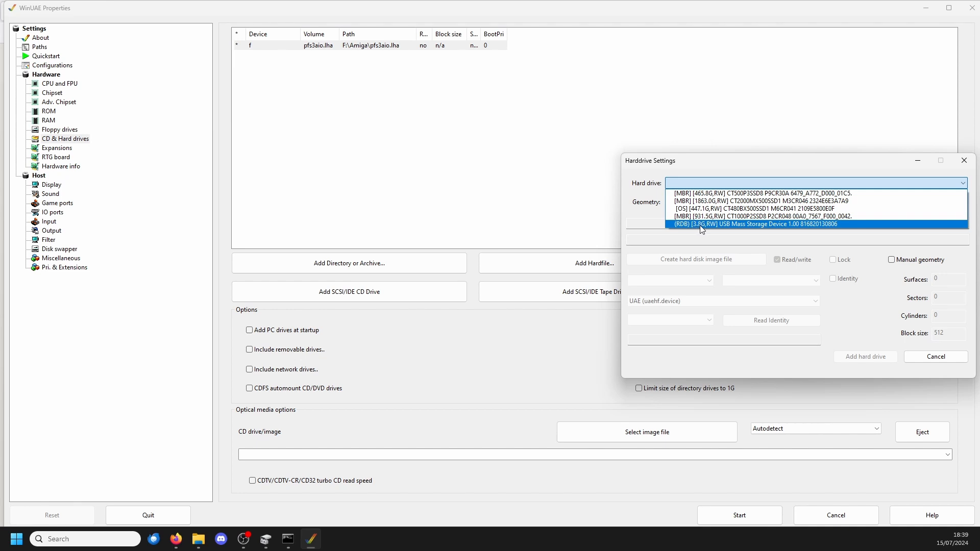
left_click(798, 227)
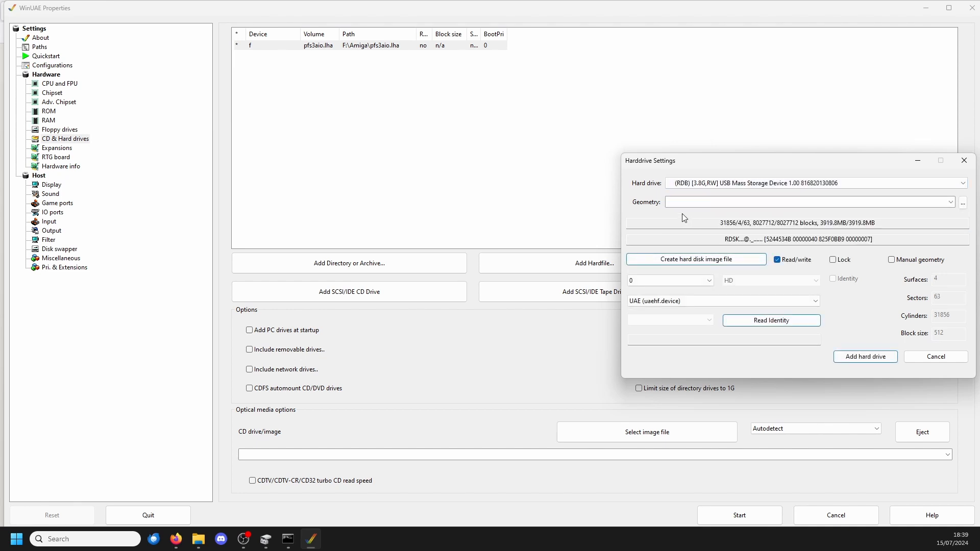
Step: Check the controller setting in the guide's Compact Flash section and change the drive's controller to IDE (Auto) in WinUAE
key("alt+Tab")
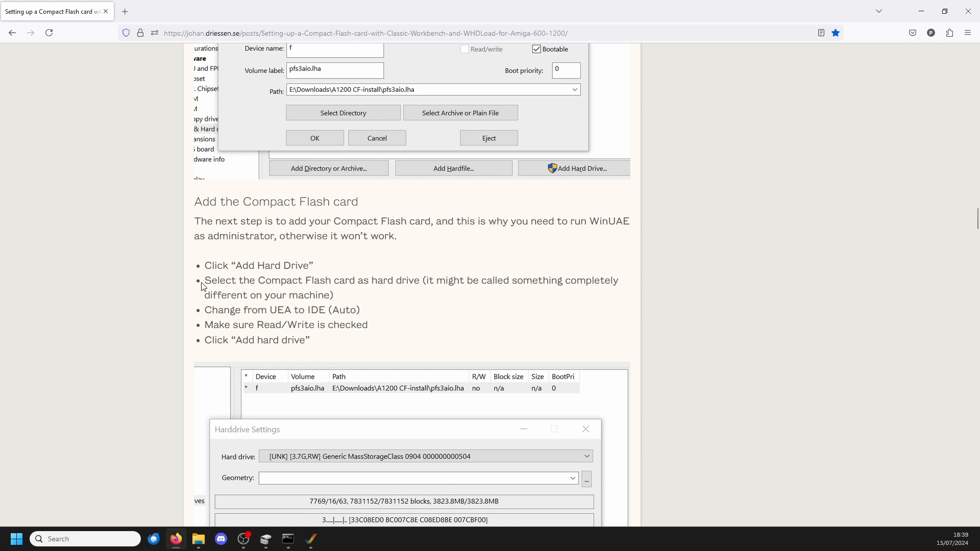
scroll(255, 308, "down", 3)
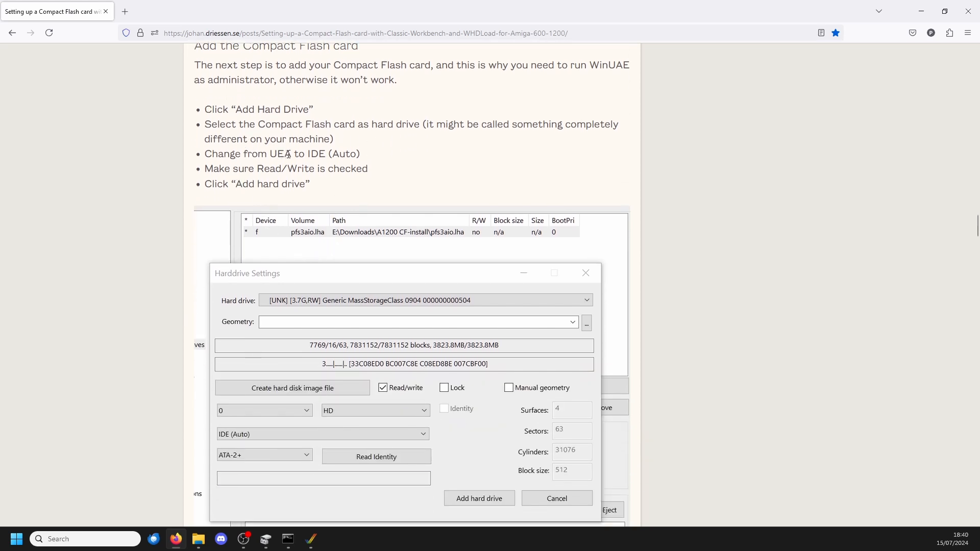
left_click(311, 539)
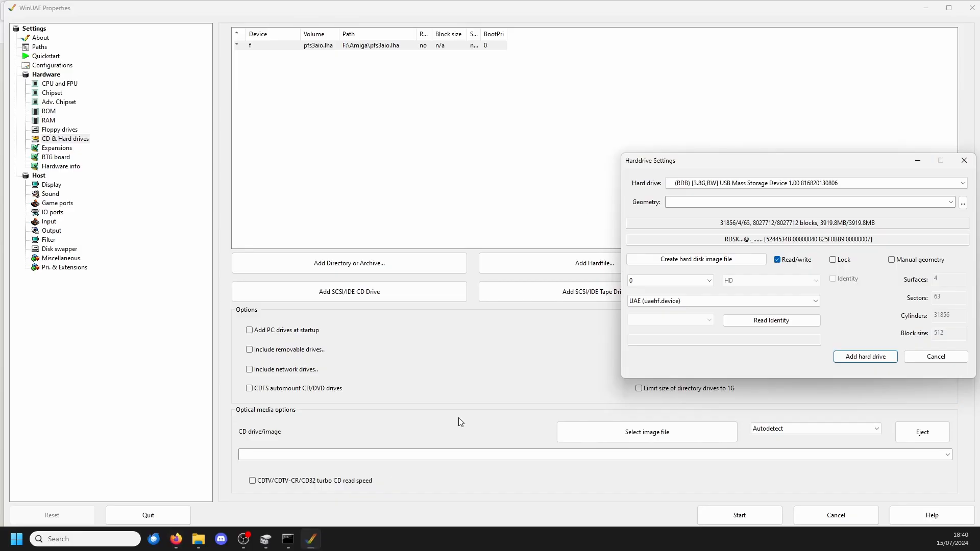
left_click(667, 304)
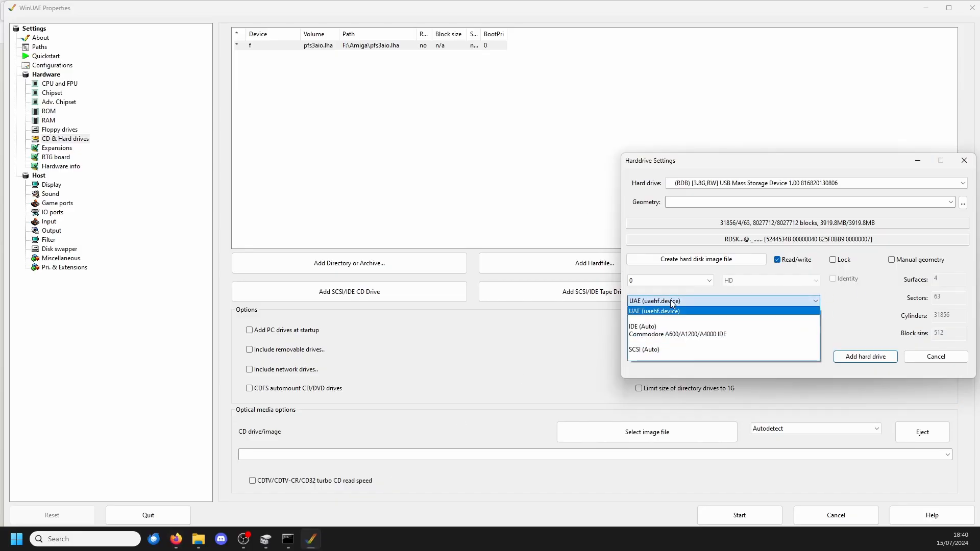
left_click(645, 327)
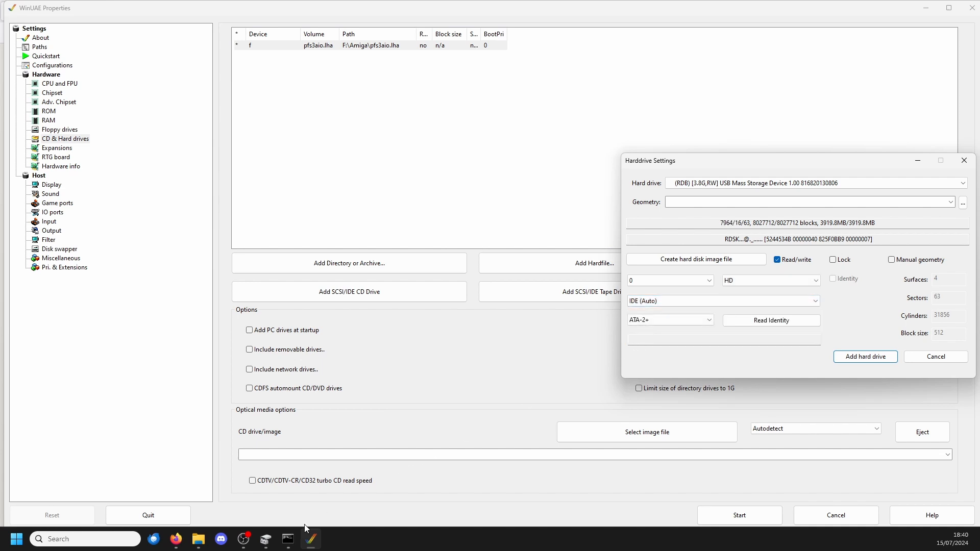
Step: Compare the hard drive settings with the guide's Compact Flash instructions and add the configured drive in WinUAE
left_click(174, 542)
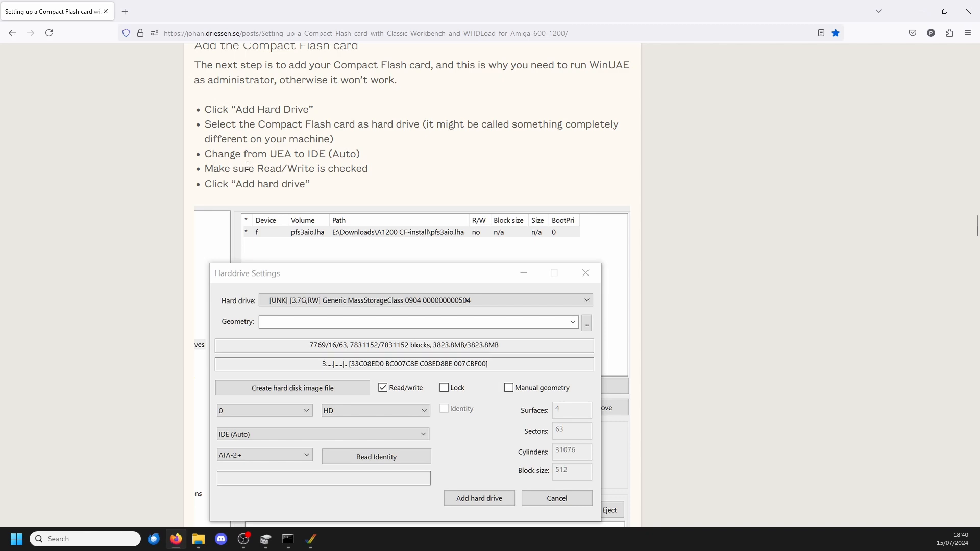
left_click(311, 539)
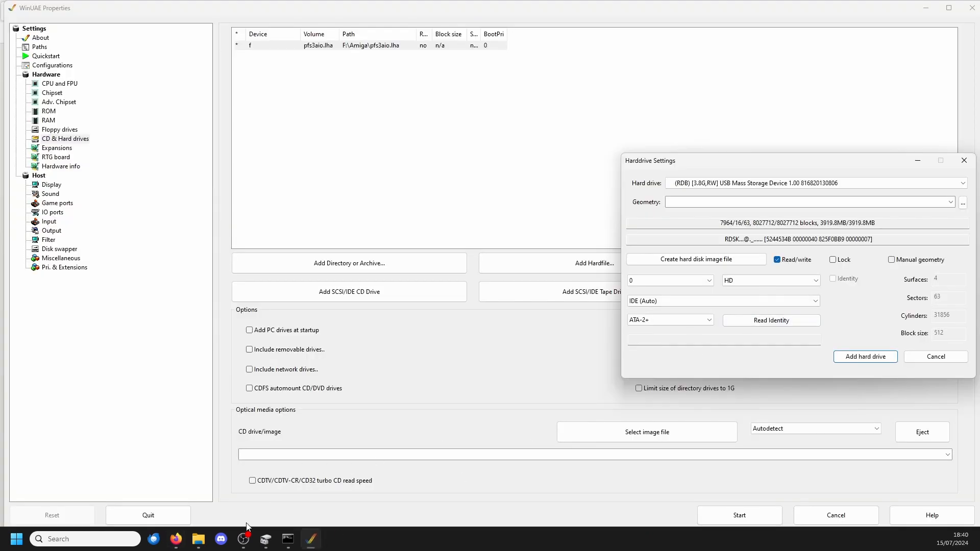
left_click(176, 541)
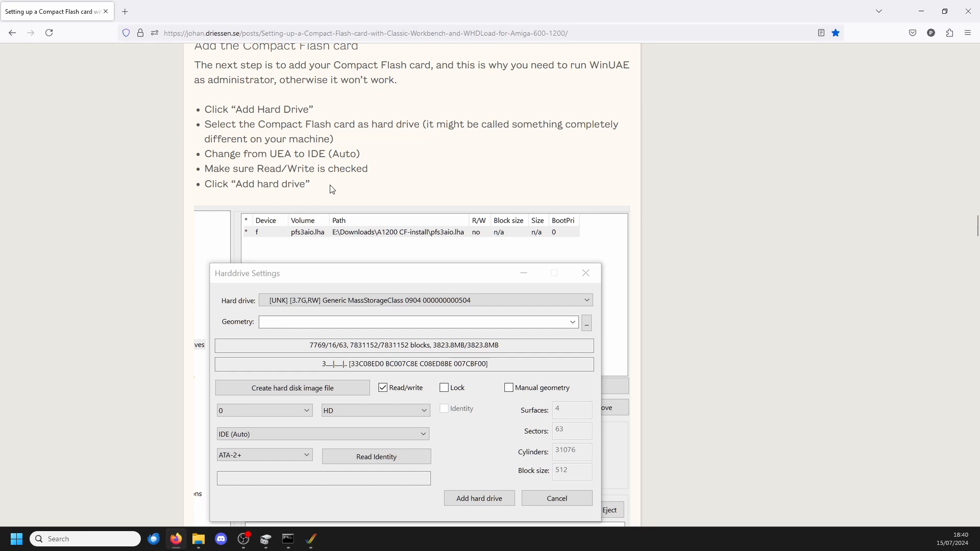
left_click(311, 539)
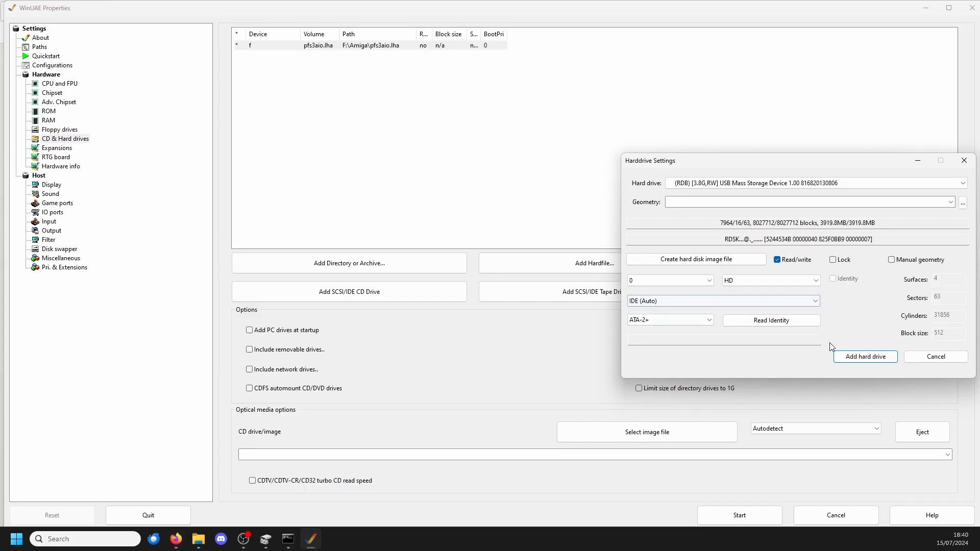
left_click(856, 357)
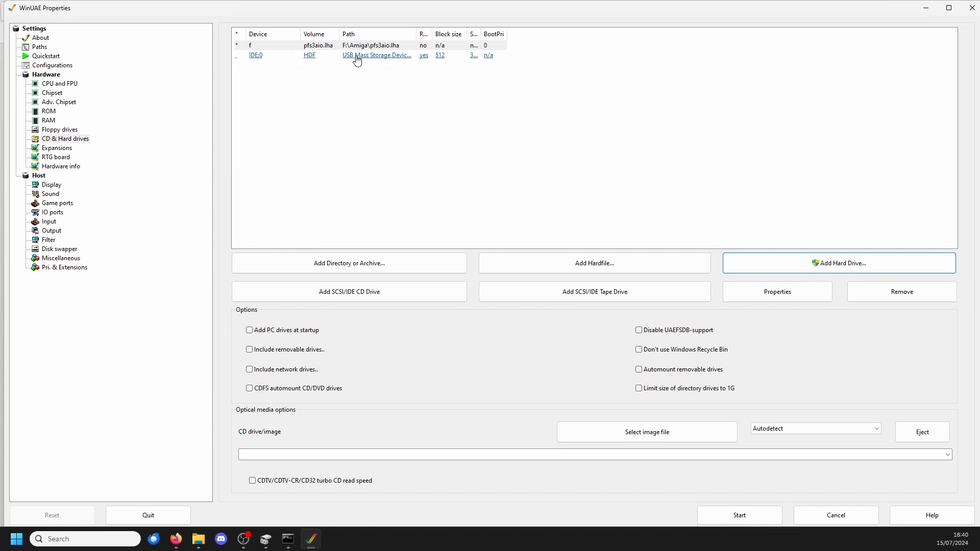
Step: Read the guide up to Step 3 - Partition Compact Flash card, then start the virtual machine in WinUAE
left_click(176, 539)
scroll(366, 321, "down", 2)
scroll(366, 321, "down", 2)
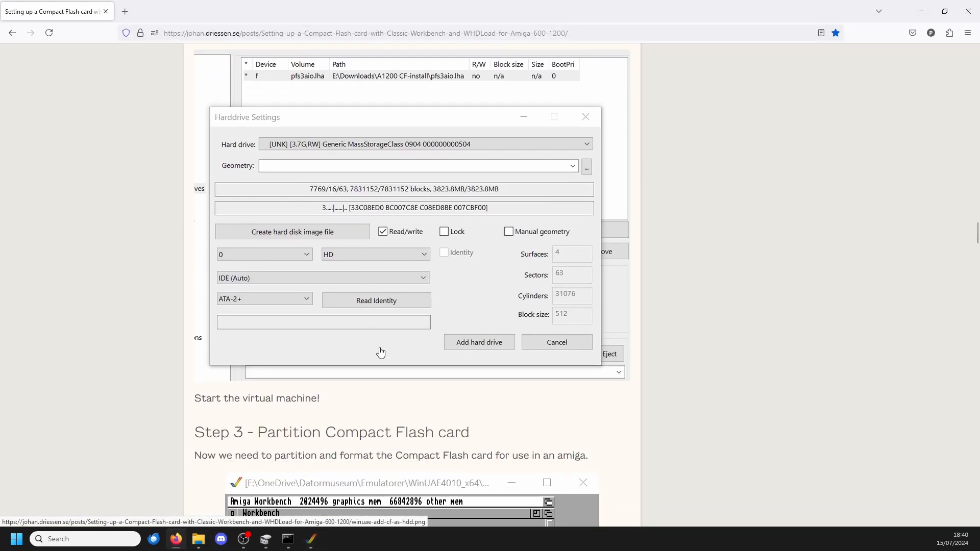
scroll(378, 328, "down", 5)
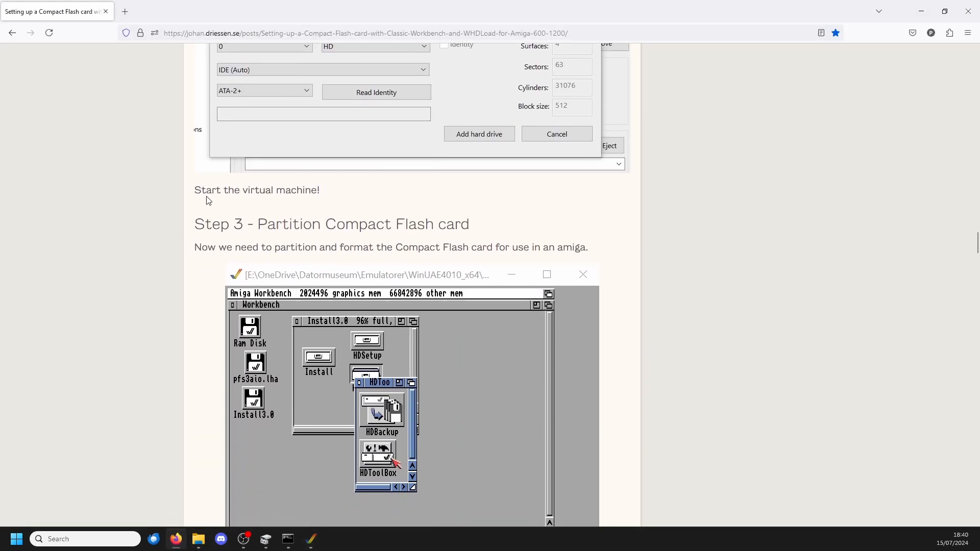
scroll(457, 199, "down", 1)
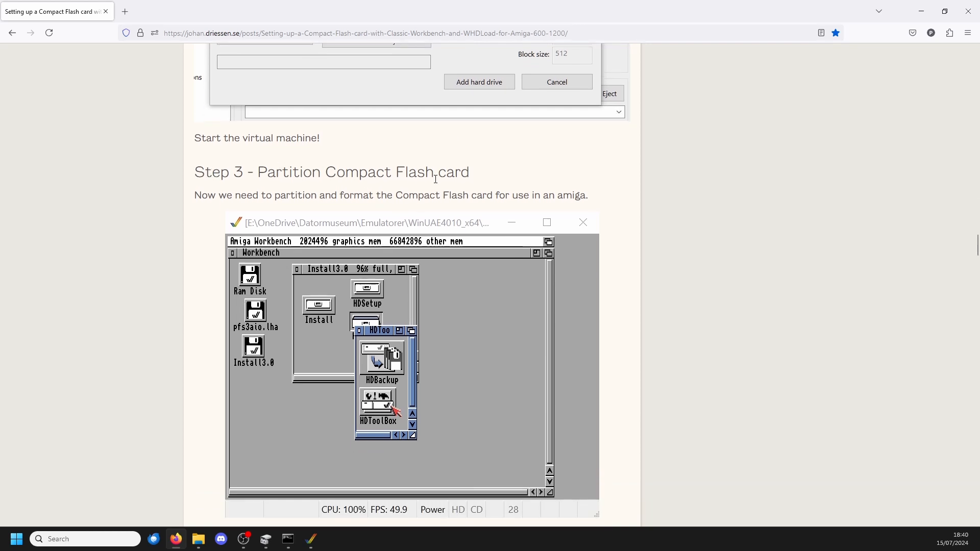
left_click(310, 540)
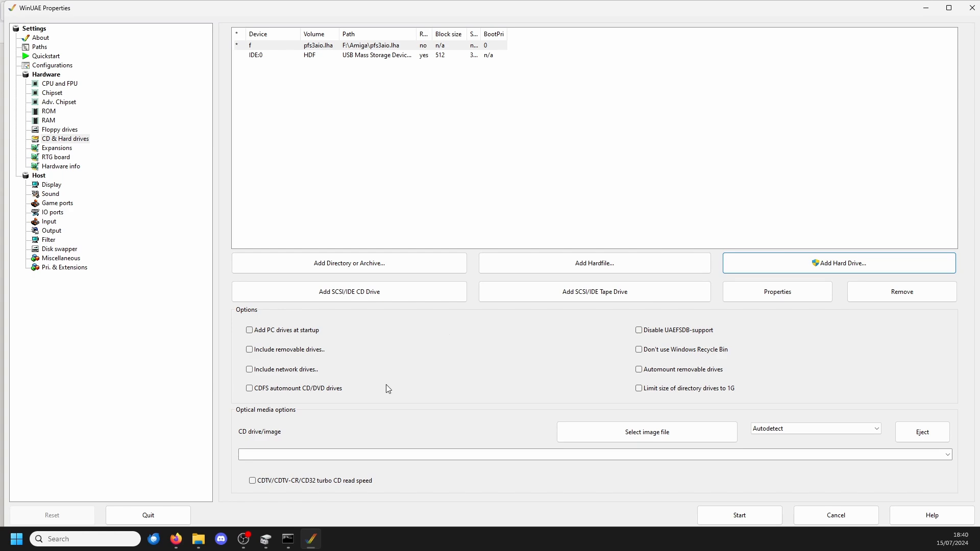
left_click(751, 519)
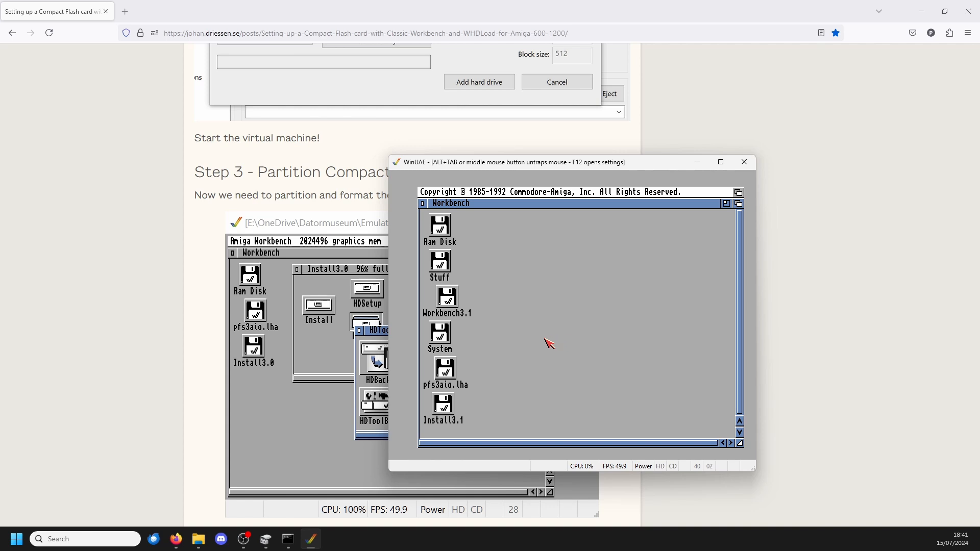
Step: Release the mouse from the emulator, read the guide's instructions for opening HDTools and HDToolbox, and return to WinUAE
middle_click(596, 299)
key("alt+Tab")
scroll(481, 273, "down", 5)
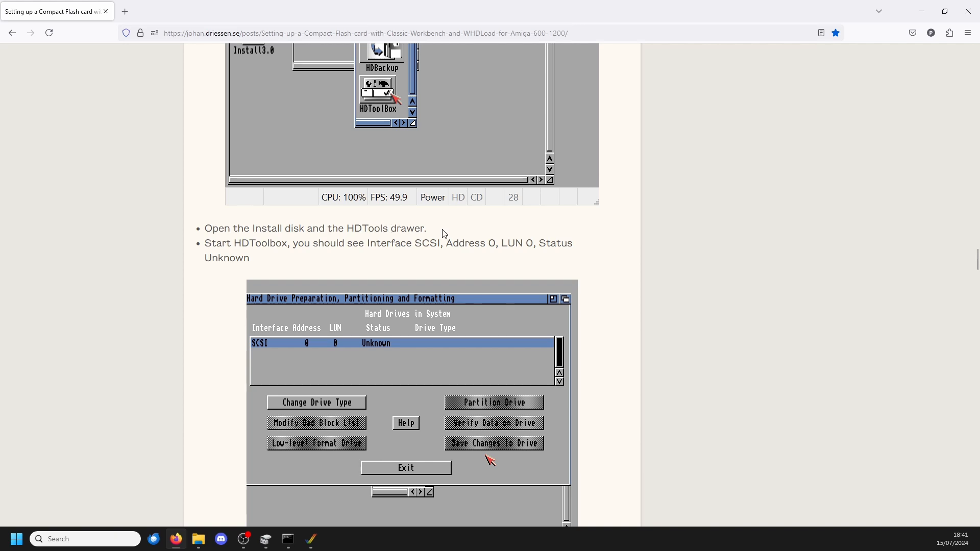
left_click(311, 539)
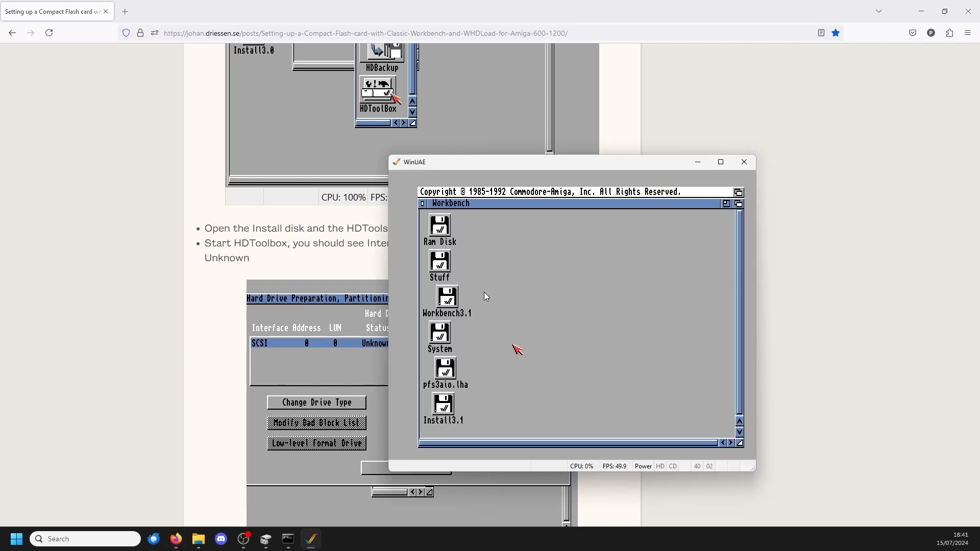
double_click(447, 297)
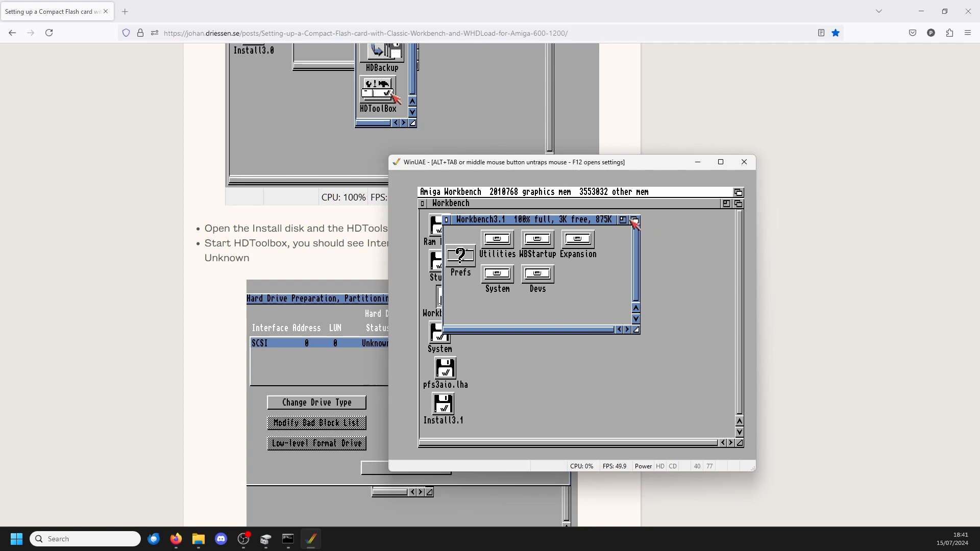
left_click(447, 220)
double_click(443, 332)
left_click(448, 243)
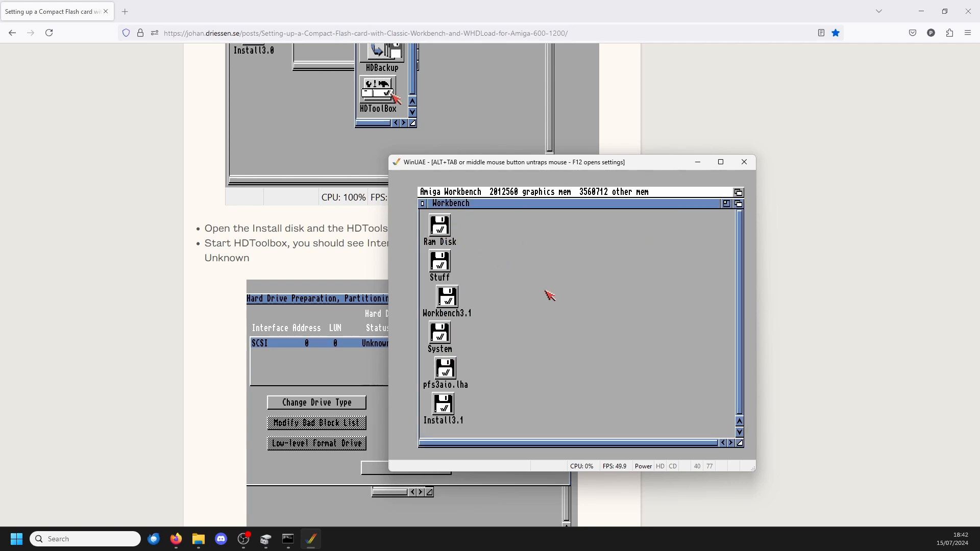
Step: Release the mouse from the emulator, check the guide's picture of the Install disk and HDTools drawer, and return to WinUAE
middle_click(529, 364)
left_click(781, 309)
scroll(700, 305, "up", 3)
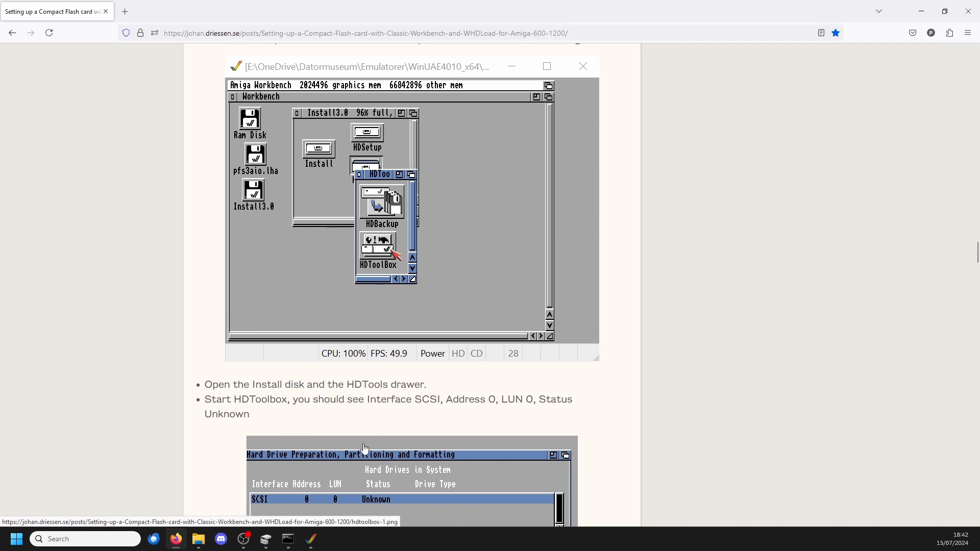
left_click(311, 539)
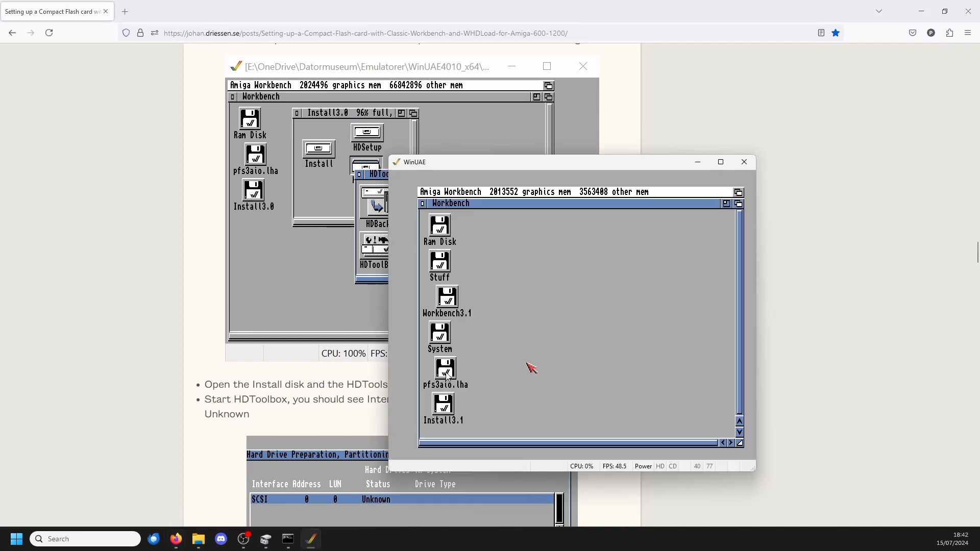
Step: Open the Install3.1 disk, enlarge its window and open the HDTools drawer
left_click(444, 408)
double_click(441, 408)
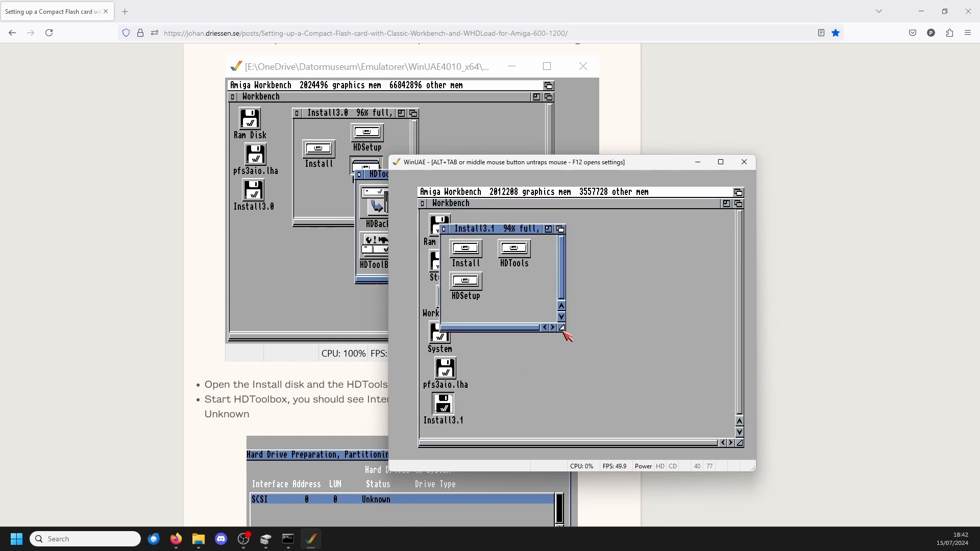
left_click_drag(563, 329, 653, 409)
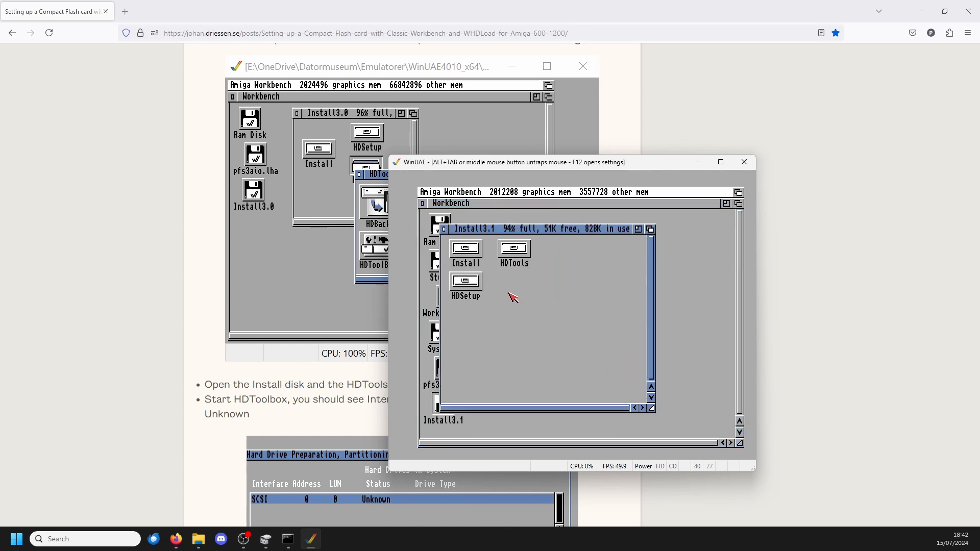
left_click(526, 258)
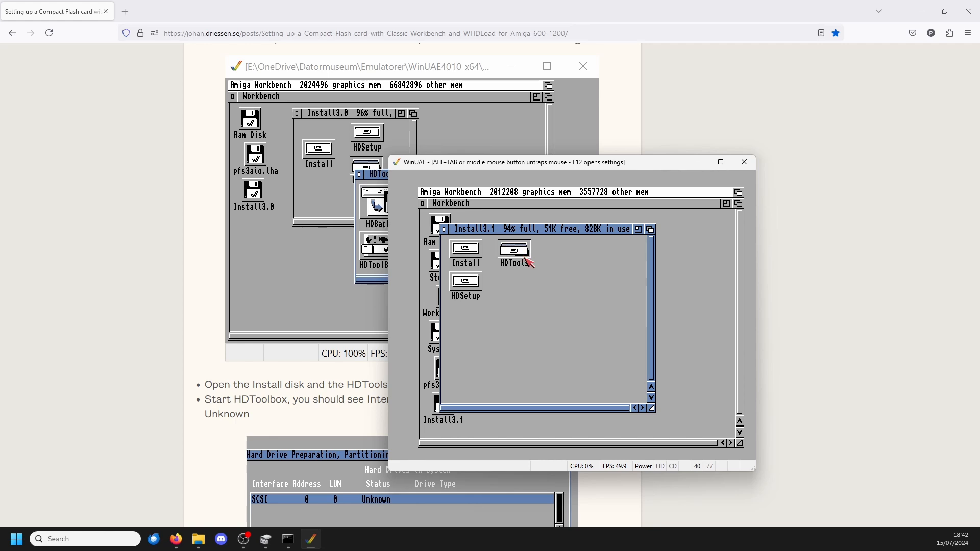
double_click(525, 258)
Step: Read the guide's HDToolbox instructions, place the WinUAE window beside the article and start HDToolBox
middle_click(623, 322)
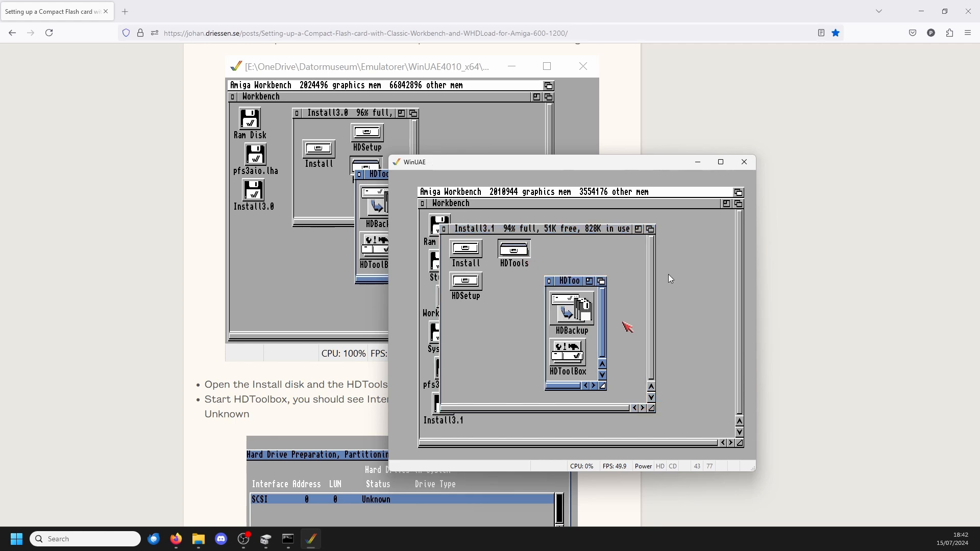
key("alt+Tab")
scroll(652, 271, "down", 4)
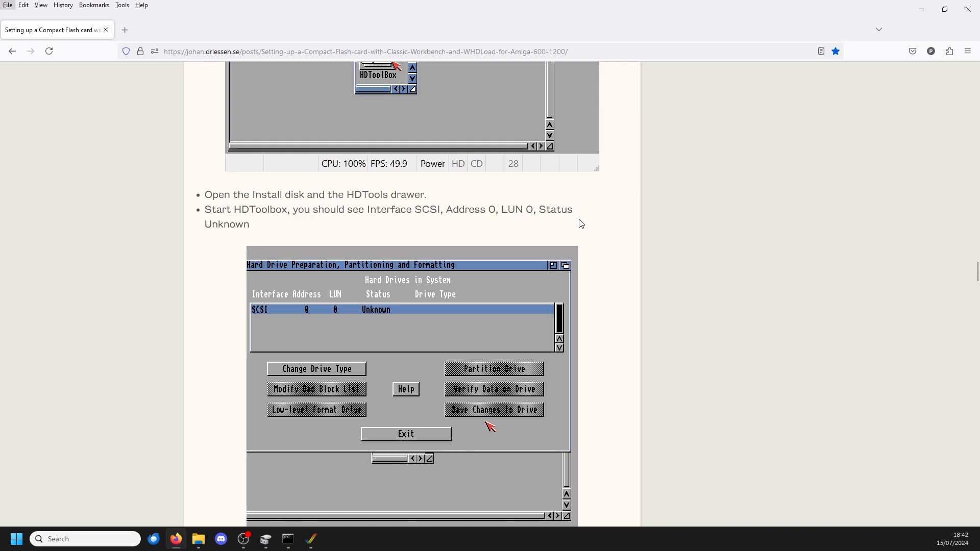
scroll(576, 229, "down", 2)
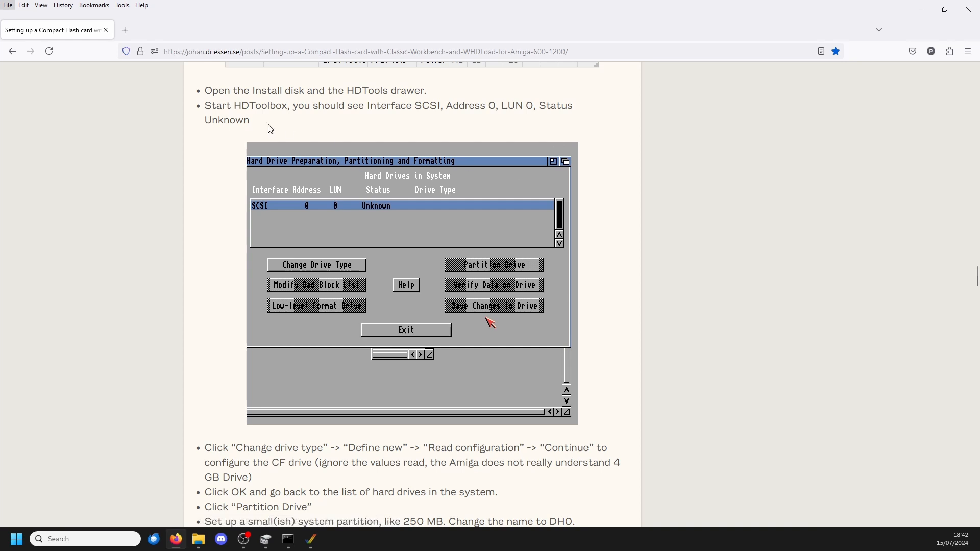
left_click(311, 544)
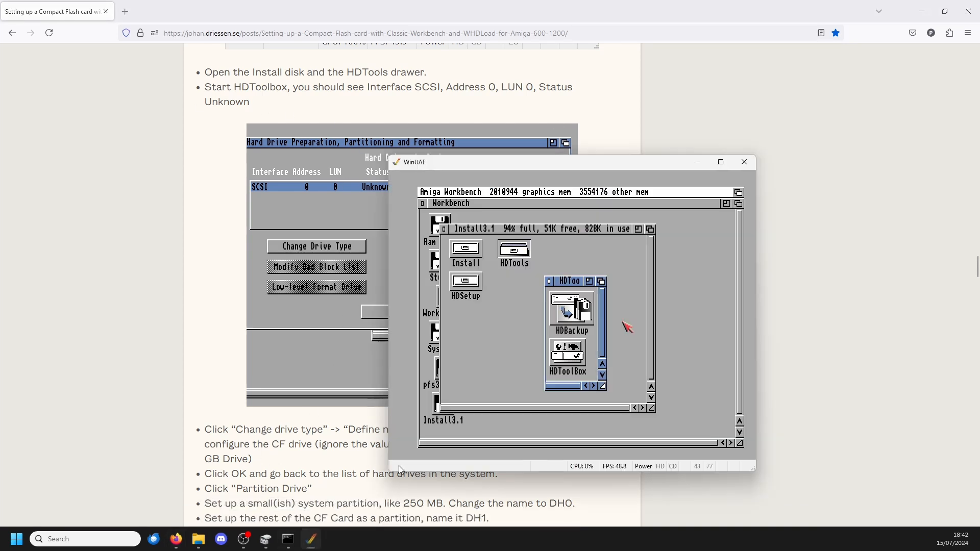
left_click_drag(575, 164, 776, 101)
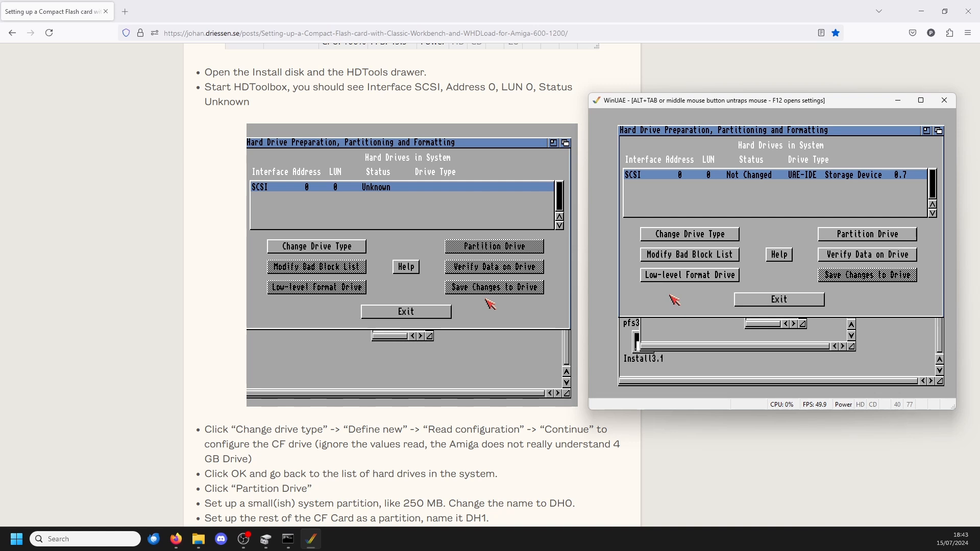
Step: Define a new drive type for the SCSI drive by reading its configuration, and apply it to the drive
left_click(700, 235)
left_click(712, 282)
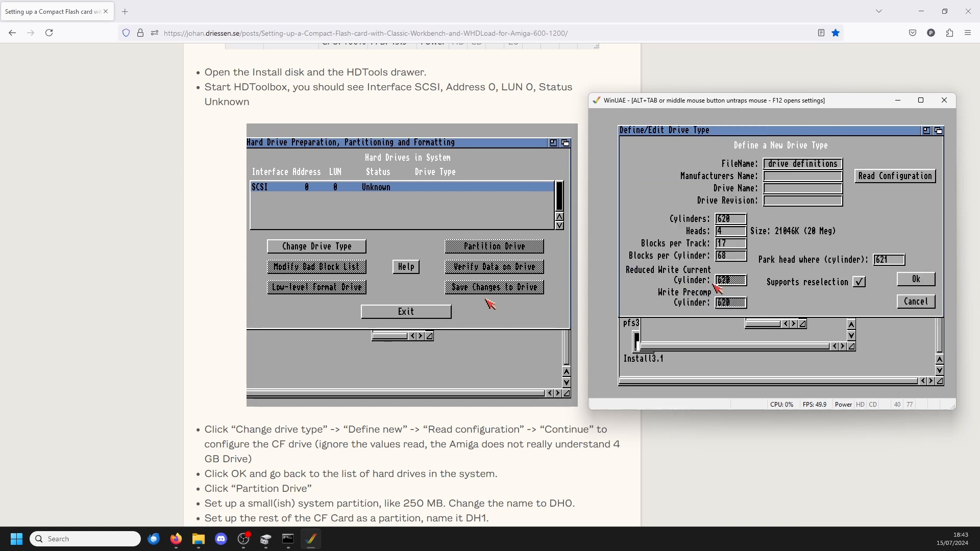
left_click(906, 176)
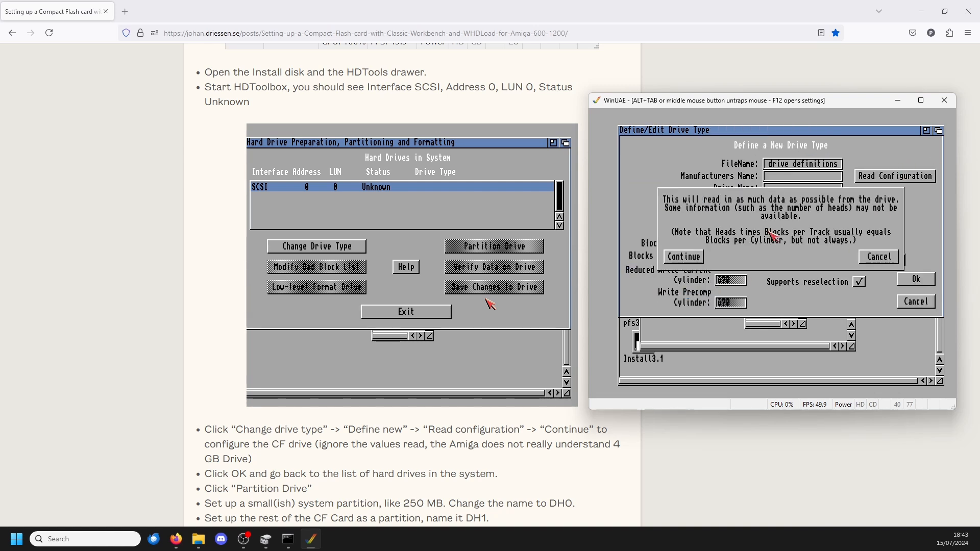
left_click(692, 261)
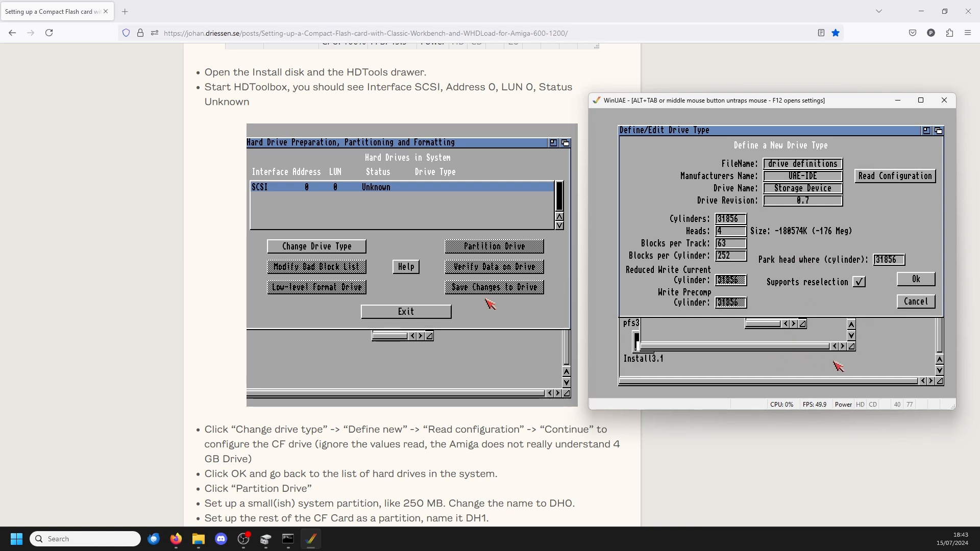
left_click(916, 279)
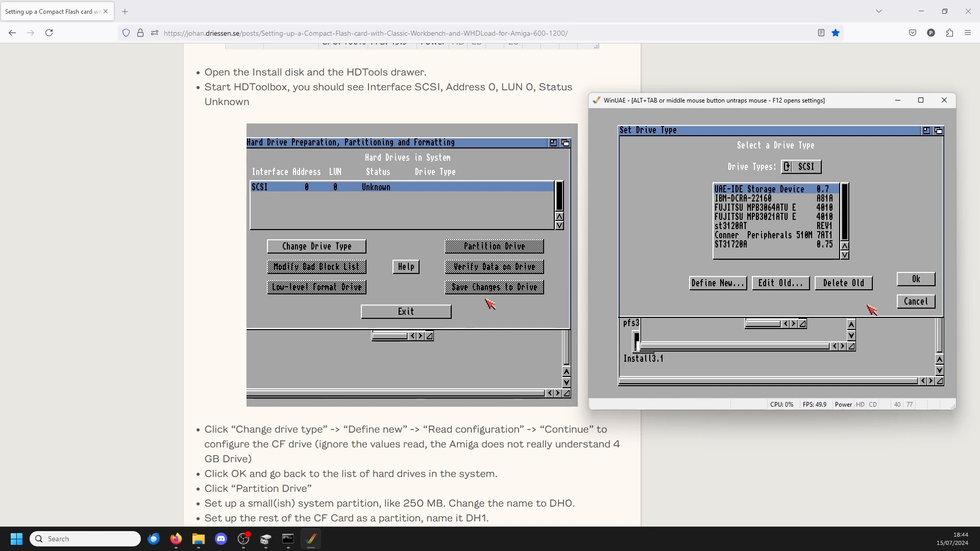
left_click(914, 281)
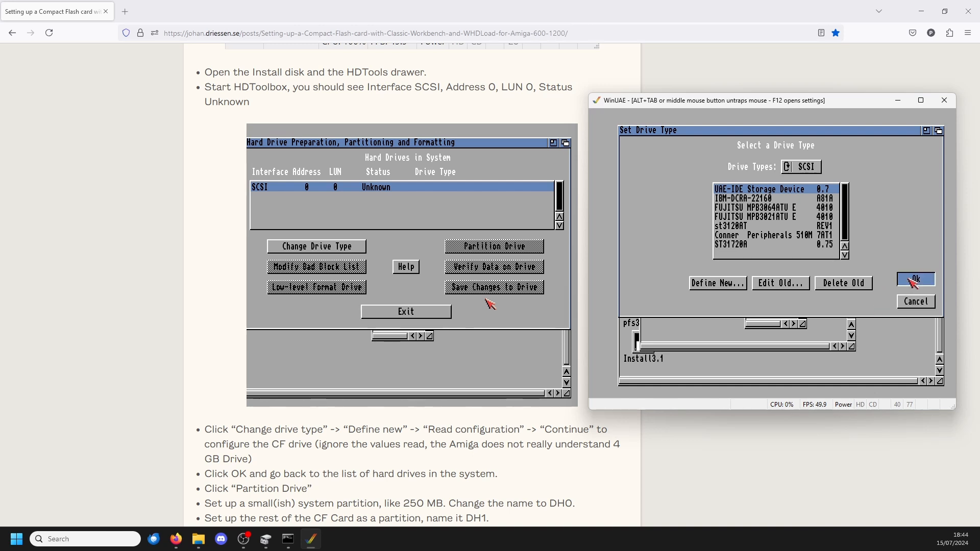
left_click(734, 255)
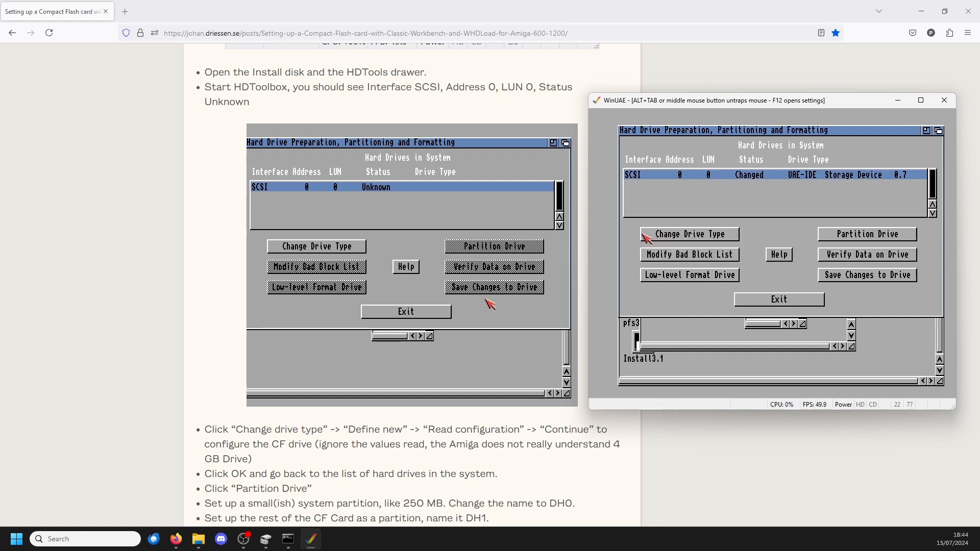
Step: Shrink the drive's first partition to about 245 Meg, name it DH0 and accept the partitioning
left_click(858, 234)
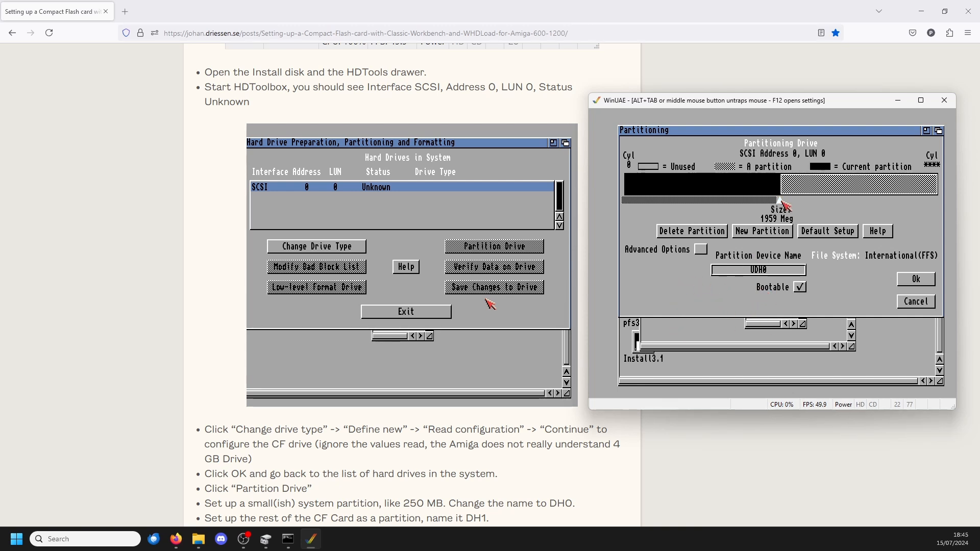
left_click_drag(777, 201, 645, 204)
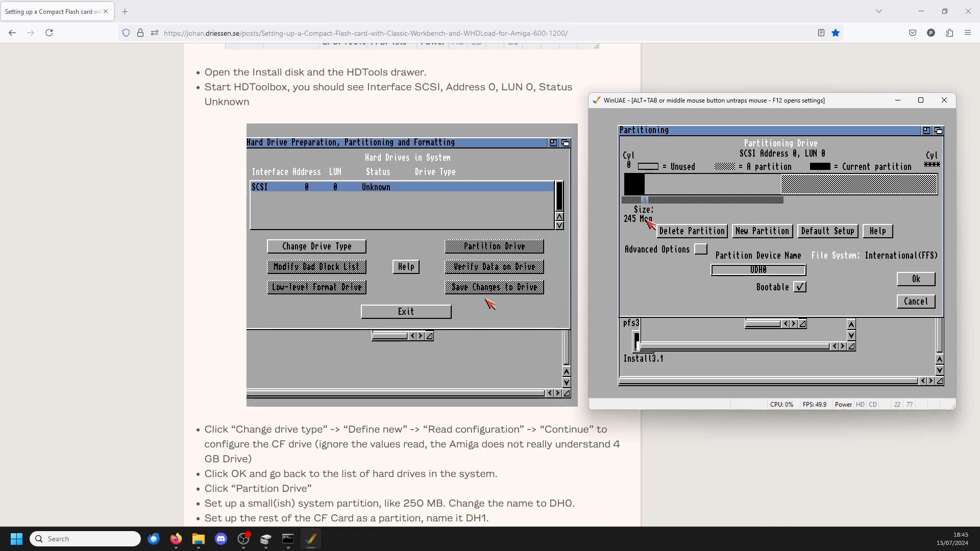
left_click(760, 272)
key("BackSpace")
left_click(700, 297)
left_click(908, 283)
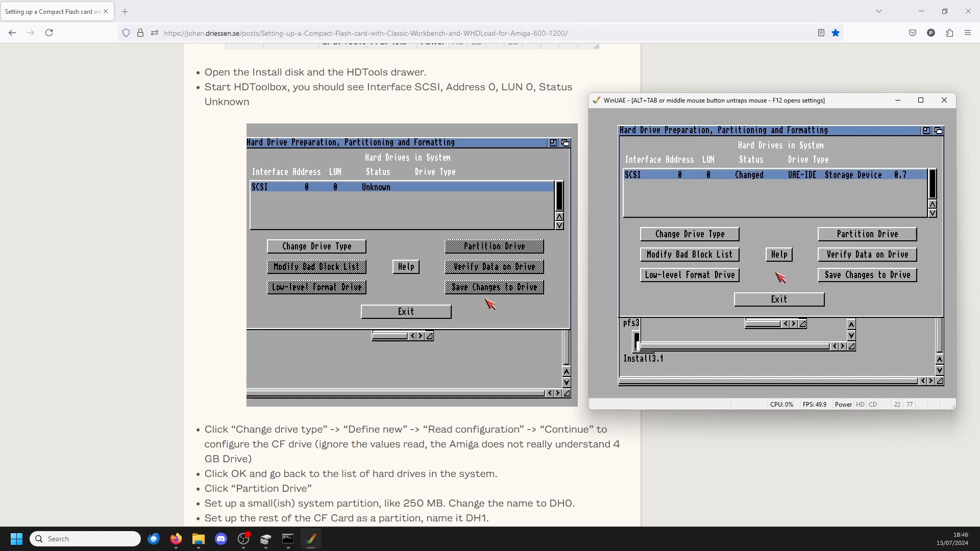
Step: Extend the second partition over the unused space up to DH0, making it about 3673 Meg
left_click(865, 239)
left_click(805, 191)
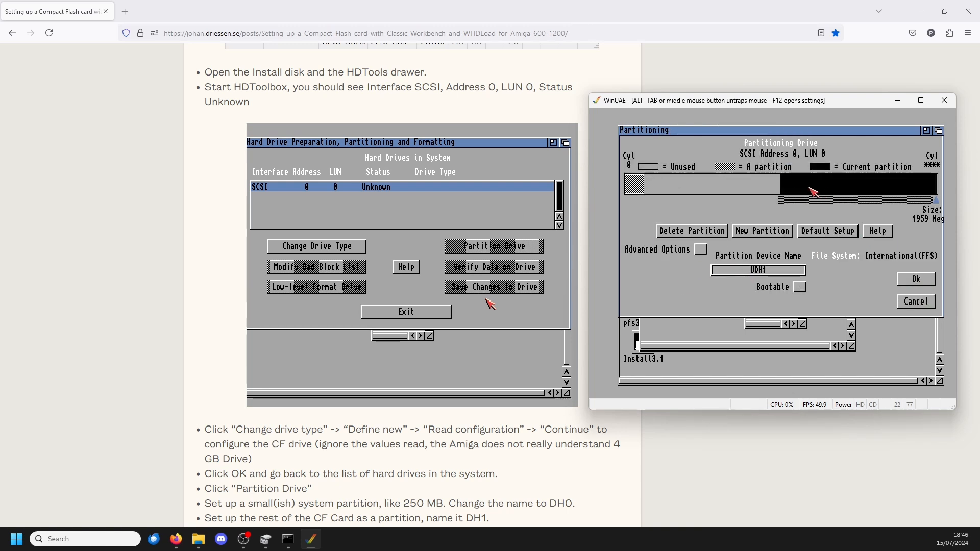
left_click(781, 200)
left_click_drag(791, 196, 656, 196)
left_click(935, 200)
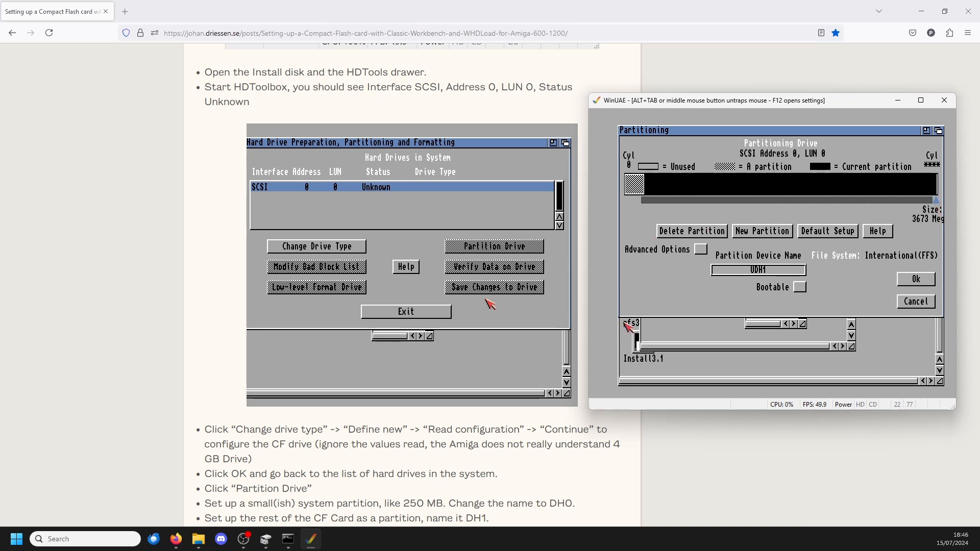
Step: Check the guide's partition naming, name the second partition DH1 and accept the partitioning
middle_click(712, 261)
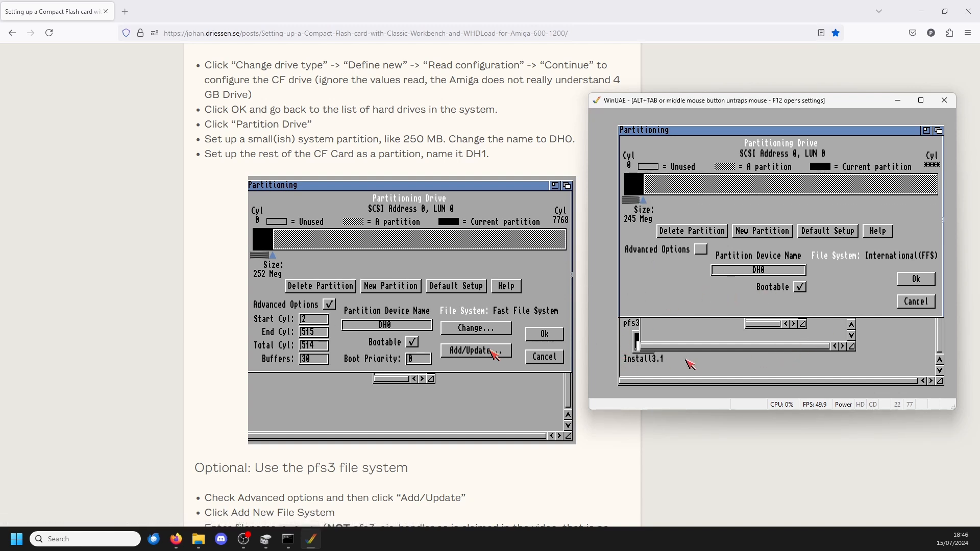
left_click(755, 190)
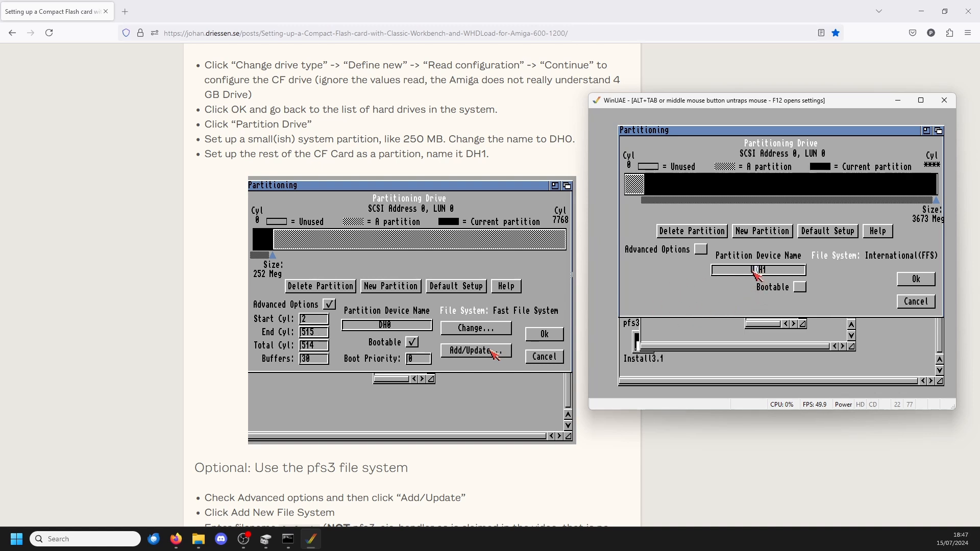
left_click(909, 280)
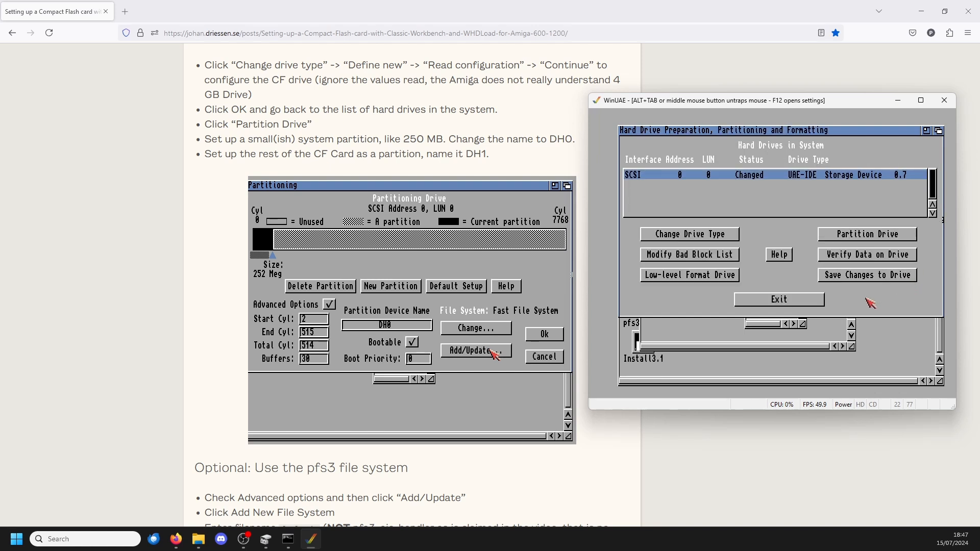
Step: Reopen the drive's partitioning and check the sizes and names of both partitions
left_click(851, 235)
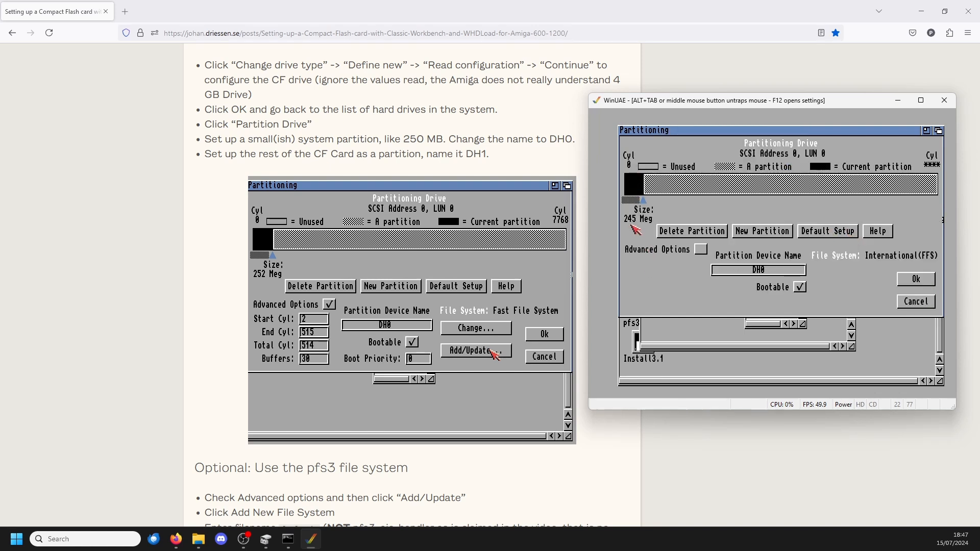
left_click(676, 190)
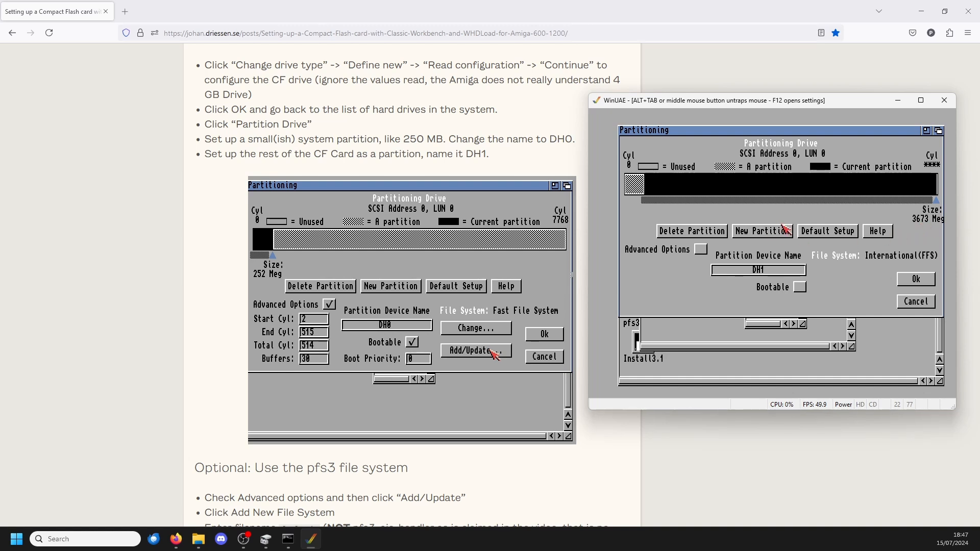
left_click(916, 278)
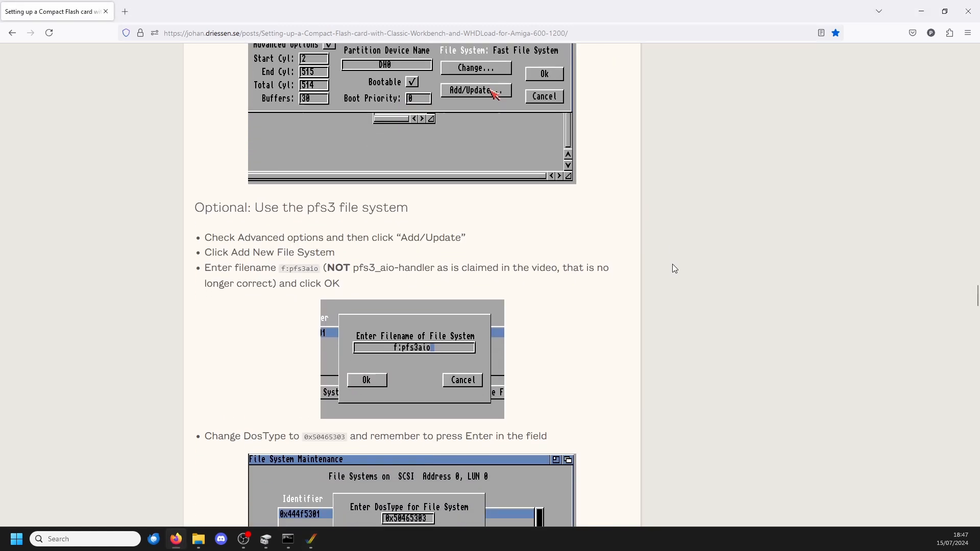
Step: Read the guide's optional section on the pfs3 file system and return to WinUAE
scroll(672, 263, "down", 1)
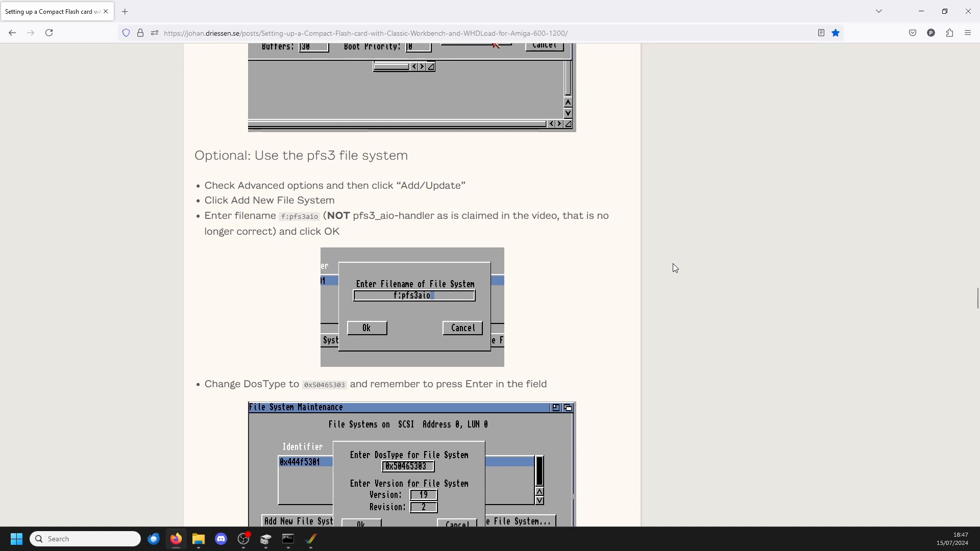
key("alt+Tab")
left_click(690, 302)
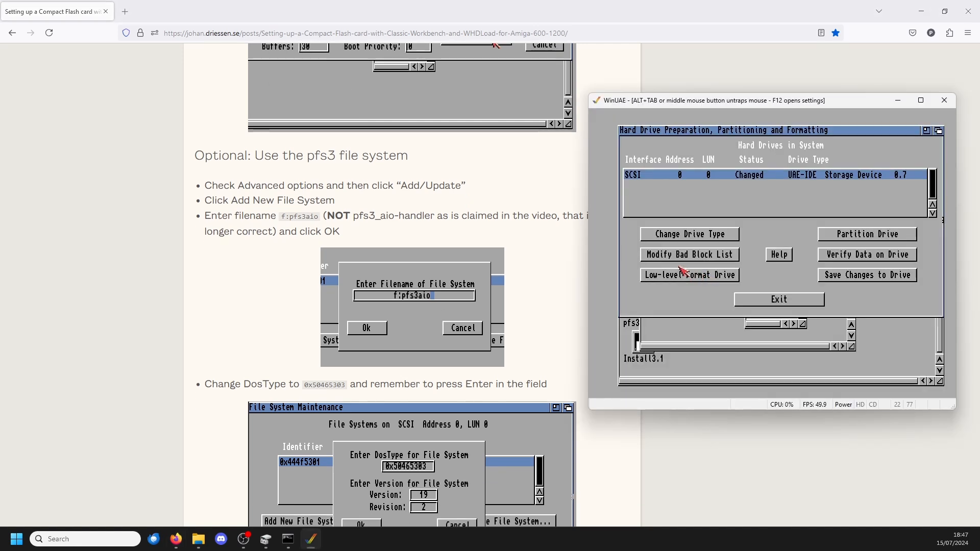
Step: Open the drive's partitioning, enable the advanced options and open the file system maintenance
left_click(824, 235)
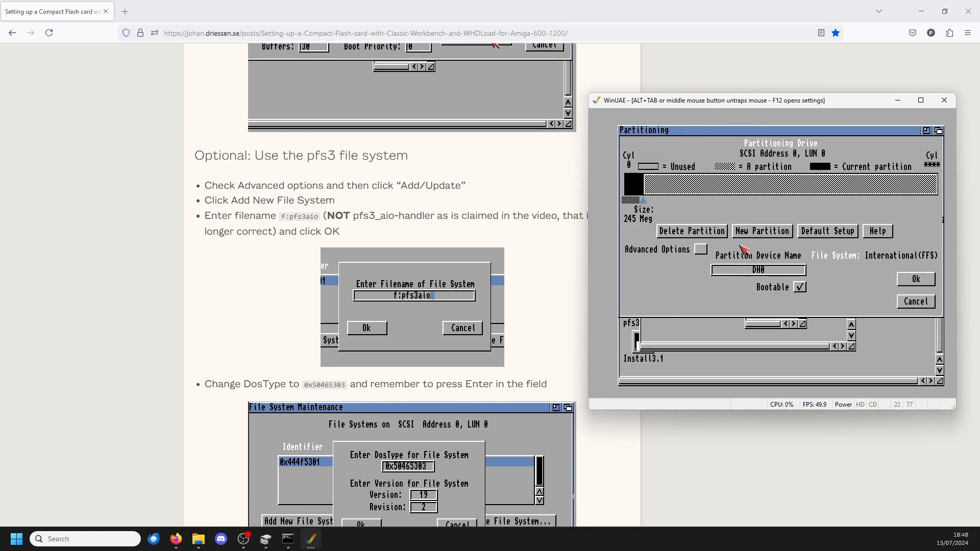
left_click(699, 250)
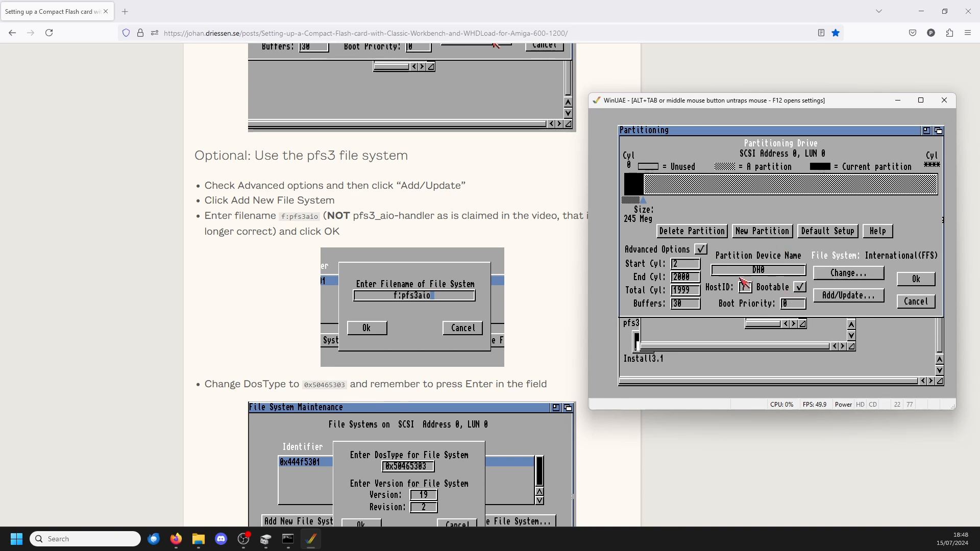
left_click(846, 298)
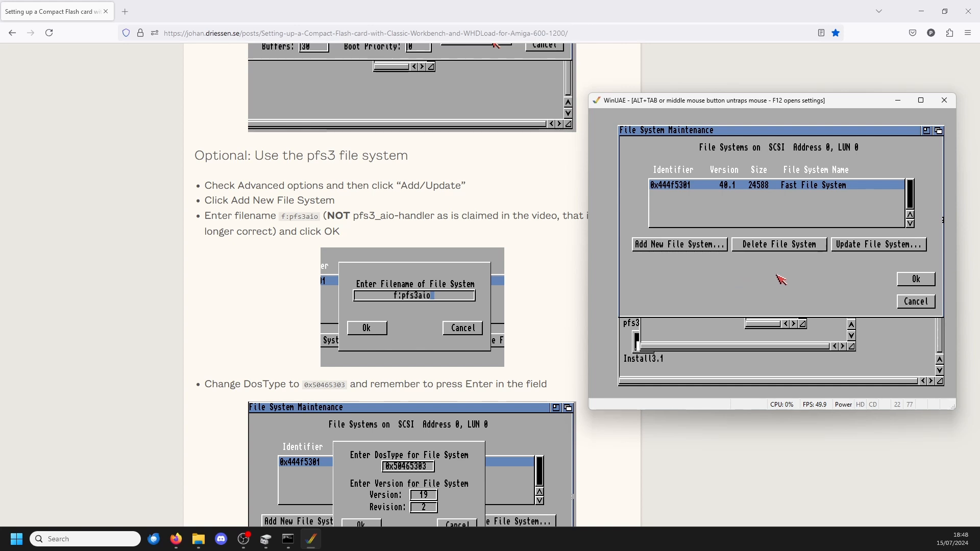
Step: Add a new file system to the drive from the file f:pfs3aio
left_click(679, 245)
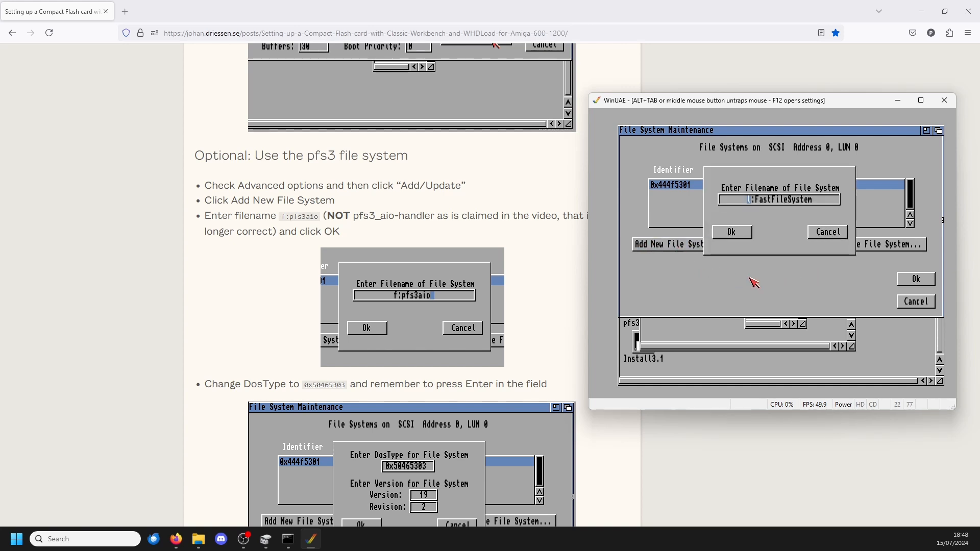
left_click(822, 199)
key("BackSpace")
key("BackSpace")
key("BackSpace")
key("BackSpace")
key("BackSpace")
key("BackSpace")
key("BackSpace")
key("BackSpace")
key("BackSpace")
key("BackSpace")
key("BackSpace")
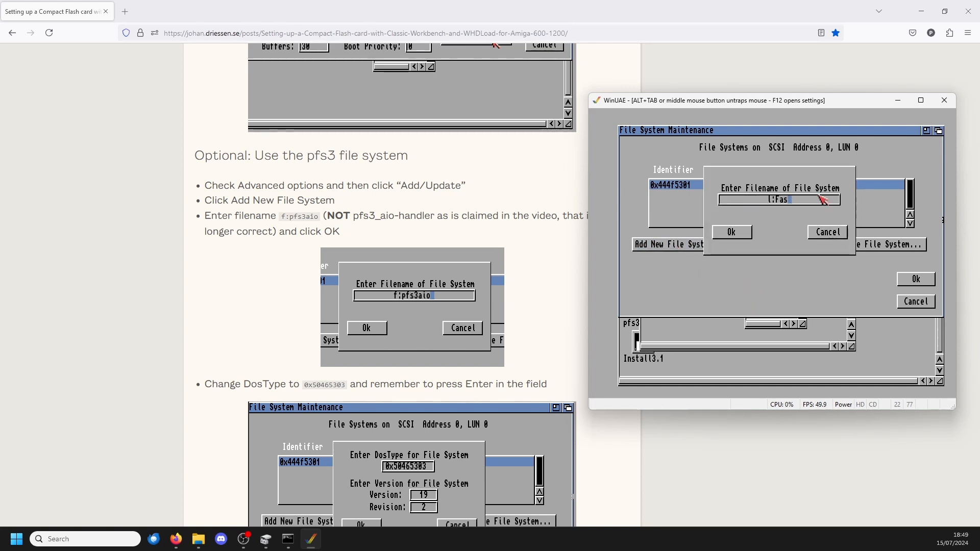
key("BackSpace")
key("BackSpace")
key("BackSpace")
key("BackSpace")
key("BackSpace")
type("f:pfs3ai")
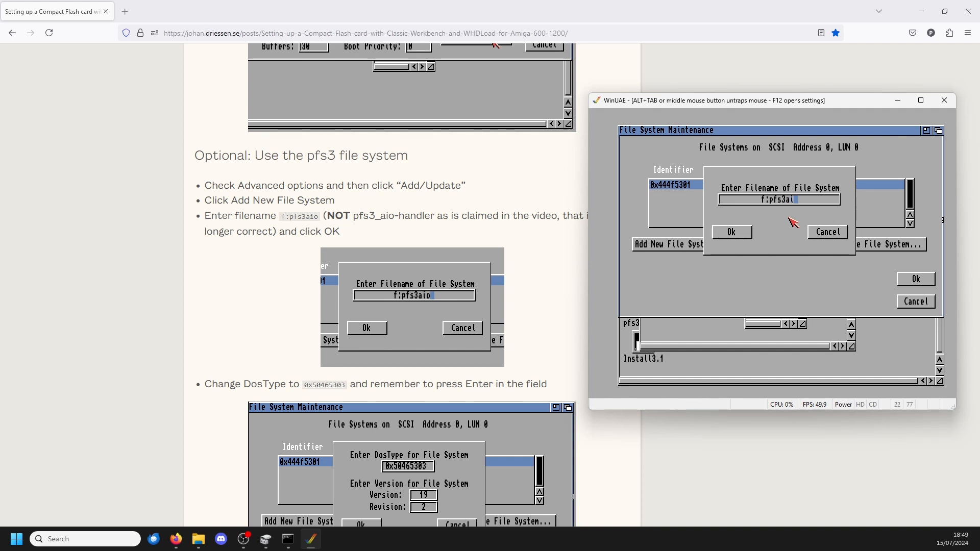
type("o")
left_click(739, 232)
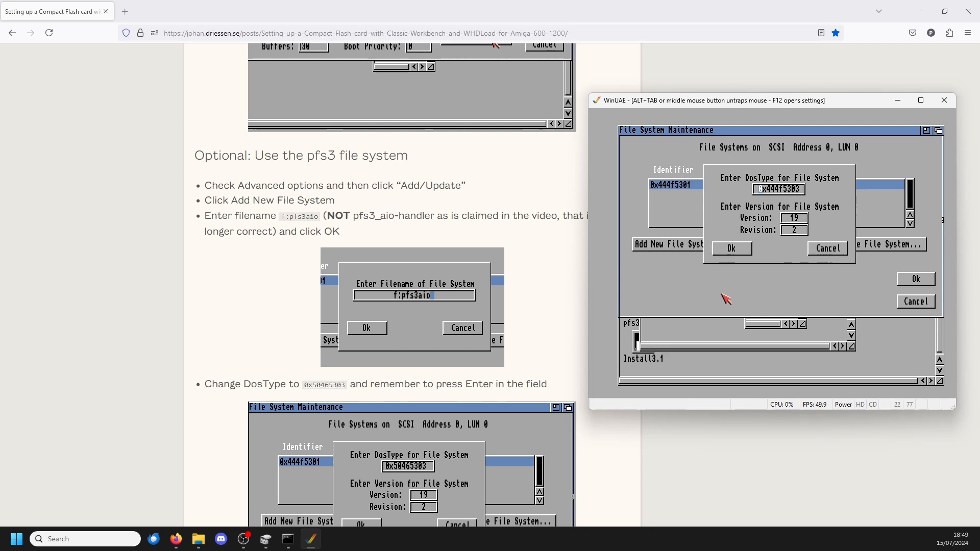
Step: Set the new file system's DosType to 0x50465303 and accept it to return to the partitions
left_click(801, 190)
key("BackSpace")
key("BackSpace")
key("BackSpace")
key("BackSpace")
key("BackSpace")
key("BackSpace")
key("BackSpace")
key("BackSpace")
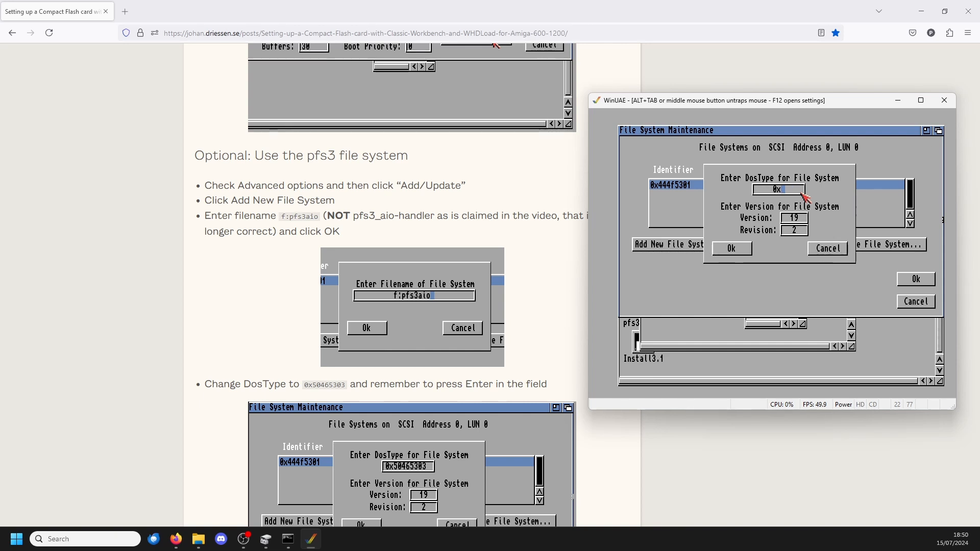
type("504")
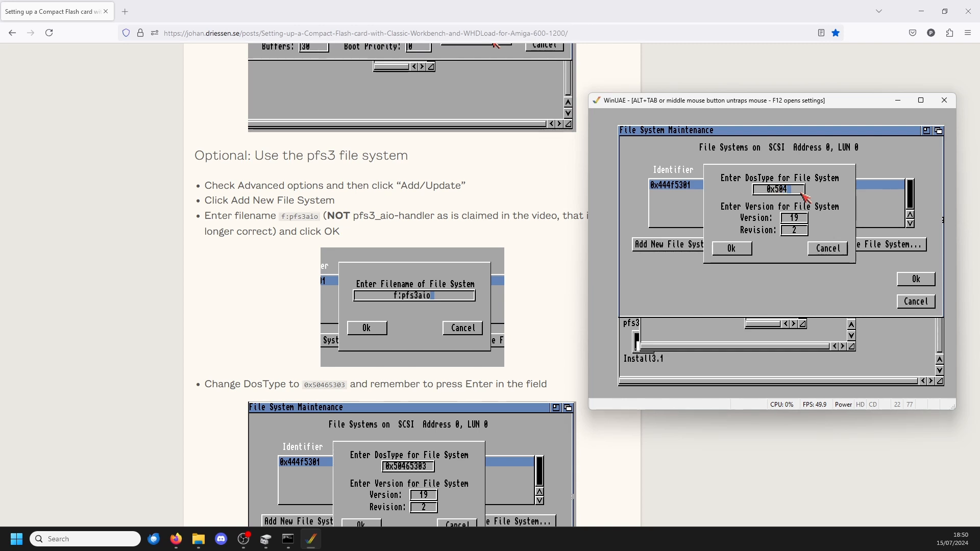
type("65303")
key("Return")
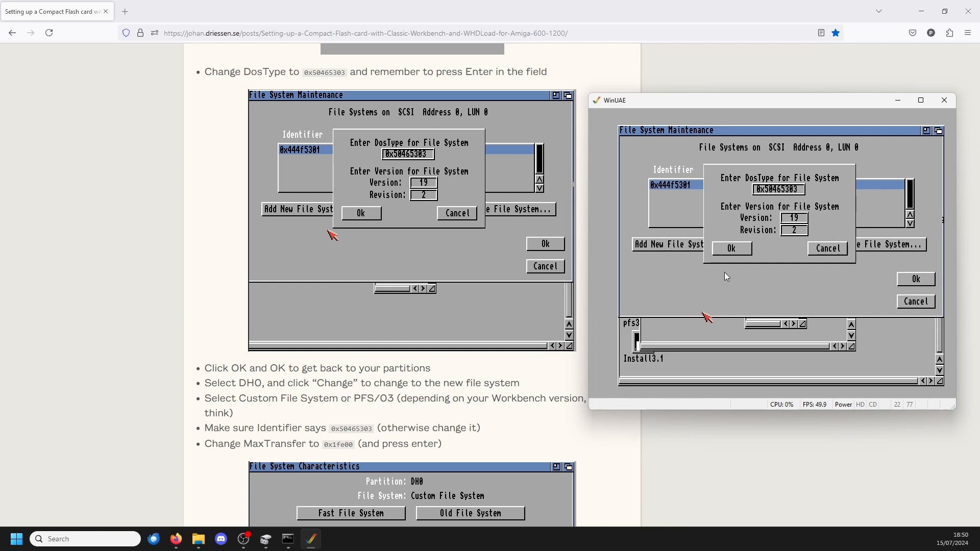
left_click(730, 250)
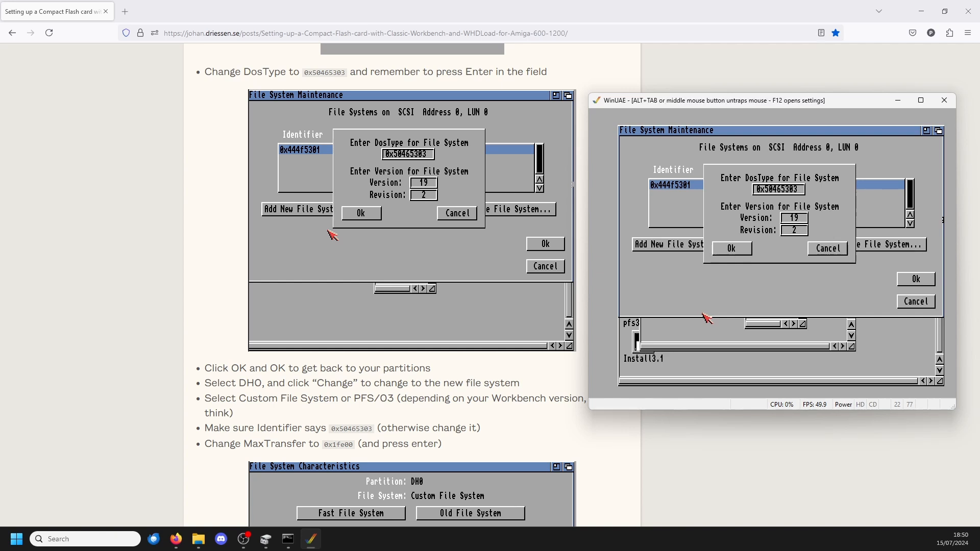
left_click(721, 250)
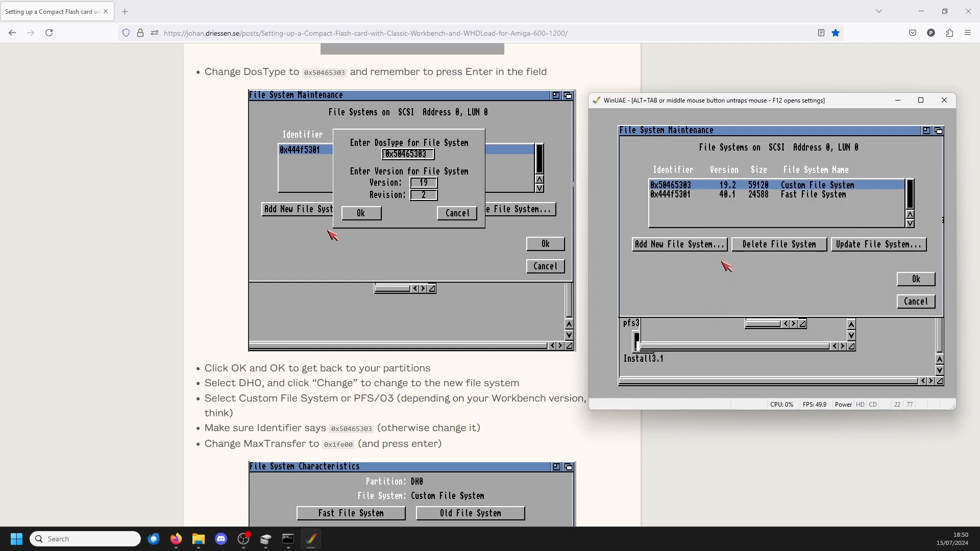
left_click(909, 280)
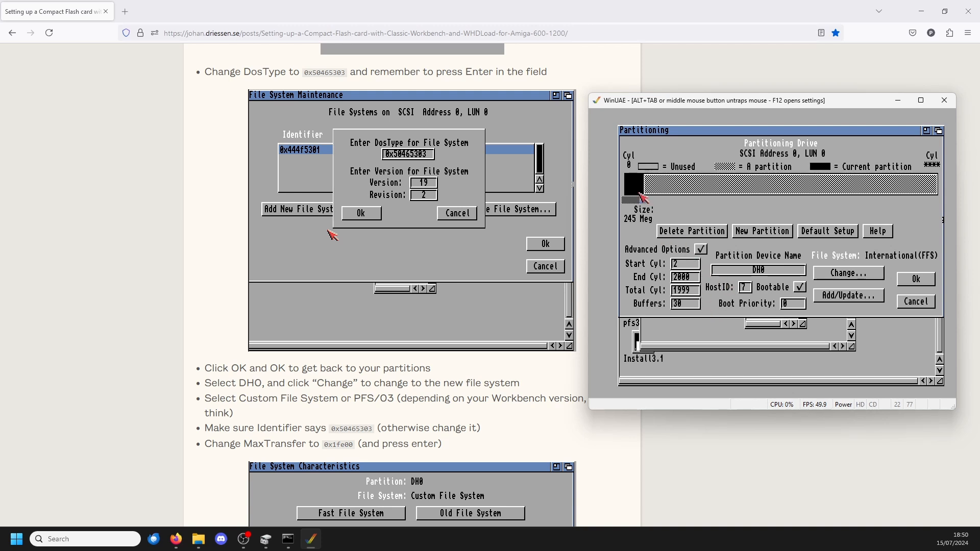
Step: Change the file system of partition DH0 to PFS\03
left_click(844, 276)
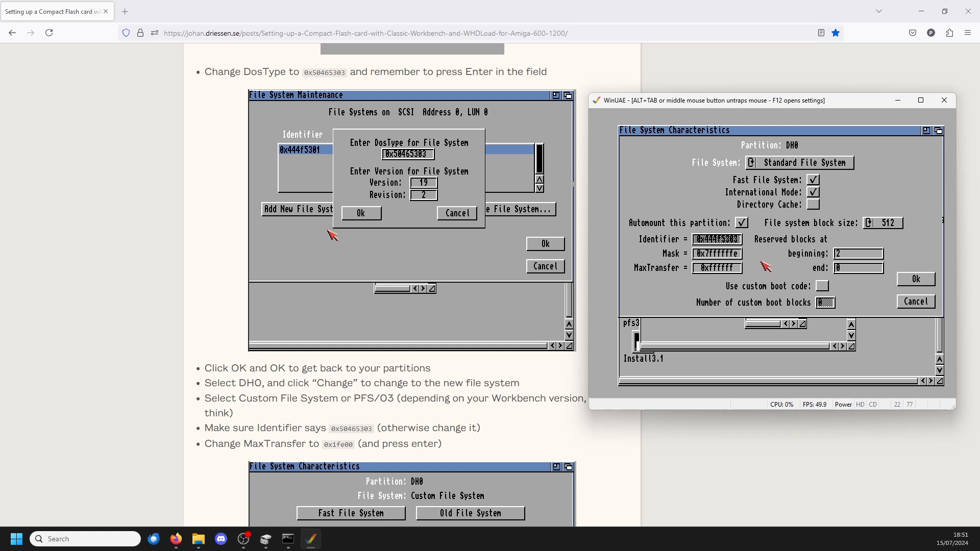
left_click(813, 162)
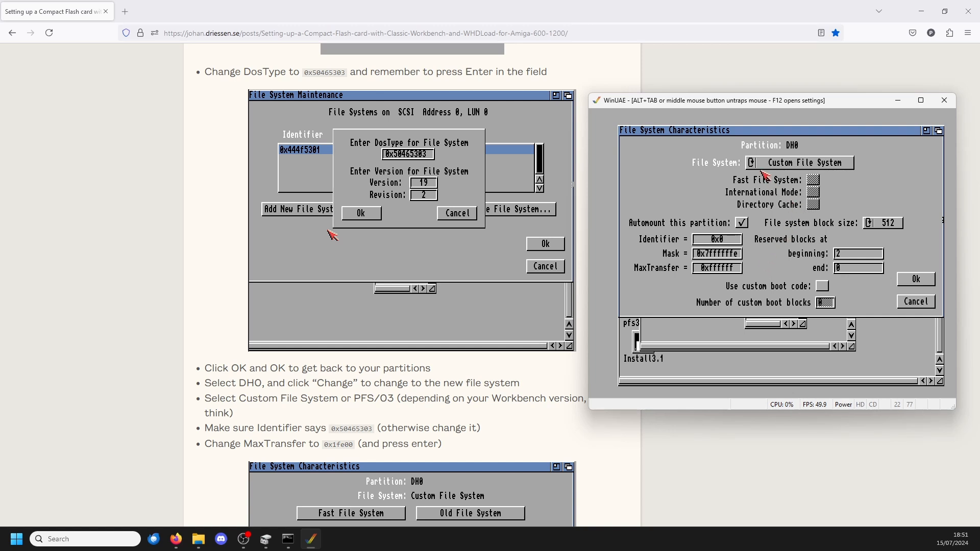
left_click(775, 163)
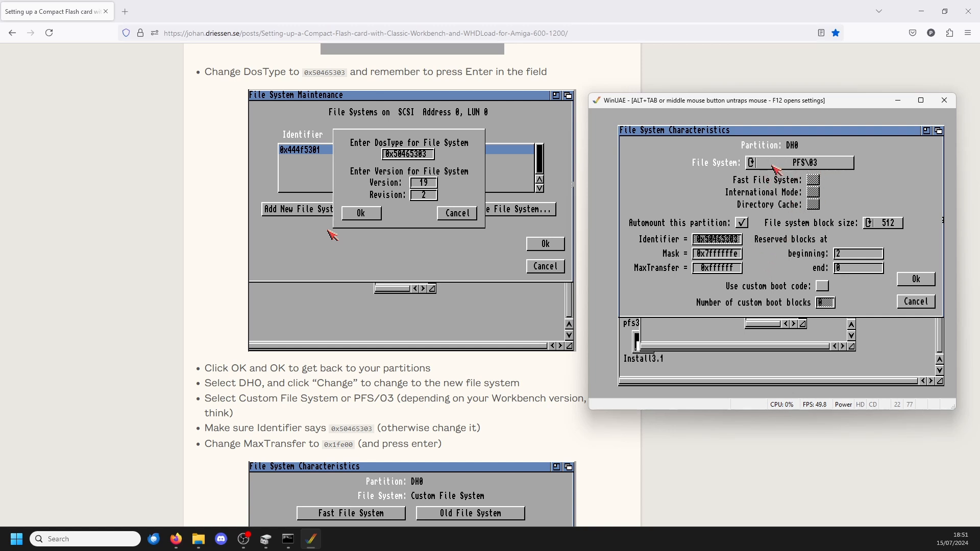
left_click(775, 164)
left_click(776, 166)
left_click(776, 168)
Step: Set DH0's MaxTransfer to 0x1fe00 and accept its file system characteristics
left_click(734, 267)
key("BackSpace")
key("BackSpace")
key("BackSpace")
key("BackSpace")
key("BackSpace")
key("BackSpace")
type("1fe00")
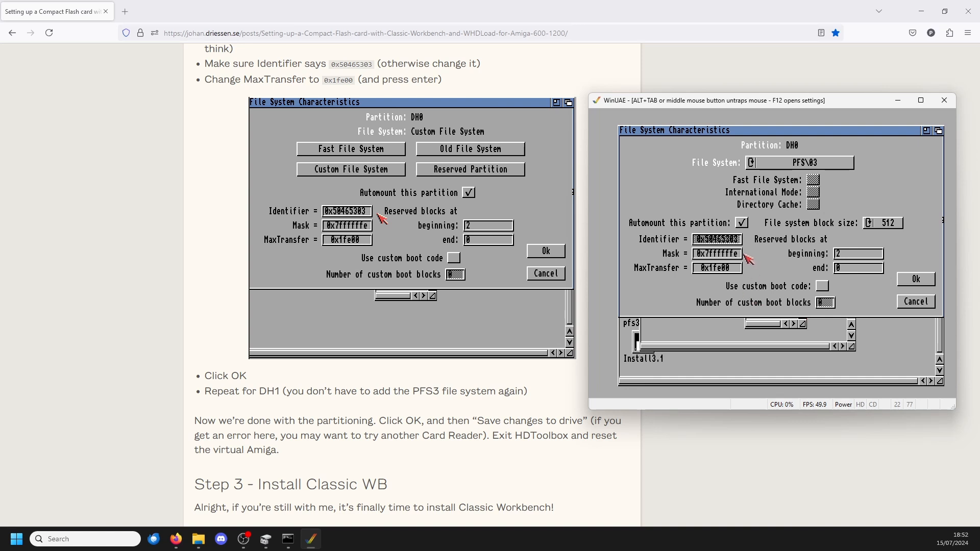
left_click(909, 280)
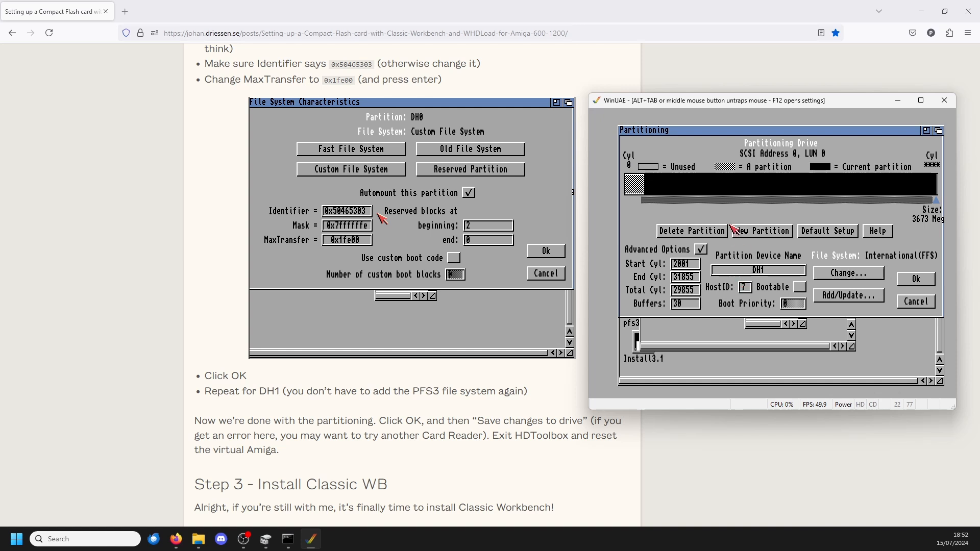
Step: Change partition DH1 to the PFS\03 file system with a MaxTransfer of 0x1fe00 and accept it
left_click(839, 273)
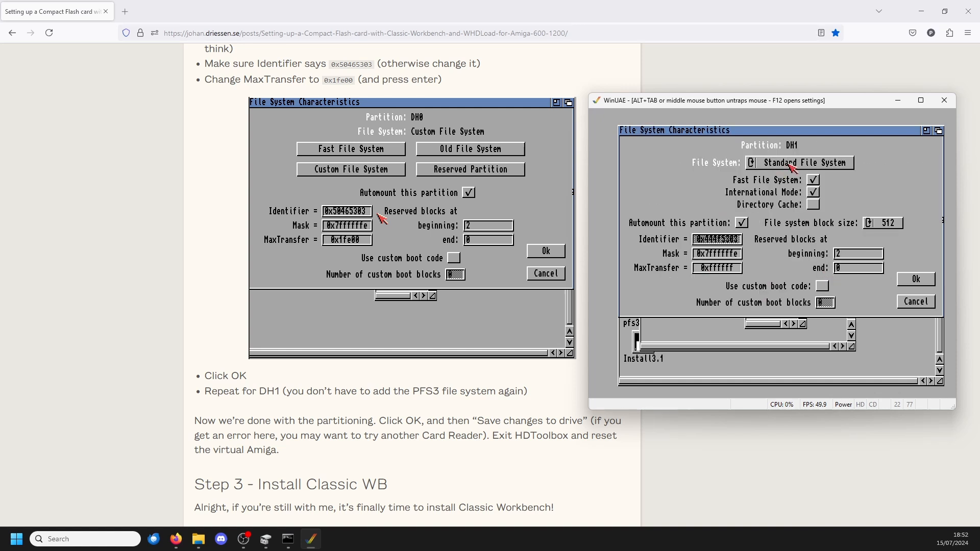
left_click(790, 165)
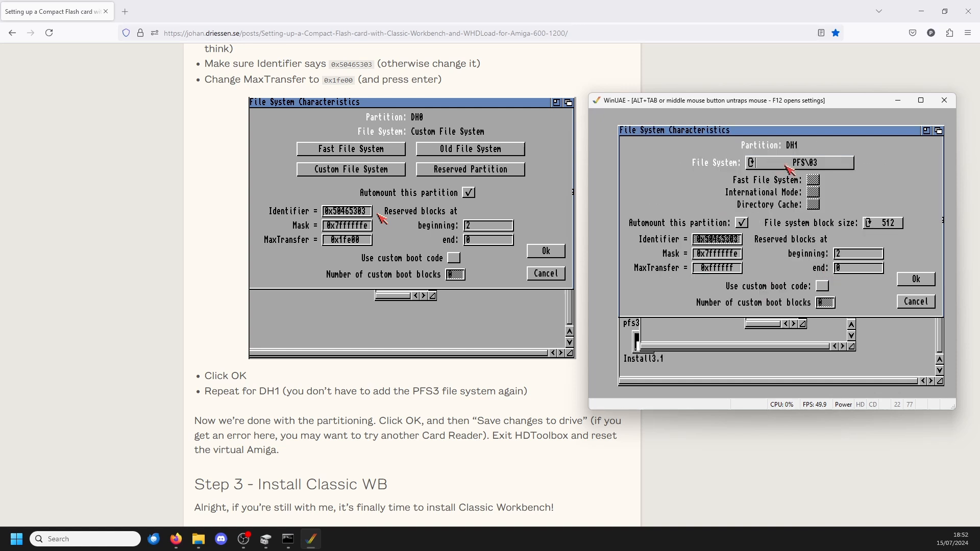
left_click(730, 269)
key("BackSpace")
key("BackSpace")
key("BackSpace")
key("BackSpace")
key("BackSpace")
key("BackSpace")
type("1fe00")
key("Return")
left_click(909, 282)
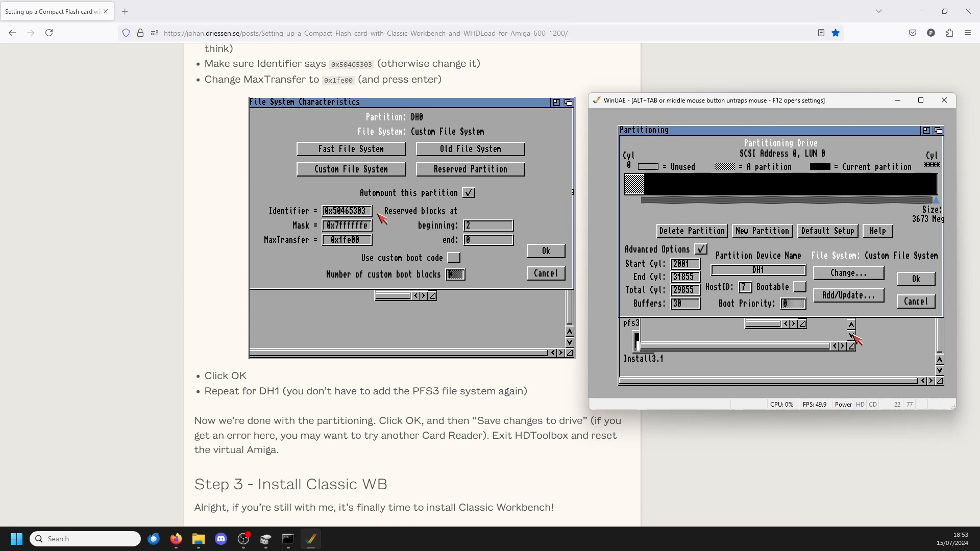
Step: Accept the partitioning, save the changes to the drive and exit HDToolBox
left_click(908, 282)
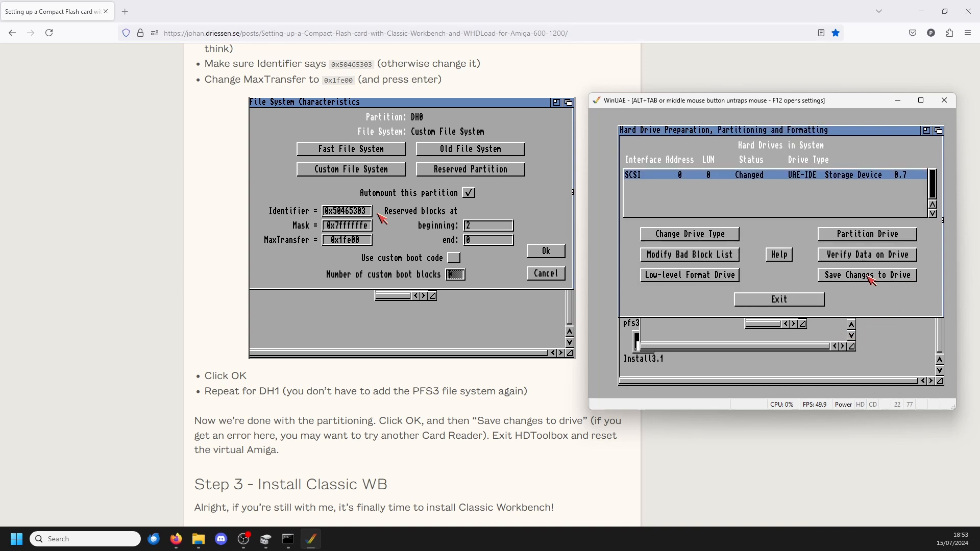
left_click(870, 279)
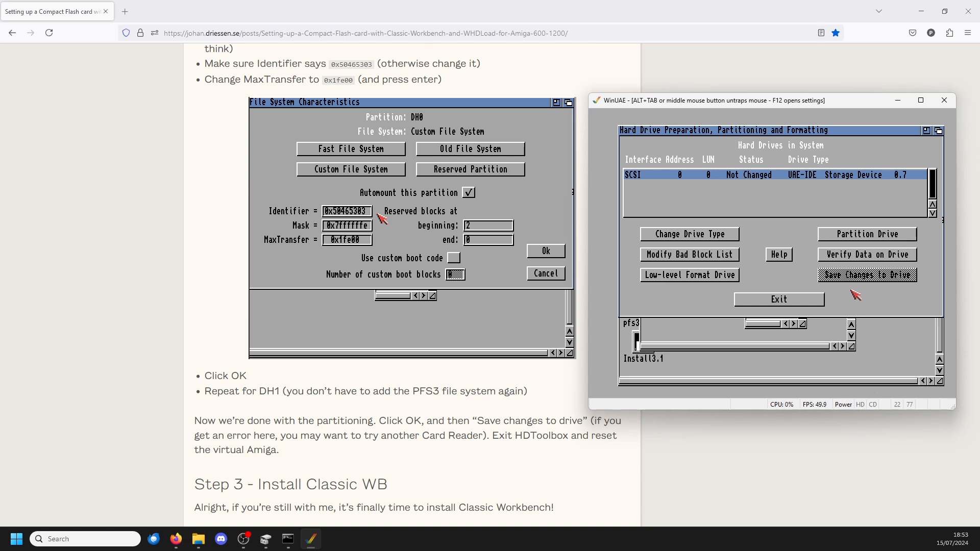
left_click(790, 301)
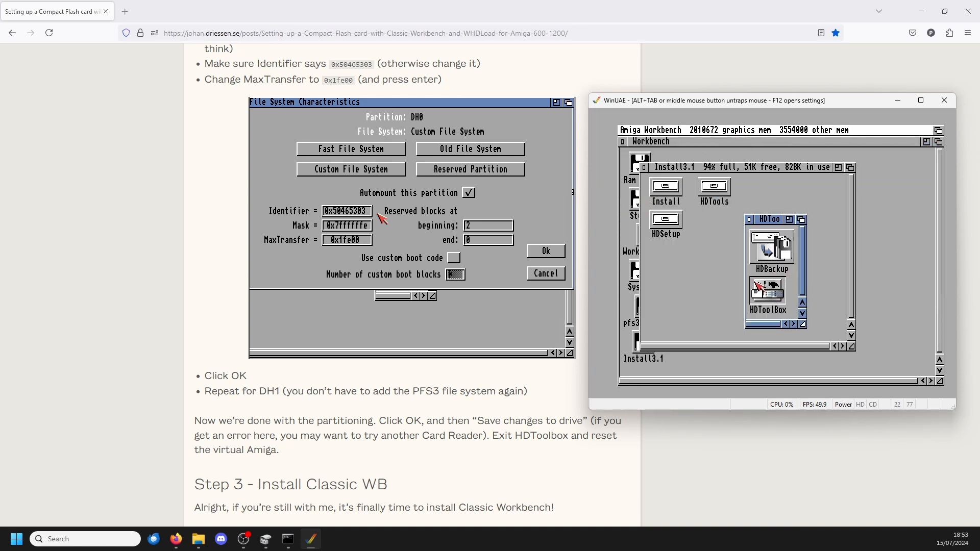
Step: Reset the virtual Amiga from the WinUAE settings and bring the restarted Workbench up in a smaller window
key("alt+Tab")
left_click(311, 539)
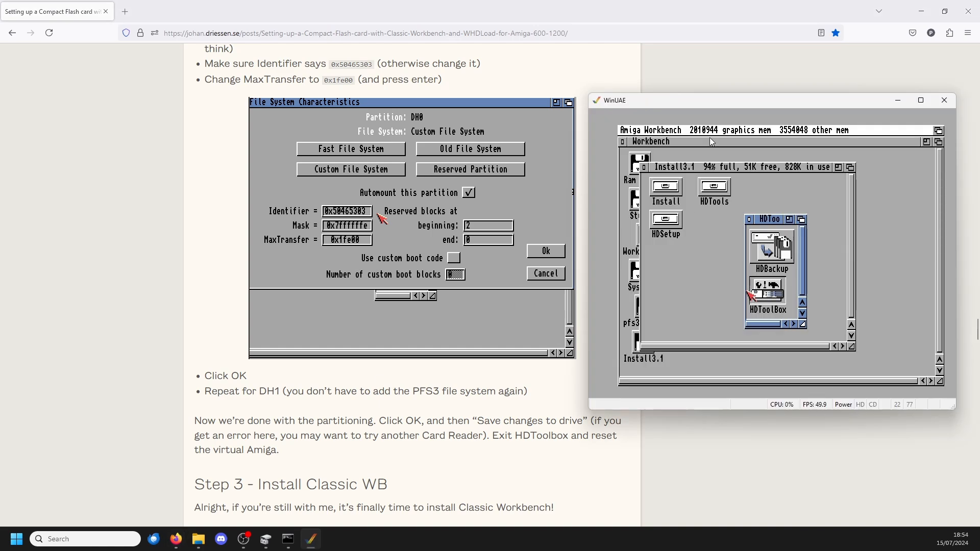
left_click_drag(698, 102, 415, 86)
right_click(414, 86)
left_click(638, 86)
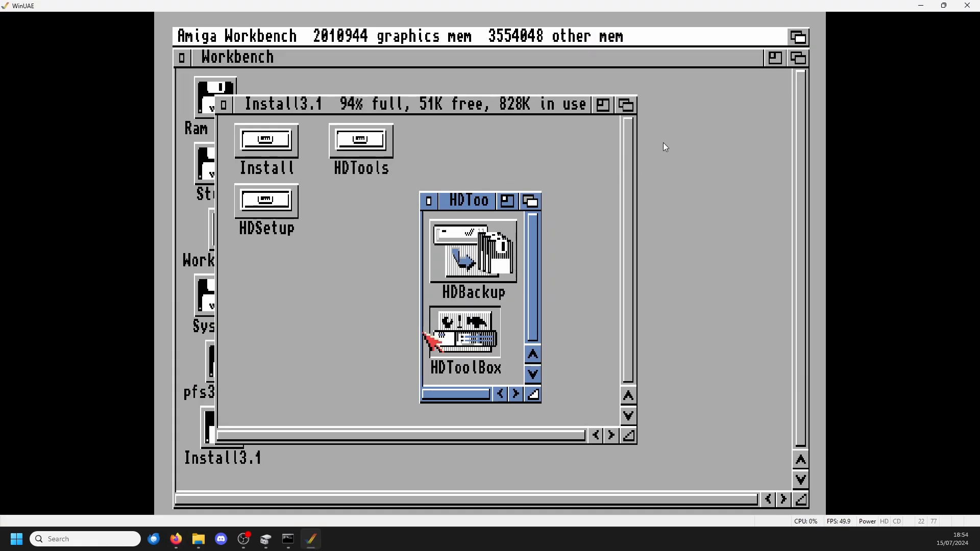
left_click(786, 40)
left_click(313, 284)
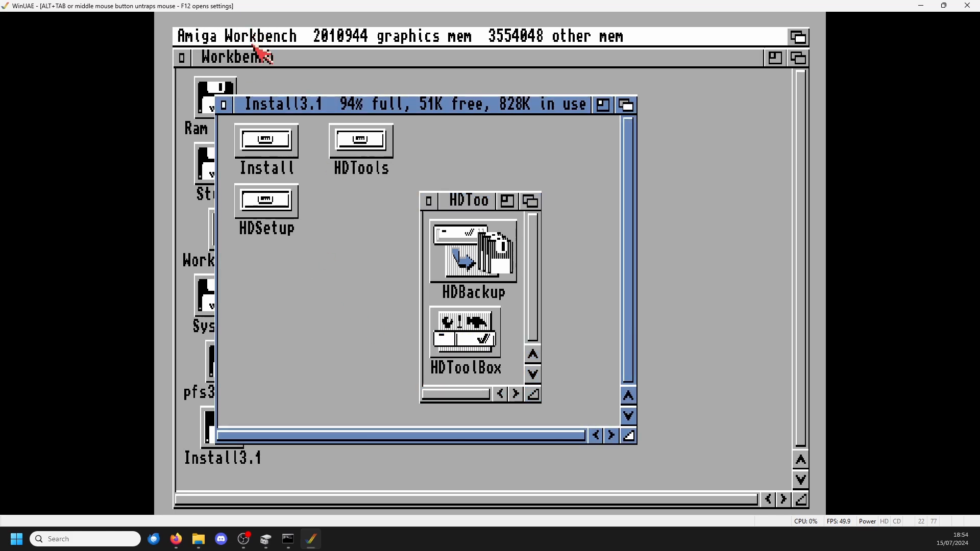
key("F12")
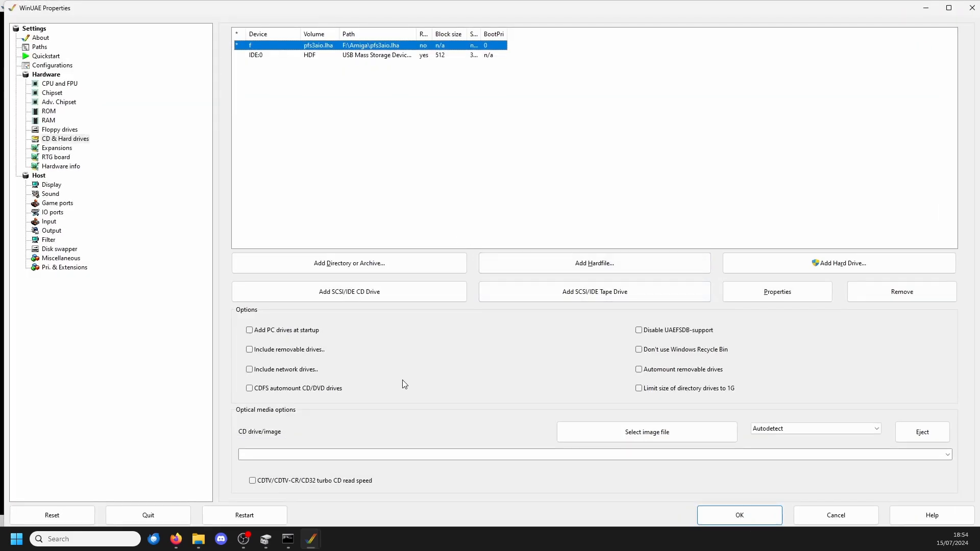
left_click(78, 520)
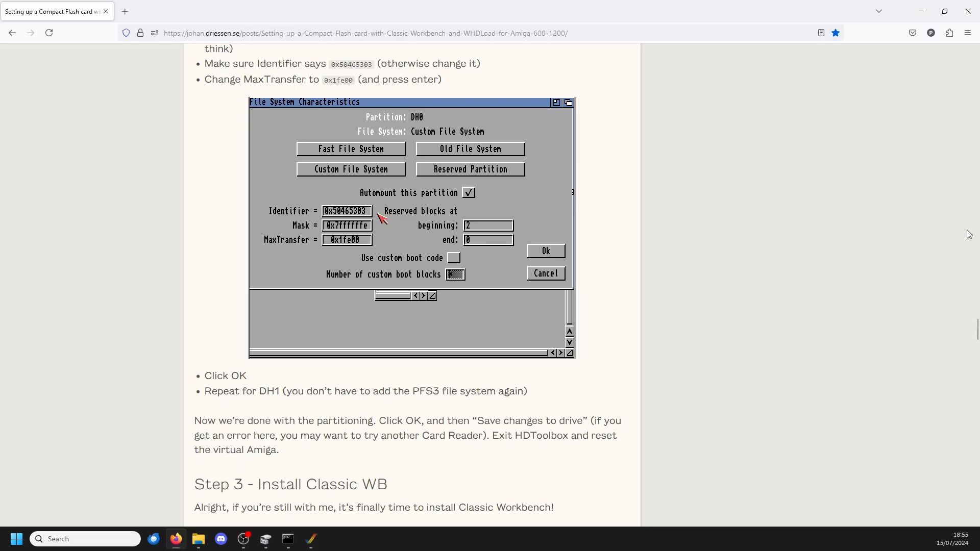
left_click(311, 541)
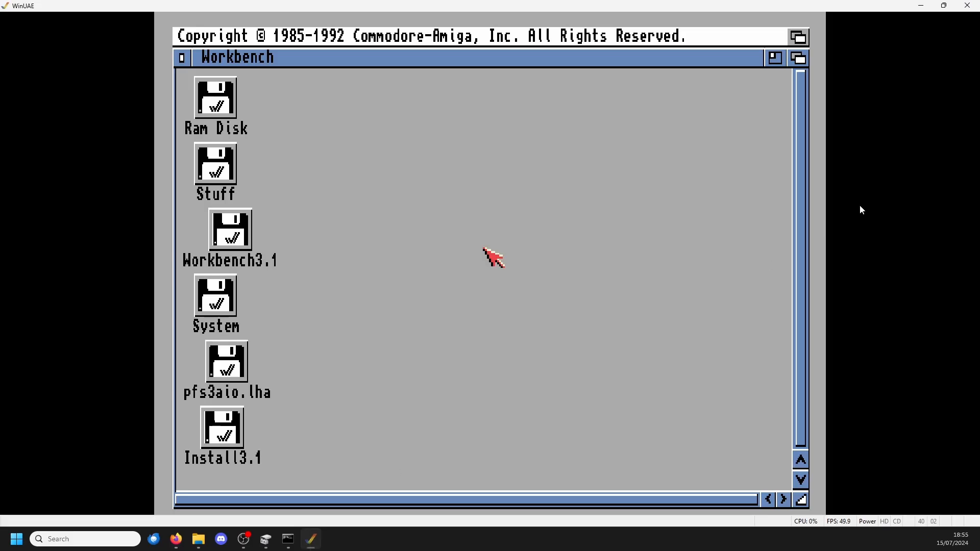
left_click(944, 6)
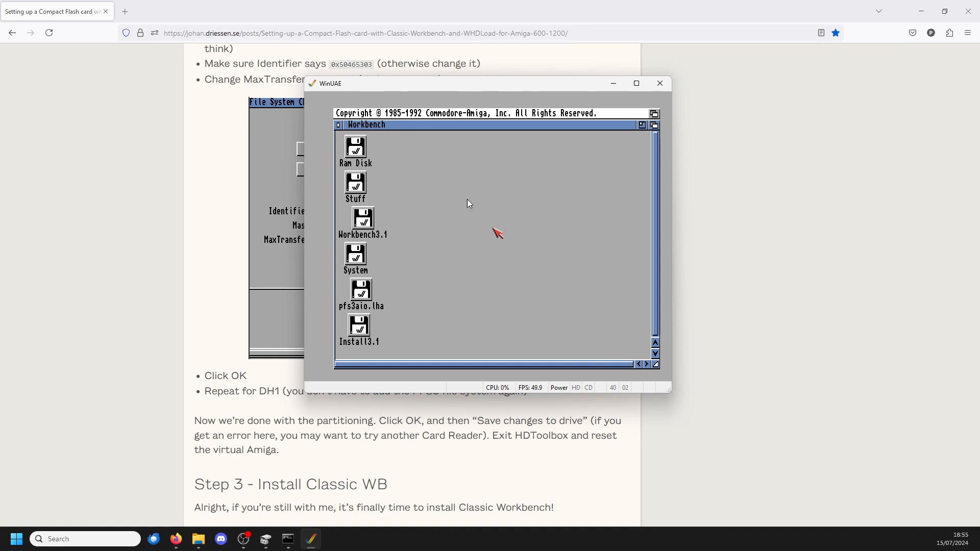
Step: Switch to the browser guide and read Step 3 on formatting the partitions and installing Classic WB
left_click(712, 214)
scroll(689, 237, "down", 7)
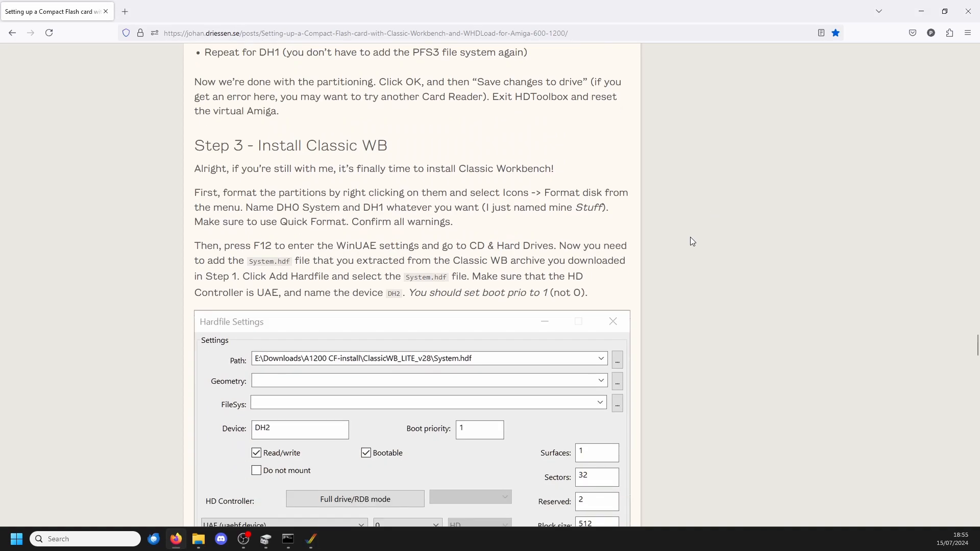
scroll(688, 237, "up", 3)
scroll(699, 232, "down", 1)
scroll(444, 239, "down", 10)
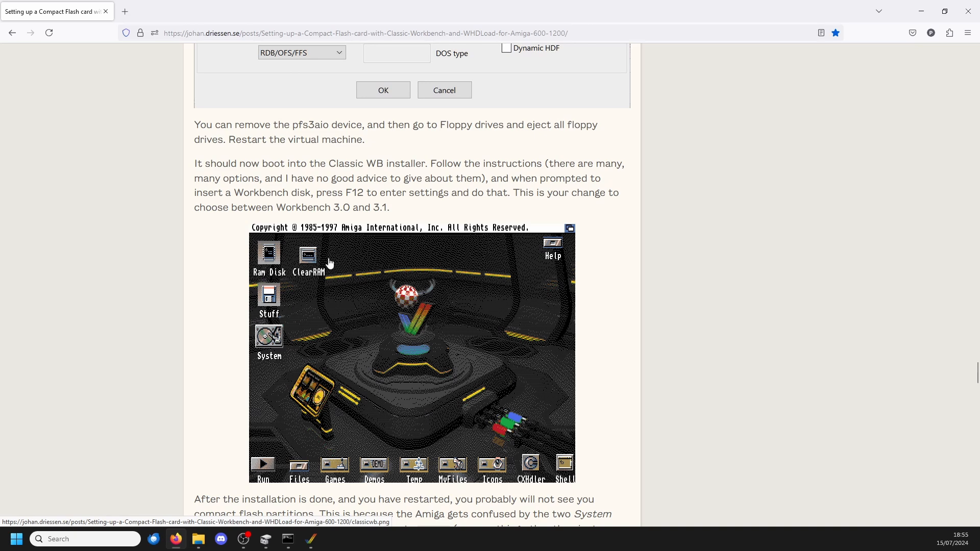
scroll(340, 301, "up", 2)
scroll(341, 301, "up", 10)
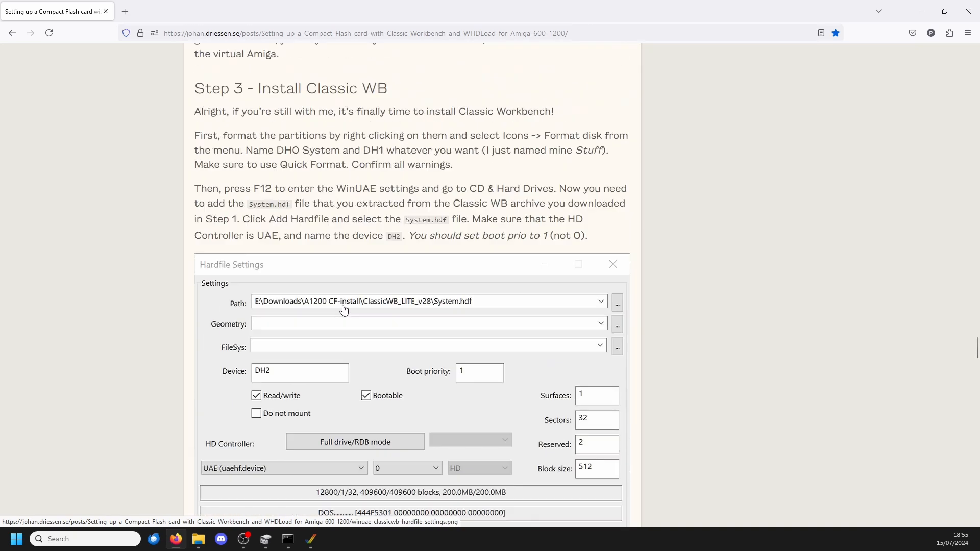
scroll(316, 220, "down", 2)
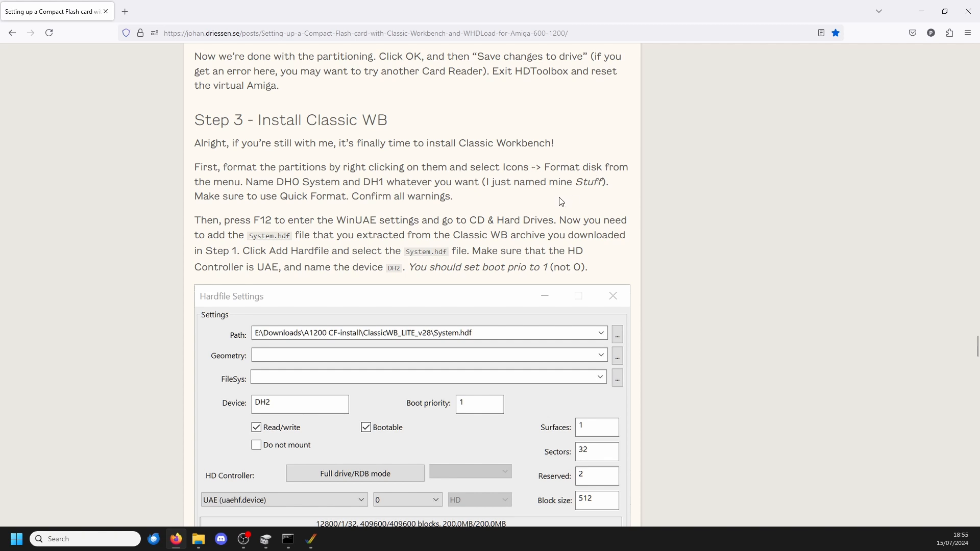
Step: Switch to WinUAE, view the volume information of the Stuff partition and select the System volume
scroll(480, 222, "down", 1)
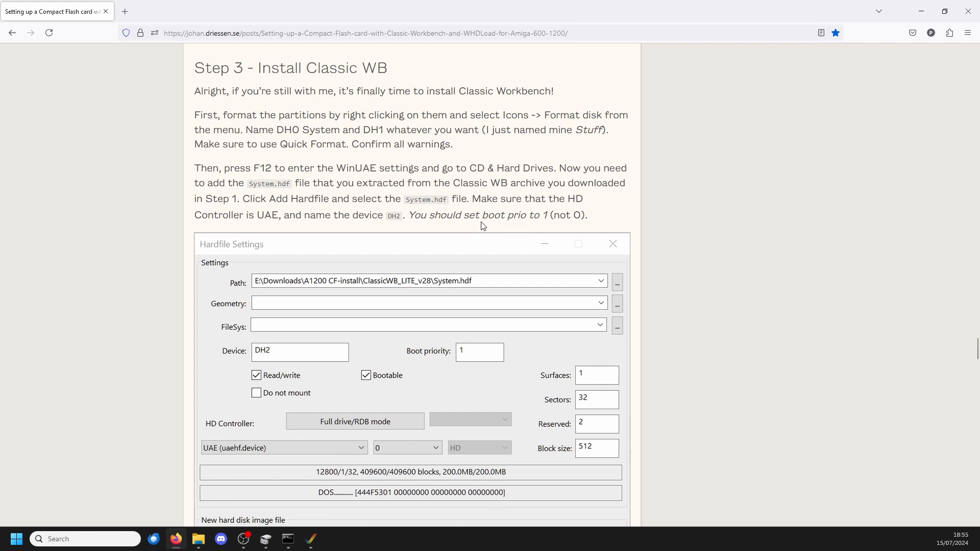
left_click(312, 541)
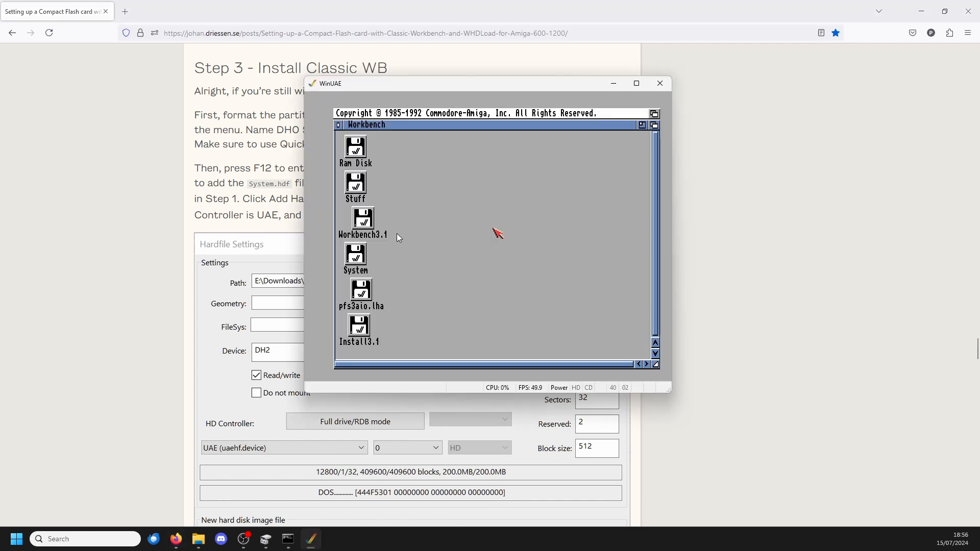
left_click(373, 258)
left_click(356, 183)
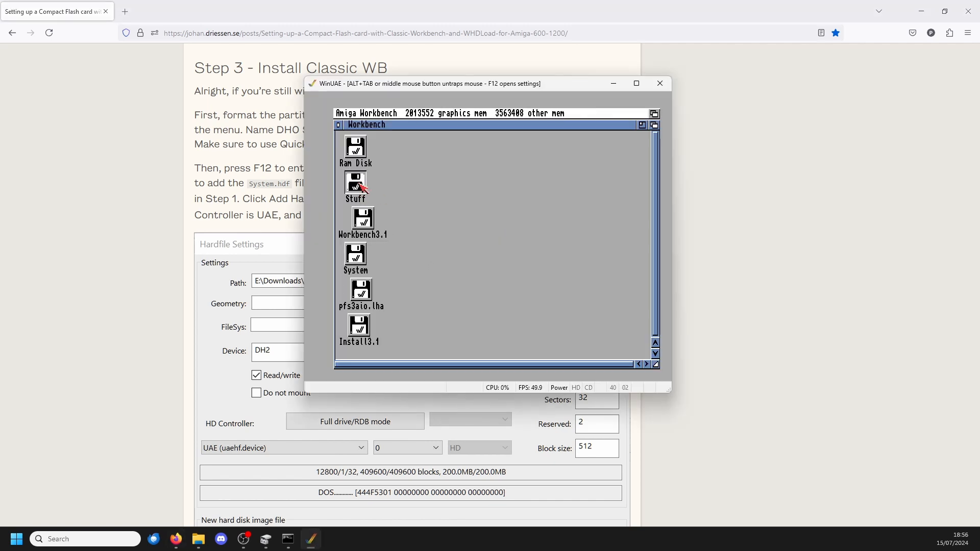
key("super+i")
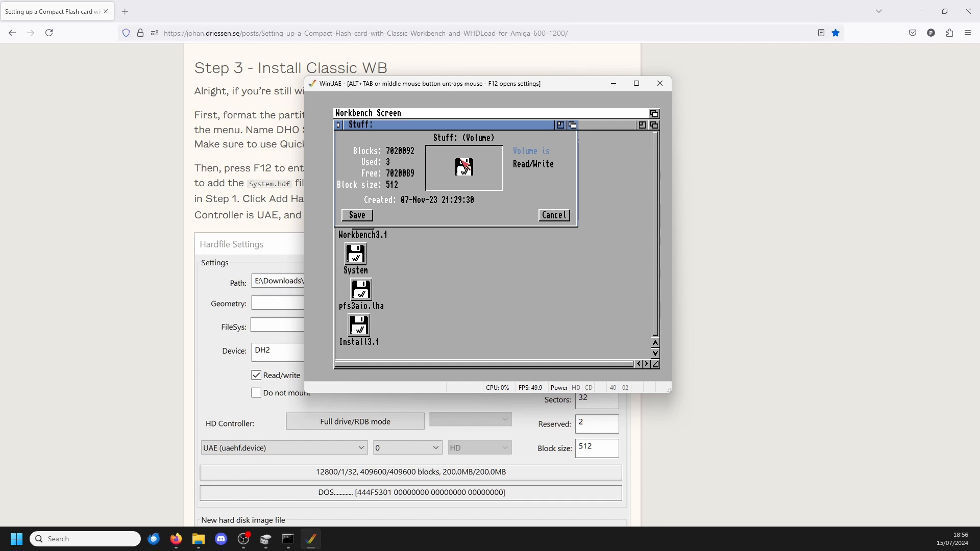
key("Escape")
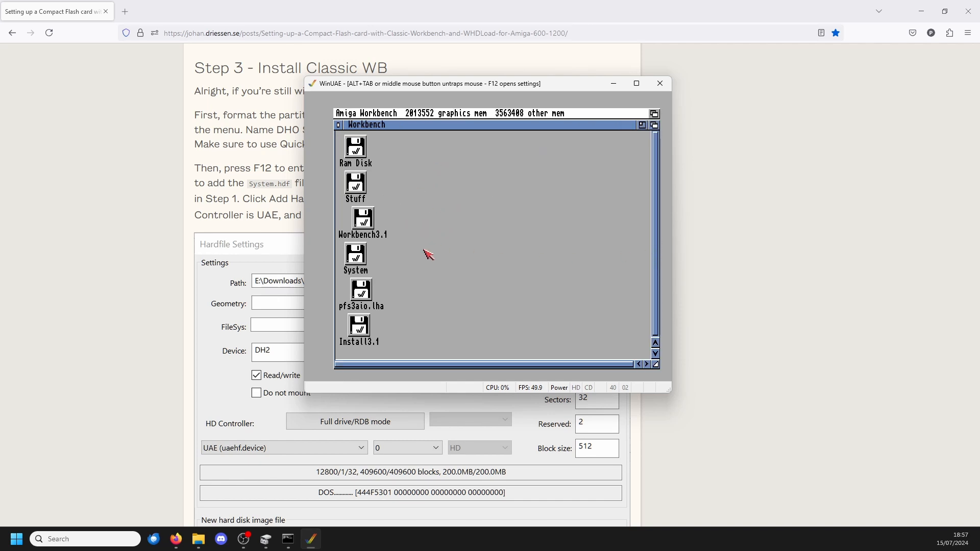
left_click(359, 255)
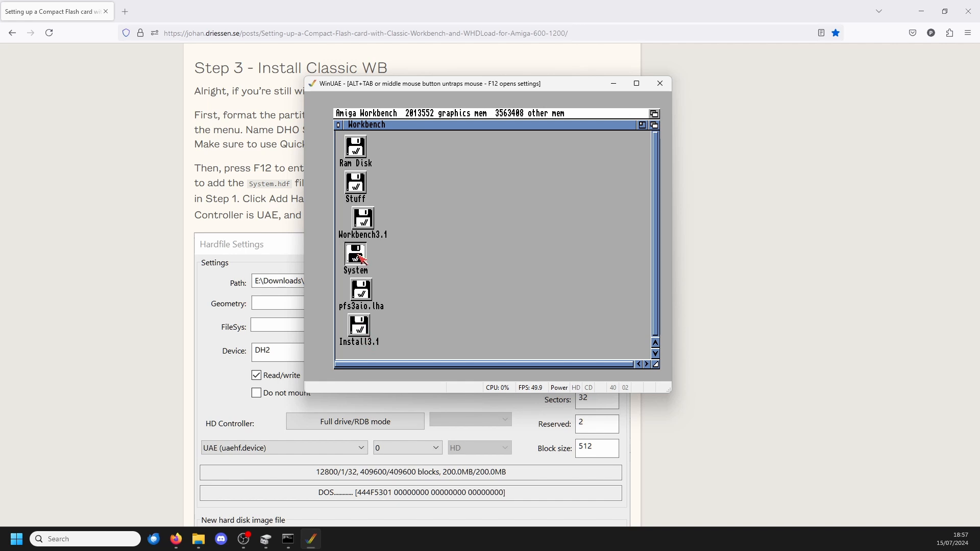
right_click(370, 298)
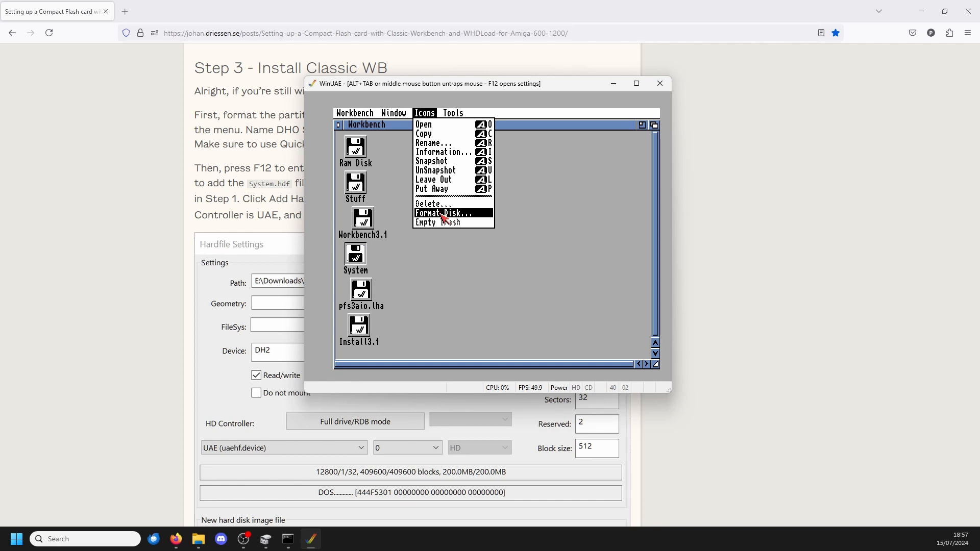
Step: Review partitions DH0 and DH1 in HDToolBox and check the file system characteristics of DH0
left_click_drag(214, 131, 401, 111)
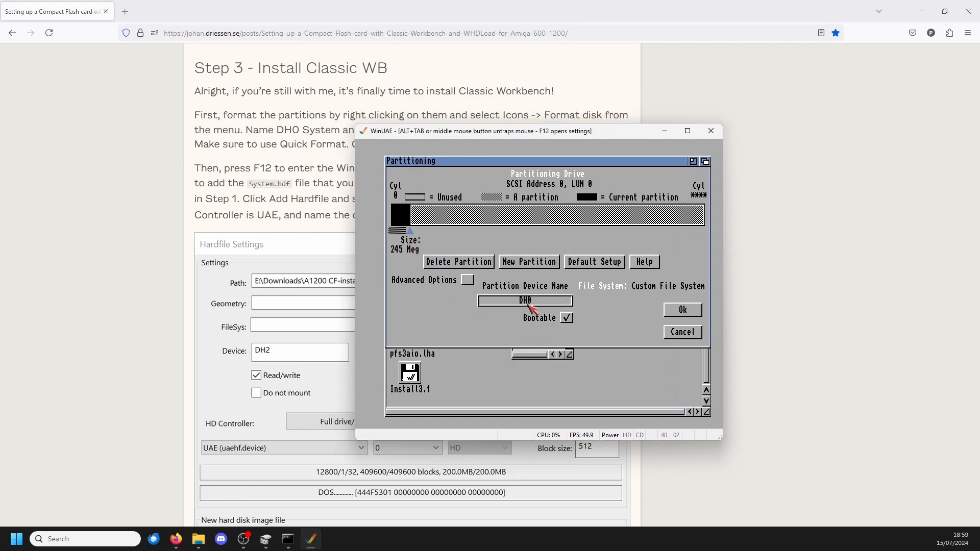
left_click(498, 216)
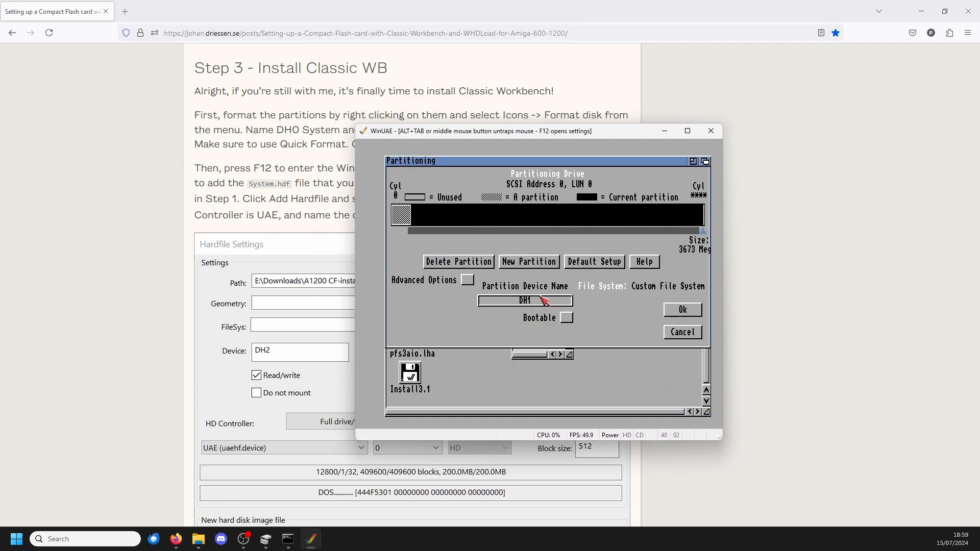
left_click(400, 215)
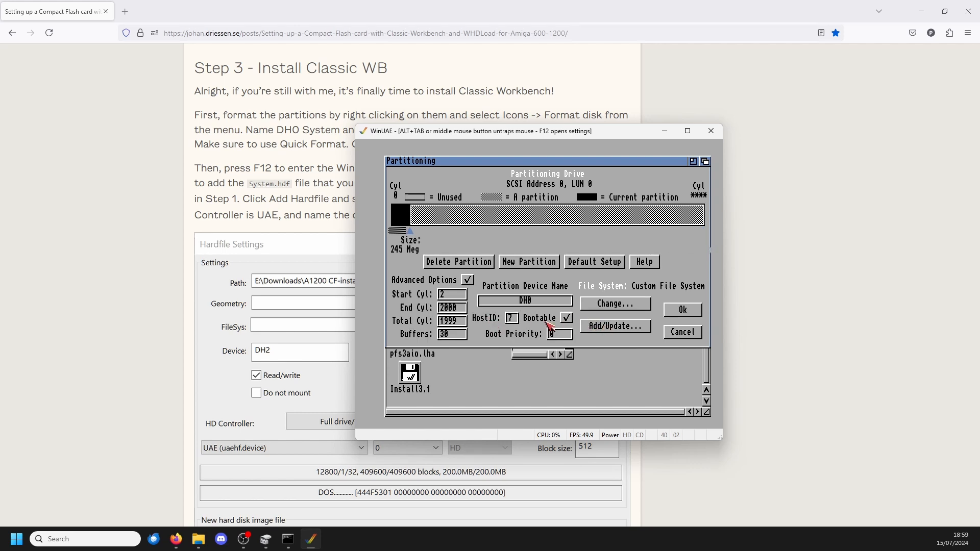
left_click(611, 307)
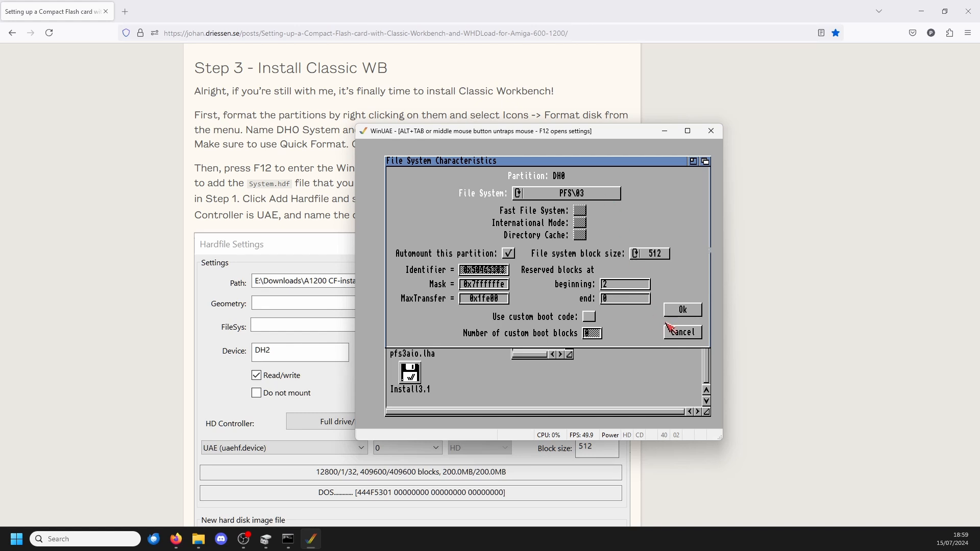
left_click(683, 311)
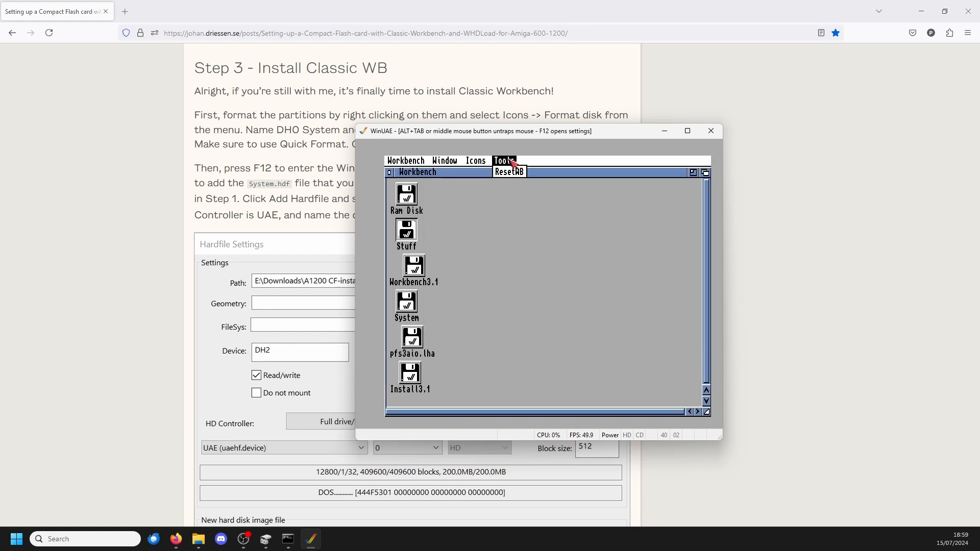
mouse_move(477, 158)
right_click(494, 261)
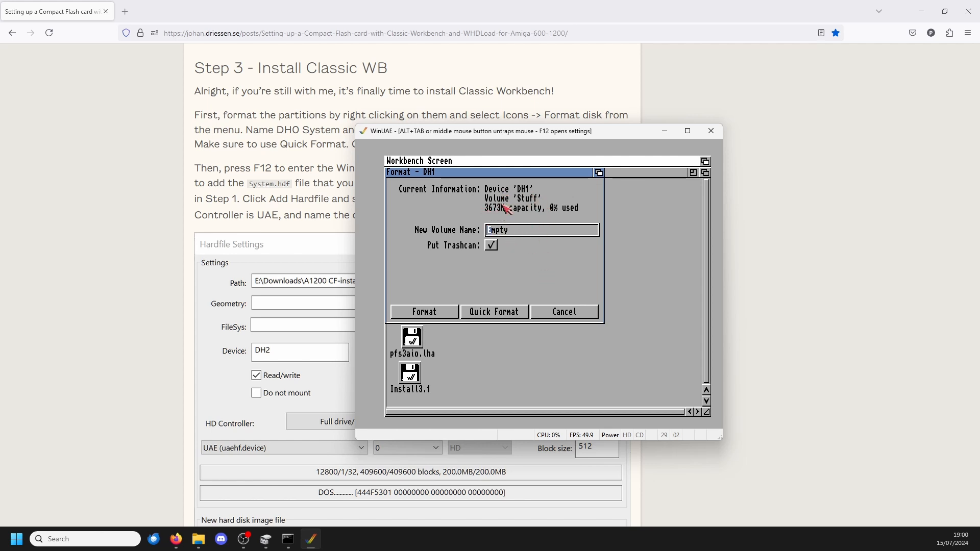
left_click(554, 314)
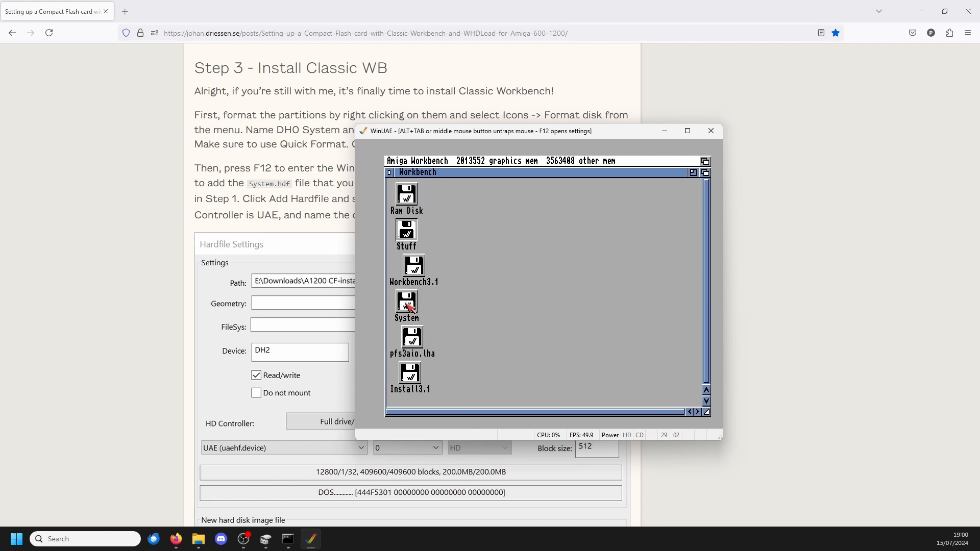
right_click(477, 161)
left_click(481, 259)
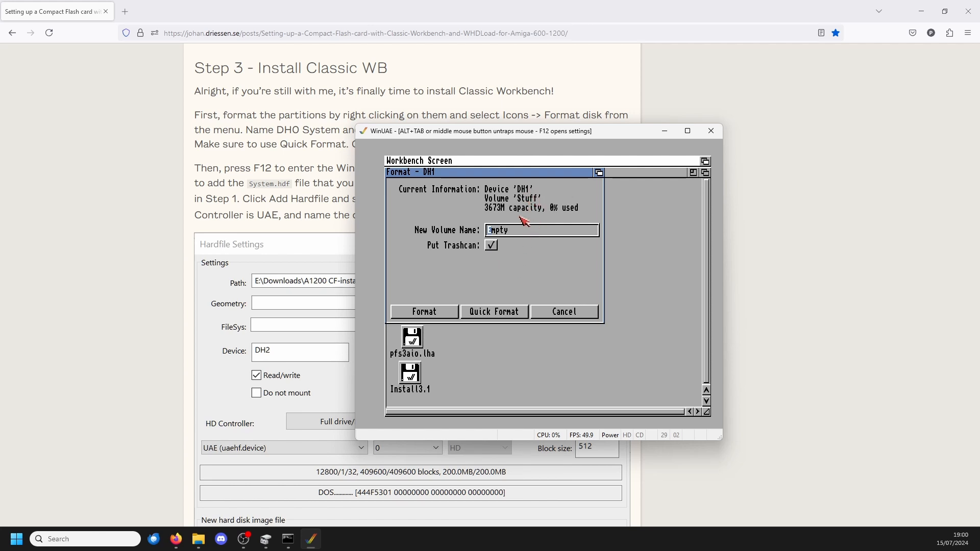
left_click(547, 314)
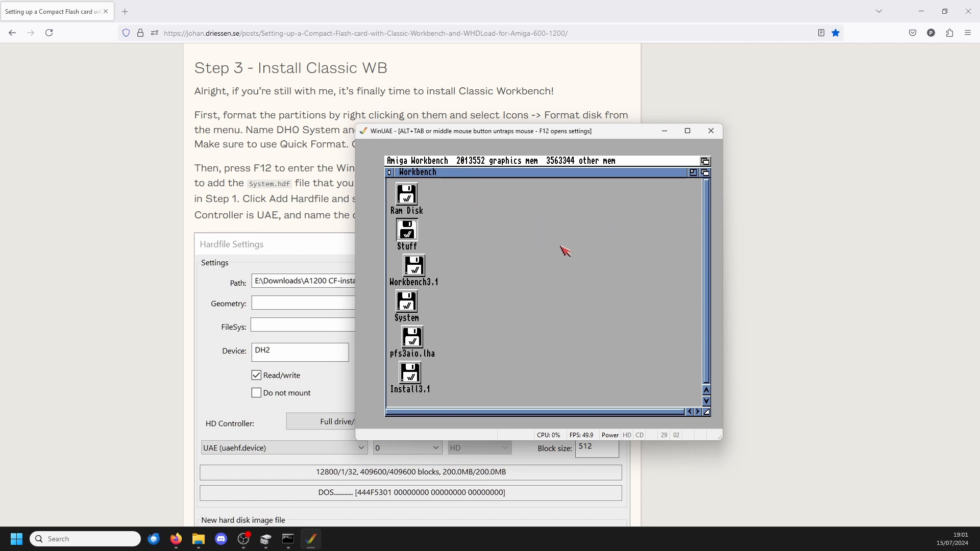
Step: Run a full format of the Stuff partition (DH1) with the volume name Empty and a trashcan, and acknowledge the Professional File System notice
key("alt+Tab")
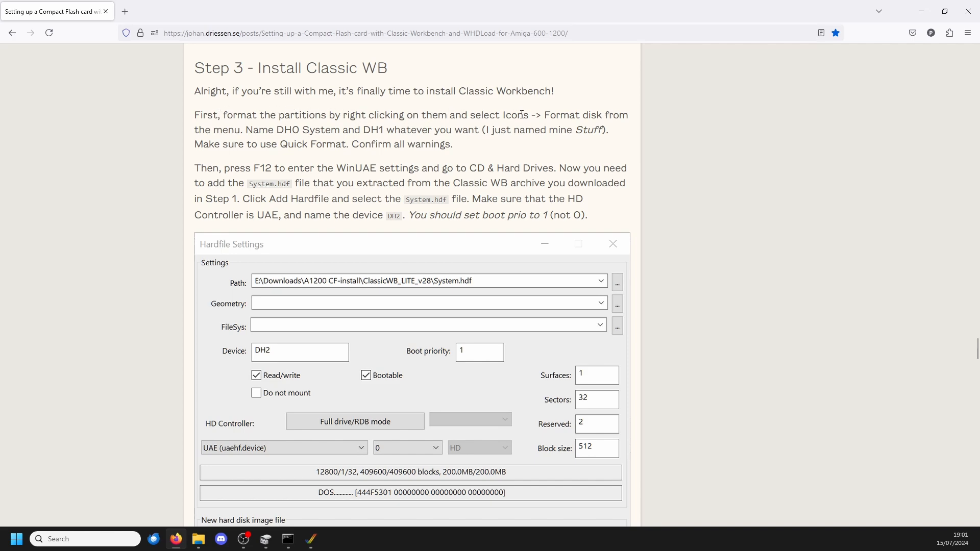
scroll(483, 247, "down", 10)
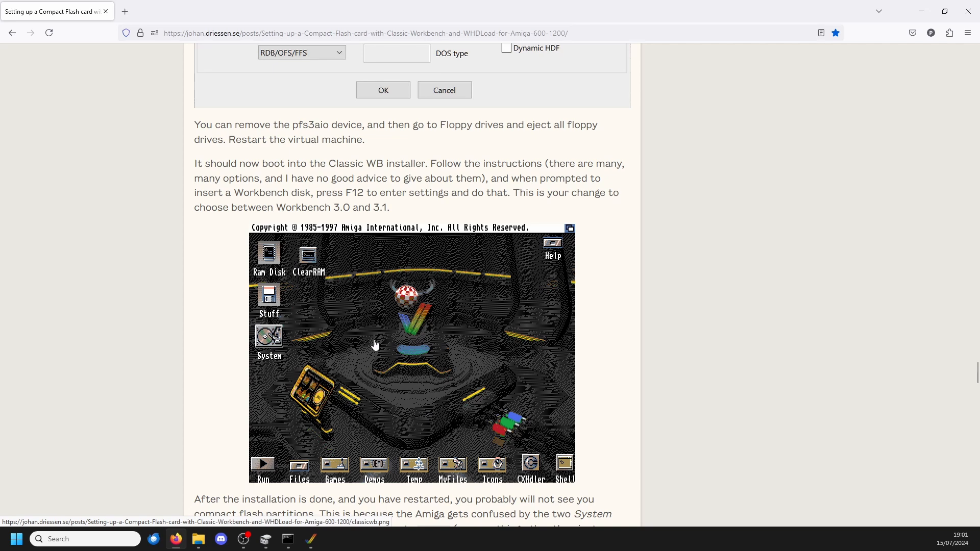
scroll(375, 345, "up", 10)
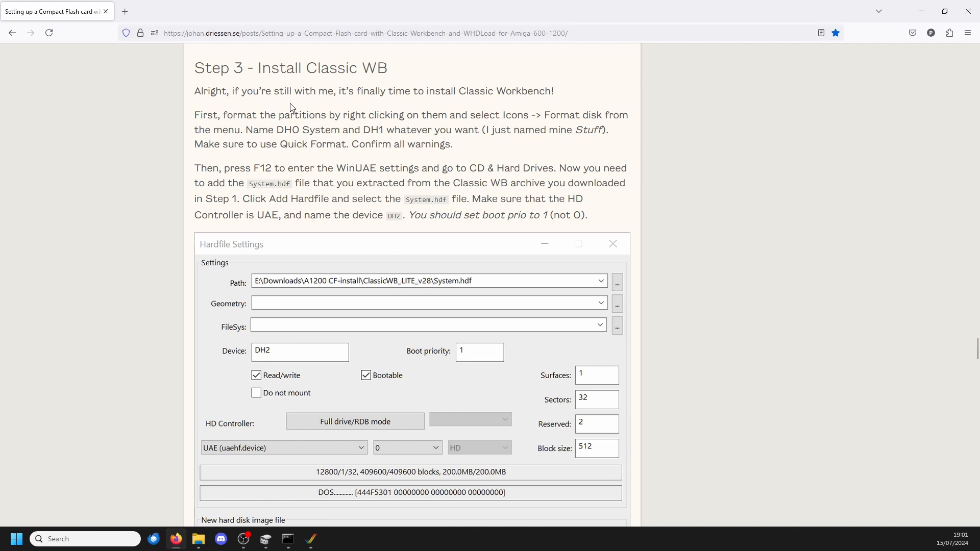
key("alt+Tab")
right_click(489, 263)
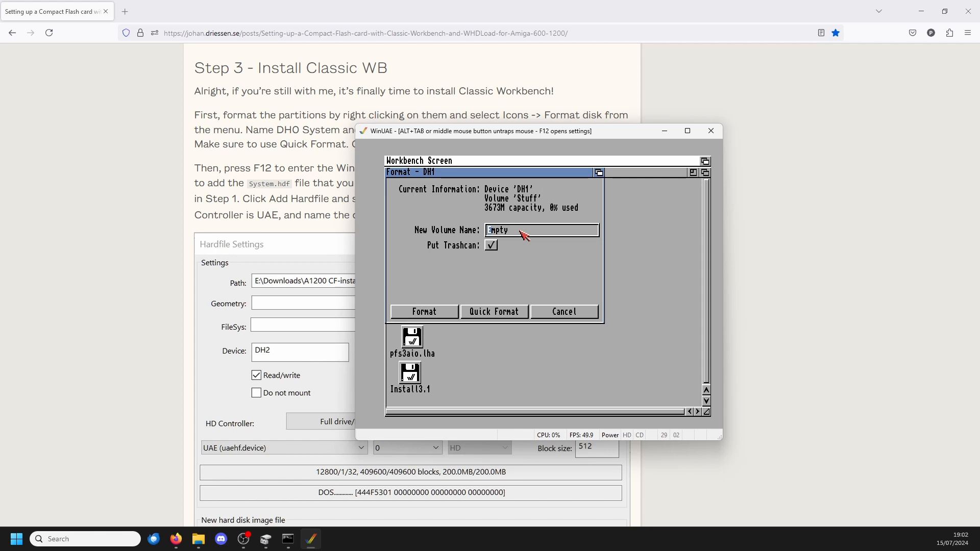
left_click(446, 312)
left_click(414, 237)
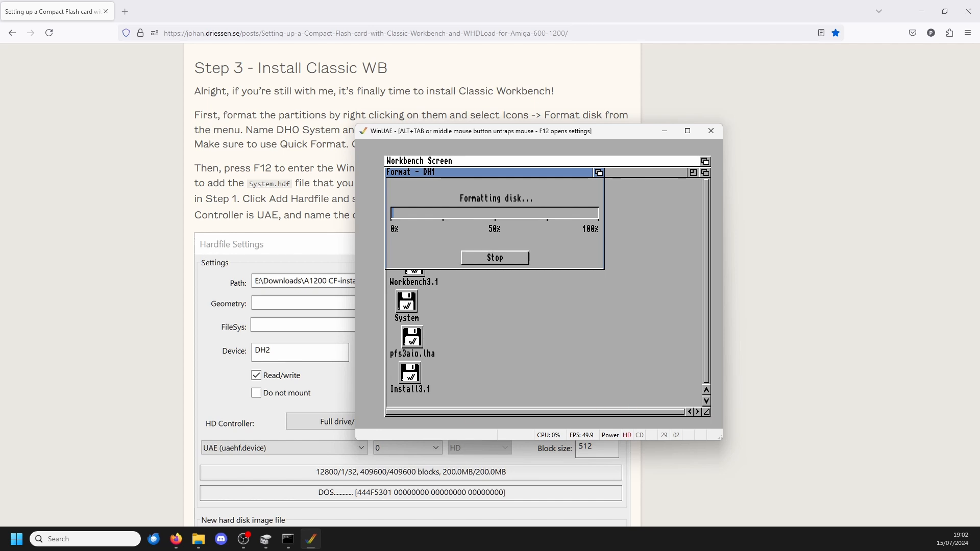
key("alt+Tab")
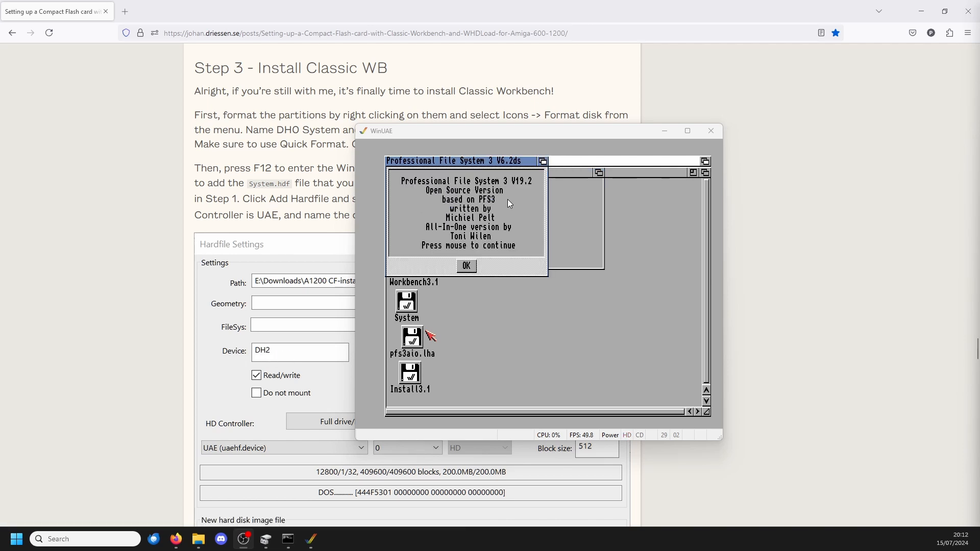
left_click(485, 276)
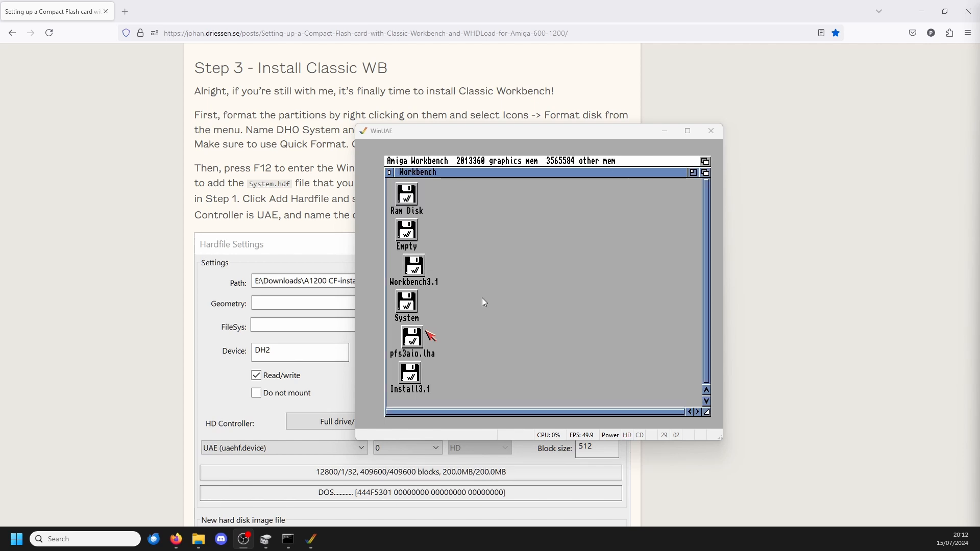
Step: View the volume information of the Empty partition, close it and select the System volume
left_click(408, 233)
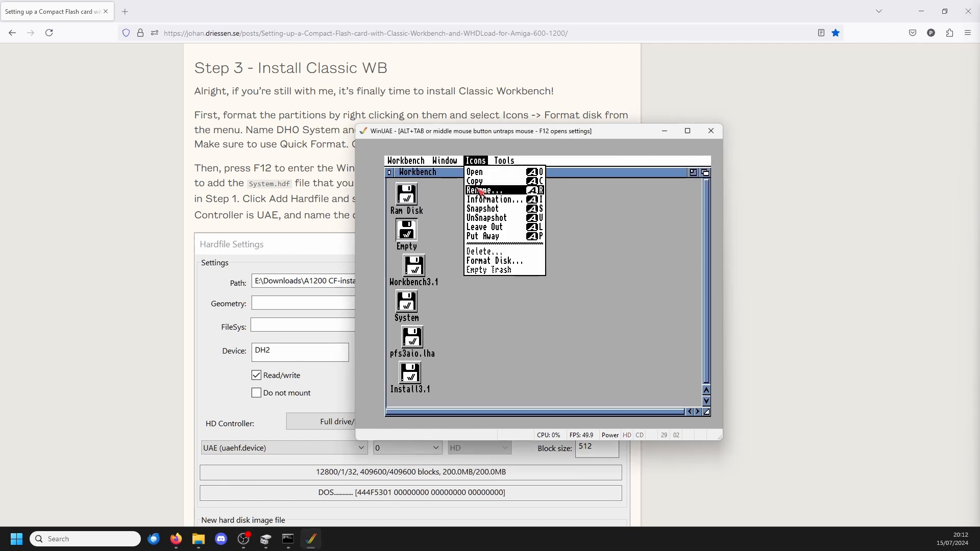
right_click(481, 198)
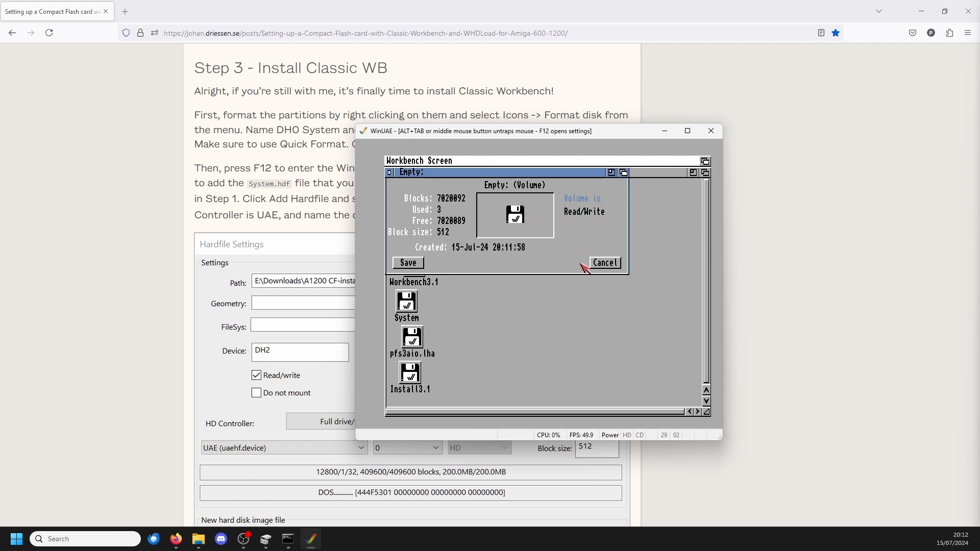
left_click(595, 263)
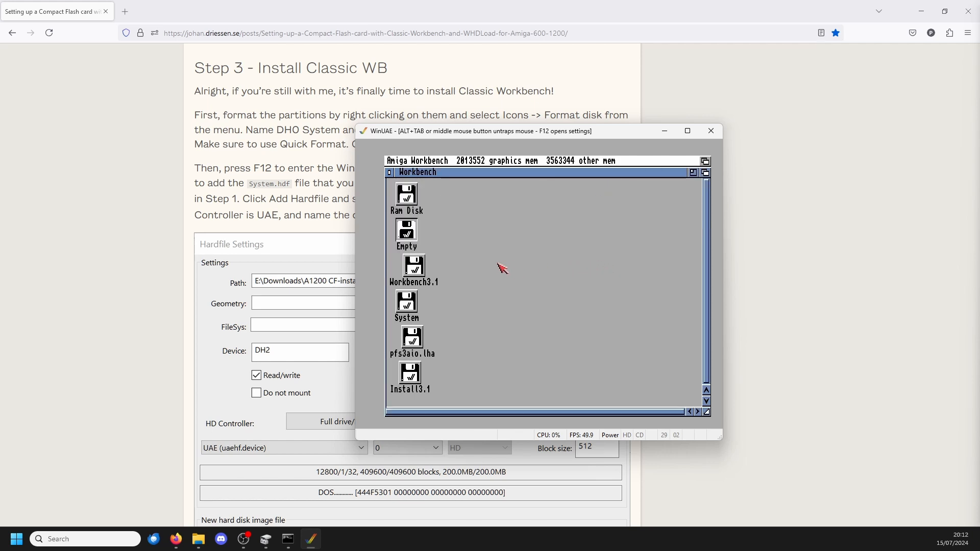
left_click(406, 304)
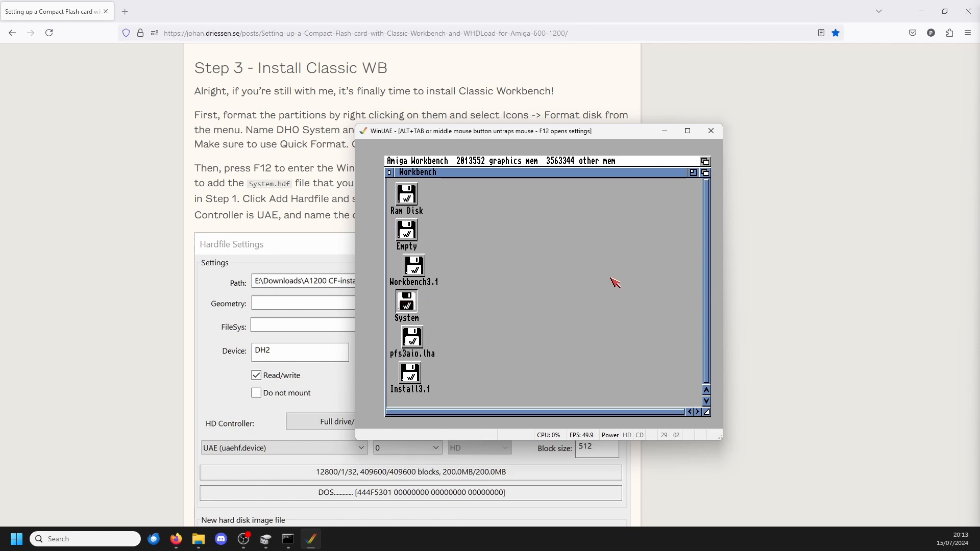
Step: Place the WinUAE window beside the guide and reread the instructions on setting up the DH0 and DH1 partitions
key("alt+Tab")
scroll(90, 283, "up", 8)
left_click_drag(500, 132, 733, 139)
scroll(369, 300, "down", 15)
scroll(369, 300, "down", 1)
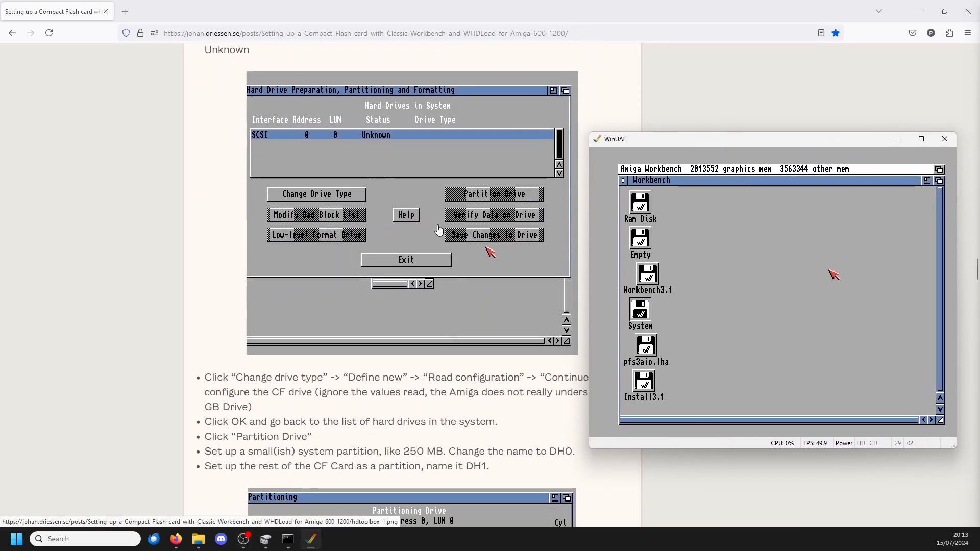
scroll(332, 204, "up", 2)
scroll(546, 188, "down", 7)
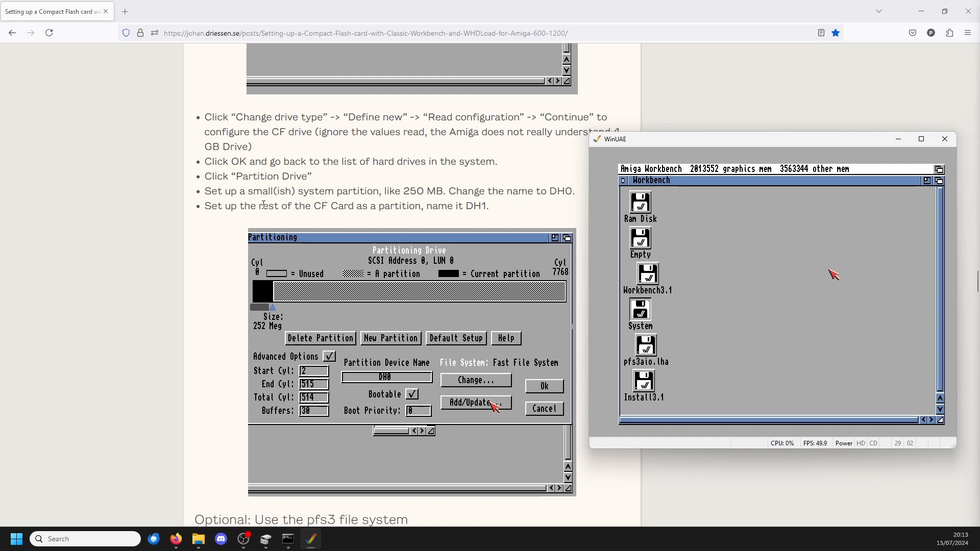
Step: View the volume information of the Ram Disk in Workbench and close it
left_click(653, 243)
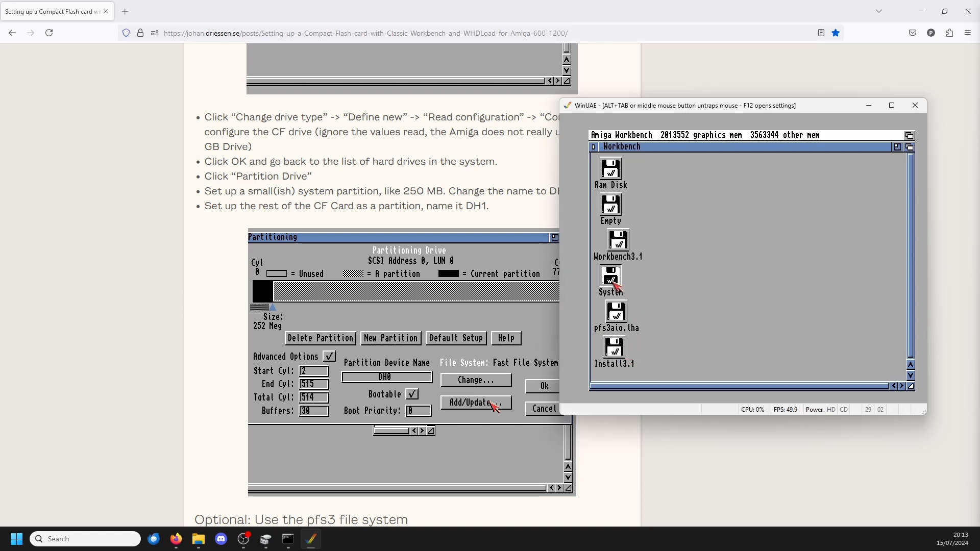
left_click(611, 170)
right_click(611, 169)
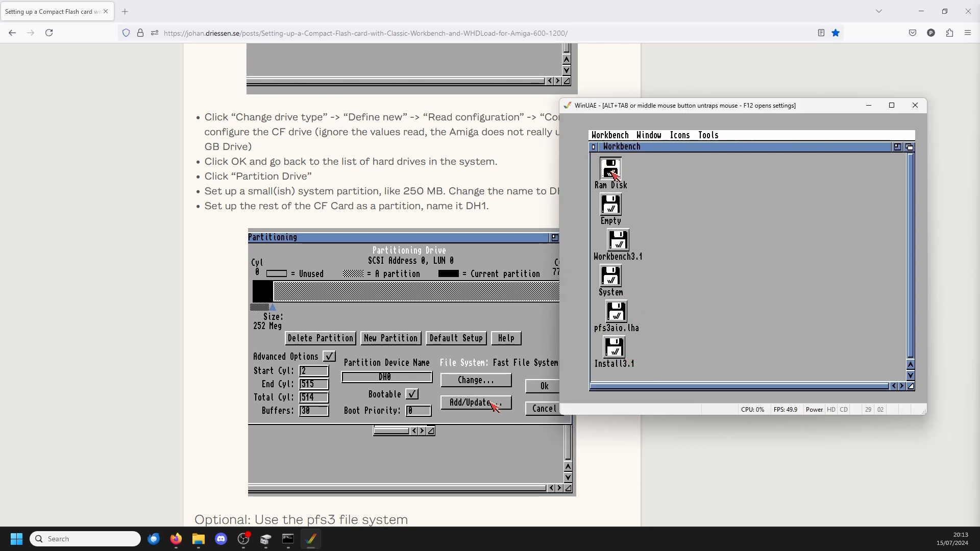
right_click(611, 170)
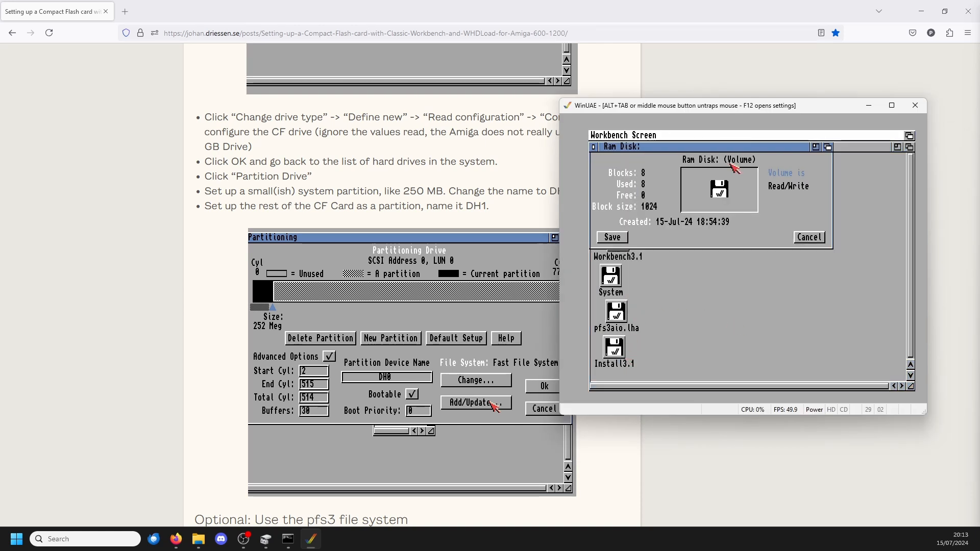
left_click(814, 240)
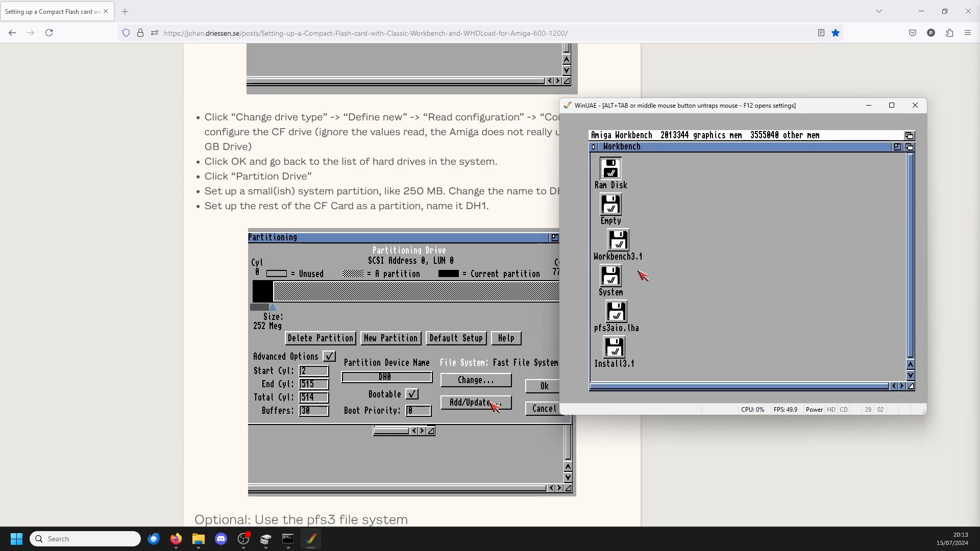
Step: View the volume information of the System partition and close it
right_click(619, 276)
left_click(617, 275)
right_click(617, 274)
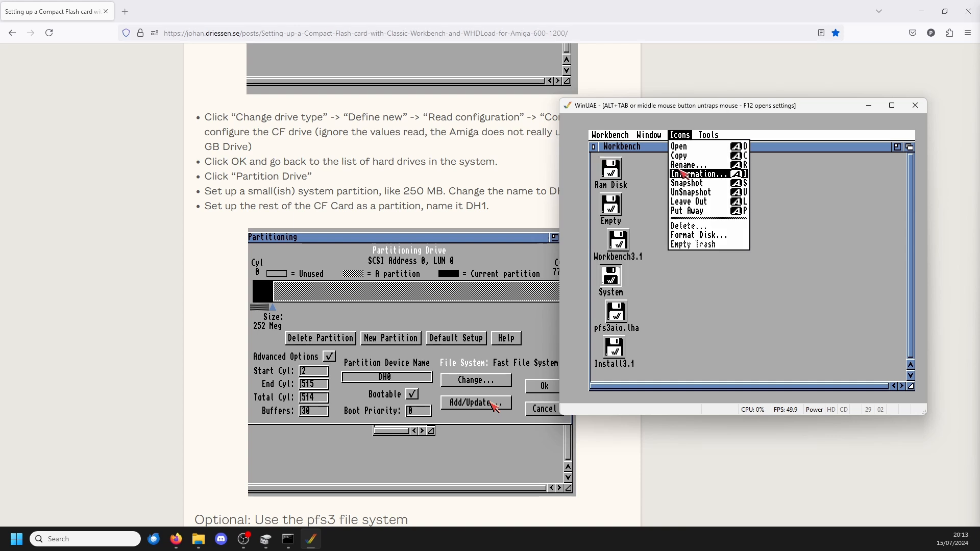
left_click(809, 238)
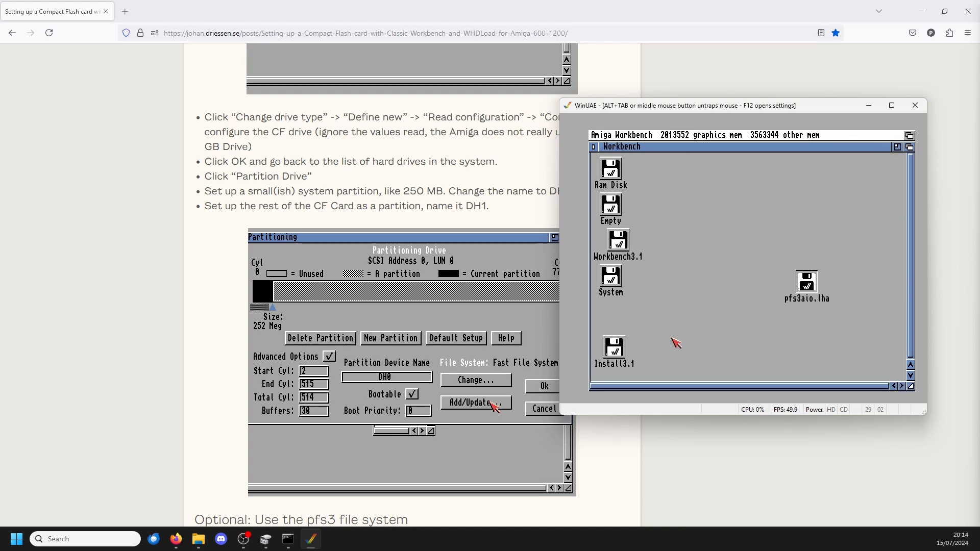
Step: Move the Install3.1 disk icon away from the other drive icons, view its volume information and close it
left_click(623, 349)
left_click_drag(625, 349, 802, 187)
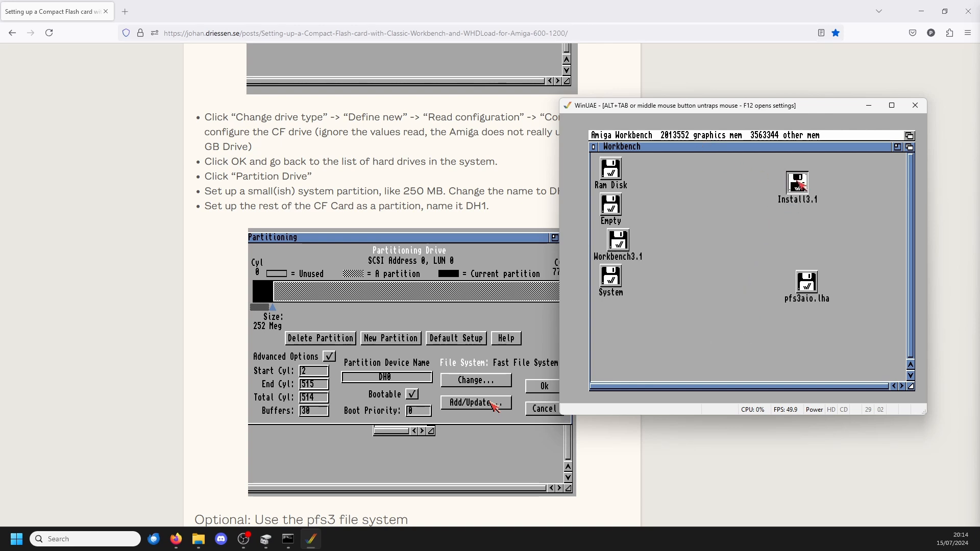
right_click(683, 136)
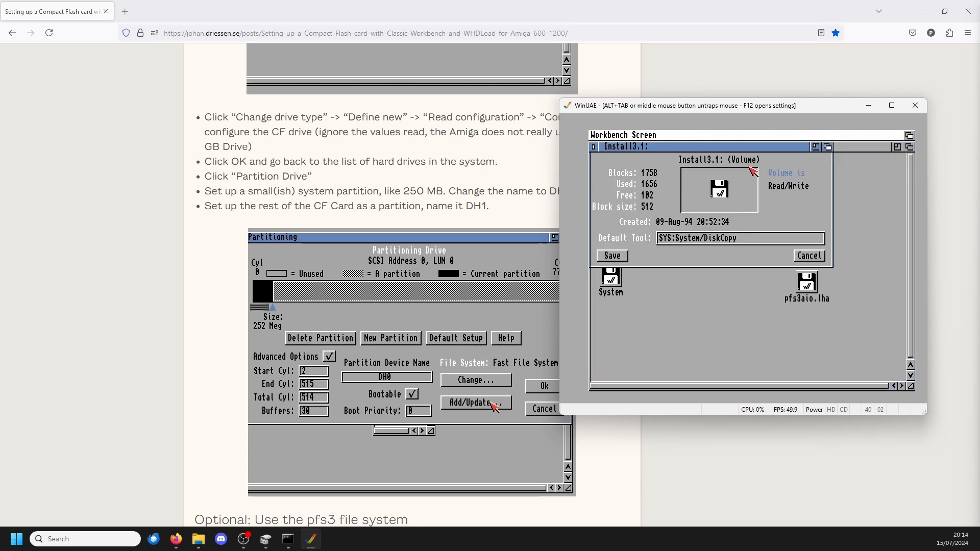
left_click(797, 256)
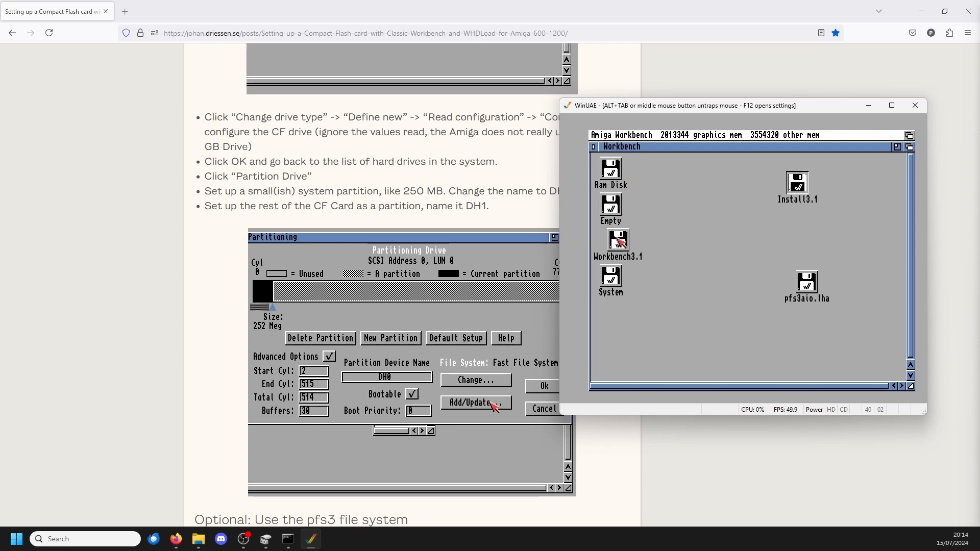
left_click(611, 280)
right_click(611, 279)
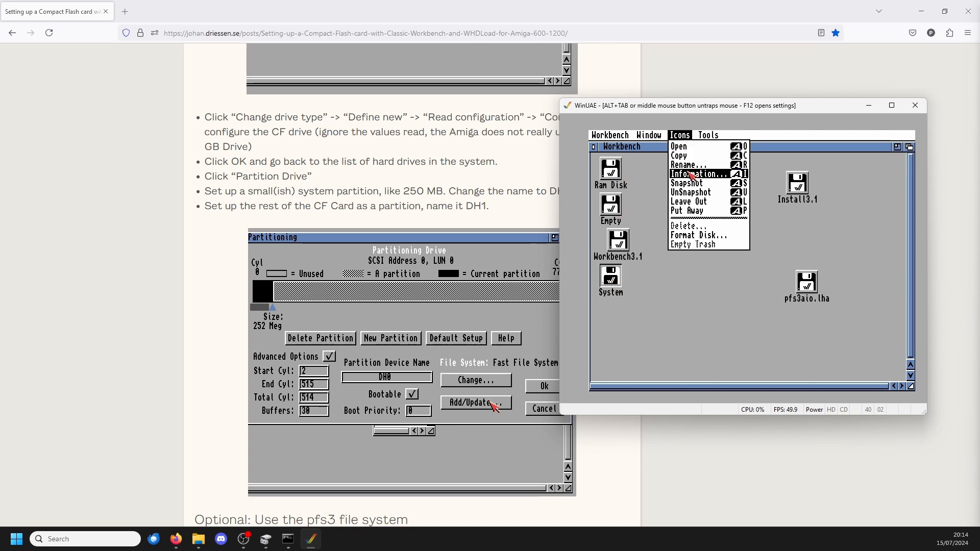
right_click(695, 235)
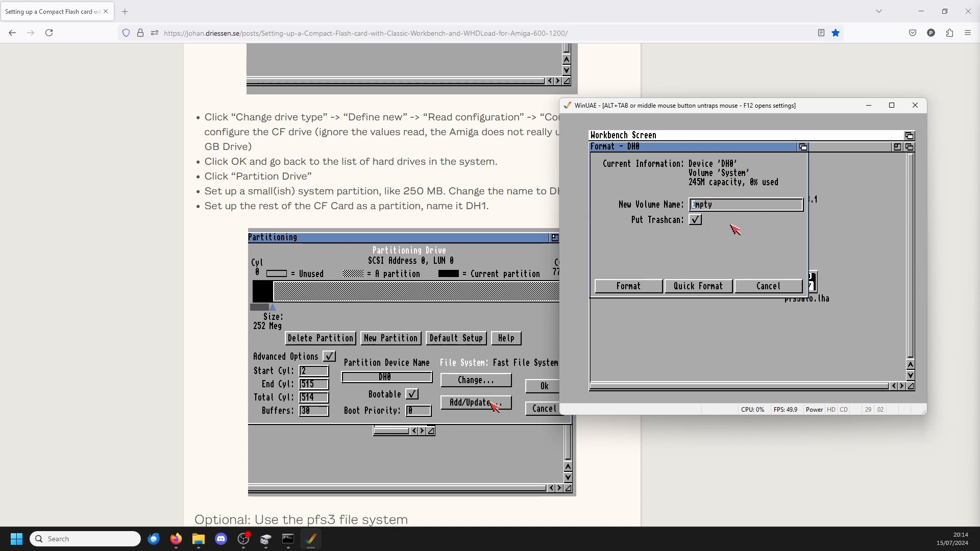
left_click(755, 287)
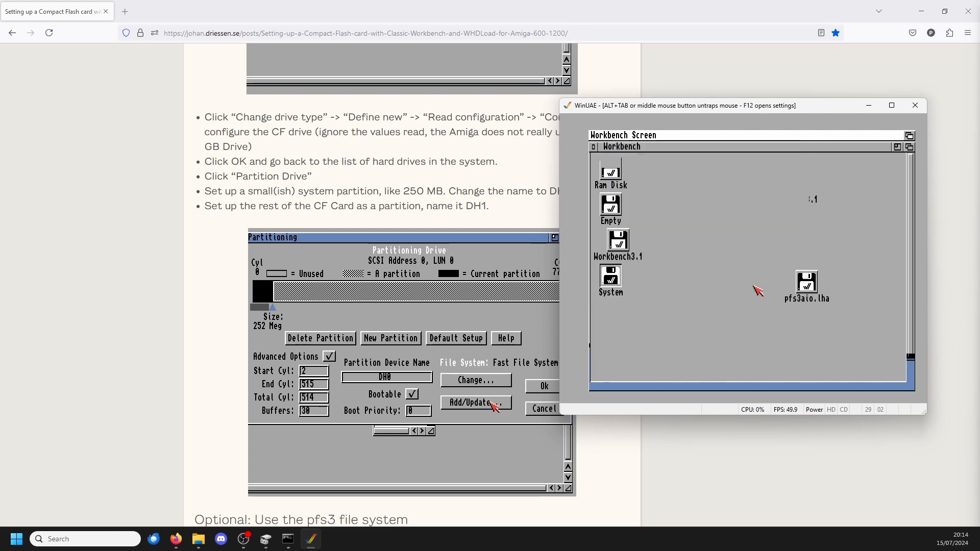
Step: Move the System icon below the other drives and place WinUAE beside the guide's Step 3 on formatting the partitions
left_click_drag(615, 280, 627, 348)
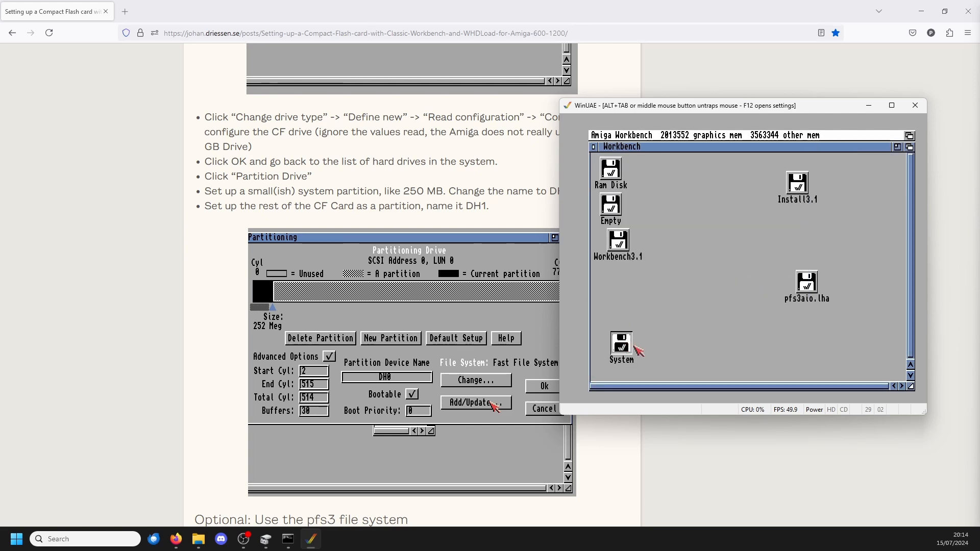
scroll(235, 215, "down", 15)
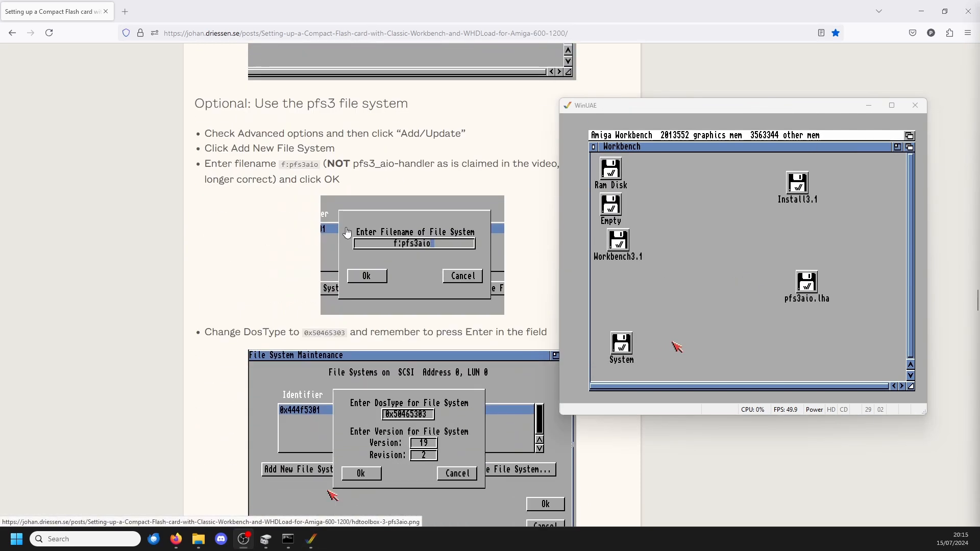
scroll(235, 215, "down", 13)
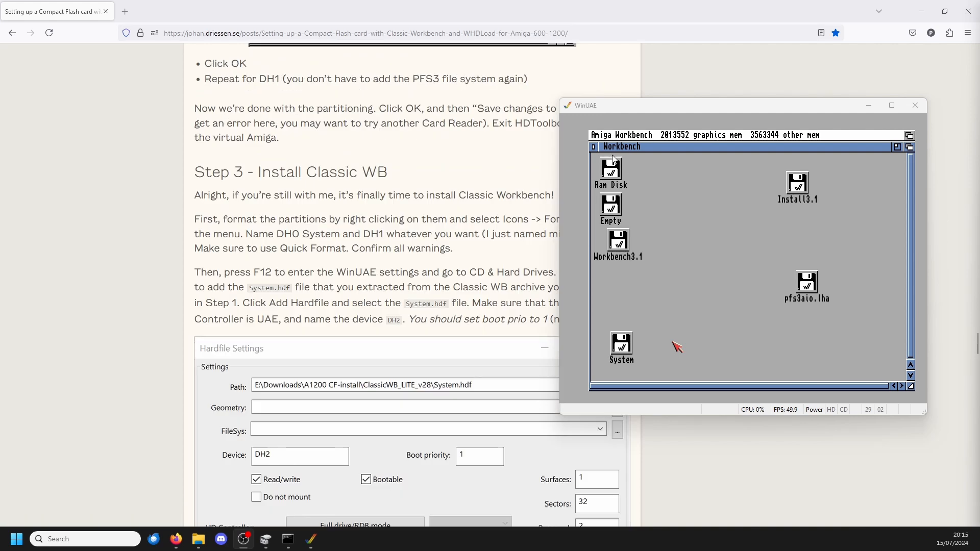
left_click_drag(595, 108, 483, 67)
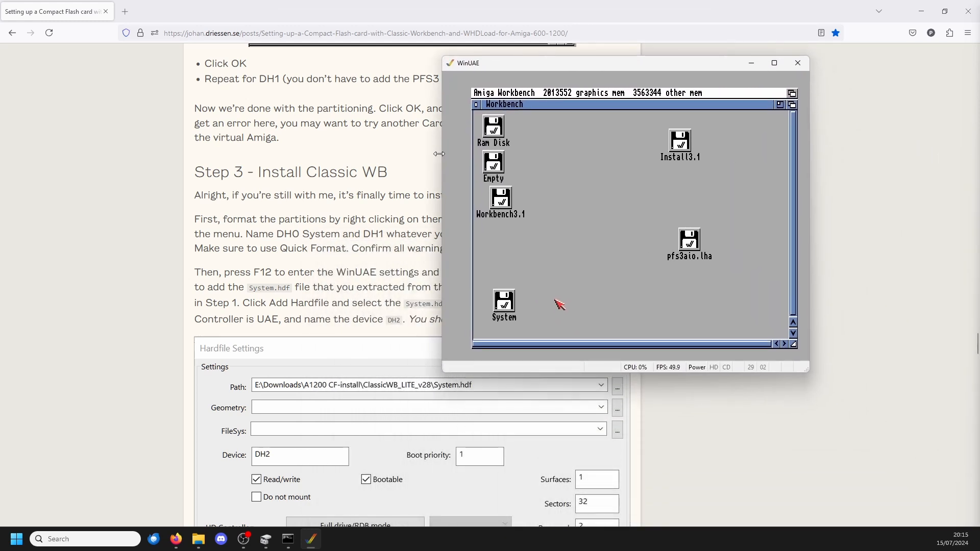
Step: Format the System volume on device DH0 with a full Format, naming it System, and accept all format warnings
left_click(543, 226)
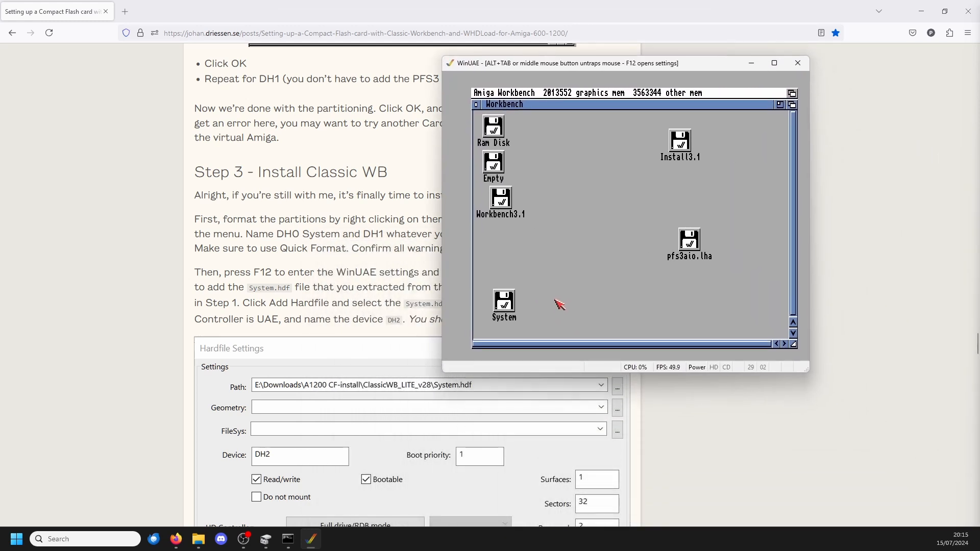
left_click(505, 315)
right_click(505, 315)
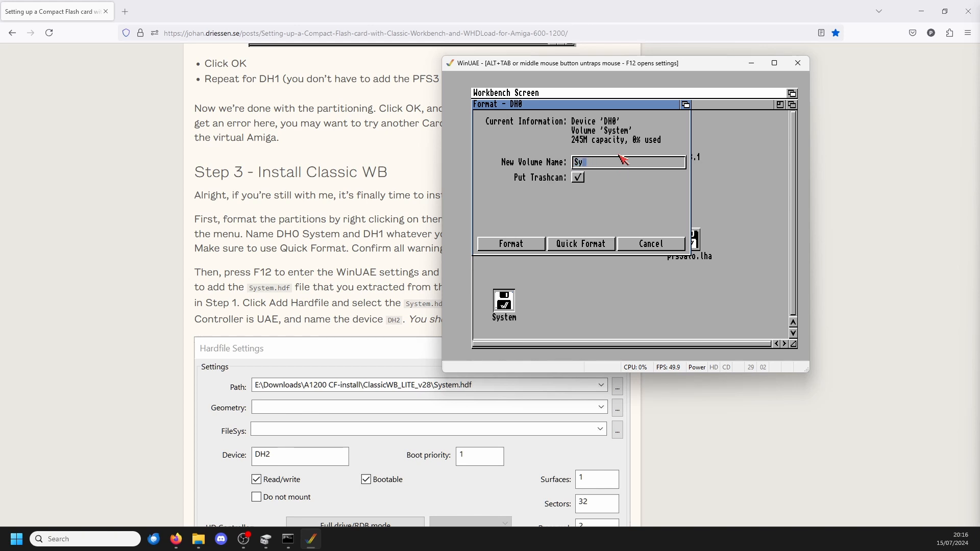
type("stem")
left_click(527, 247)
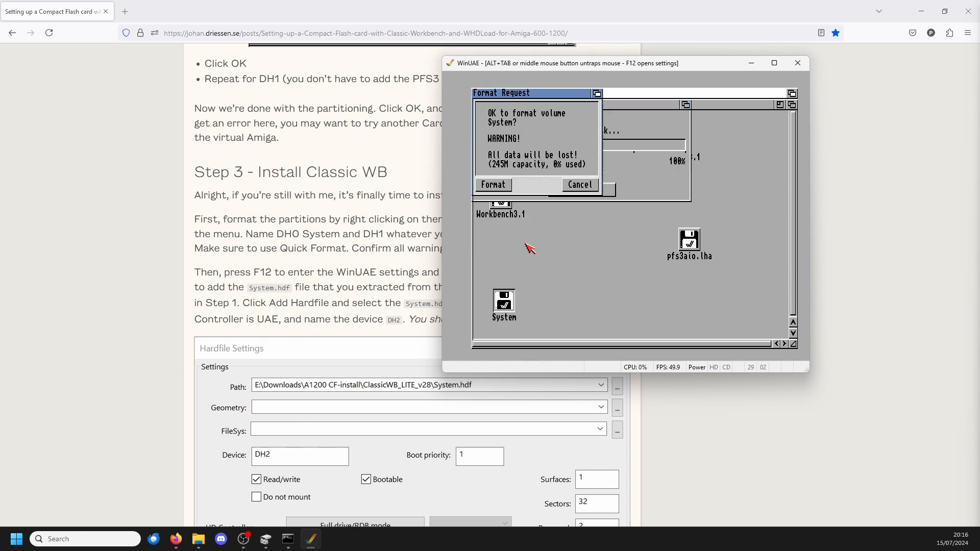
left_click(495, 187)
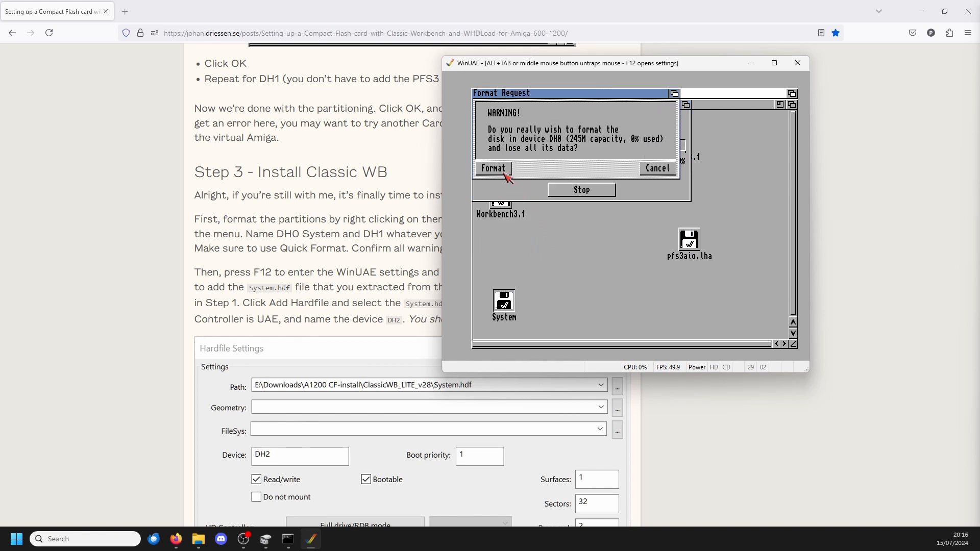
left_click(501, 171)
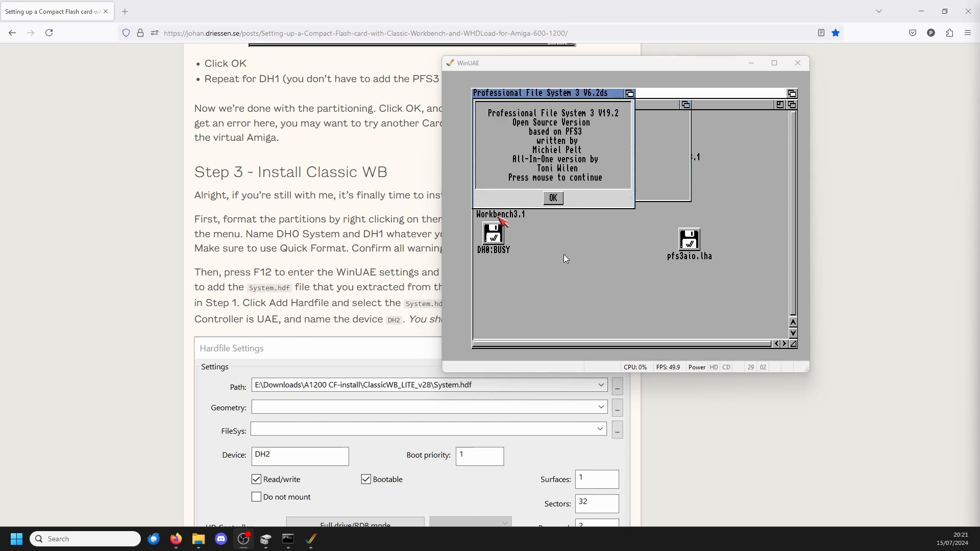
left_click(531, 330)
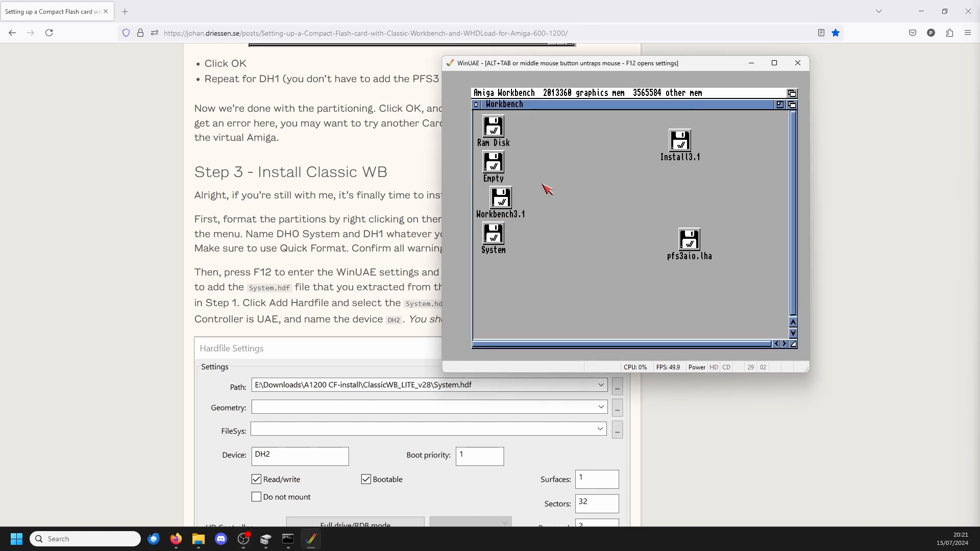
Step: View the volume information of the newly formatted System partition and close it
left_click(500, 166)
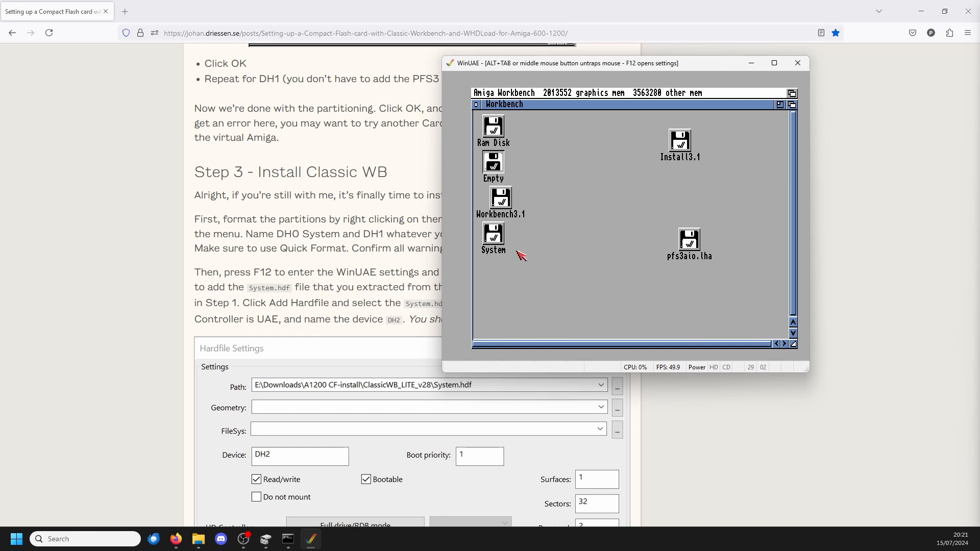
left_click(498, 242)
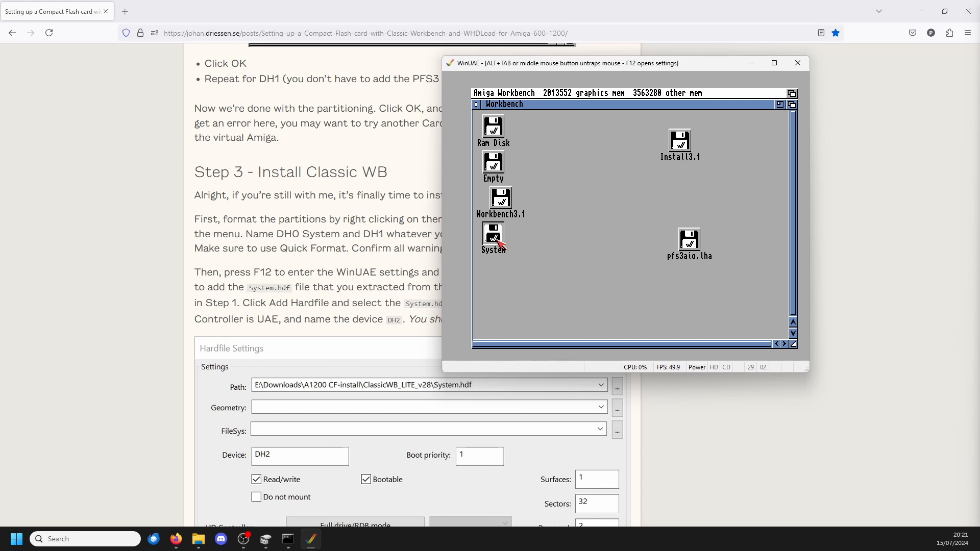
right_click(498, 241)
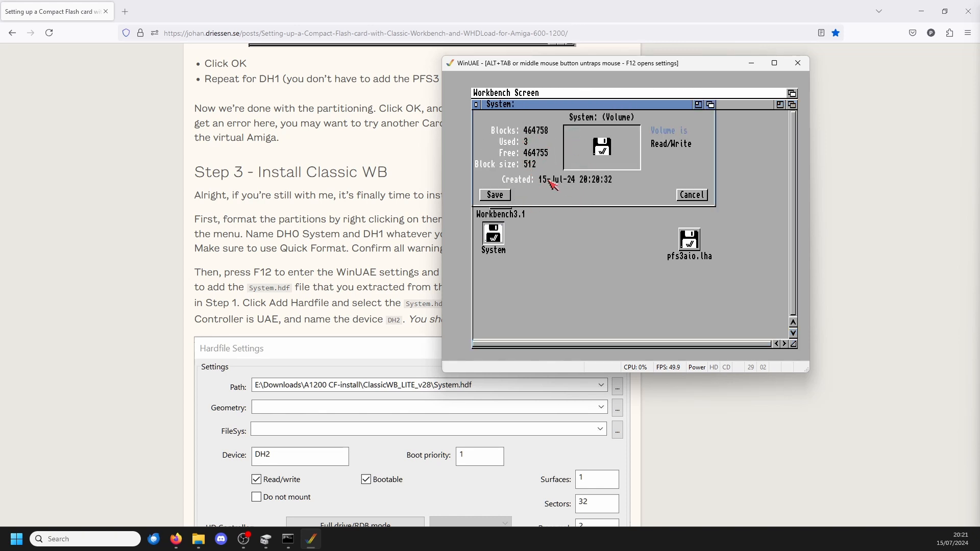
left_click(691, 196)
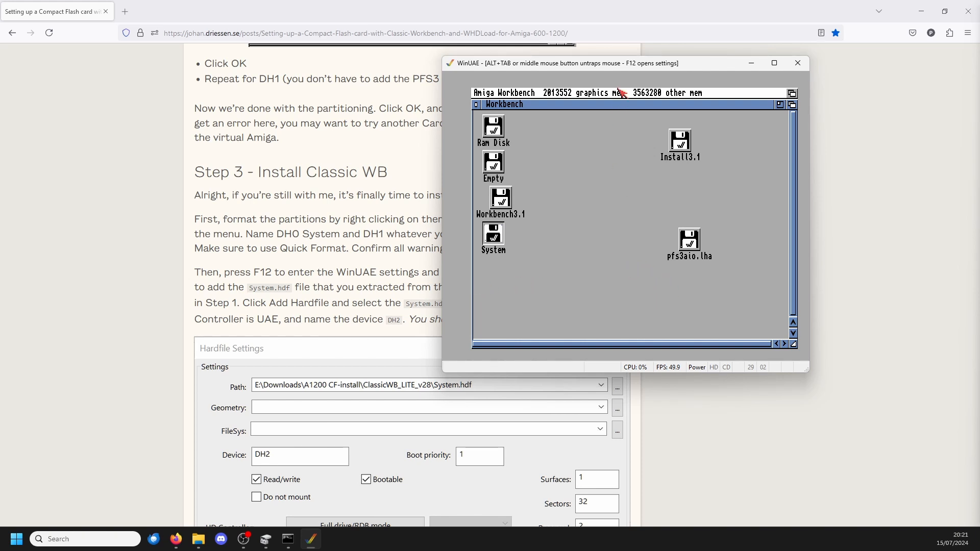
Step: Read the guide's Step 3 instructions on Quick Format, entering the WinUAE settings and adding the System.hdf hardfile
key("alt+Tab")
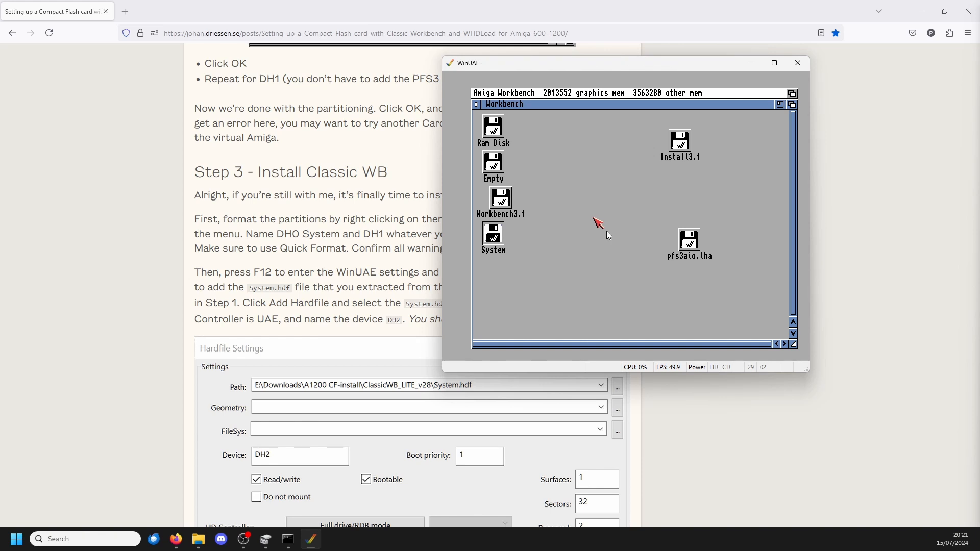
scroll(816, 254, "down", 1)
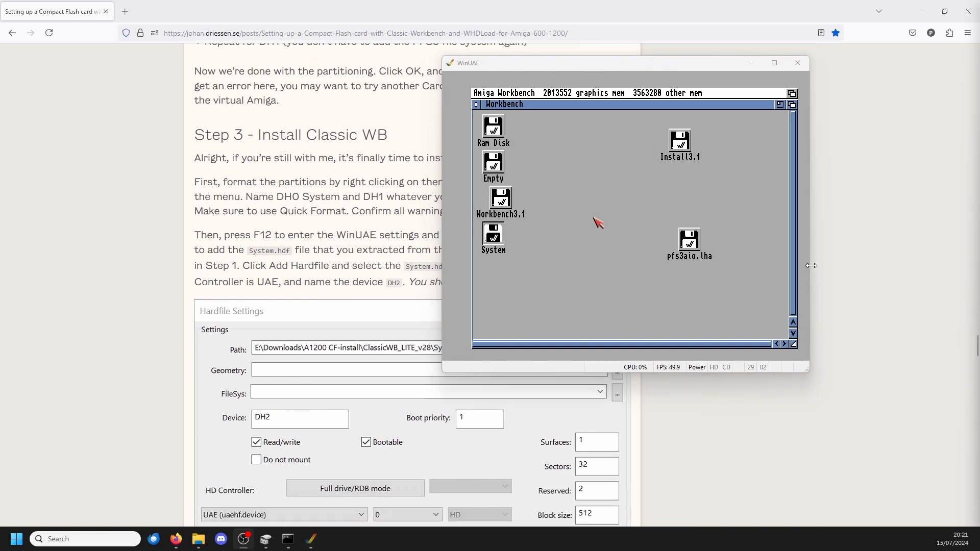
left_click_drag(279, 196, 341, 197)
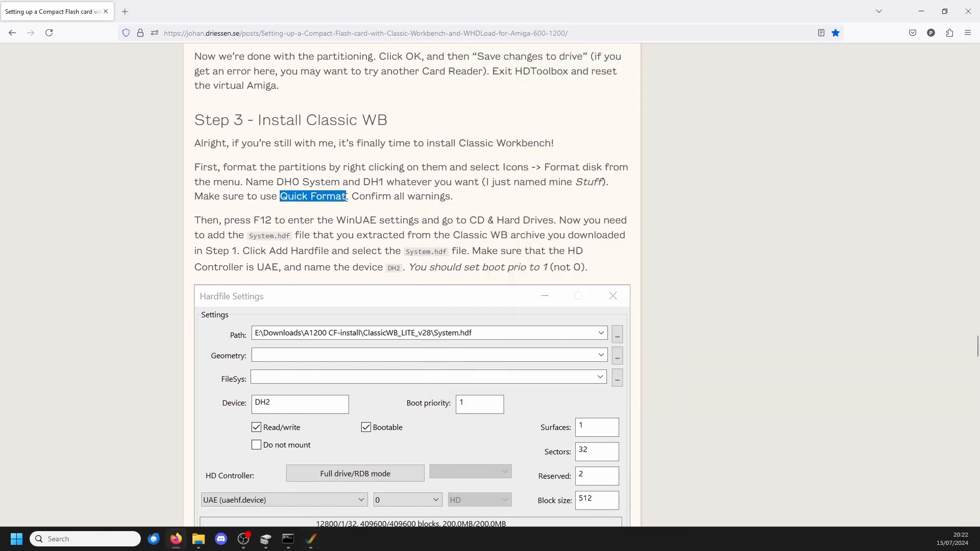
left_click_drag(225, 220, 377, 220)
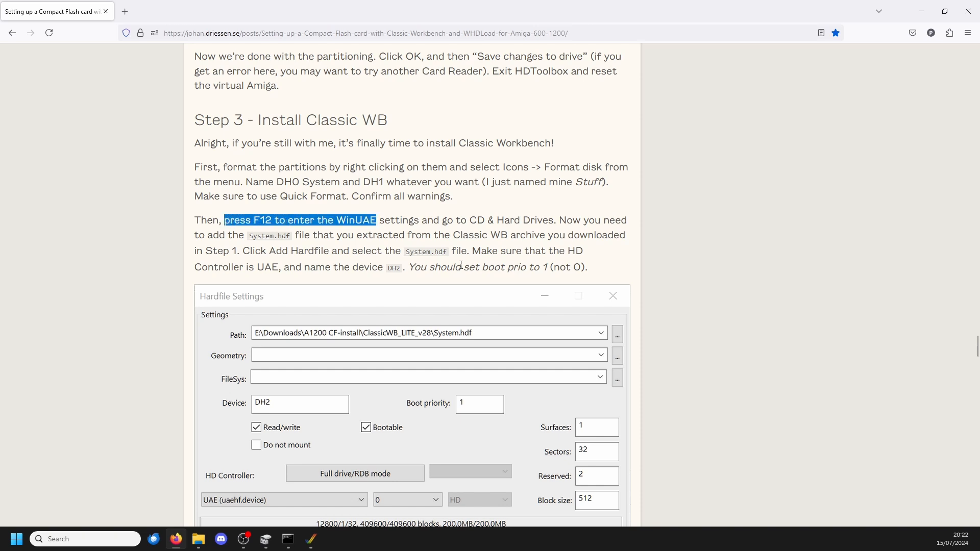
scroll(343, 240, "down", 1)
scroll(343, 240, "down", 1)
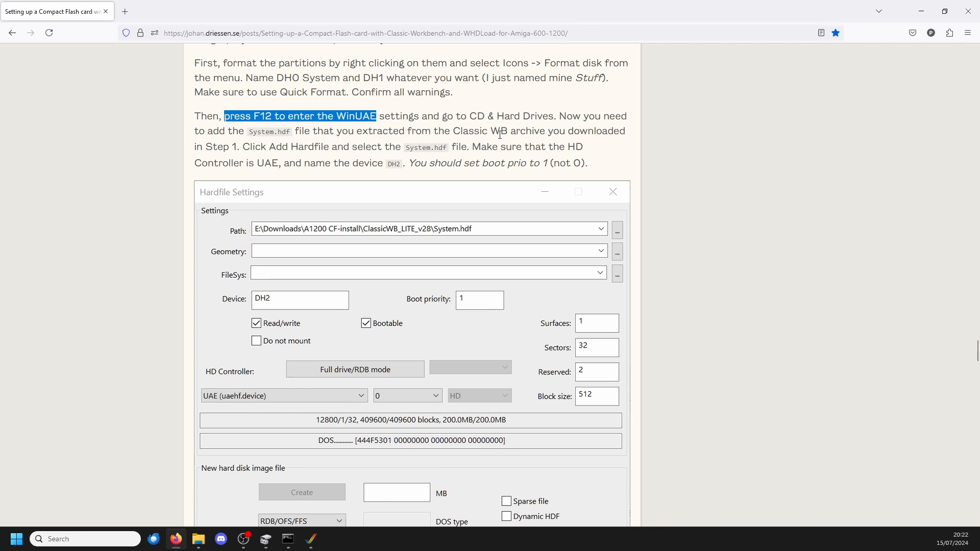
left_click_drag(508, 133, 559, 132)
Step: Return to WinUAE and bring up its CD & Hard drives settings
left_click(311, 539)
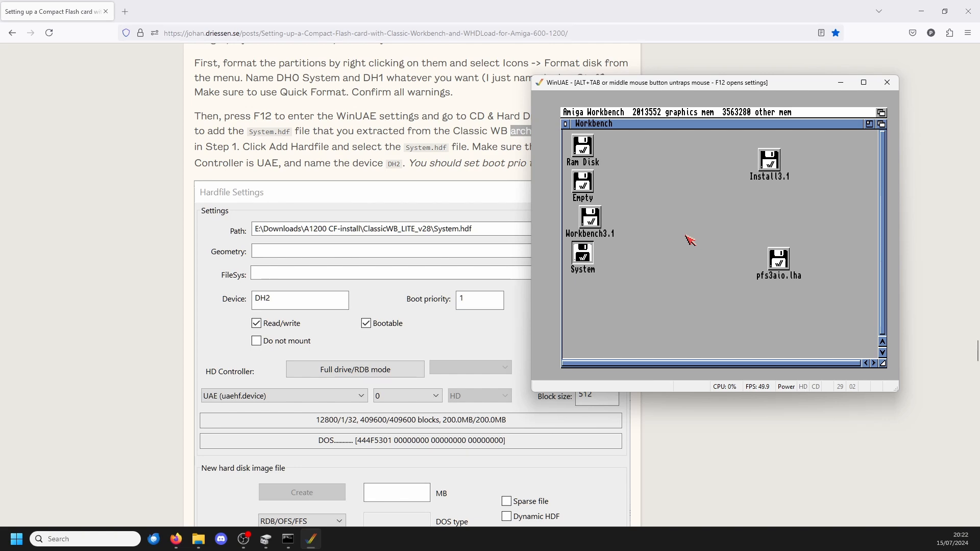
key("F12")
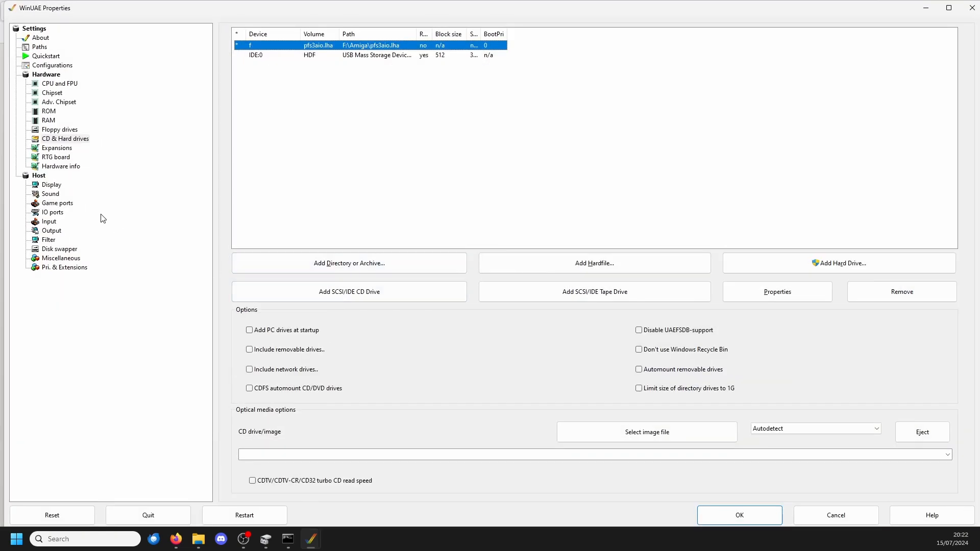
key("F12")
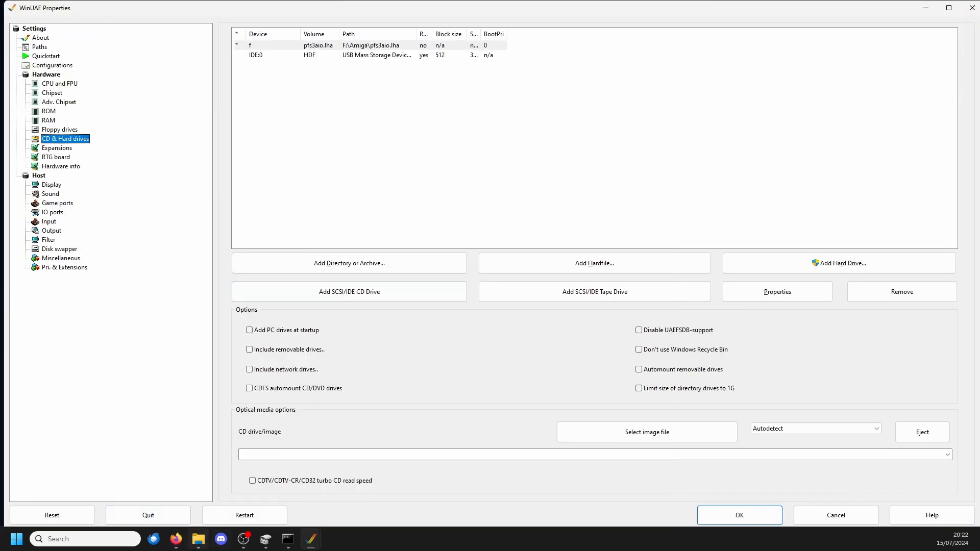
Step: Check the contents of the ClassicWB_LITE_v28 folder in File Explorer and return to the WinUAE settings
left_click(197, 540)
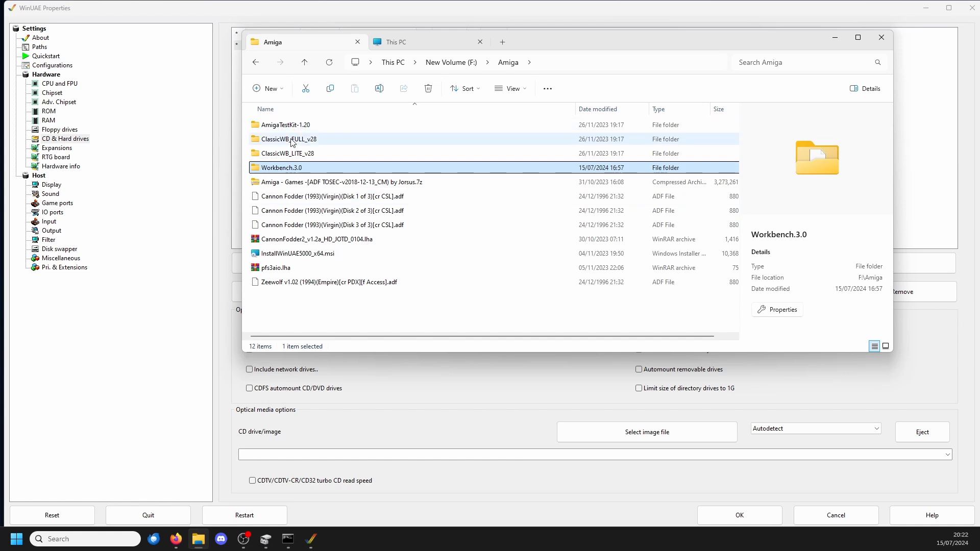
left_click(301, 155)
double_click(302, 155)
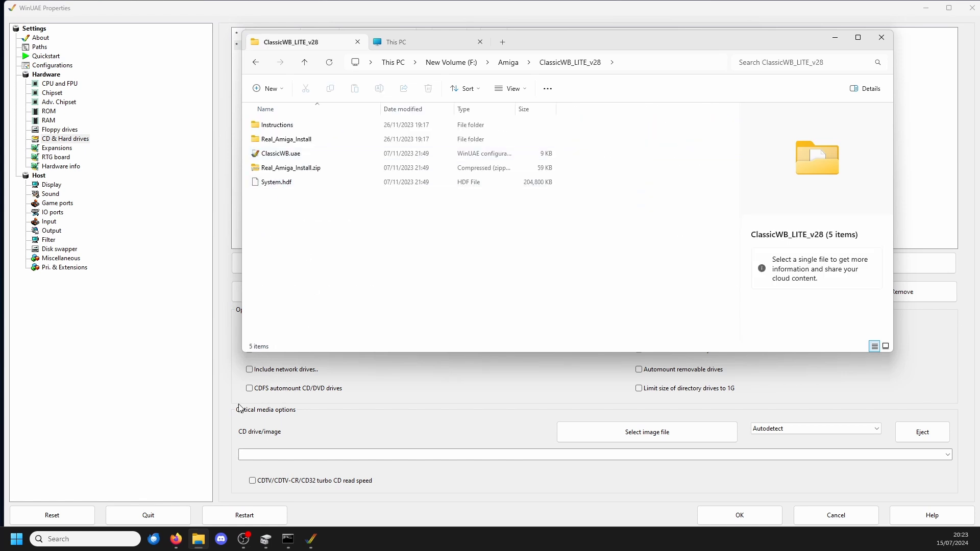
mouse_move(311, 540)
left_click(349, 484)
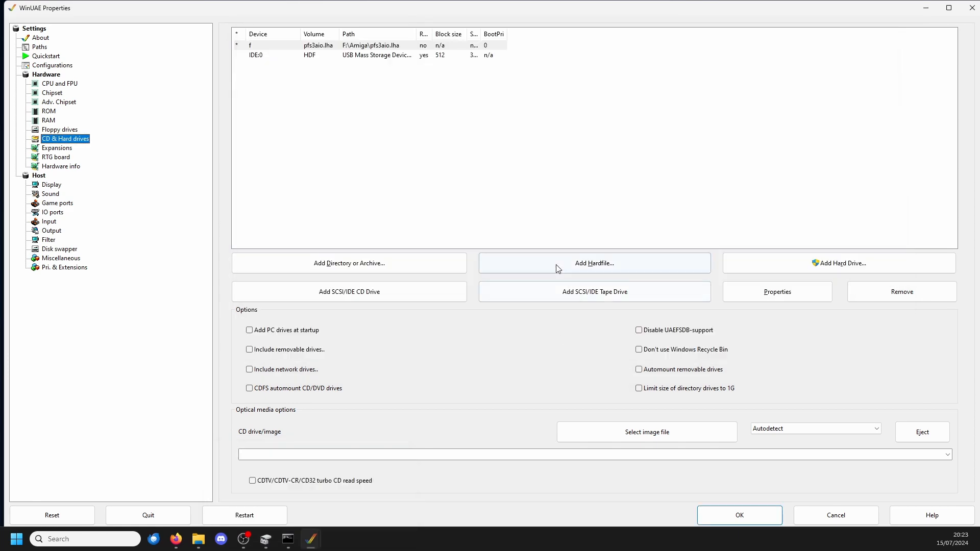
Step: Start adding a hardfile and choose System.hdf from F:\Amiga\ClassicWB_FULL_v28 as its path
left_click(557, 268)
left_click(706, 148)
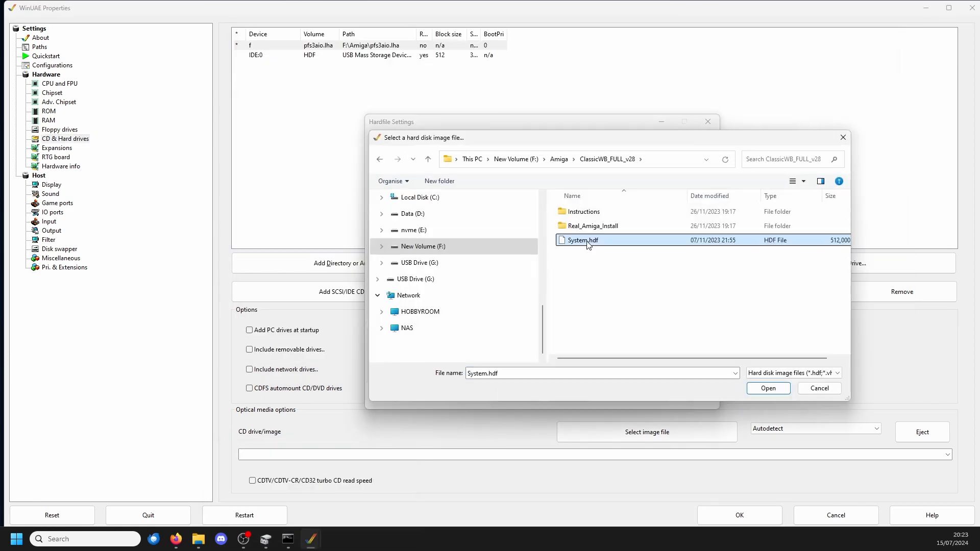
left_click(767, 388)
Step: Recheck the guide's hardfile settings and set the hardfile's HD controller to UAE (uaehf.device)
left_click(176, 539)
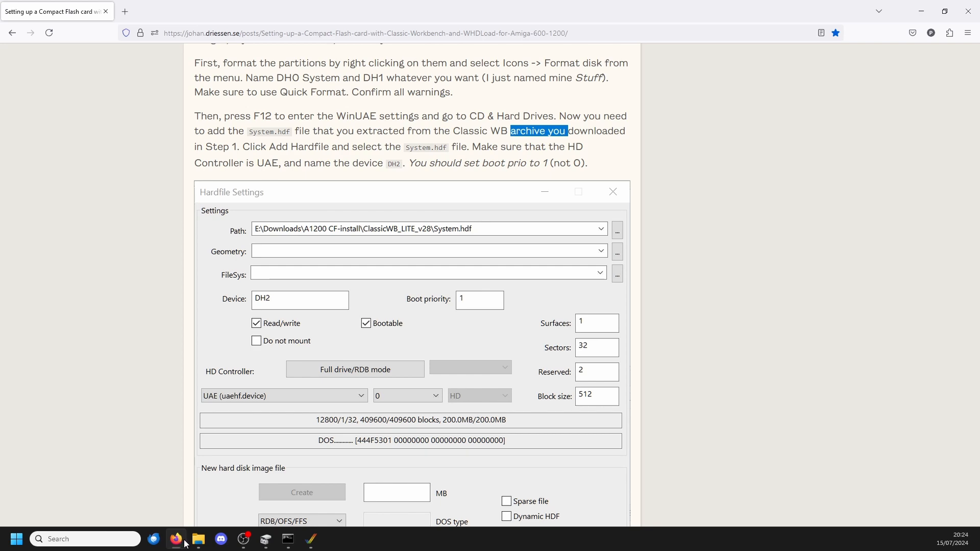
left_click(185, 544)
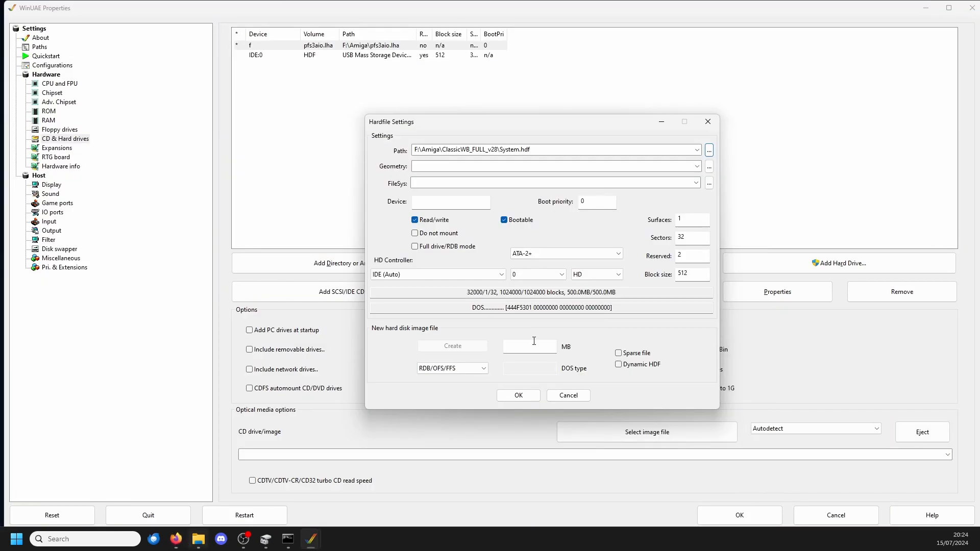
left_click(438, 274)
left_click(438, 284)
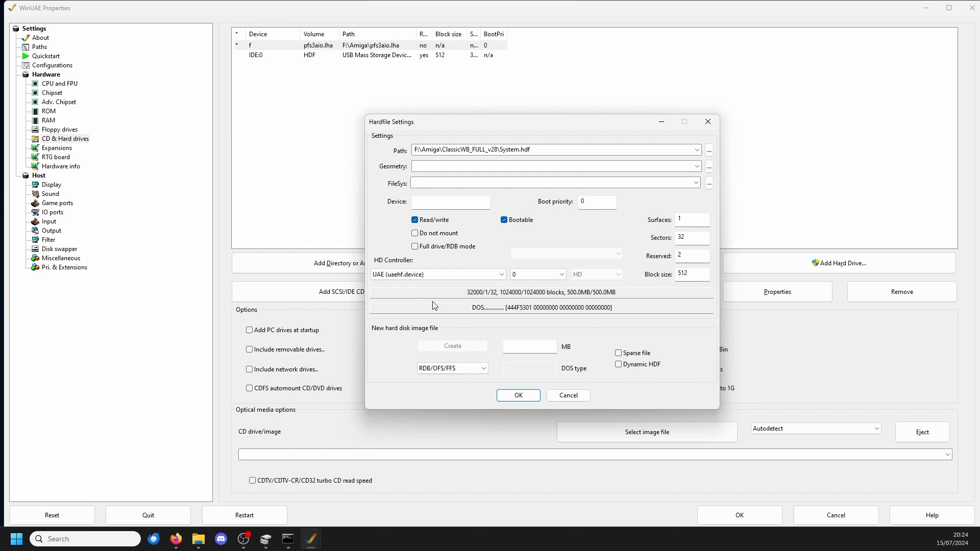
Step: Check the guide's hardfile values and set the System.hdf hardfile's device name to DH2 and its boot priority to 1
left_click(177, 542)
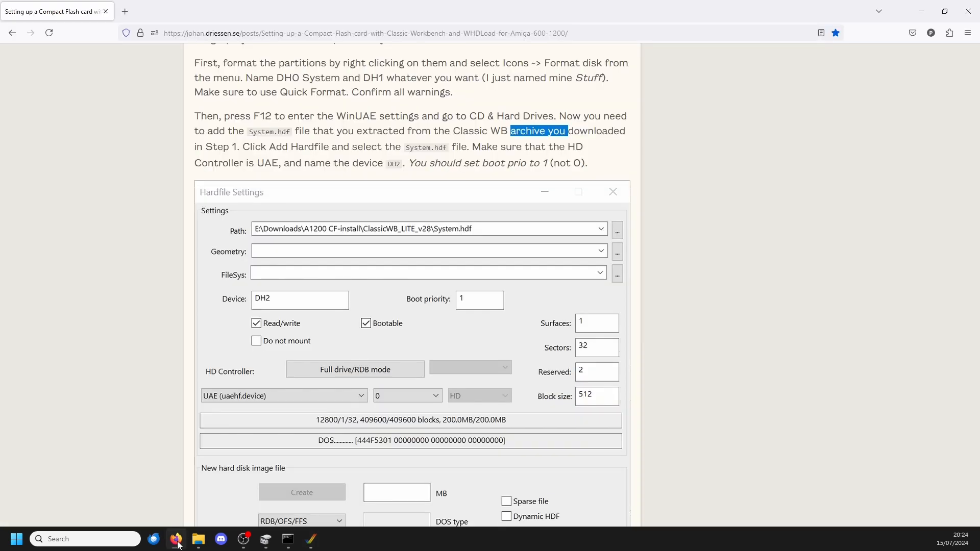
left_click(177, 542)
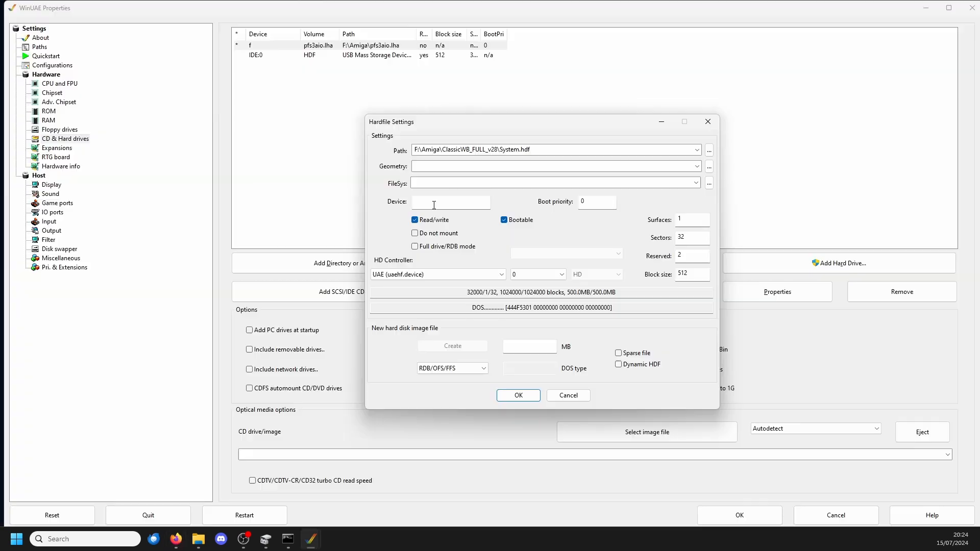
left_click(434, 205)
left_click(176, 539)
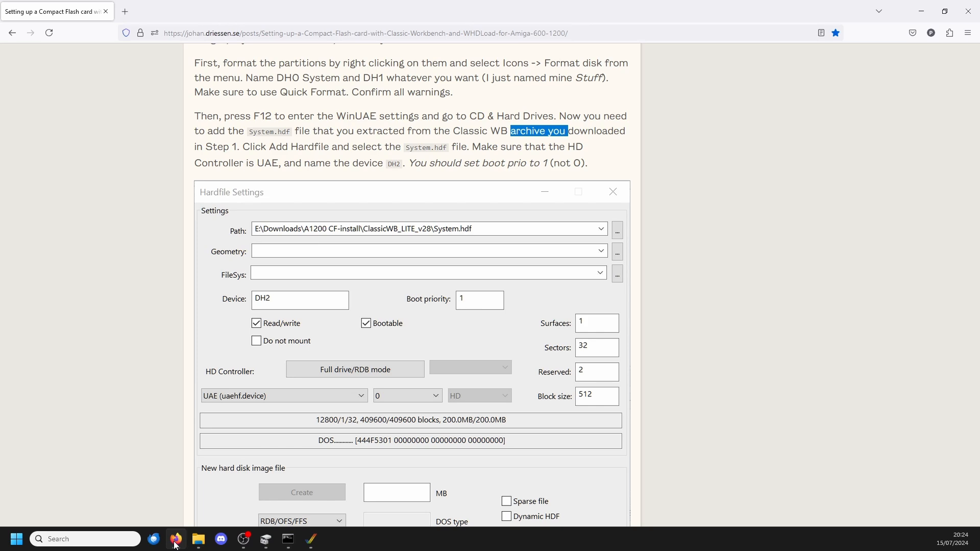
left_click(176, 541)
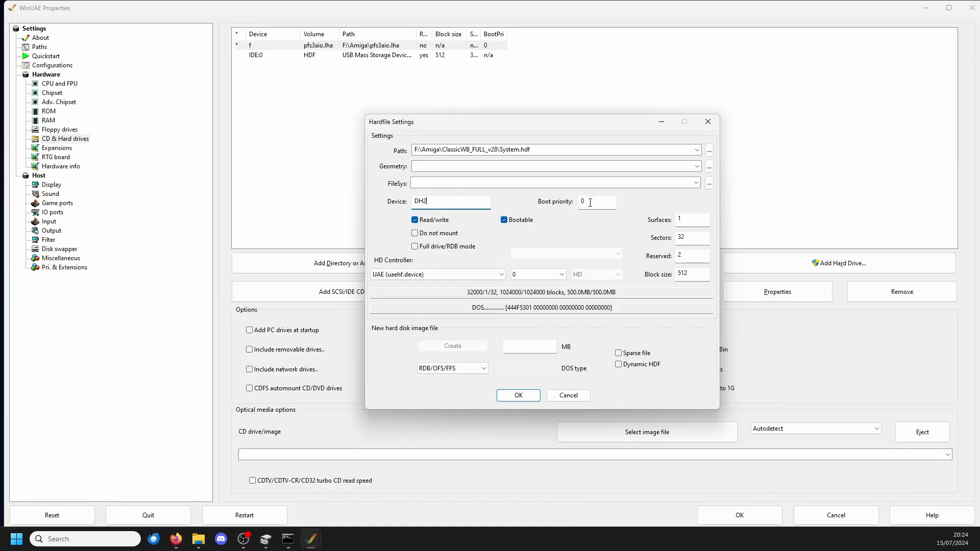
key("Tab")
type("1")
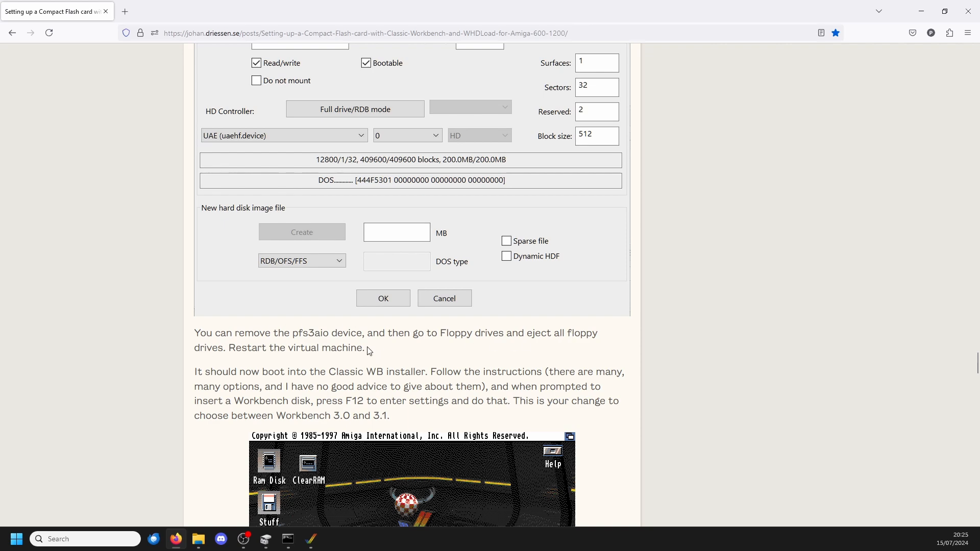
Step: Read the guide's instructions following the hardfile setup and remove the pfs3aio.lha device from WinUAE's drive list
scroll(370, 342, "down", 1)
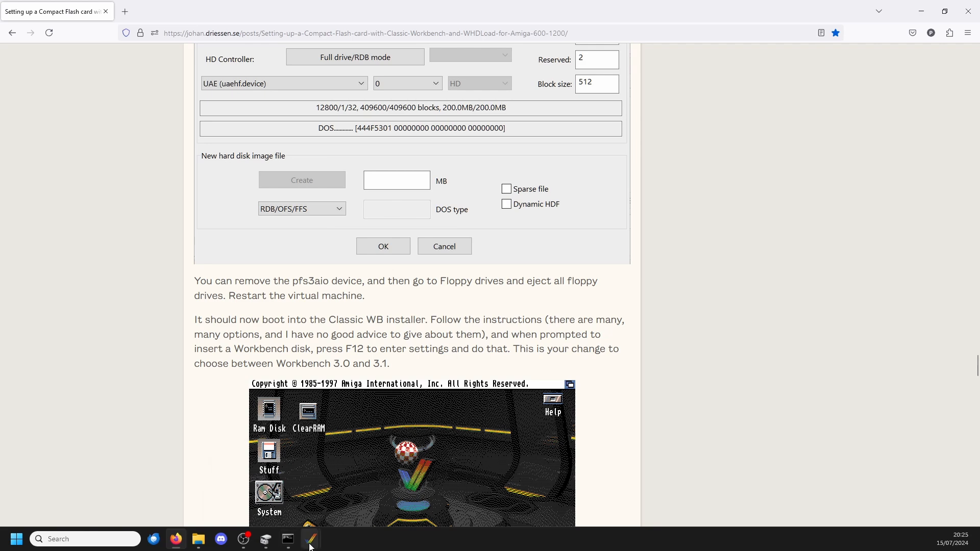
mouse_move(315, 537)
scroll(413, 336, "up", 6)
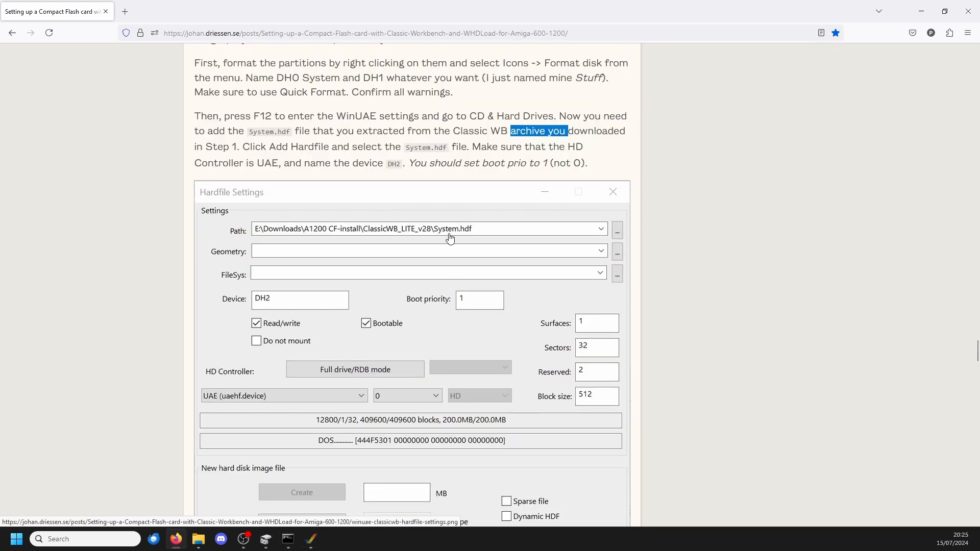
scroll(231, 343, "down", 5)
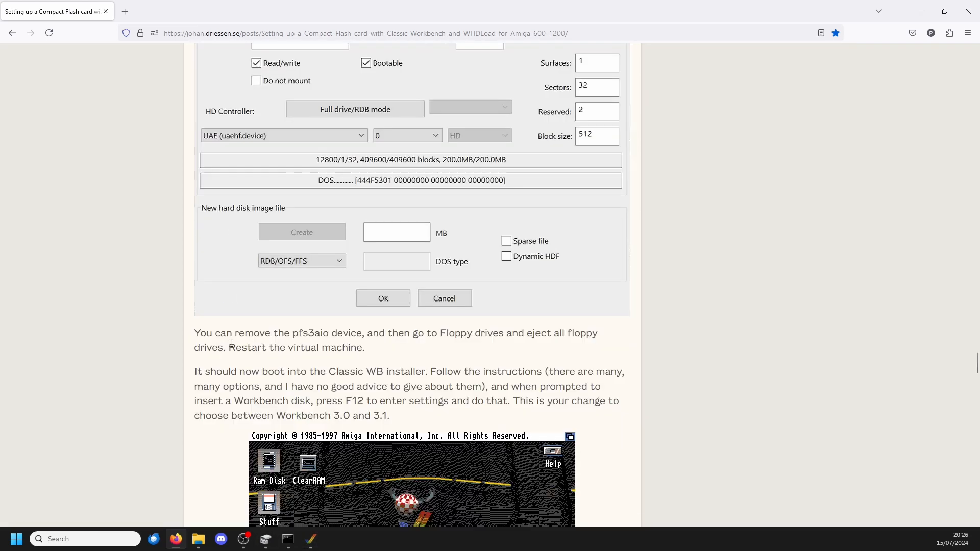
left_click(311, 538)
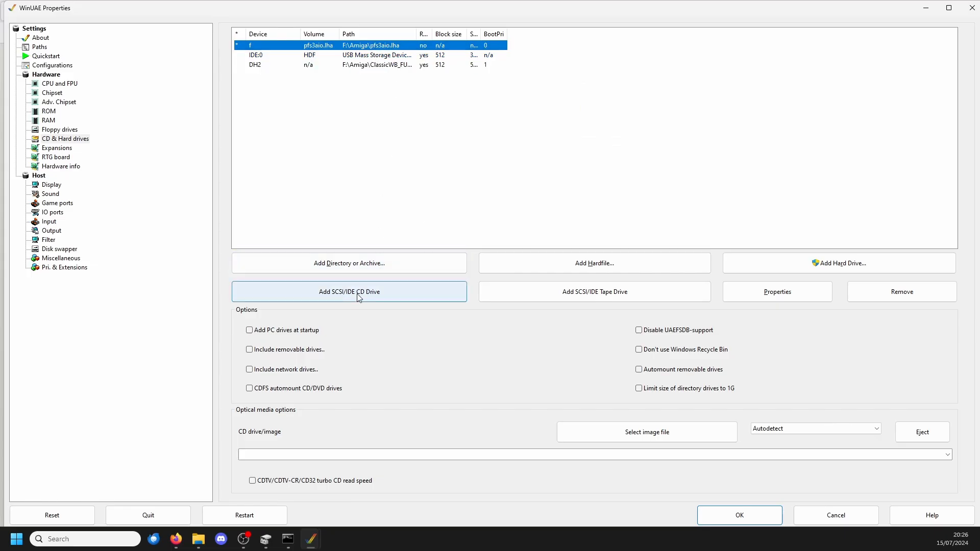
left_click(857, 295)
Step: Review the DH2 hardfile's settings and accept them
left_click(438, 45)
double_click(438, 55)
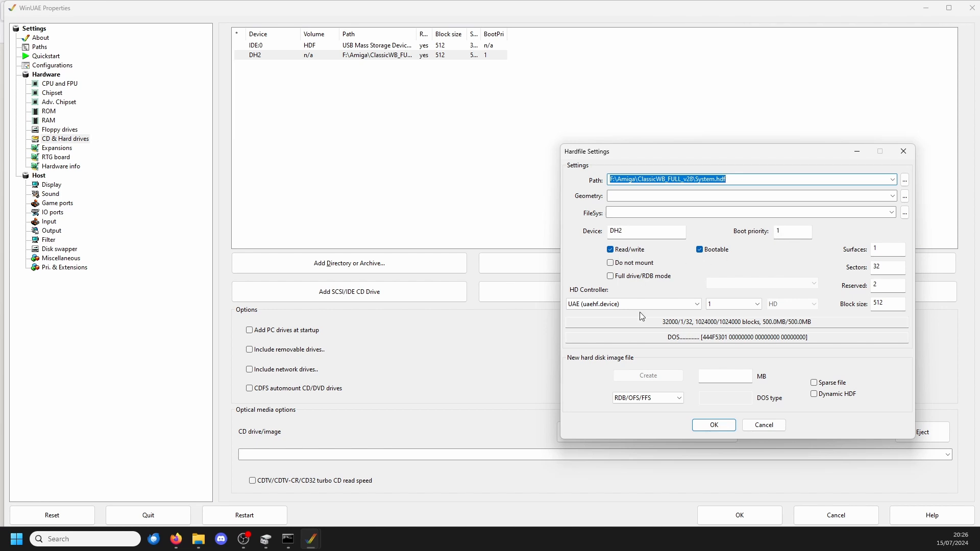
left_click(713, 425)
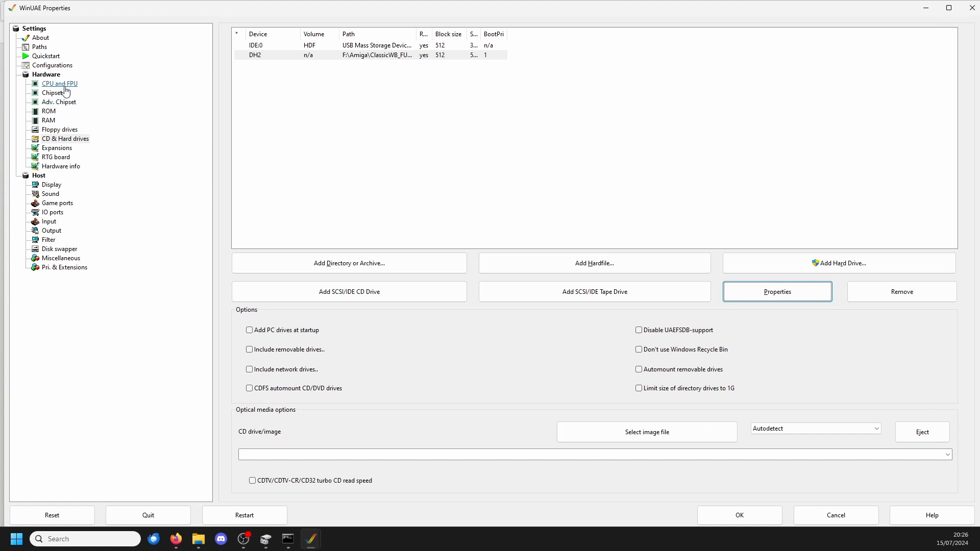
Step: Eject the floppy disk images from drives DF0 and DF1
left_click(60, 130)
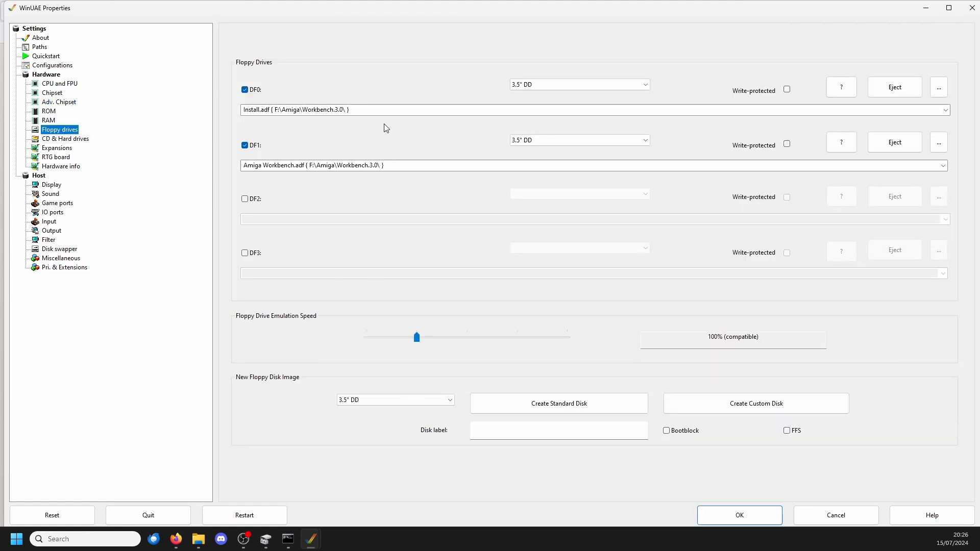
left_click(890, 91)
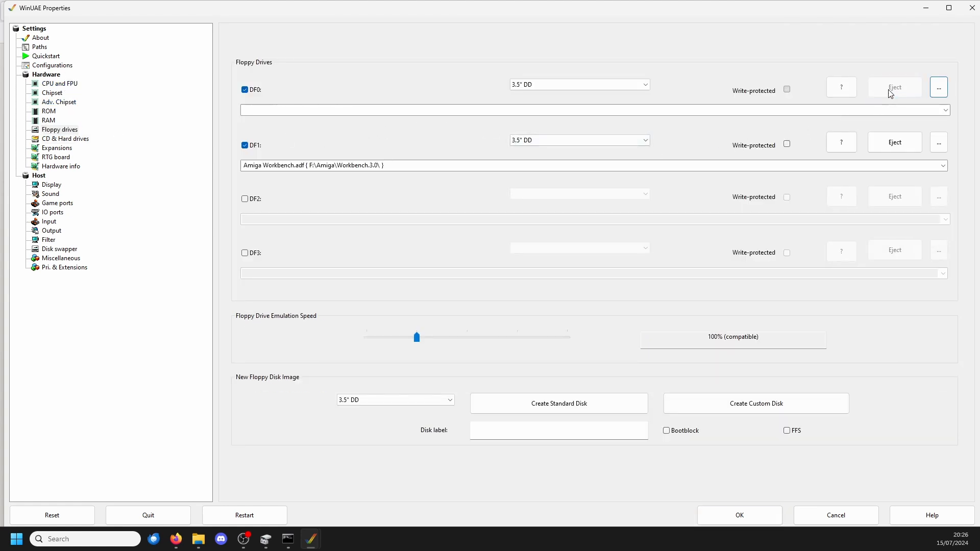
left_click(878, 150)
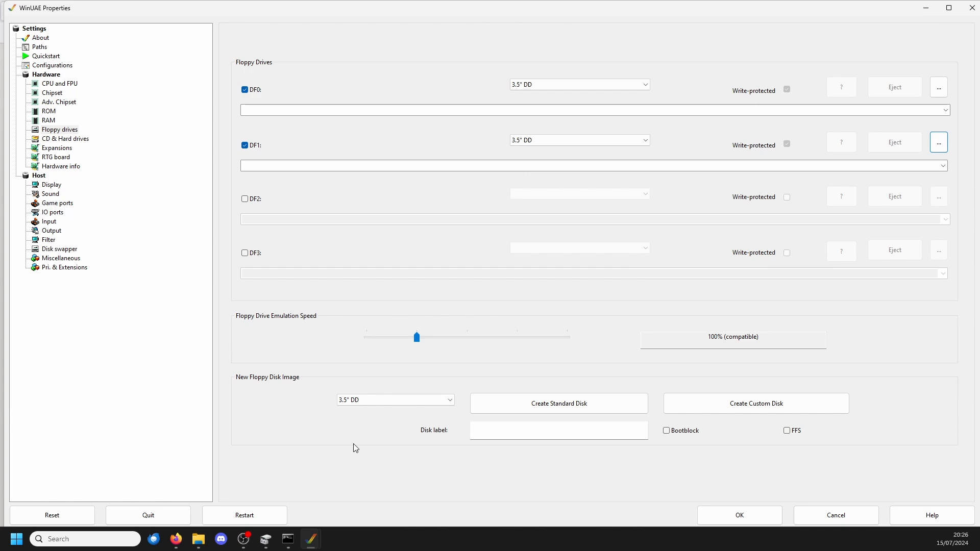
Step: Read the guide's notes on the Classic WB installer, return to WinUAE's properties and restart the virtual machine
key("alt+Tab")
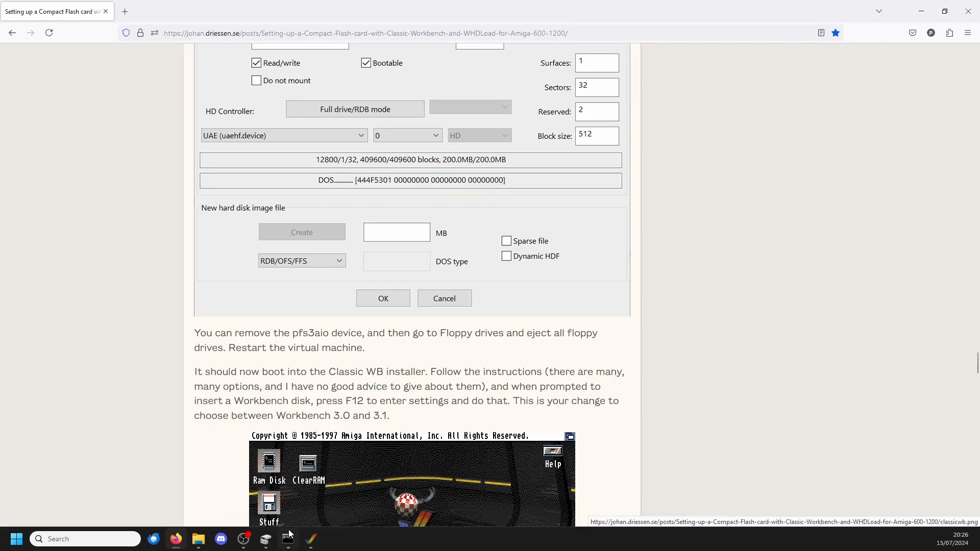
scroll(360, 238, "down", 3)
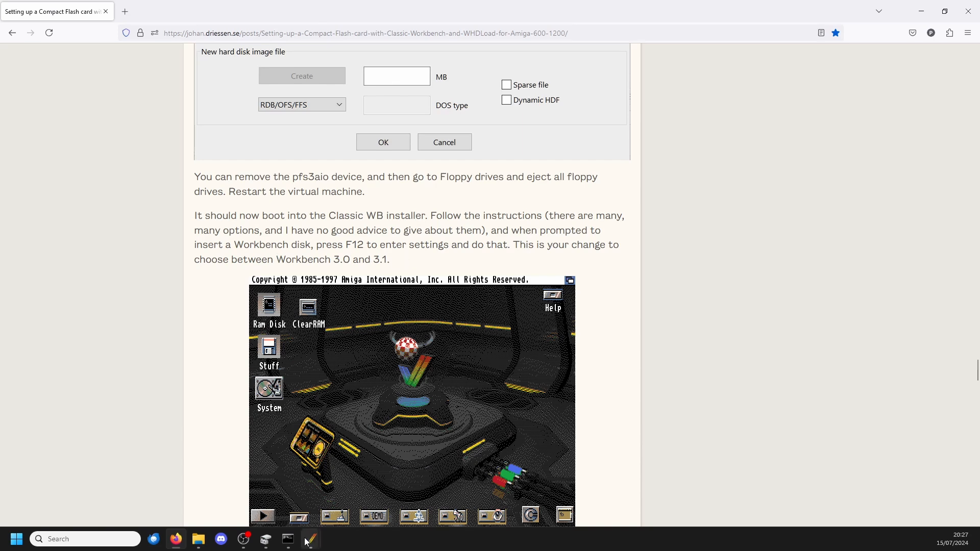
mouse_move(312, 545)
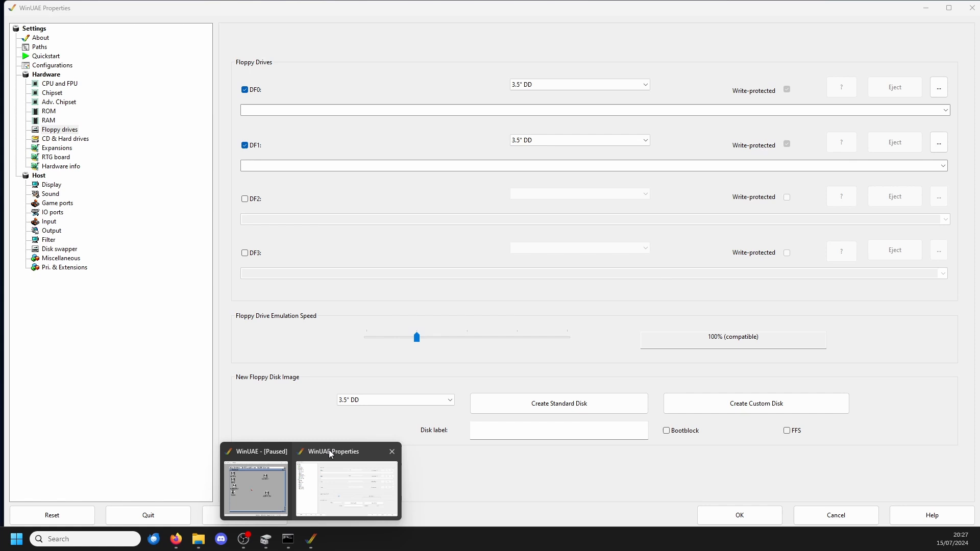
left_click(328, 452)
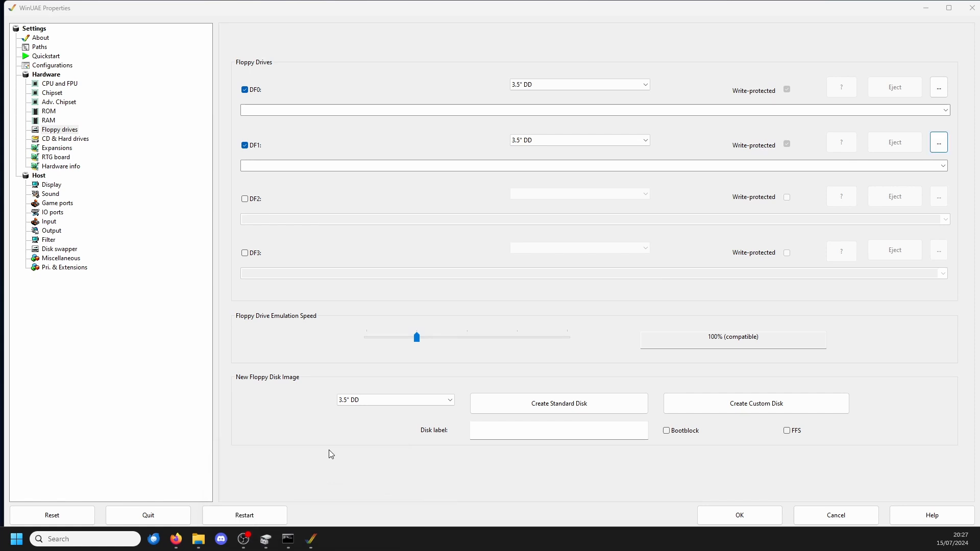
left_click(266, 520)
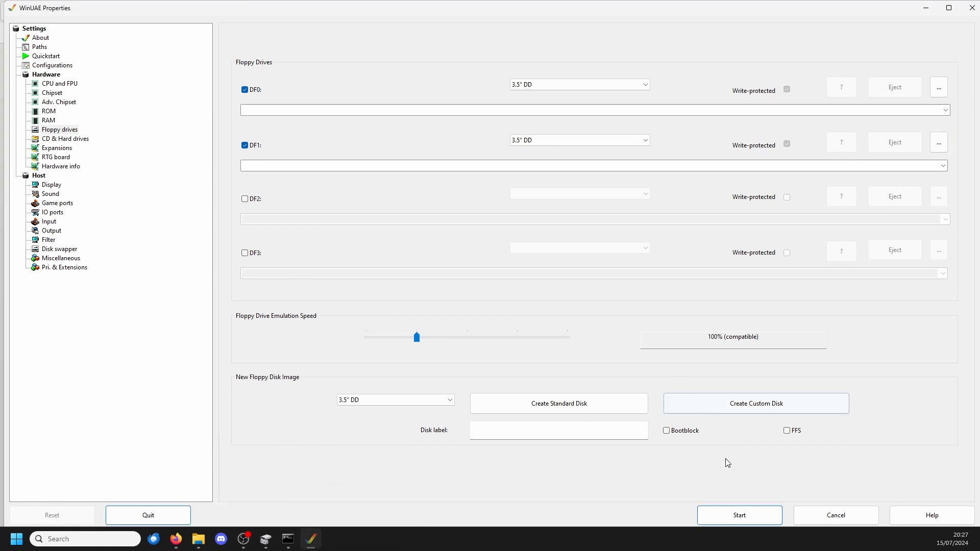
left_click(717, 518)
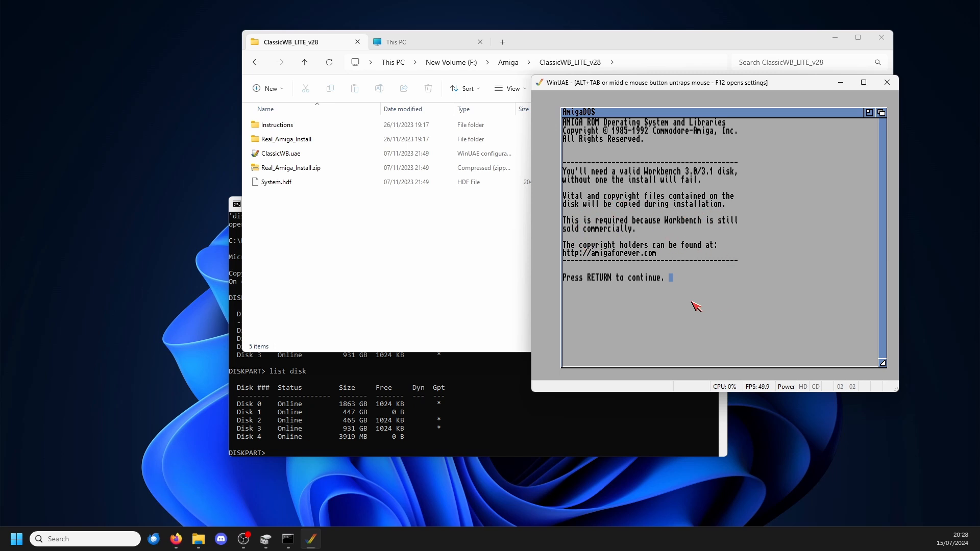
Step: Advance through the ClassicWB installer's introduction and insert Amiga Workbench.adf from F:\Amiga\Workbench.3.0 into DF0
key("Return")
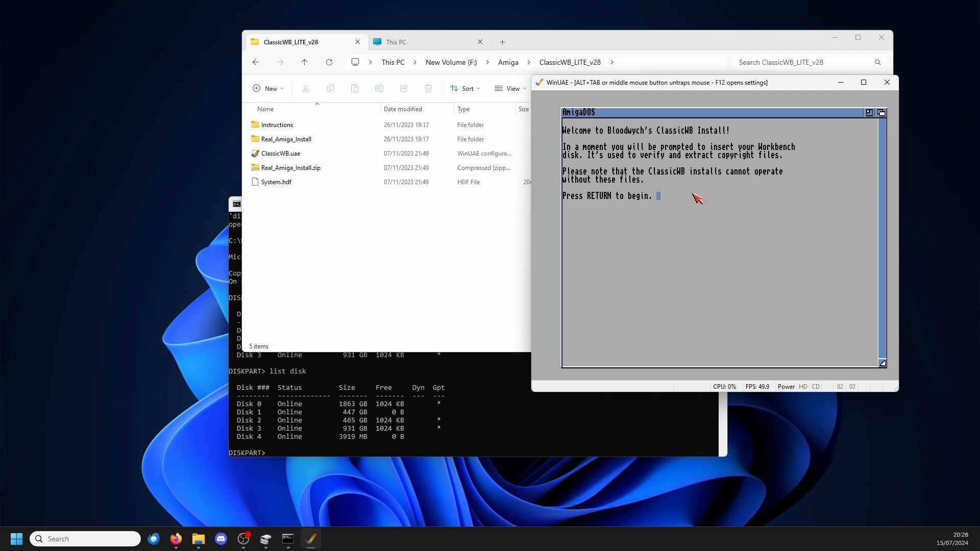
key("Return")
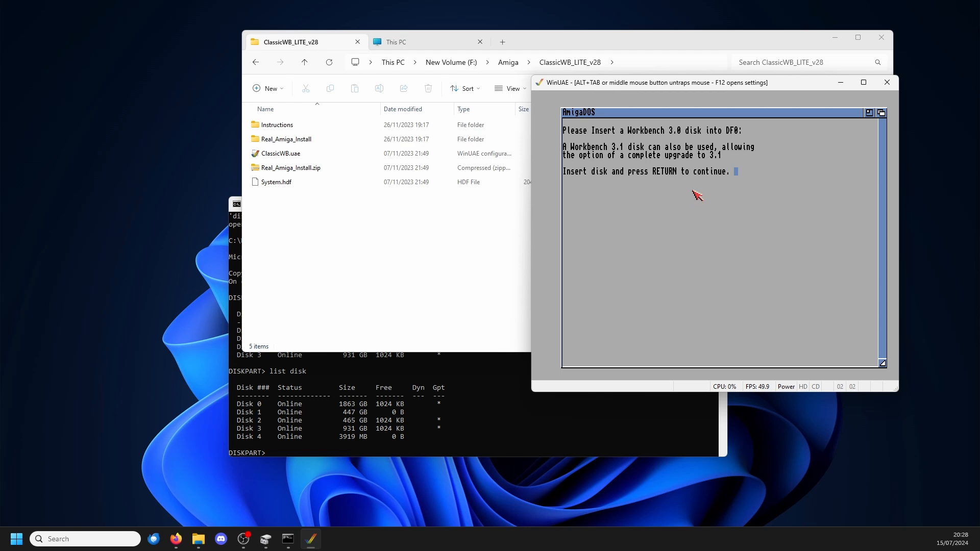
key("F12")
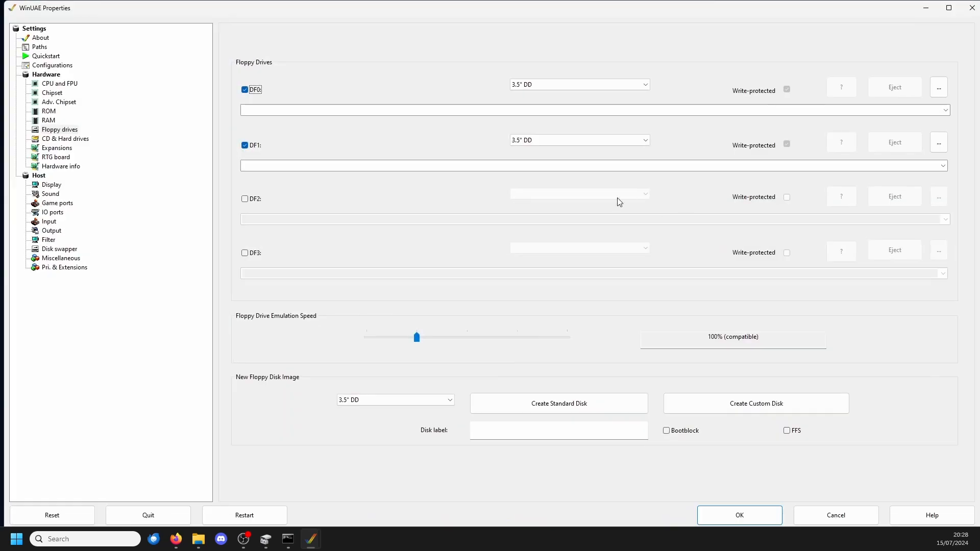
left_click(946, 110)
left_click(338, 142)
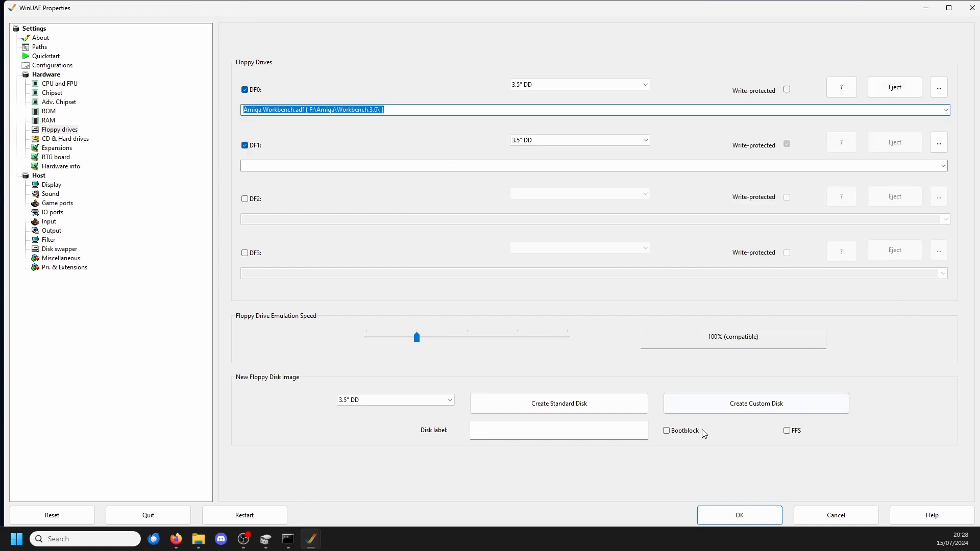
left_click(728, 521)
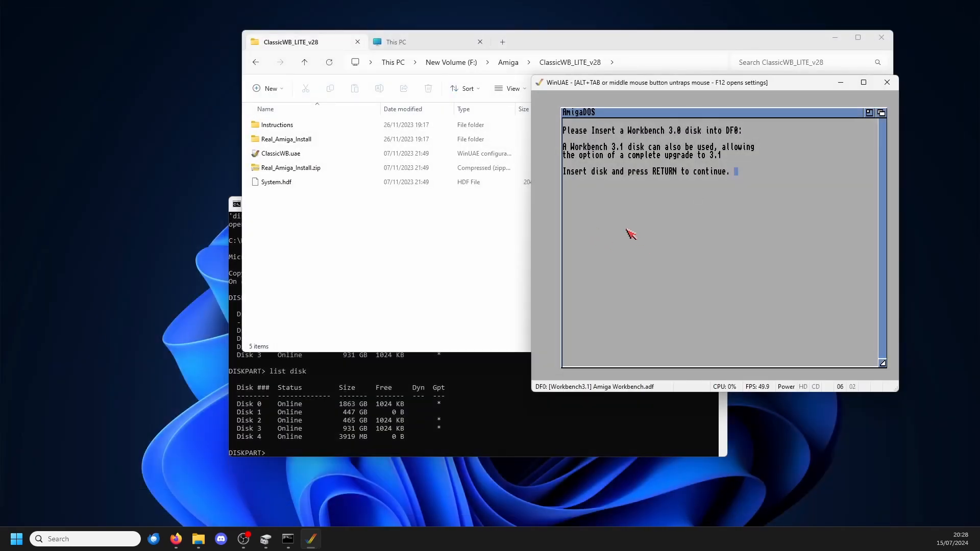
Step: Continue the installation with the inserted Workbench disk and answer y to upgrading to Workbench 3.1
key("Return")
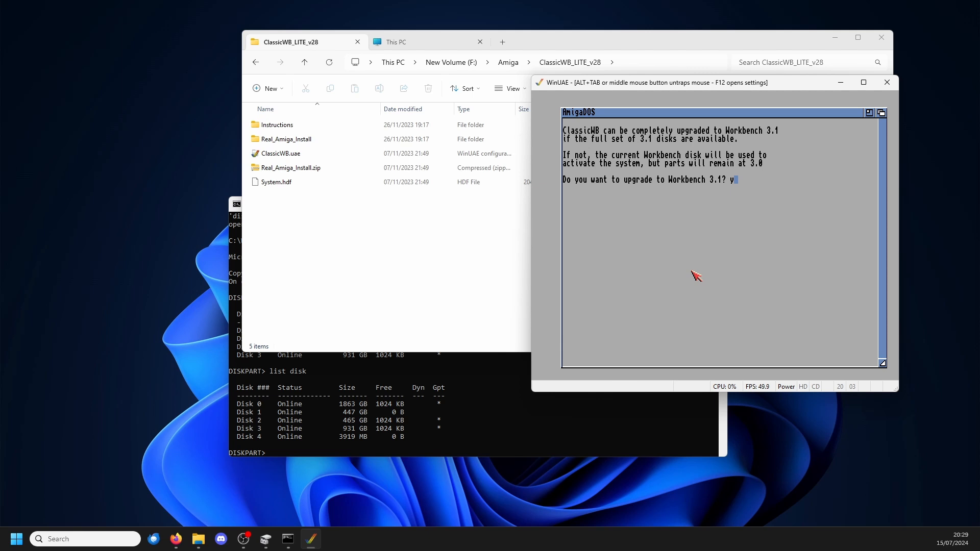
key("Return")
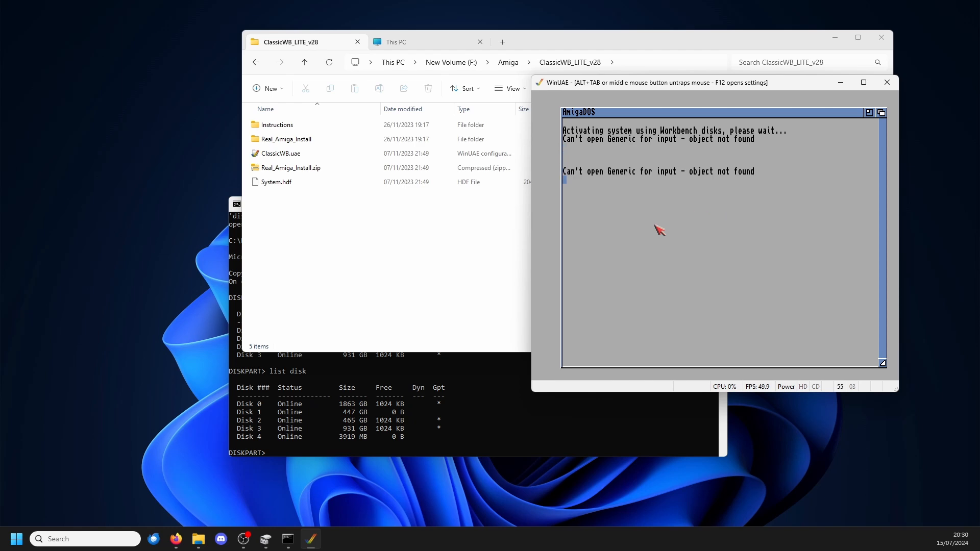
Step: Select Amiga Workbench.adf from the Workbench.3.0 folder for DF0 again and return to the installer
key("F12")
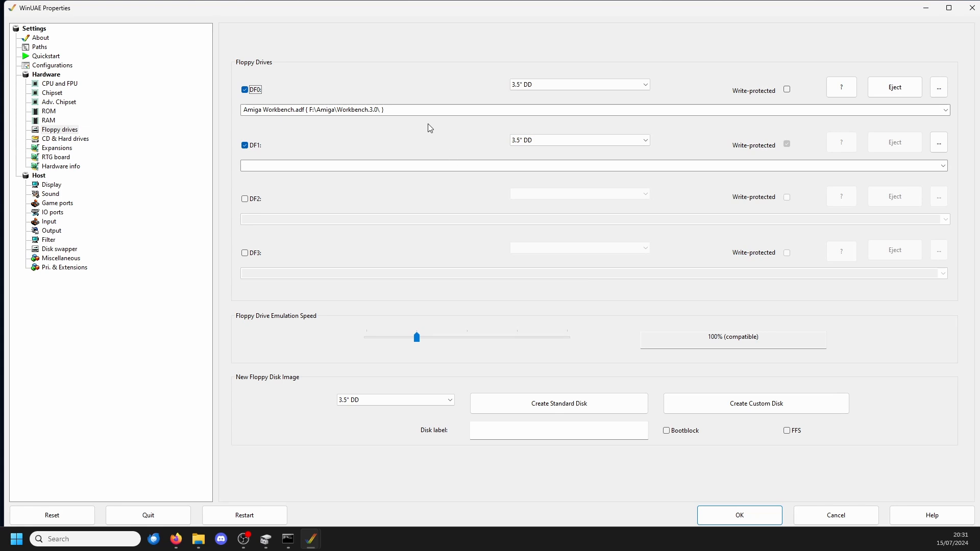
left_click(937, 95)
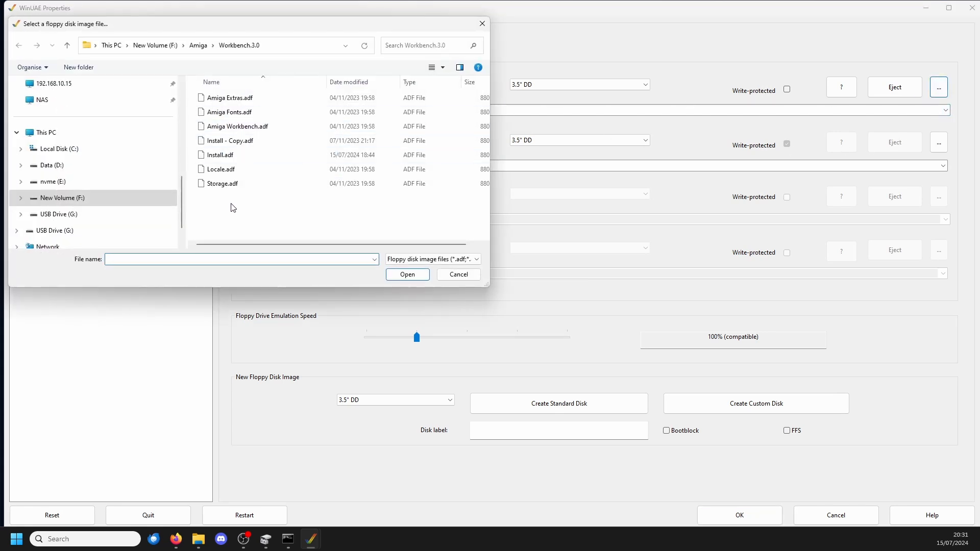
double_click(263, 126)
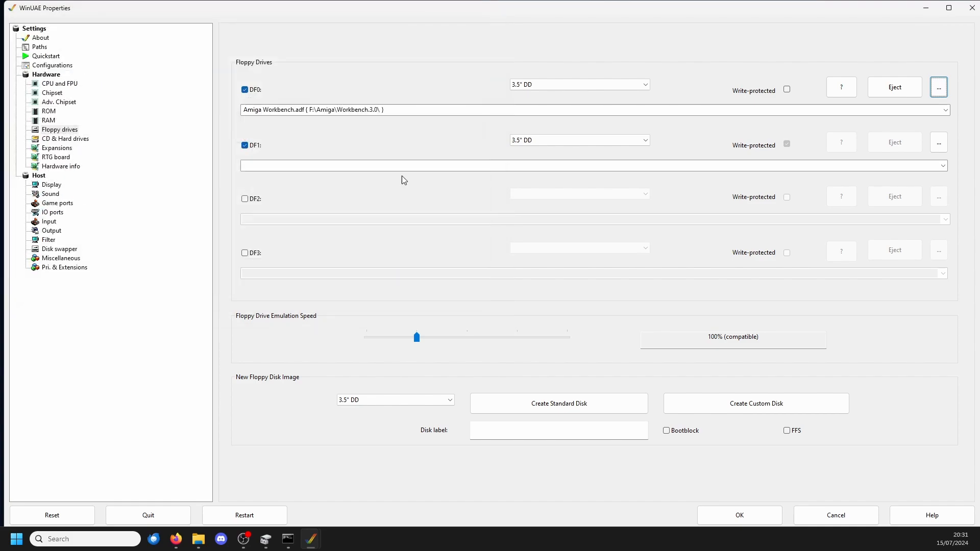
left_click(739, 515)
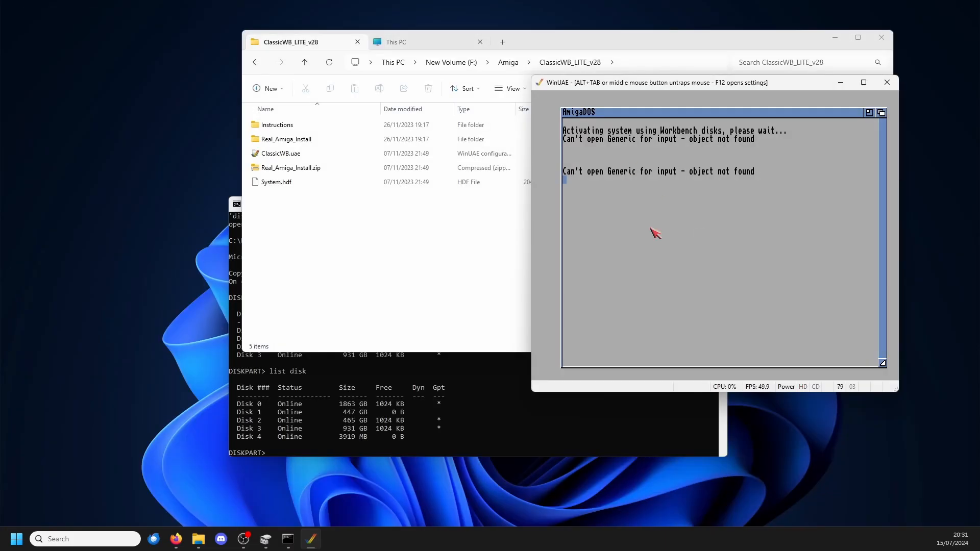
right_click(676, 108)
right_click(724, 118)
Step: Load Real_Amiga_Install.ADF from ClassicWB_FULL_v28's Real_Amiga_Install folder into DF0 and start the emulation
key("F12")
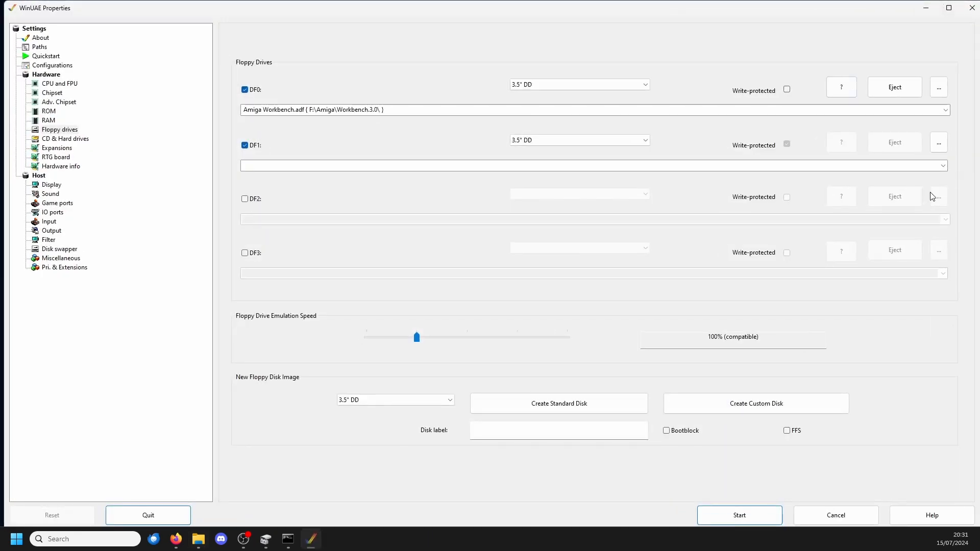
left_click(945, 109)
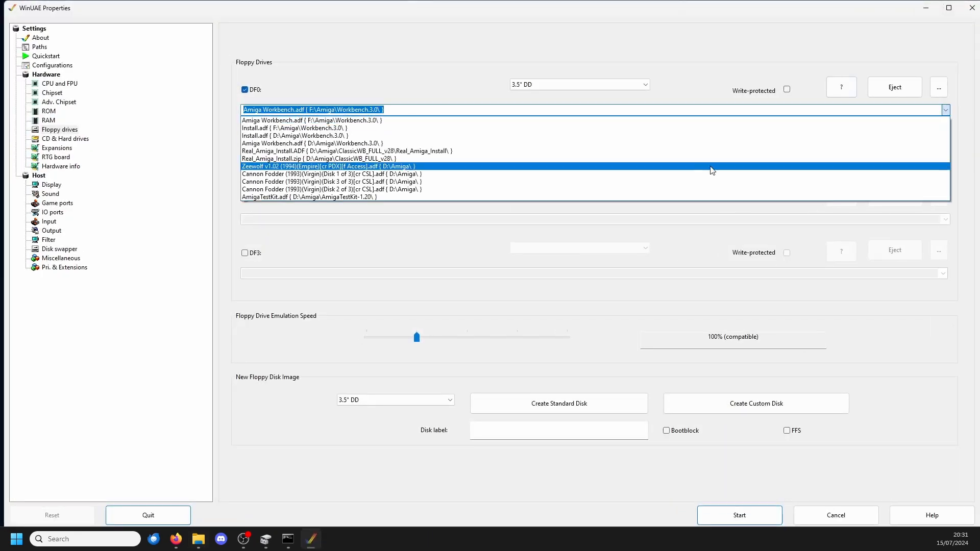
left_click(941, 120)
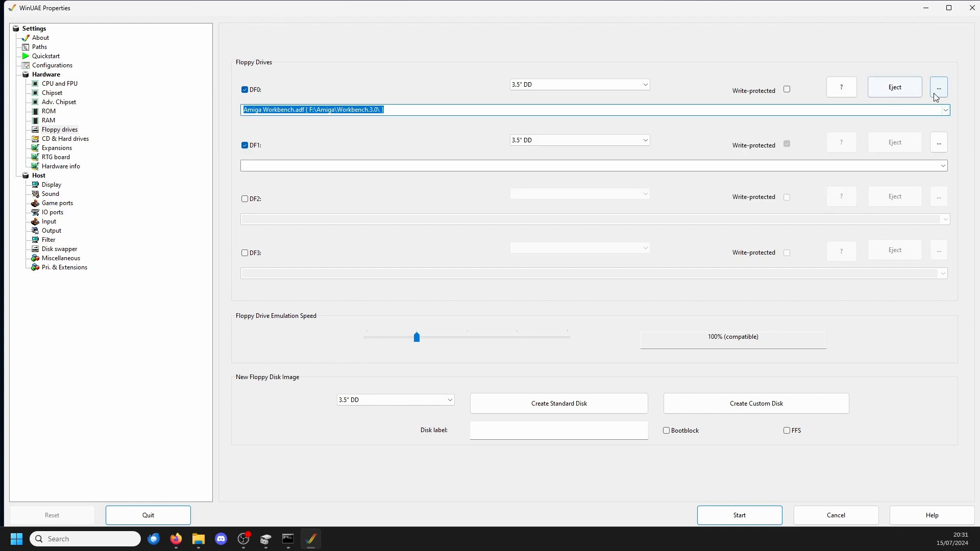
left_click(938, 87)
left_click(197, 45)
left_click(279, 114)
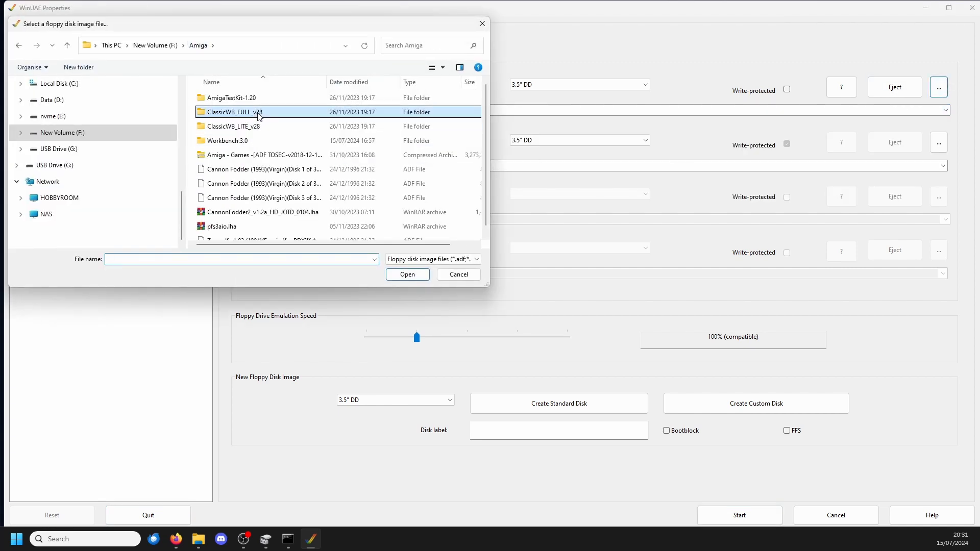
double_click(228, 114)
double_click(229, 112)
key("alt+Left")
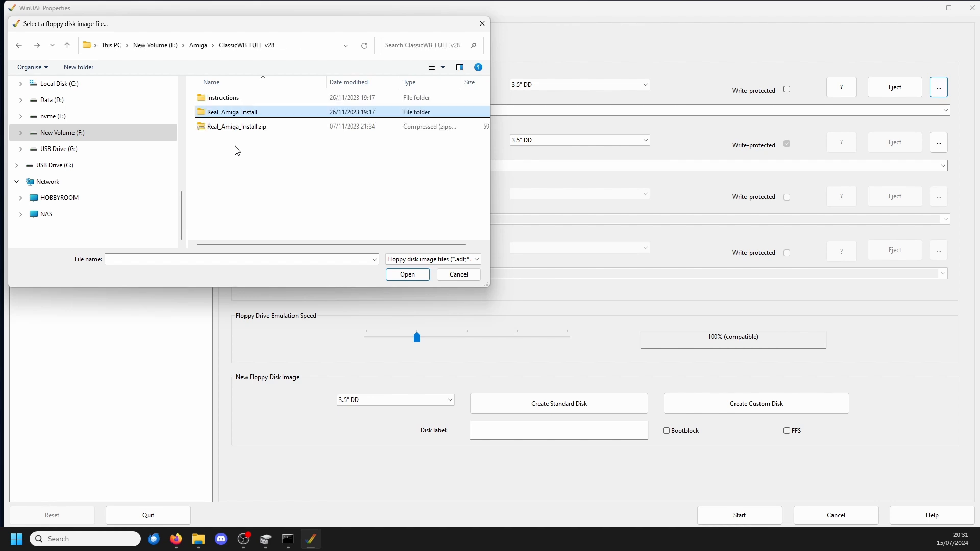
double_click(219, 100)
key("alt+Left")
double_click(228, 111)
left_click(223, 99)
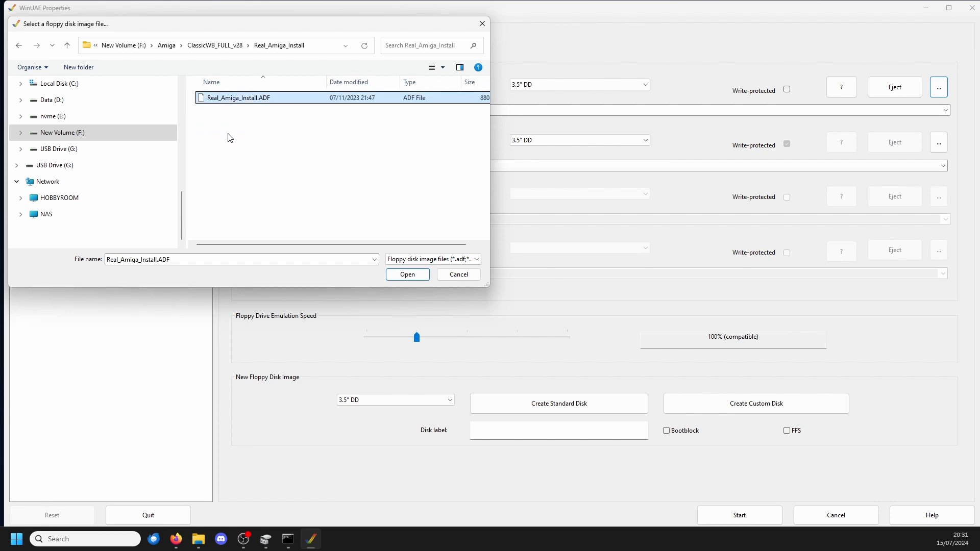
left_click(404, 275)
left_click(738, 516)
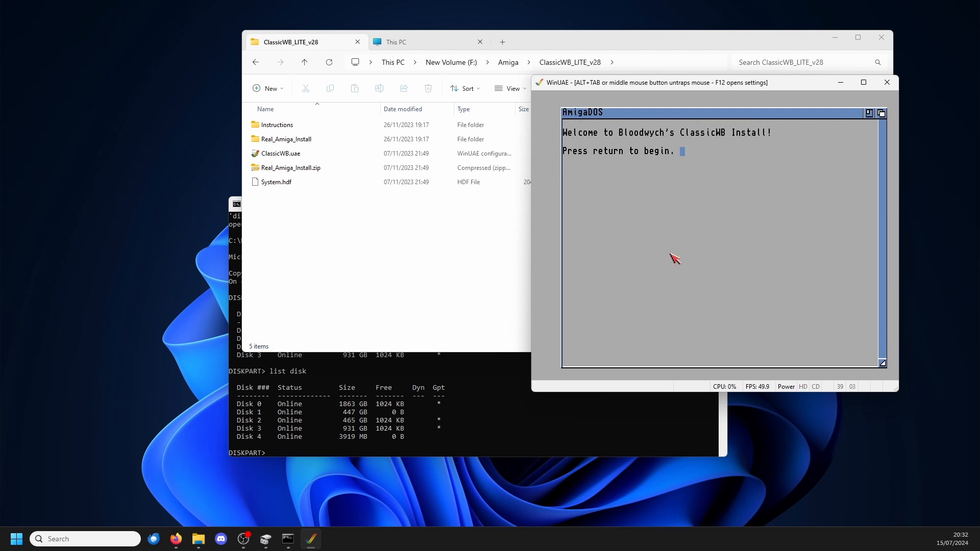
Step: Try to run the ClassicWB install disk's extraction of DH0:System.zip, and check the emulator's floppy drive settings
key("Return")
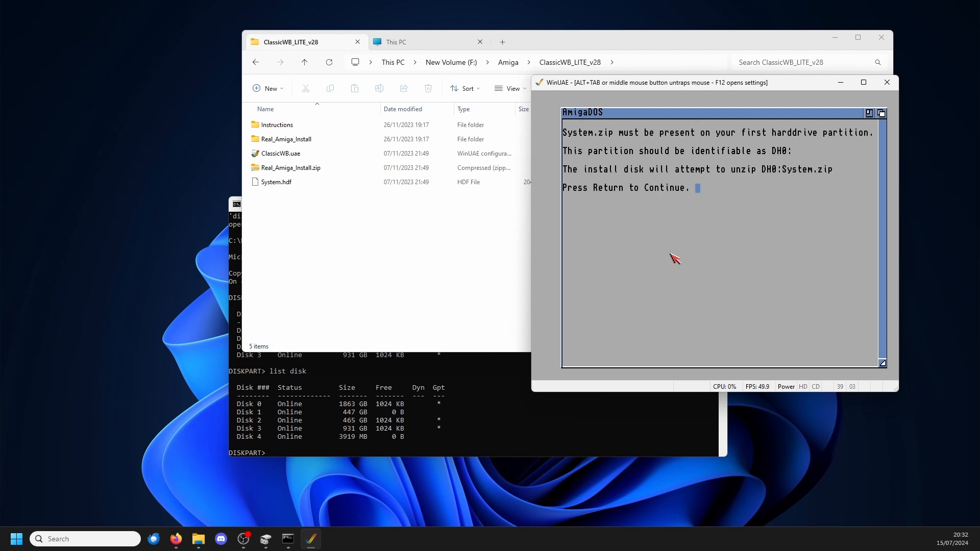
key("Return")
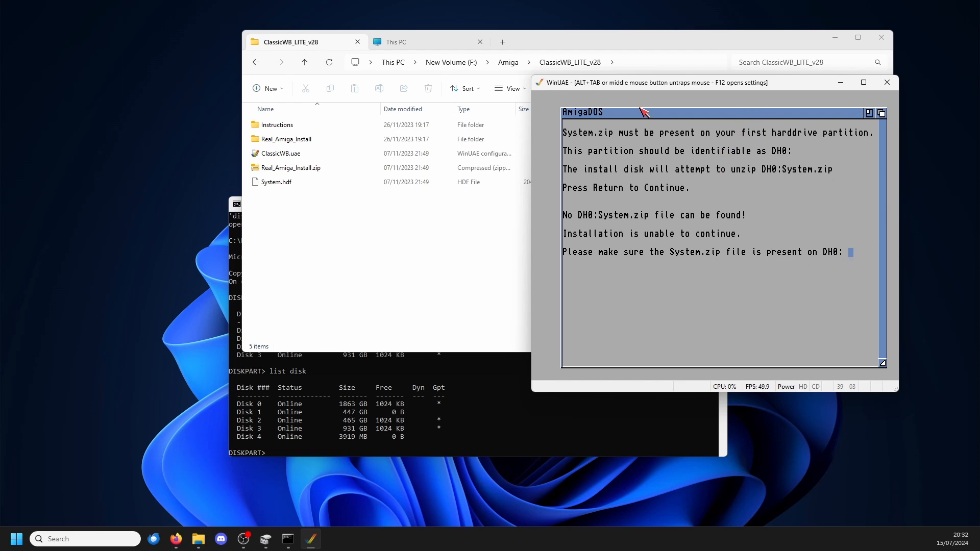
key("F12")
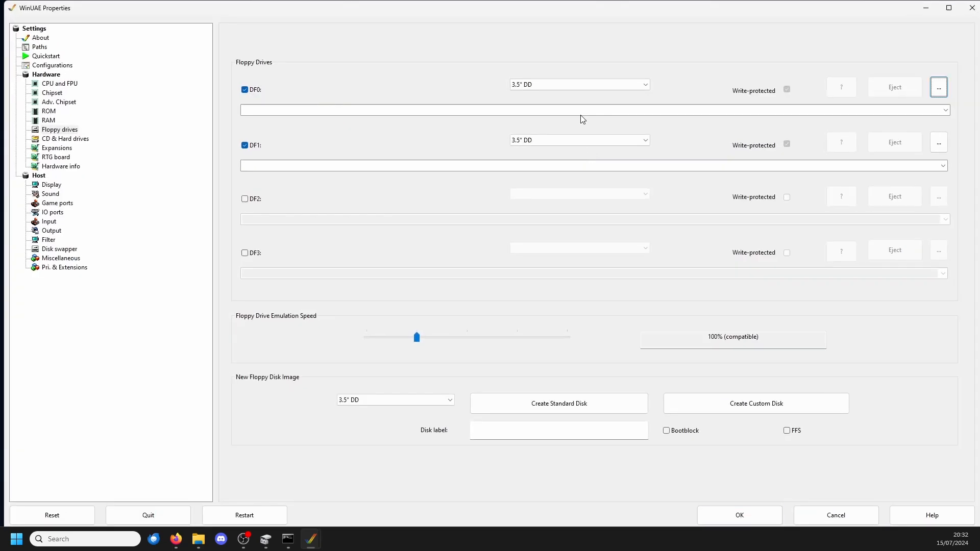
left_click(826, 521)
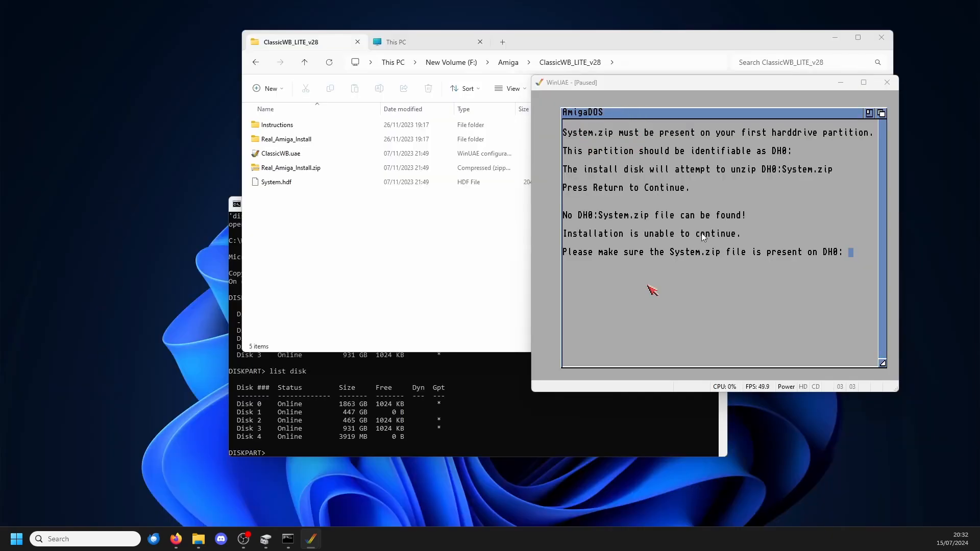
Step: Restart the emulated Amiga and load Amiga Workbench.adf from F:\Amiga\Workbench.3.0 into DF0
key("F12")
left_click(255, 514)
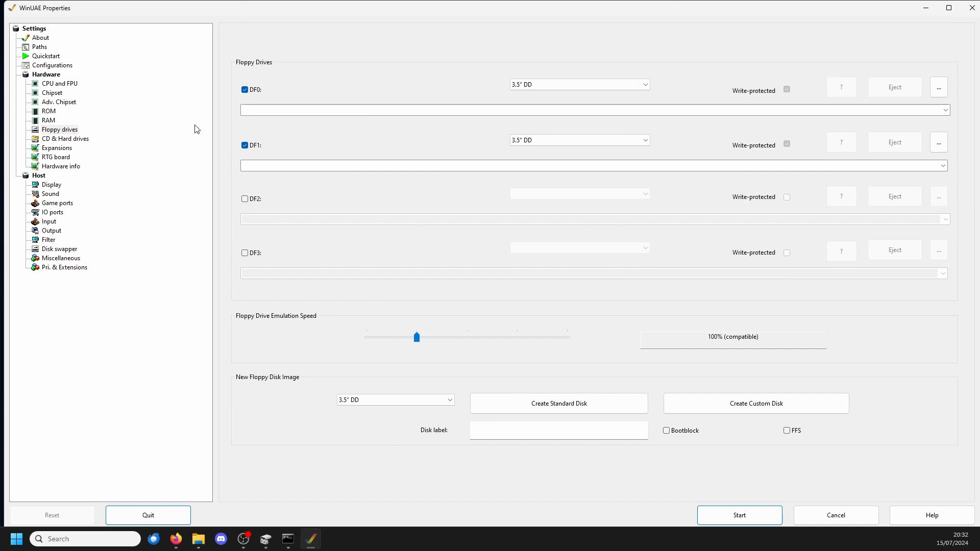
left_click(740, 517)
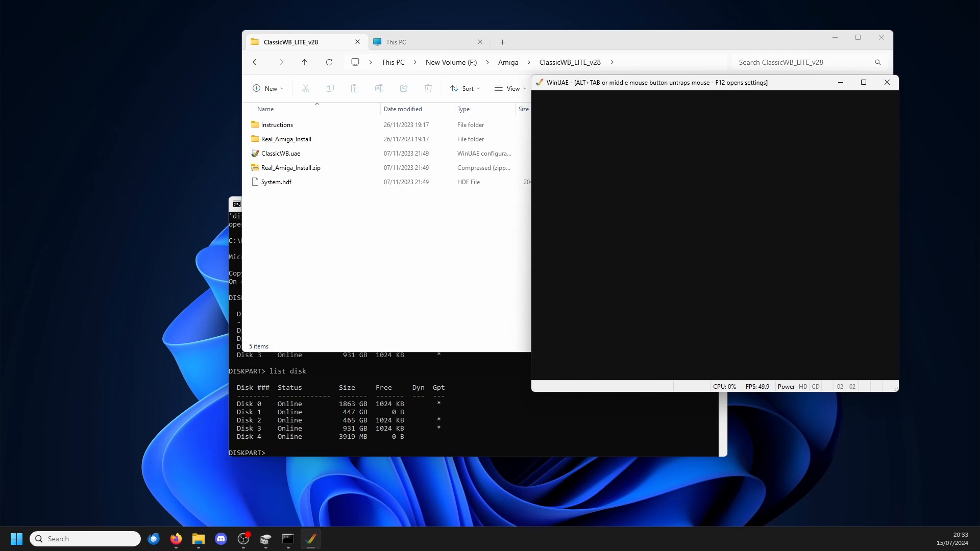
key("F12")
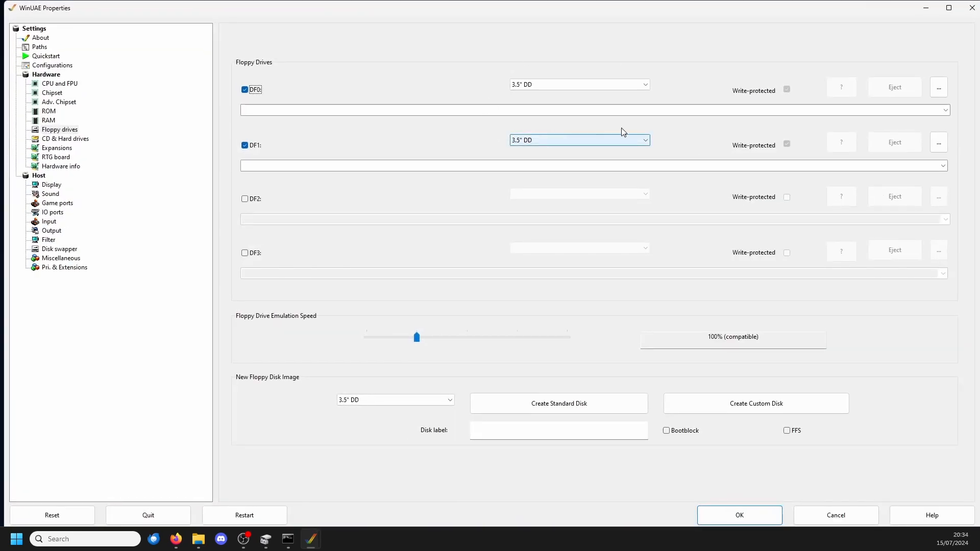
left_click(938, 87)
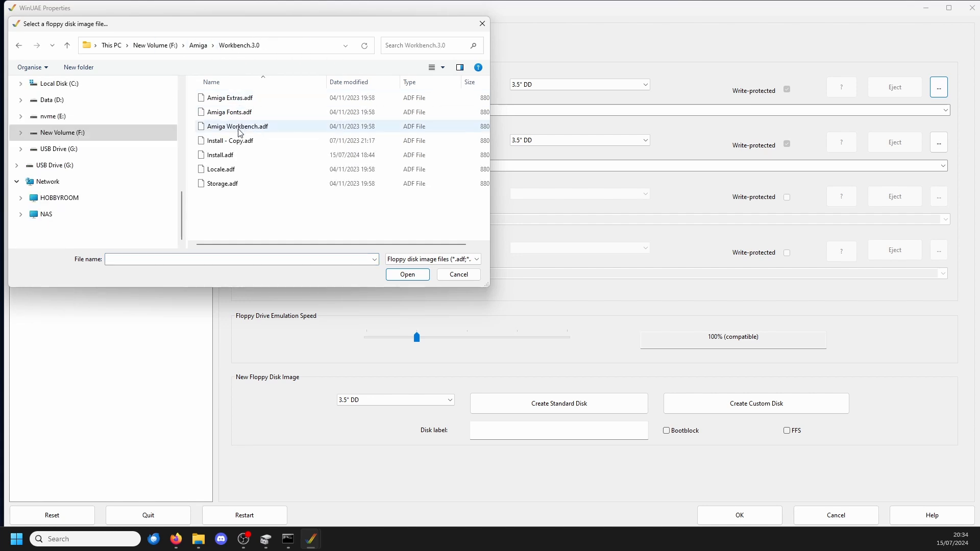
double_click(239, 131)
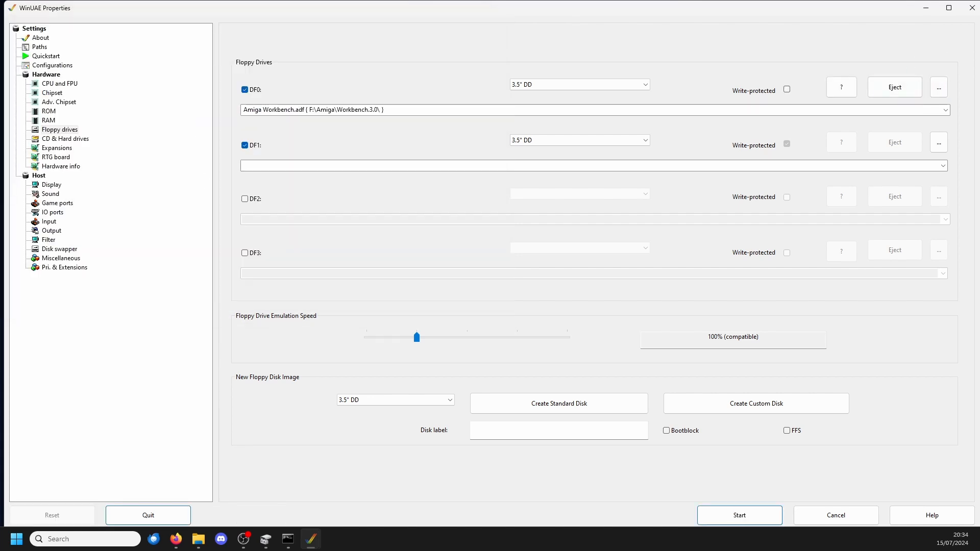
key("Return")
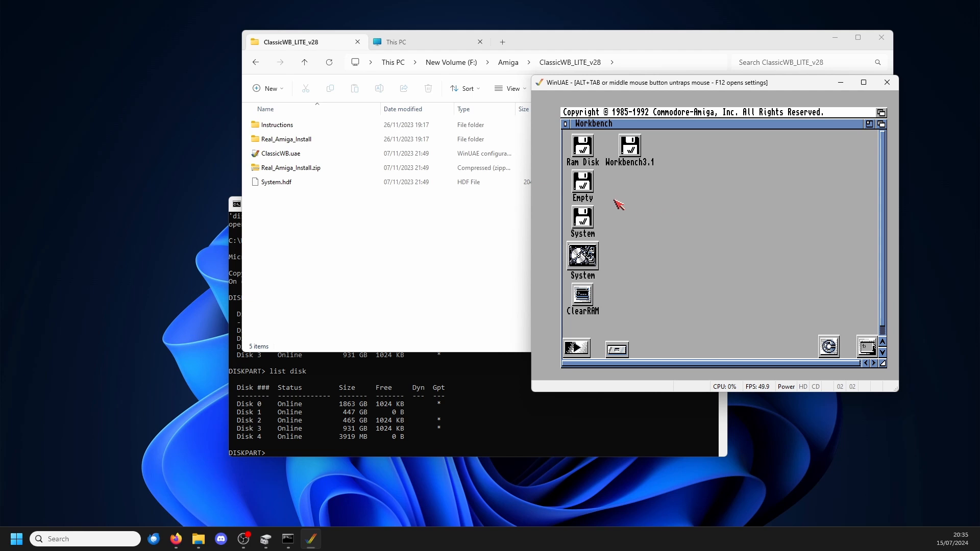
Step: Inspect the drawers on the System hard drive in Workbench and close its window
left_click(583, 251)
left_click(634, 262)
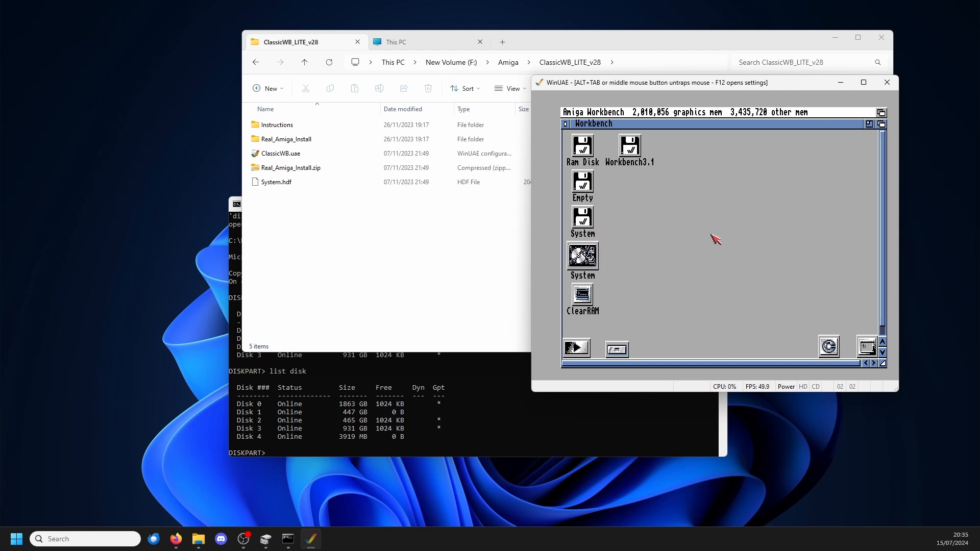
left_click(631, 148)
double_click(631, 149)
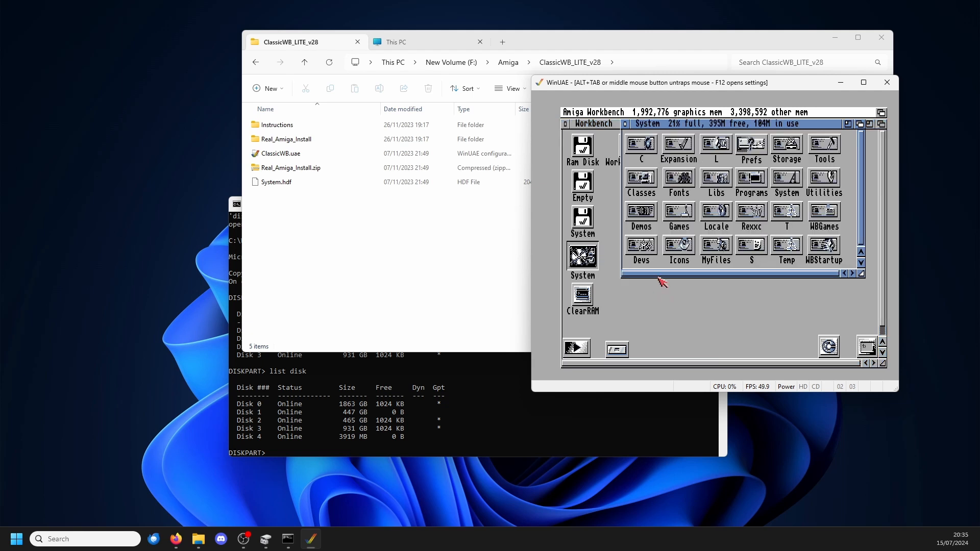
left_click(625, 124)
right_click(735, 114)
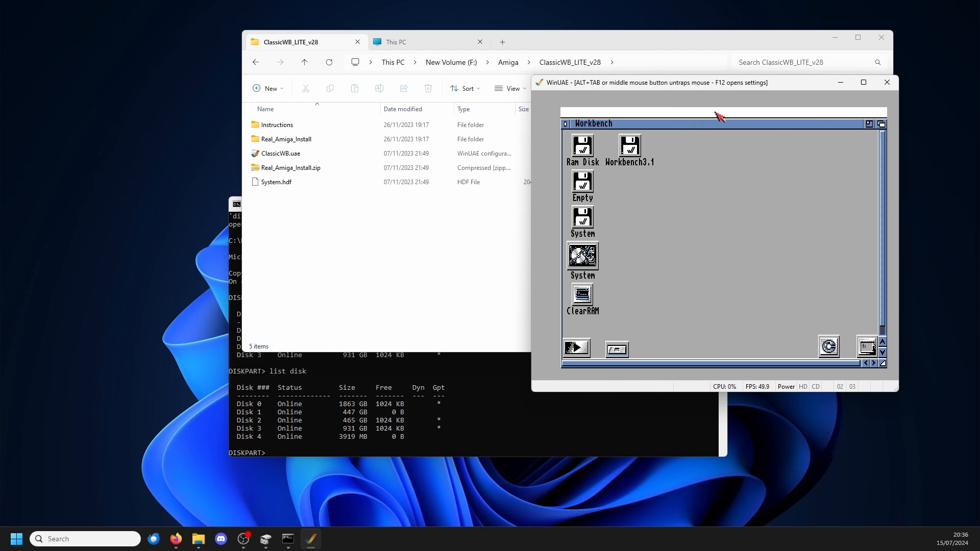
Step: Restart the emulated Amiga with both floppy drives empty
key("F12")
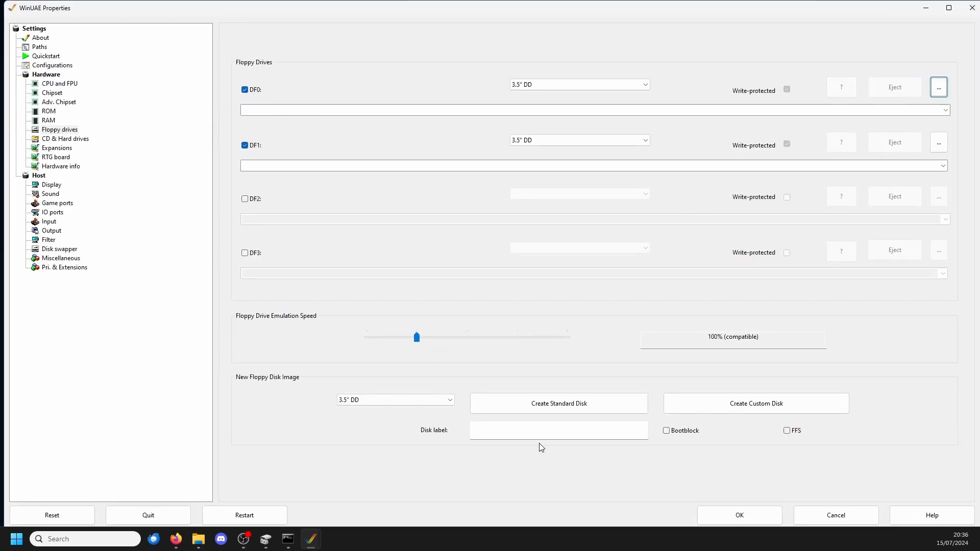
left_click(244, 515)
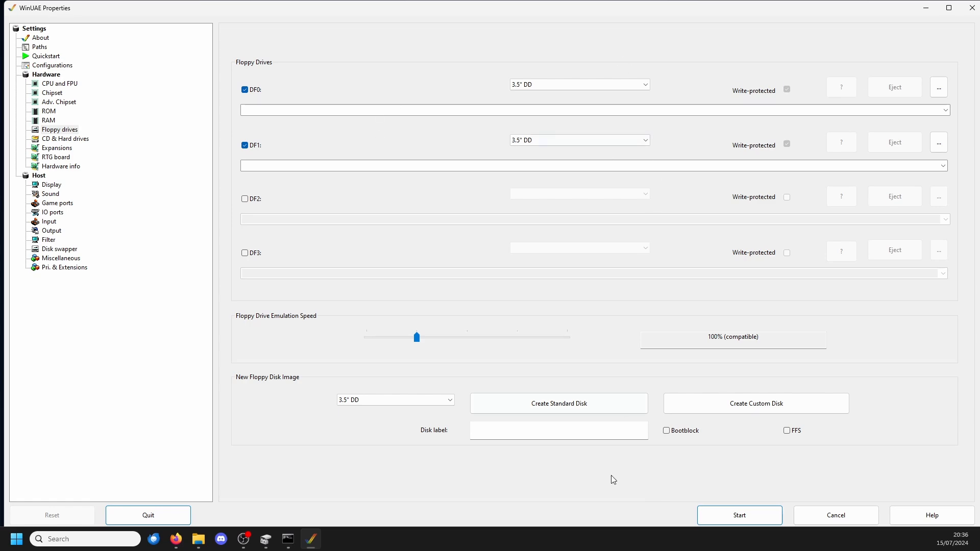
left_click(739, 516)
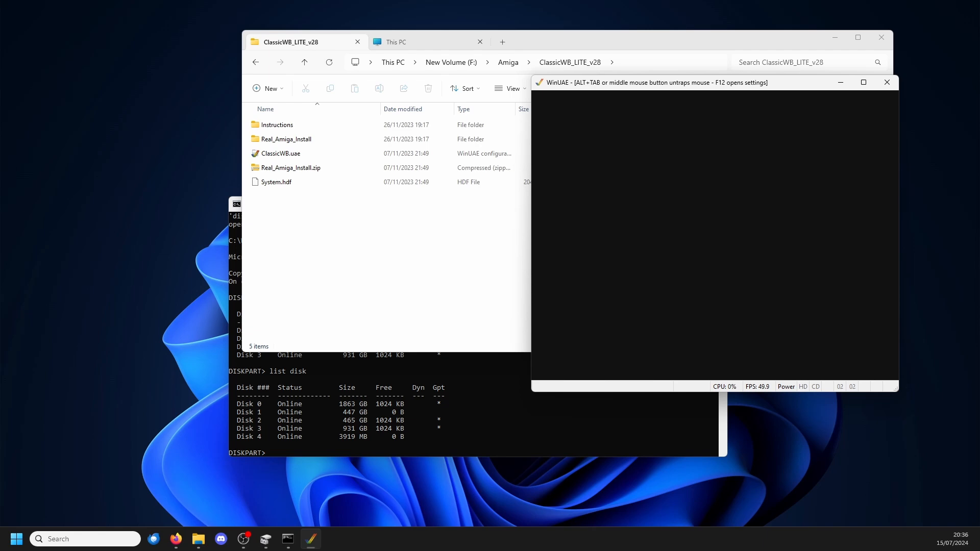
Step: Insert Amiga Workbench.adf from the Workbench.3.0 folder into DF0 again and let the Amiga boot
key("F12")
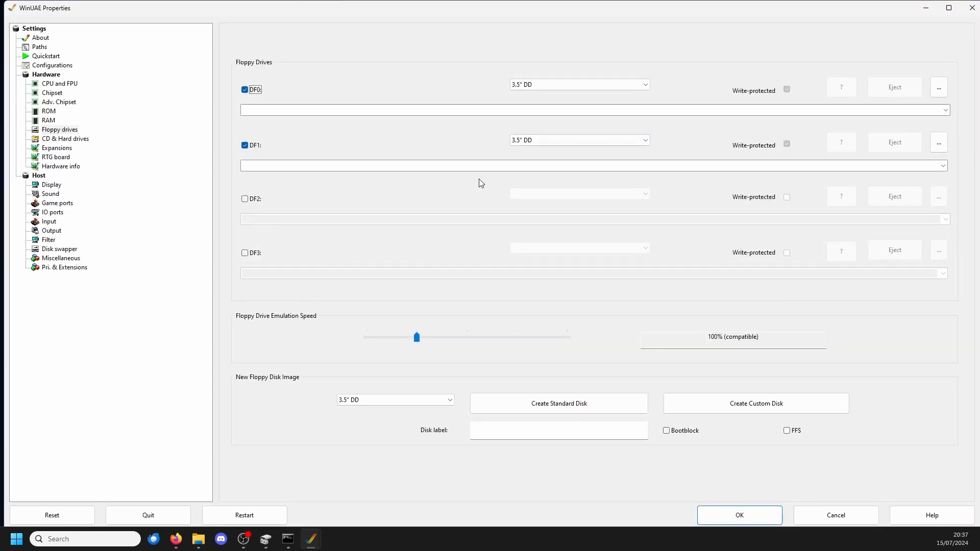
left_click(938, 87)
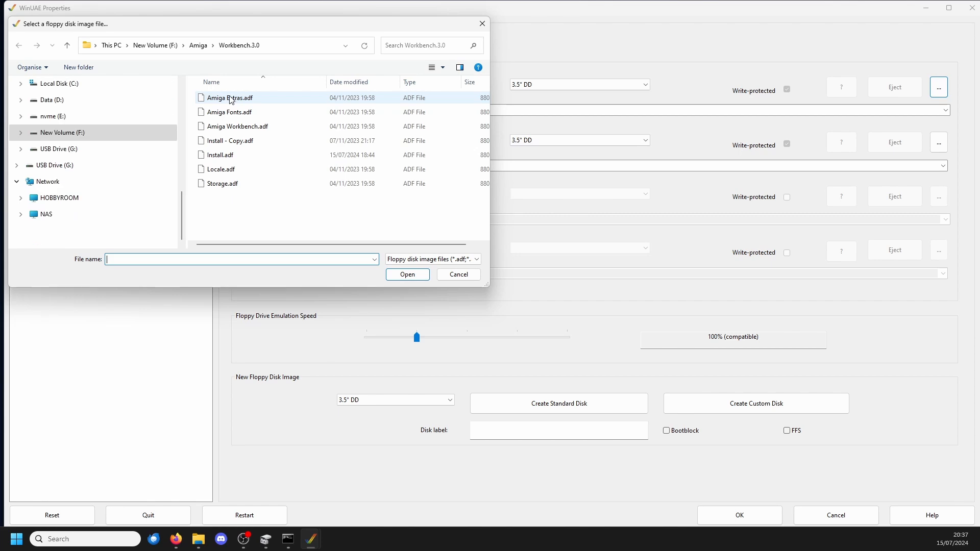
left_click(244, 130)
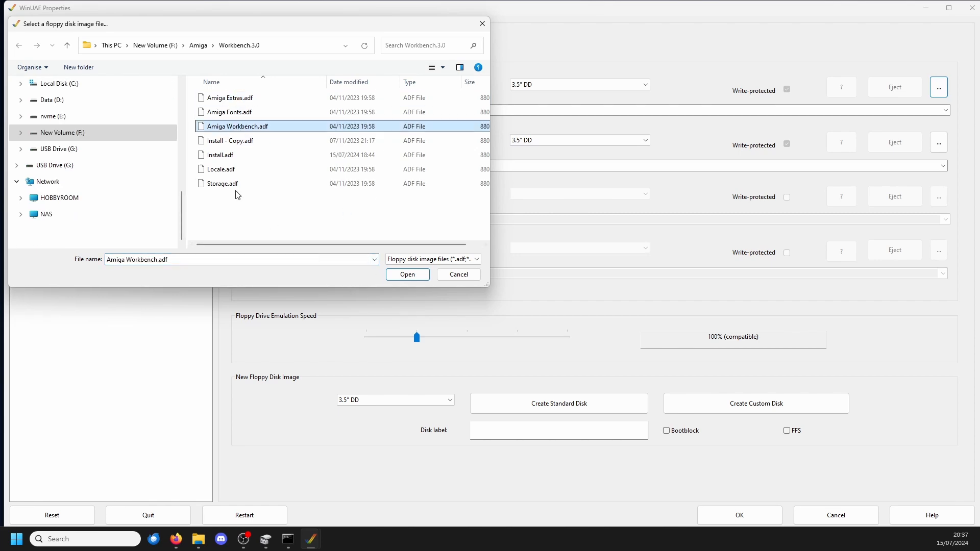
double_click(259, 128)
left_click(739, 515)
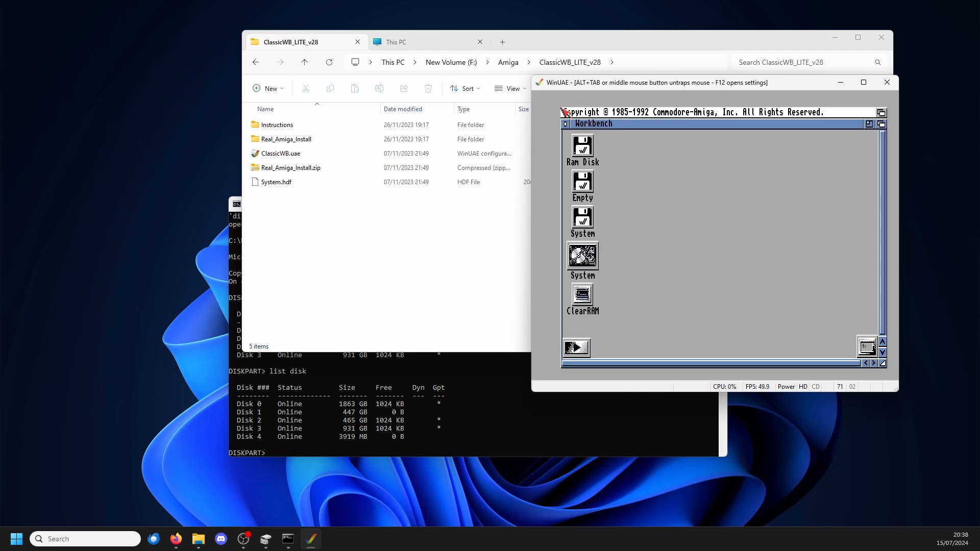
Step: Eject Amiga Workbench.adf from DF0 and restart the virtual machine to its settings
key("F12")
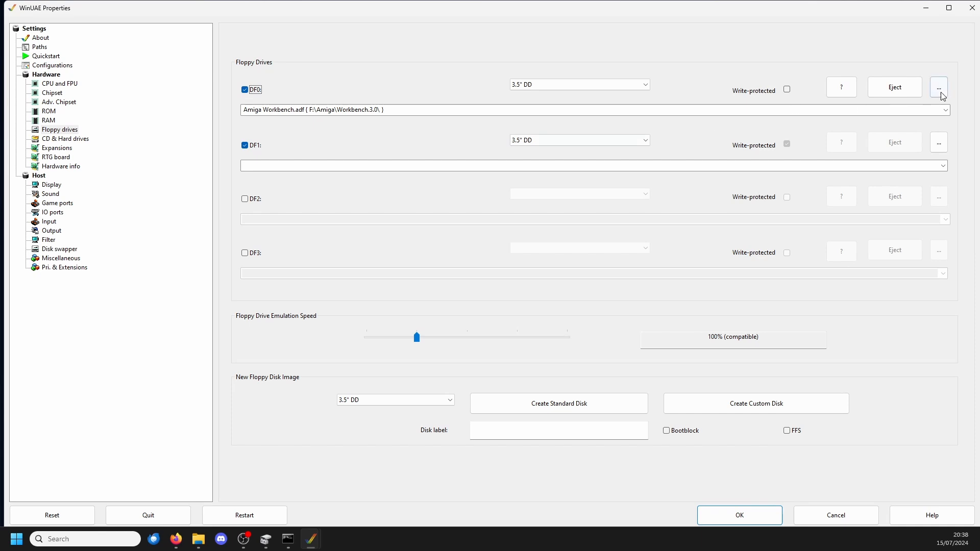
left_click(903, 98)
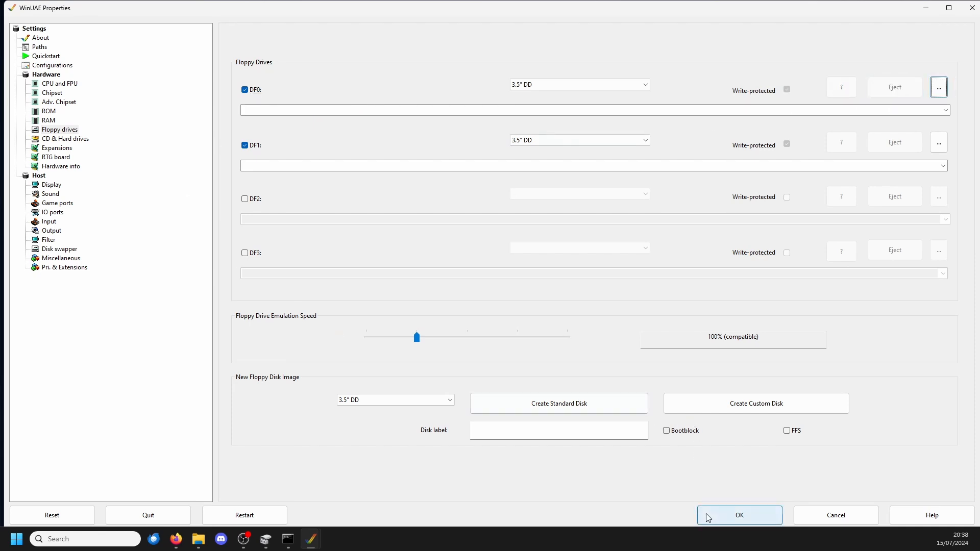
left_click(244, 514)
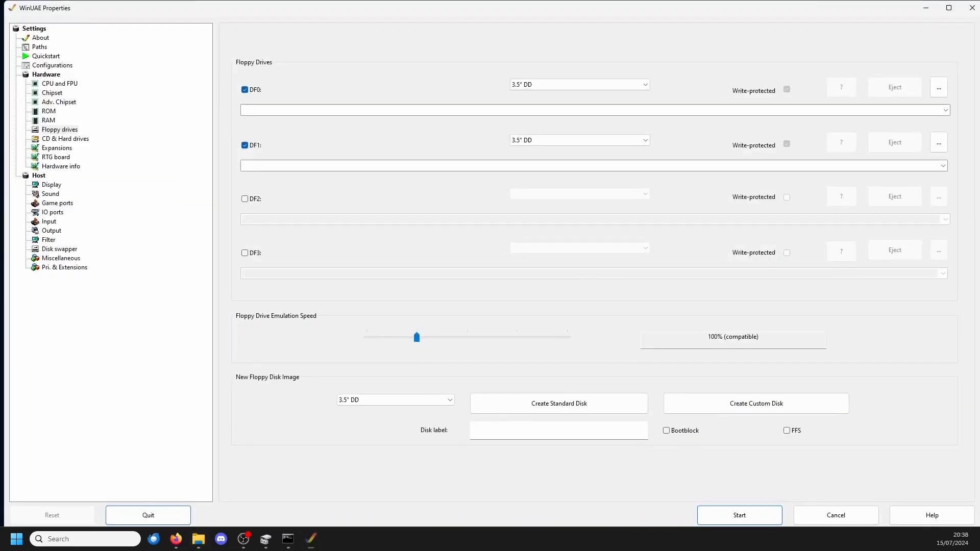
Step: Widen the path column of the mounted hard drives to read their full paths, and start the emulation
left_click(66, 139)
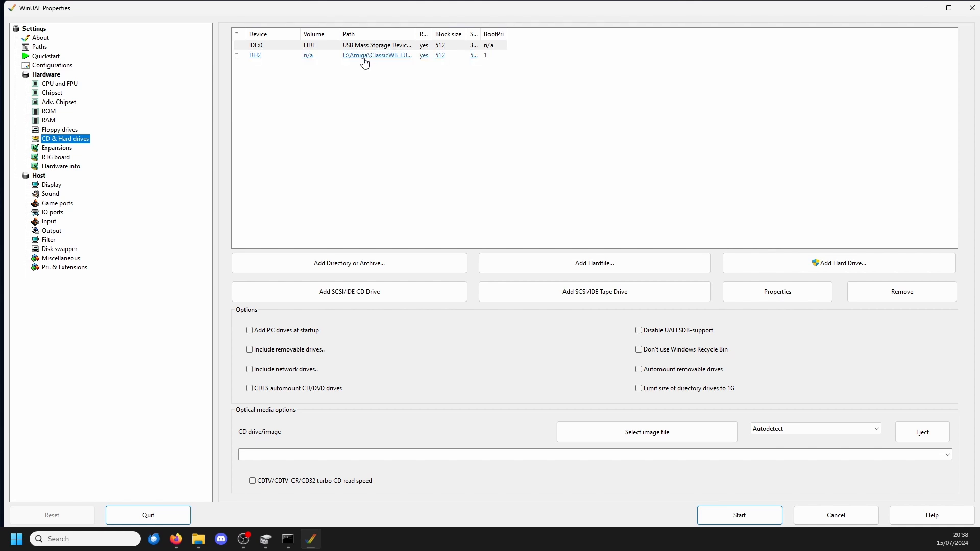
left_click_drag(417, 38, 554, 37)
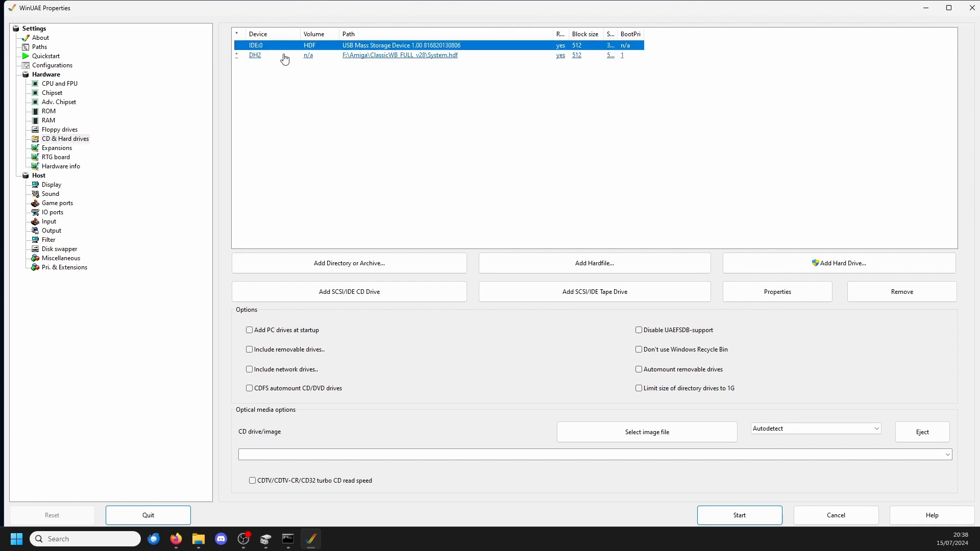
left_click(739, 515)
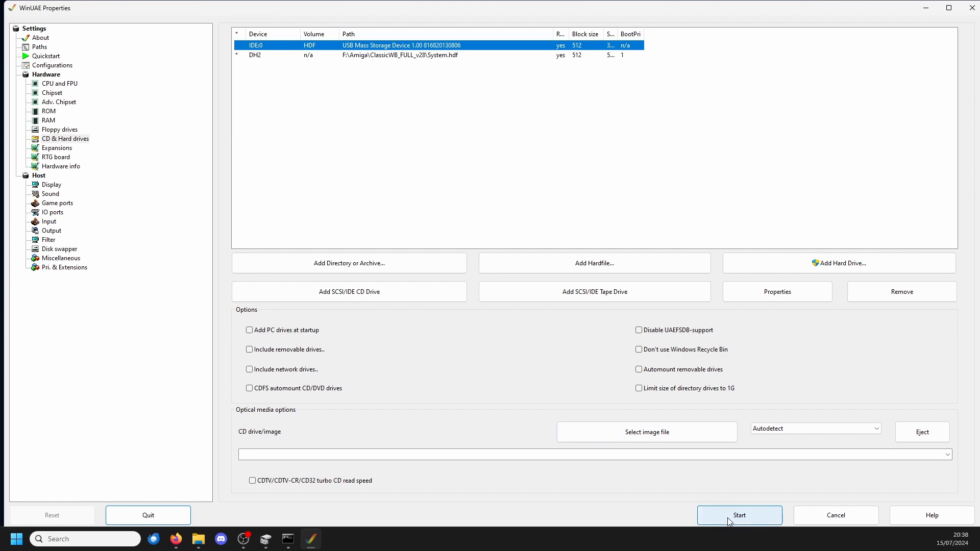
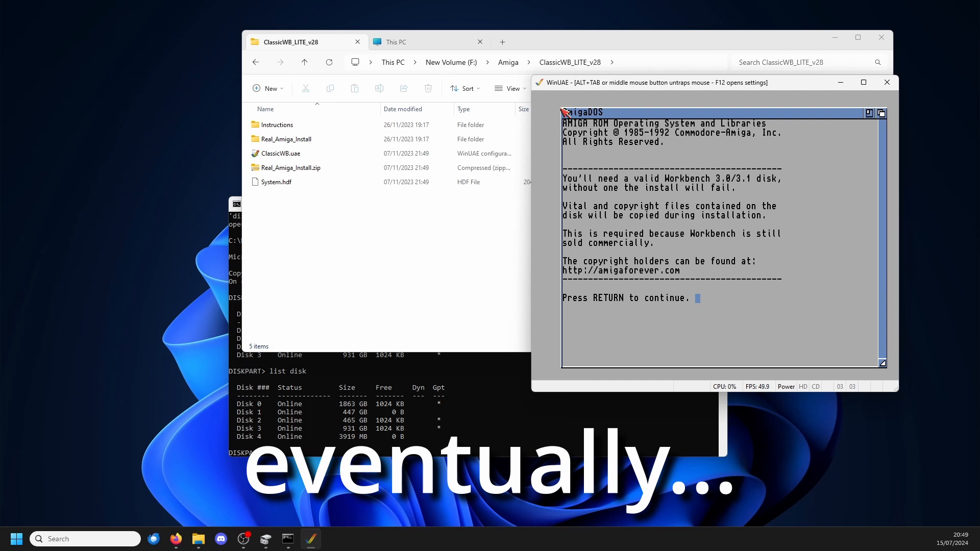
Step: Begin the ClassicWB install and insert Amiga Workbench.adf from the Workbench.3.0 folder into DF0
key("Return")
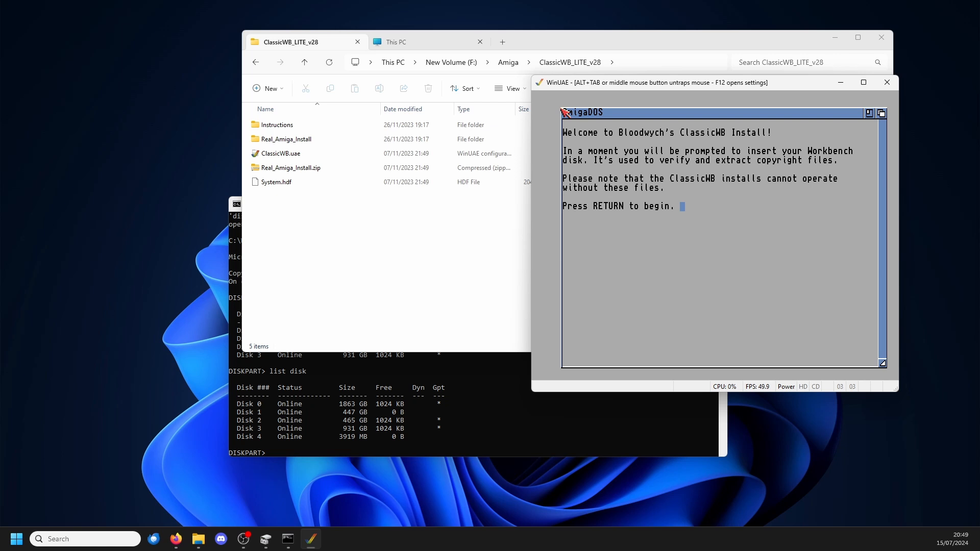
key("Return")
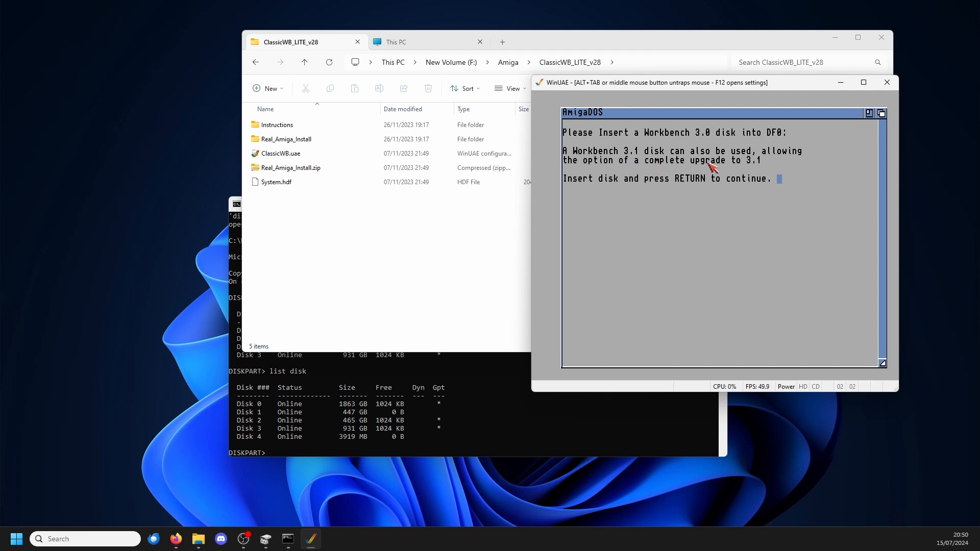
key("F12")
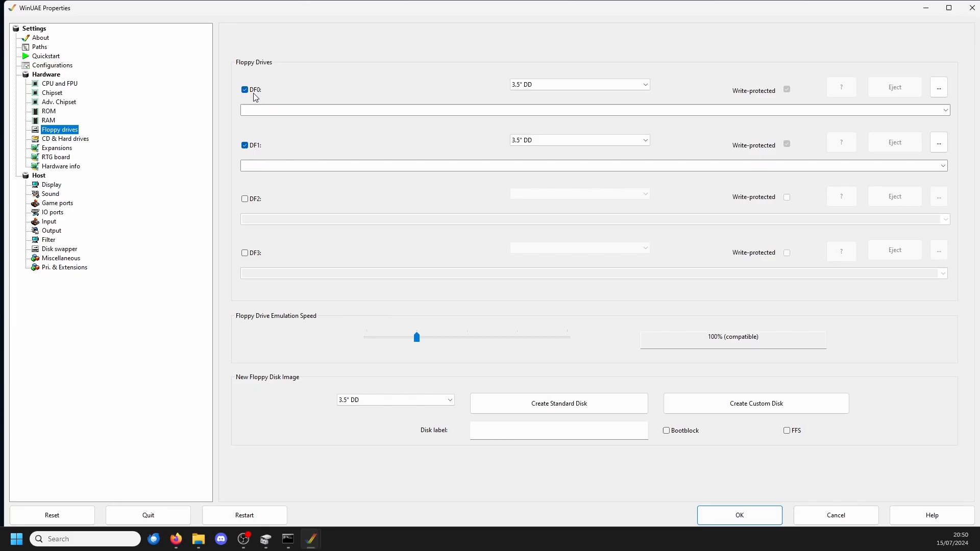
left_click(939, 87)
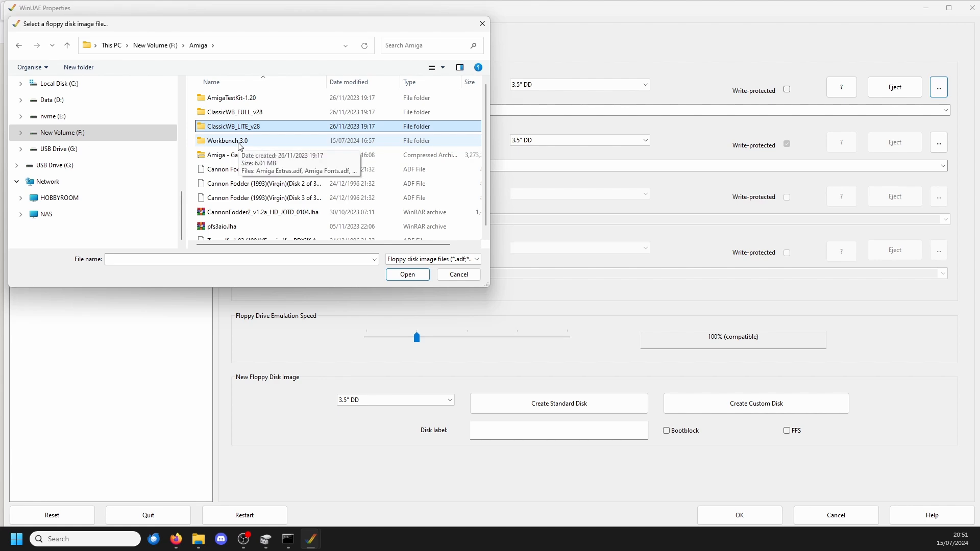
double_click(240, 141)
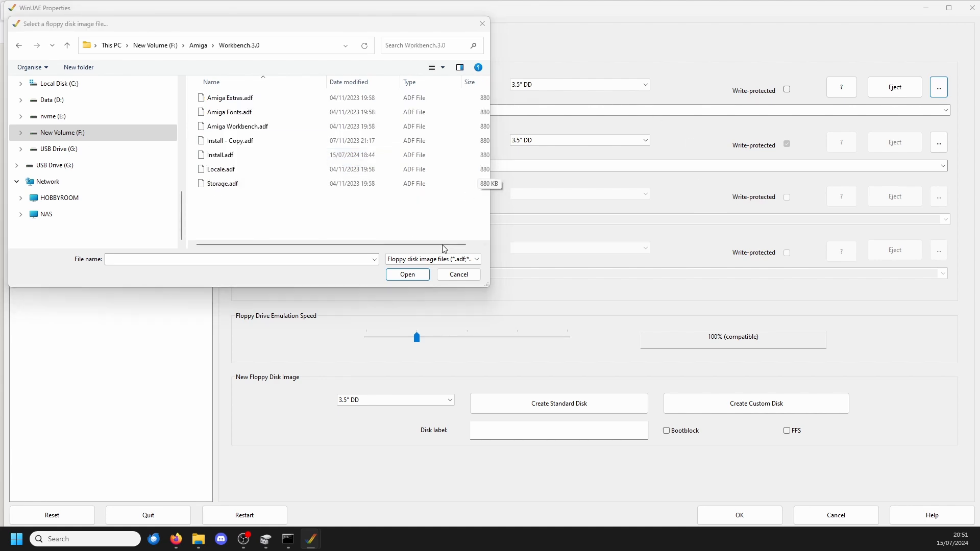
left_click(455, 274)
left_click(739, 516)
key("Return")
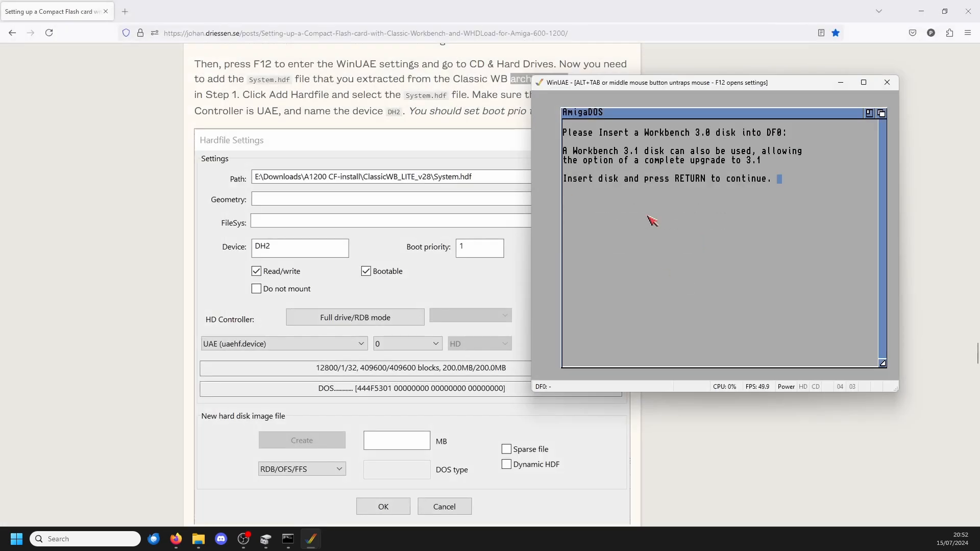
Step: Continue the install with the Workbench disk and accept the upgrade to Workbench 3.1
key("Return")
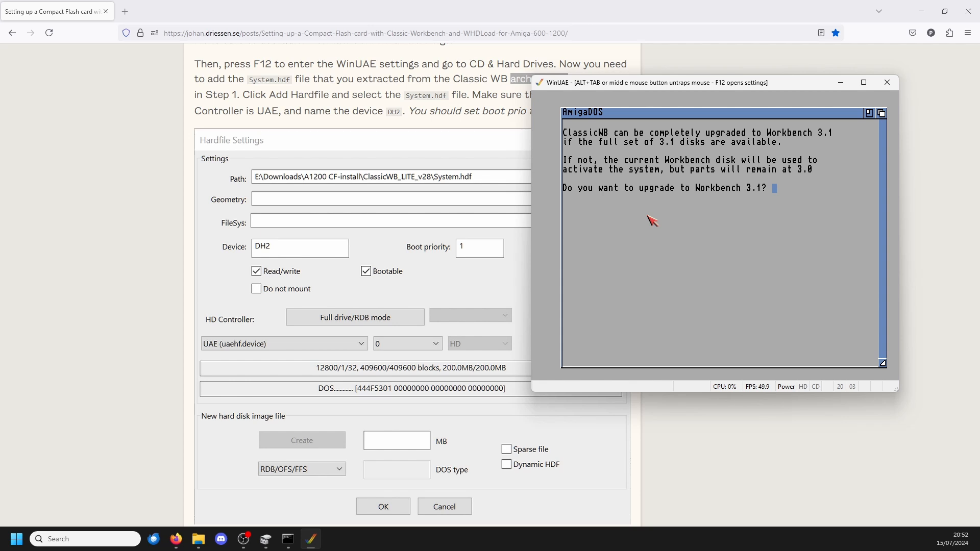
type("y")
key("Return")
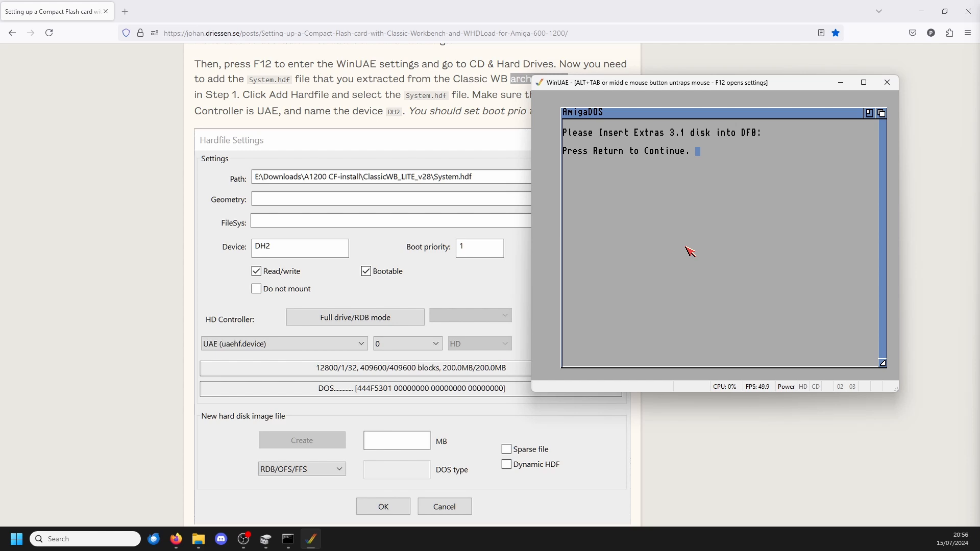
Step: Replace the disk in DF0 with Amiga Extras.adf and continue the installation
key("F12")
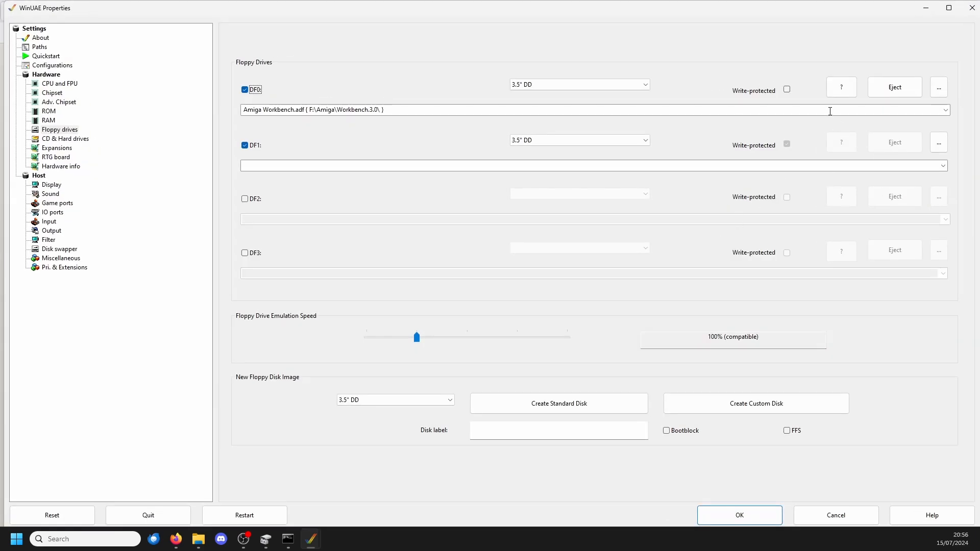
left_click(938, 87)
left_click(240, 98)
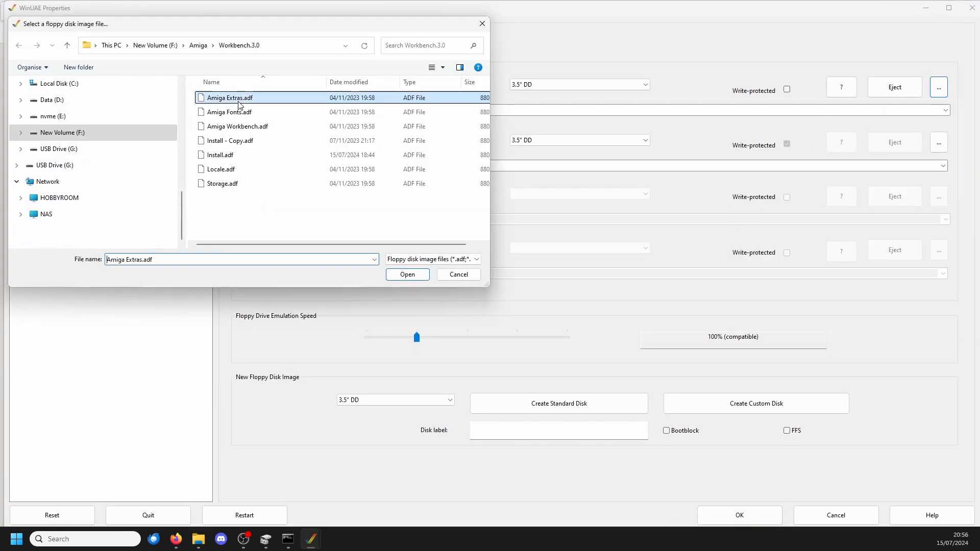
left_click(407, 274)
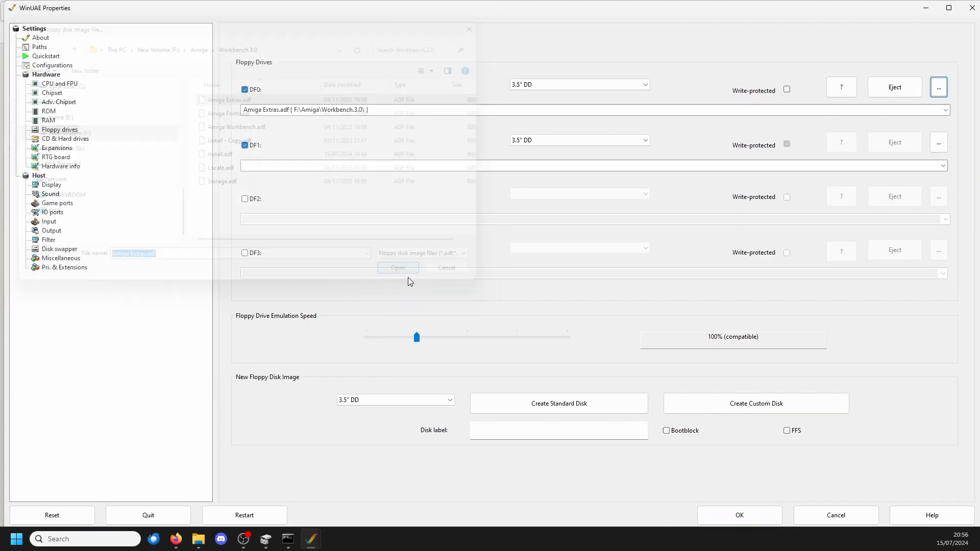
left_click(741, 516)
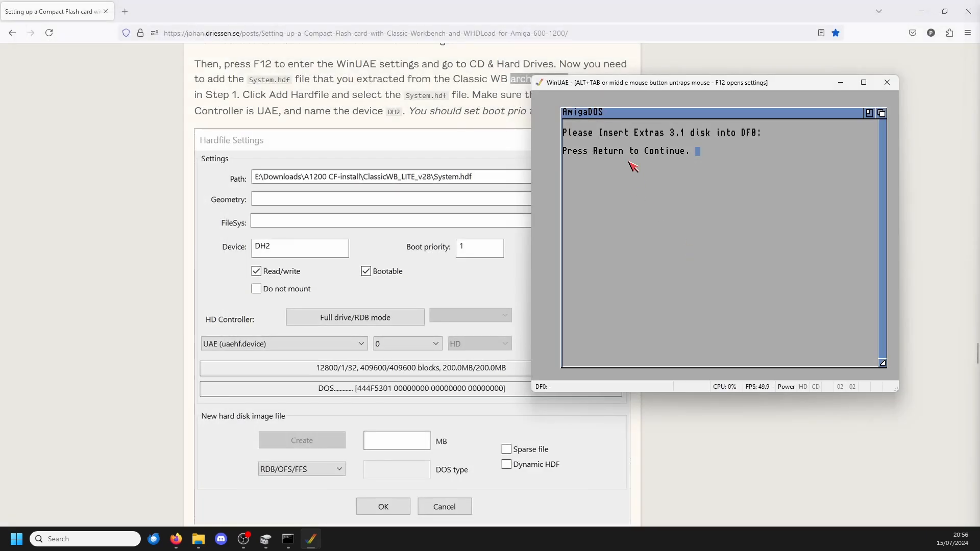
key("Return")
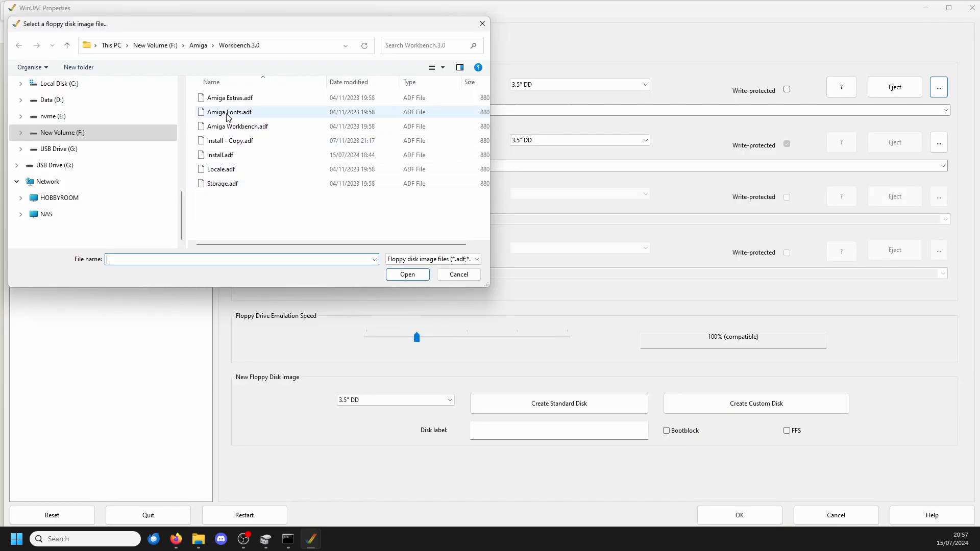
Step: Replace the disk in DF0 with Amiga Fonts.adf and continue the installation
left_click(227, 112)
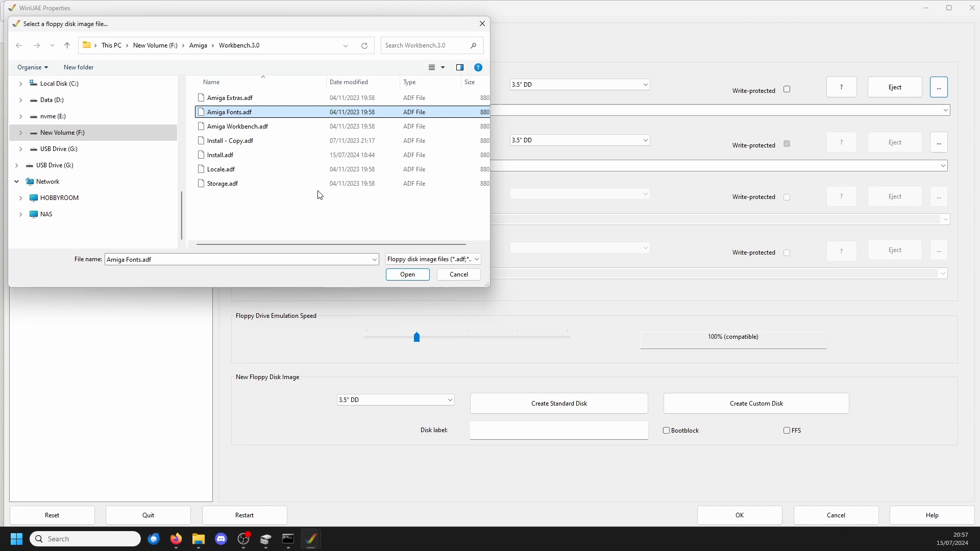
left_click(408, 274)
left_click(738, 515)
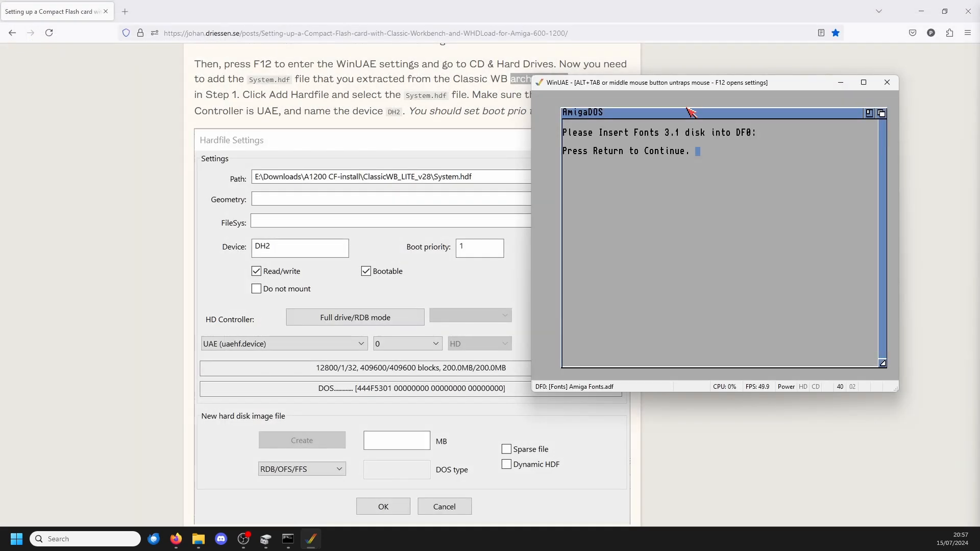
key("Return")
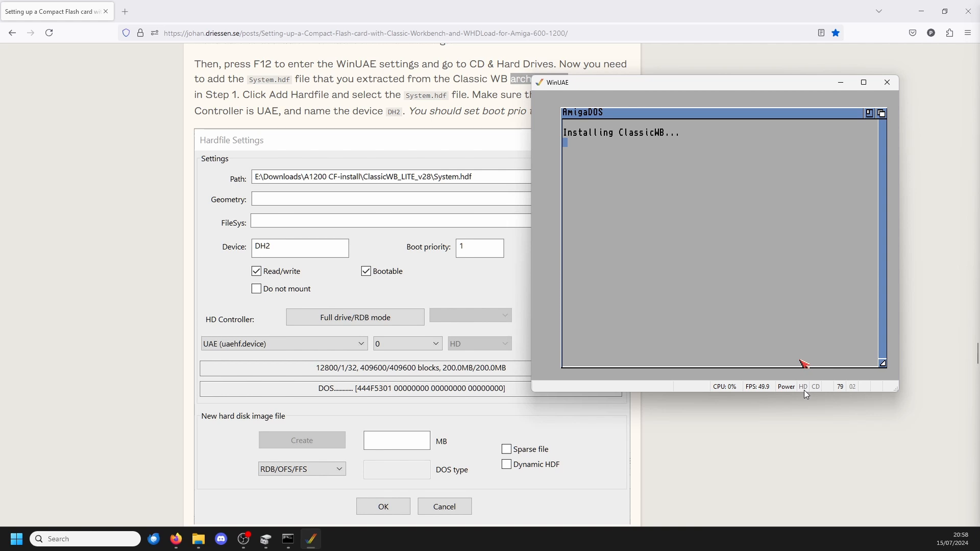
Step: Replace the disk in DF0 with Install.adf and continue the installation
left_click(716, 257)
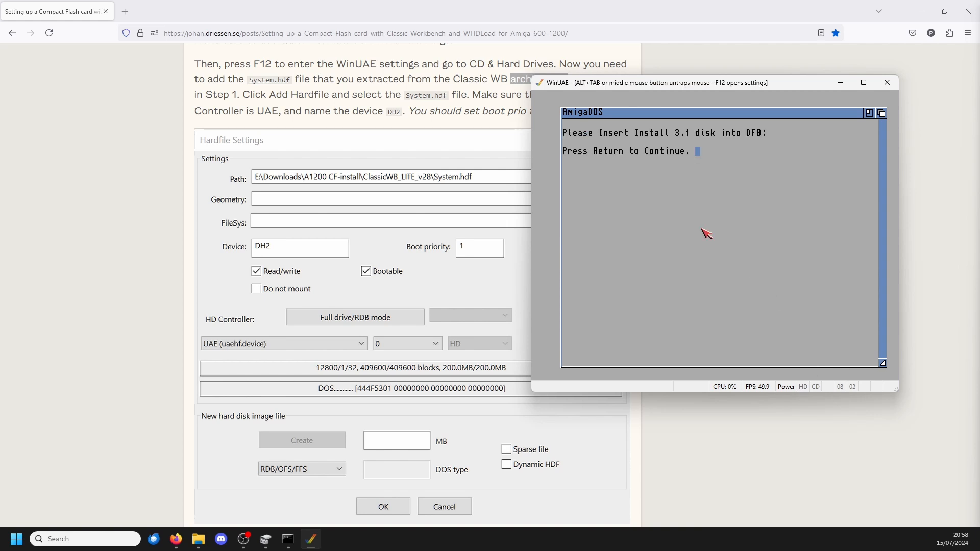
key("F12")
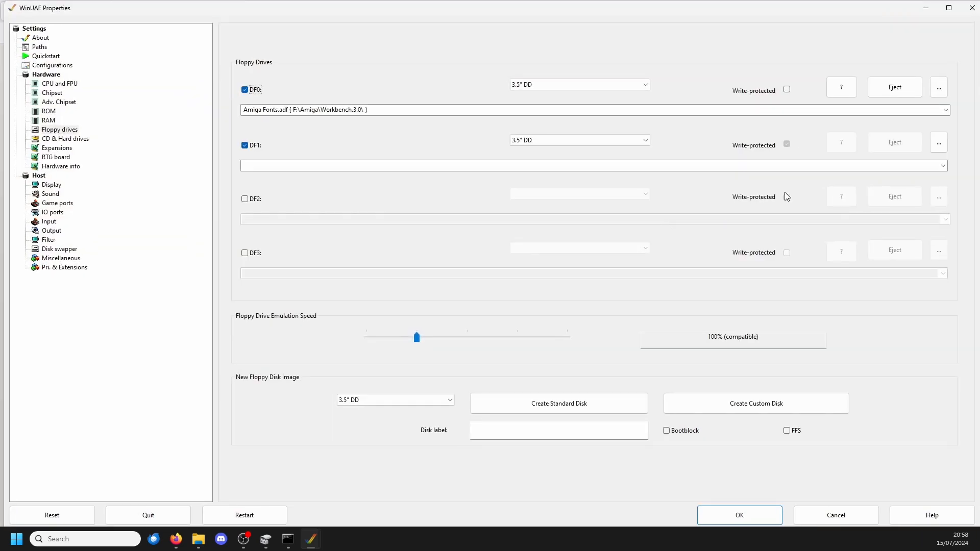
left_click(938, 86)
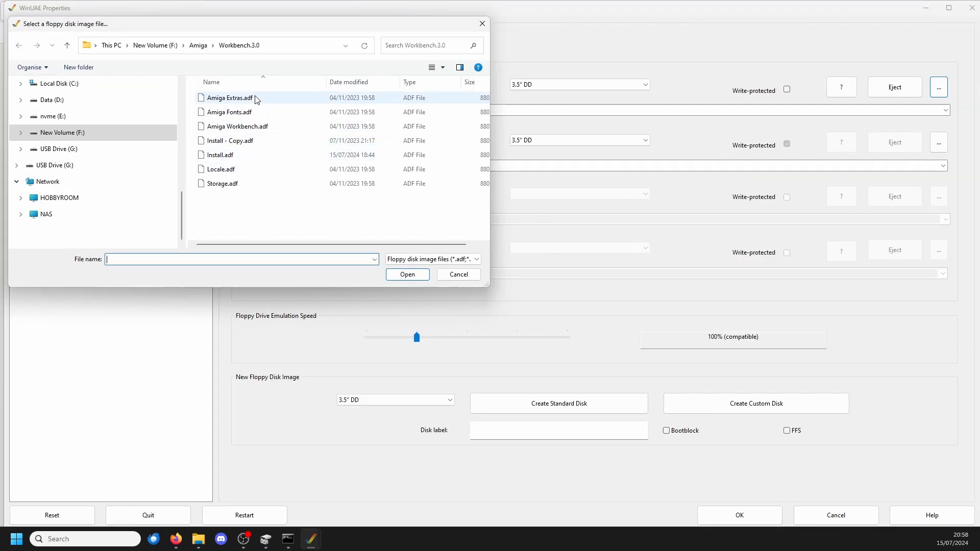
left_click(249, 155)
double_click(247, 157)
left_click(740, 515)
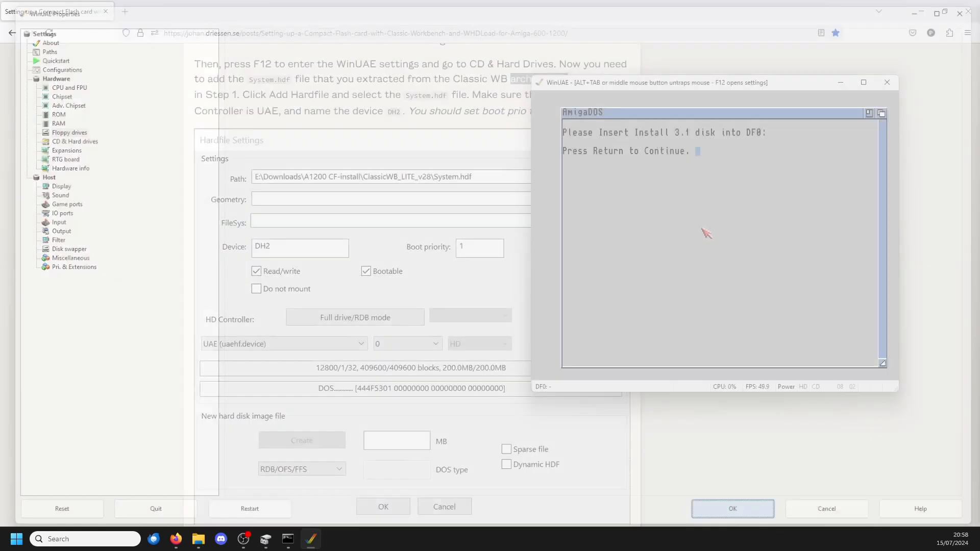
key("Return")
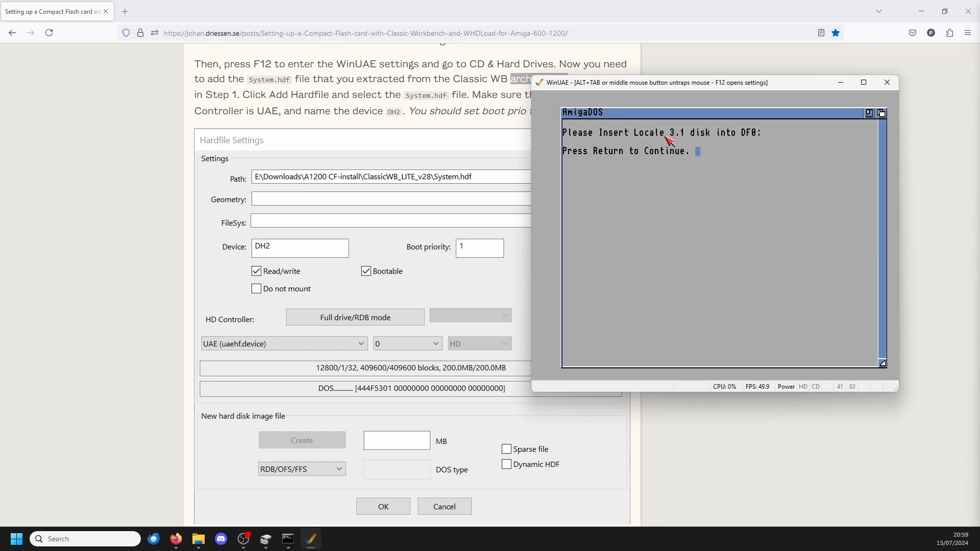
Step: Replace the disk in DF0 with Locale.adf and continue the installation
key("F12")
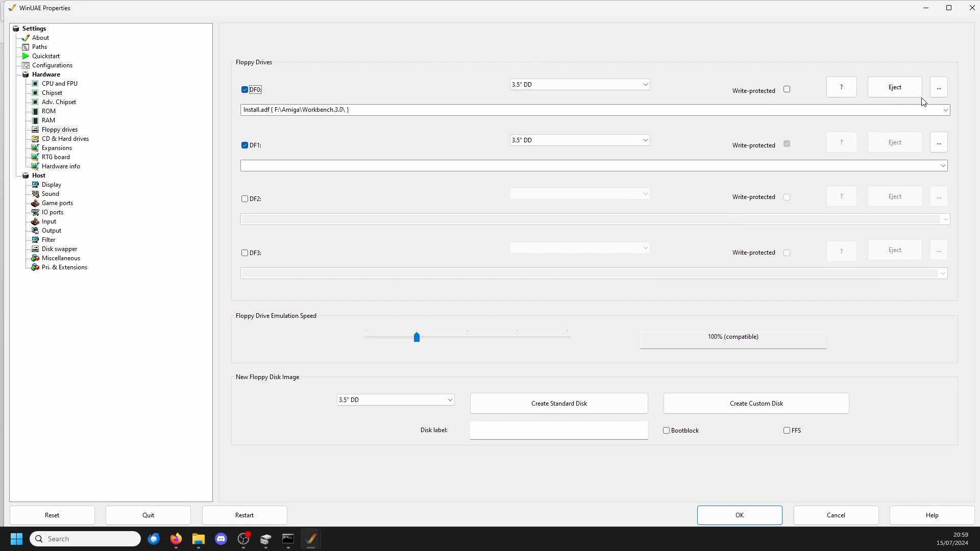
left_click(938, 87)
key("Return")
left_click(739, 514)
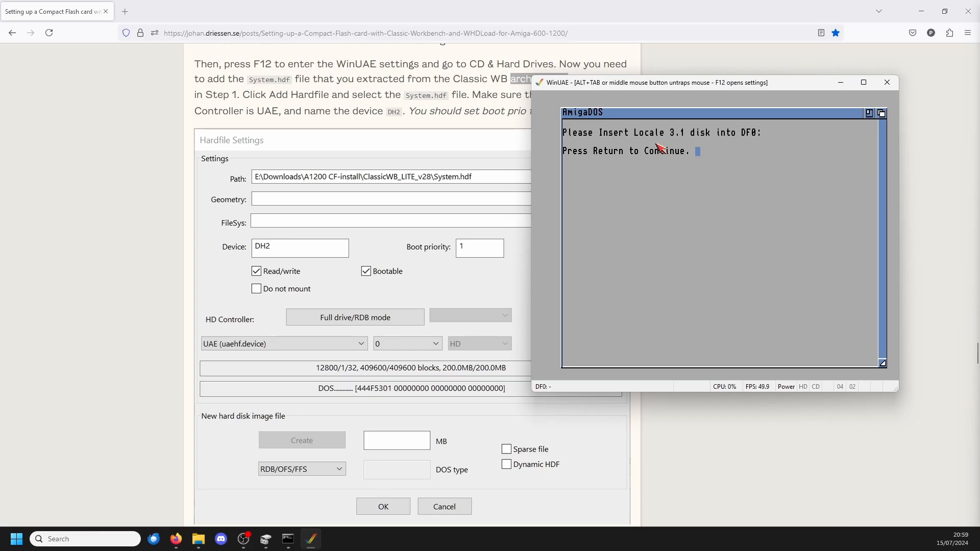
key("Return")
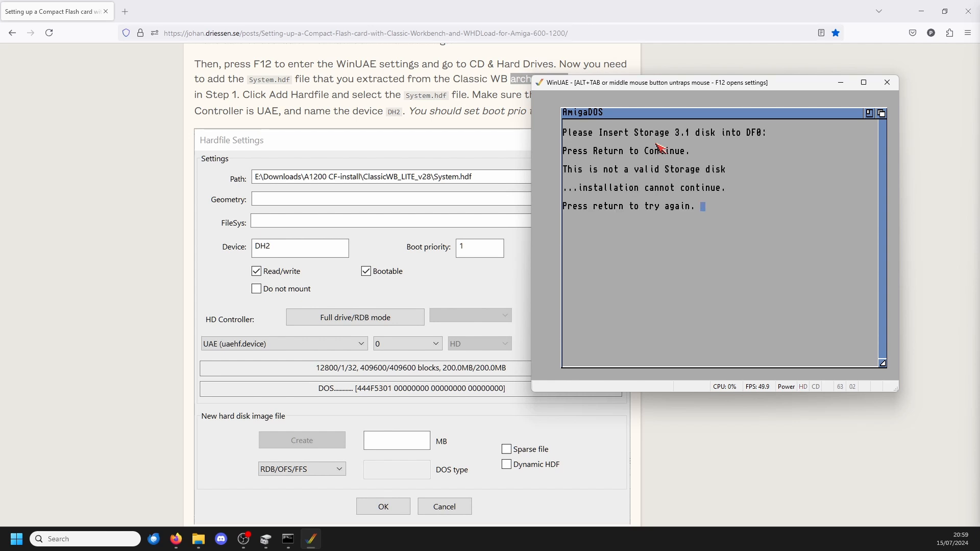
Step: Replace the disk in DF0 with Storage.adf and continue the installation
key("F12")
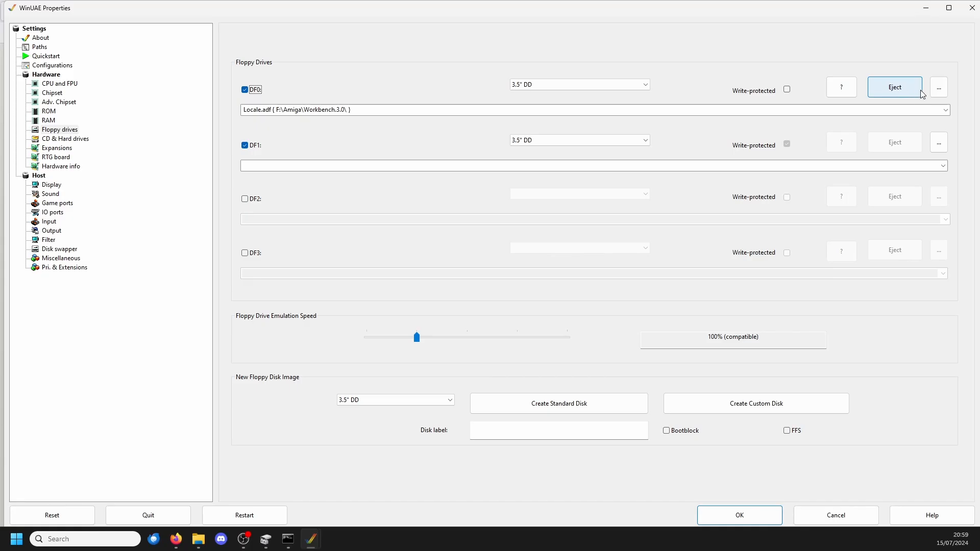
left_click(938, 87)
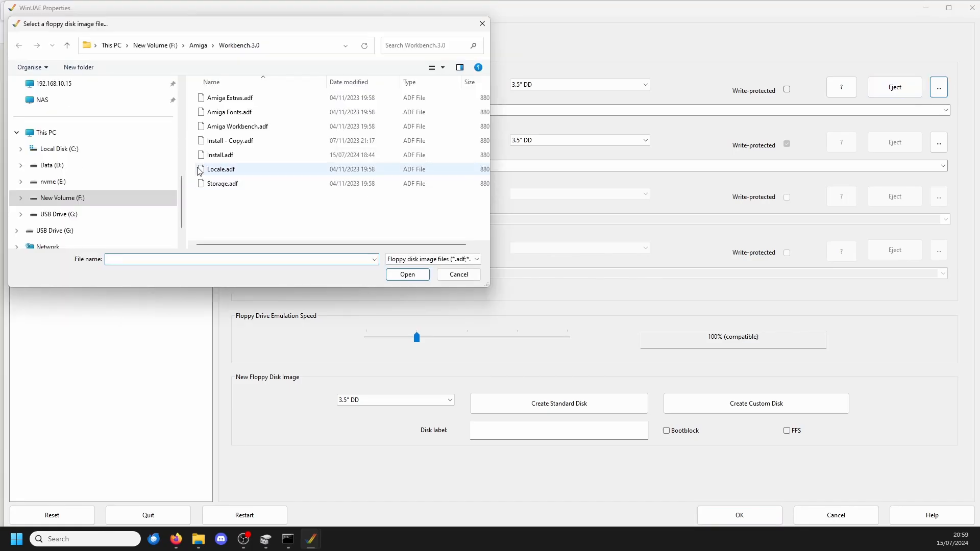
left_click(229, 185)
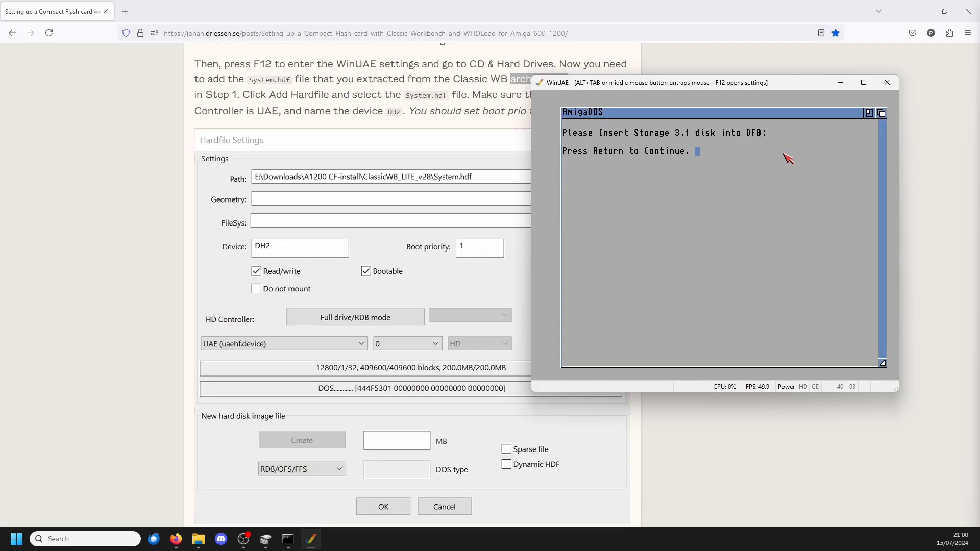
key("Return")
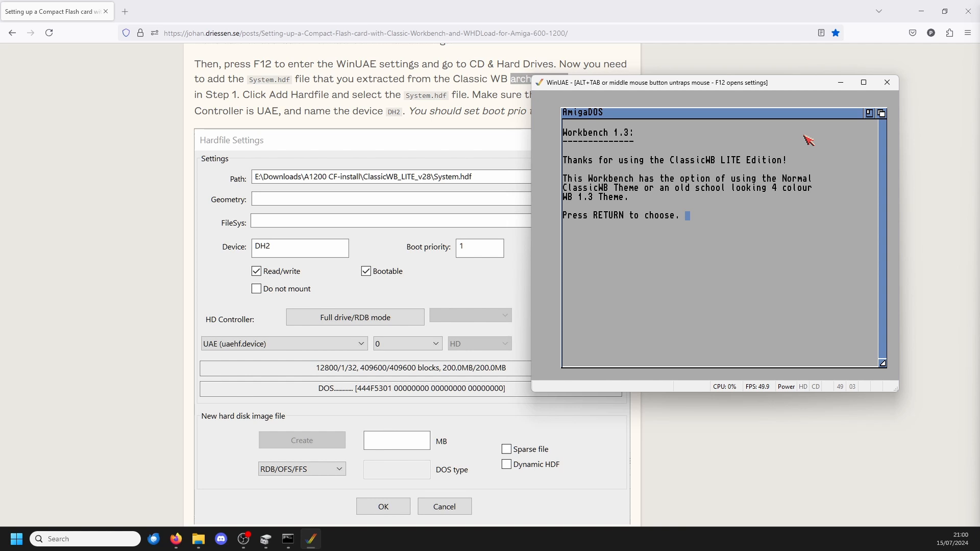
Step: Choose the ClassicWB theme with the 16 colours palette and None as the additional theme
key("Return")
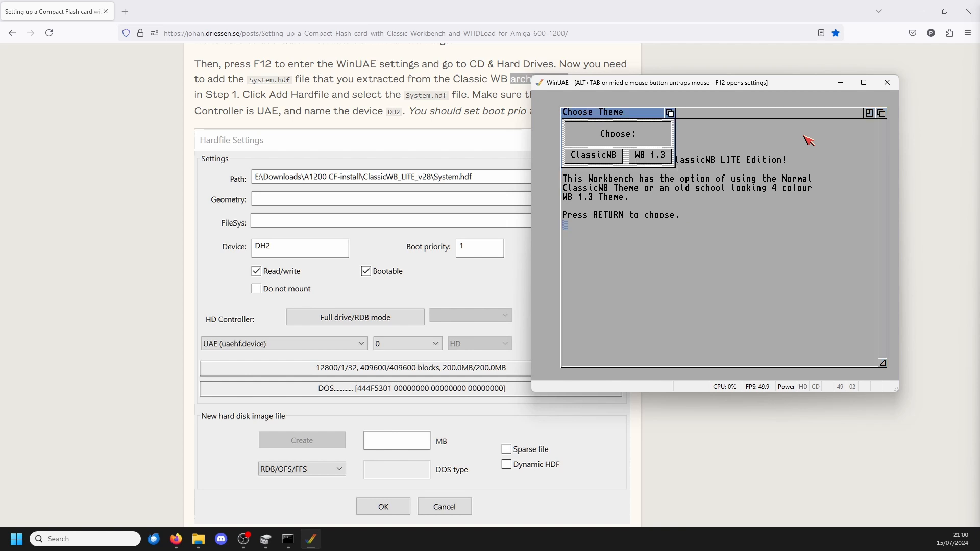
left_click(600, 158)
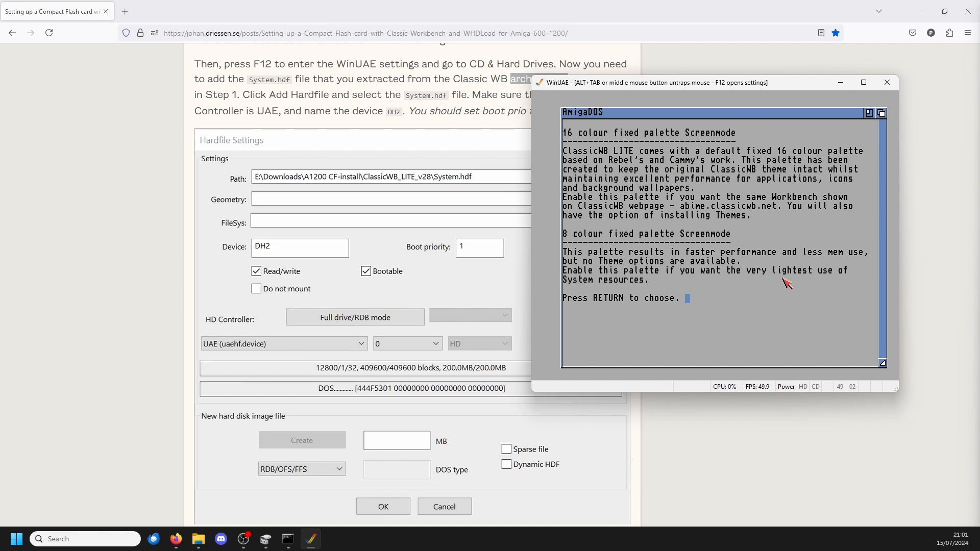
key("Return")
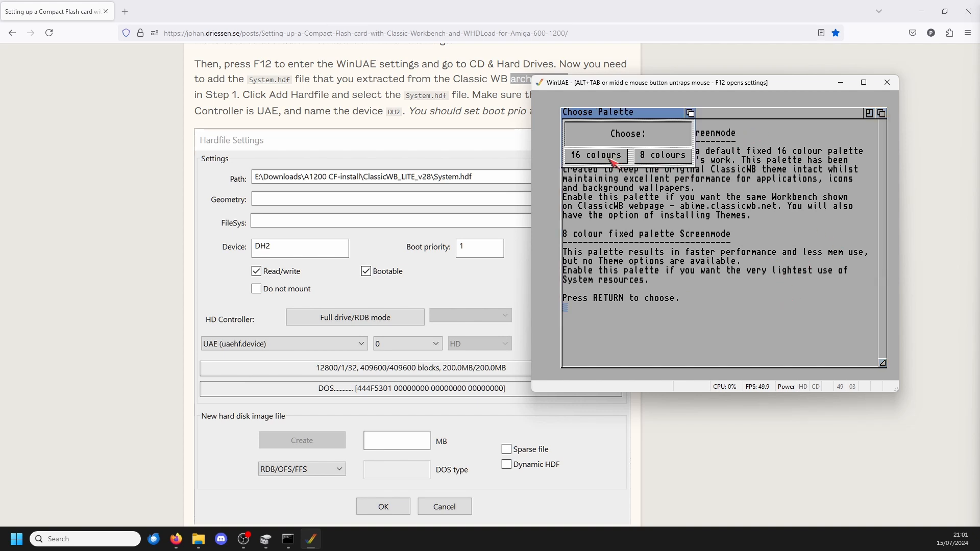
left_click(597, 158)
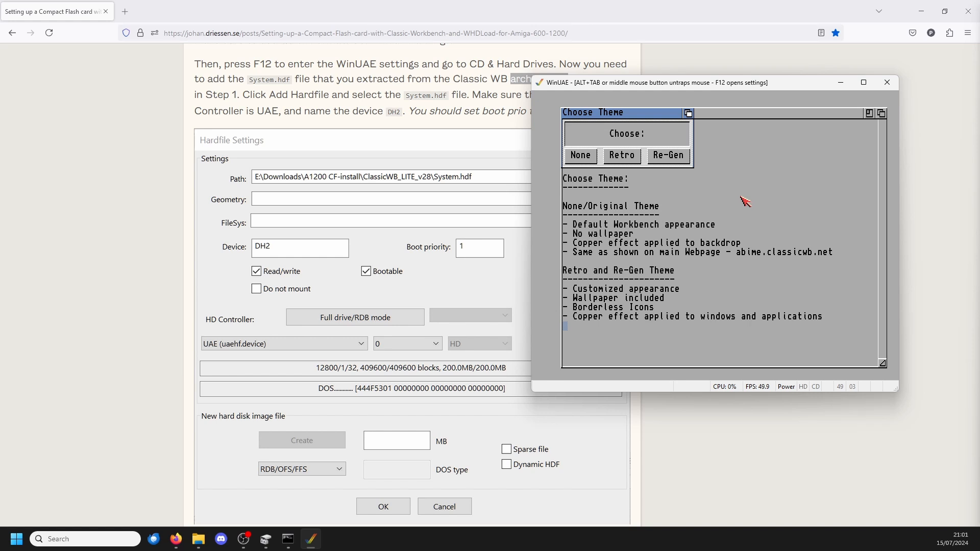
left_click(591, 159)
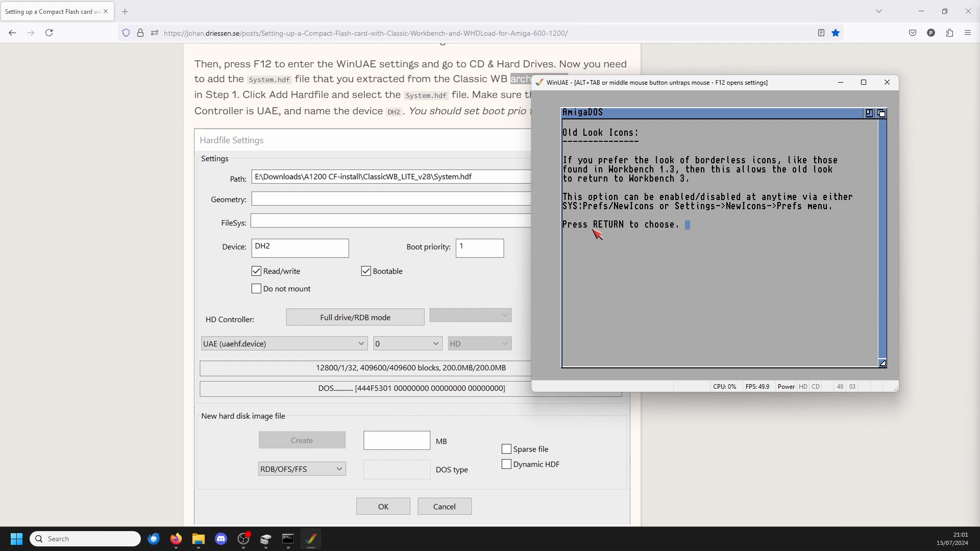
Step: Disable the old look icons and enable the black border for Workbench
key("Return")
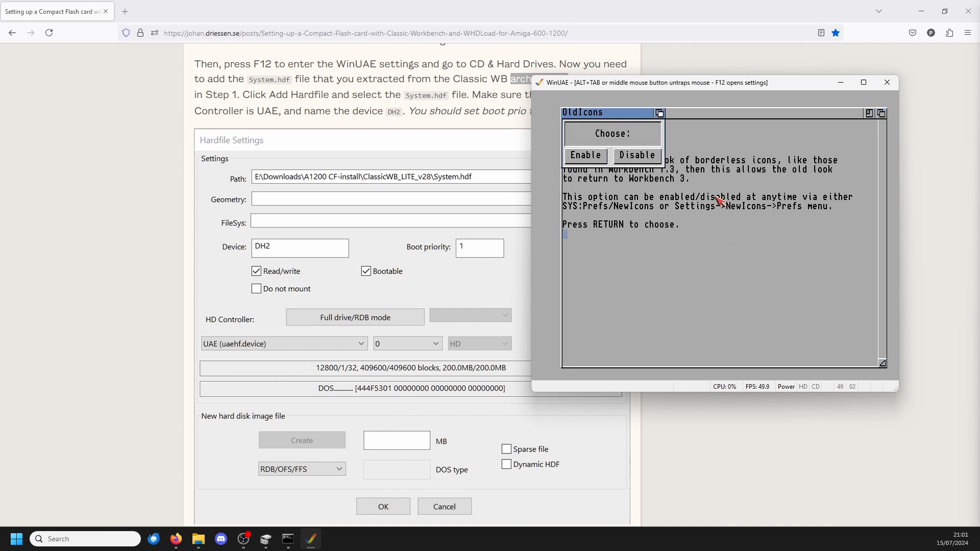
left_click(654, 159)
key("Return")
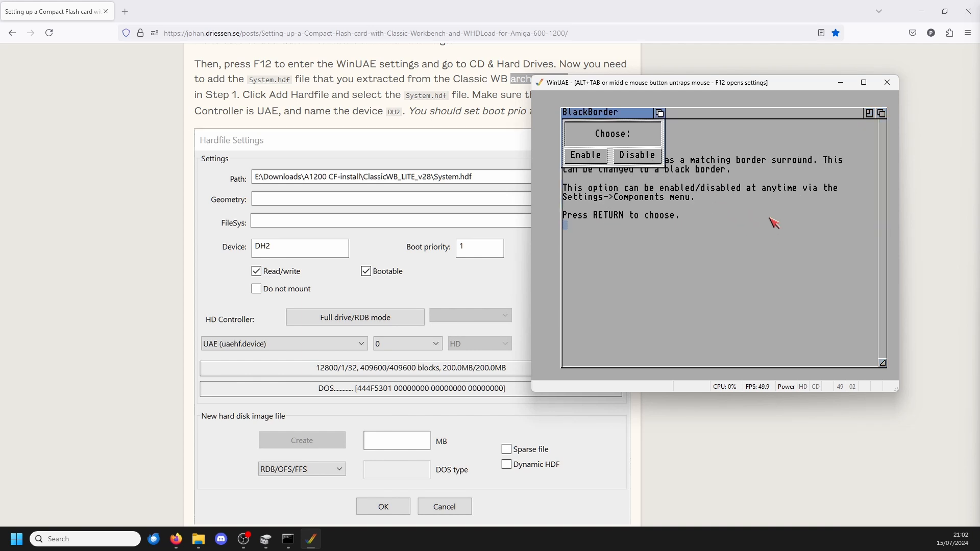
left_click(595, 159)
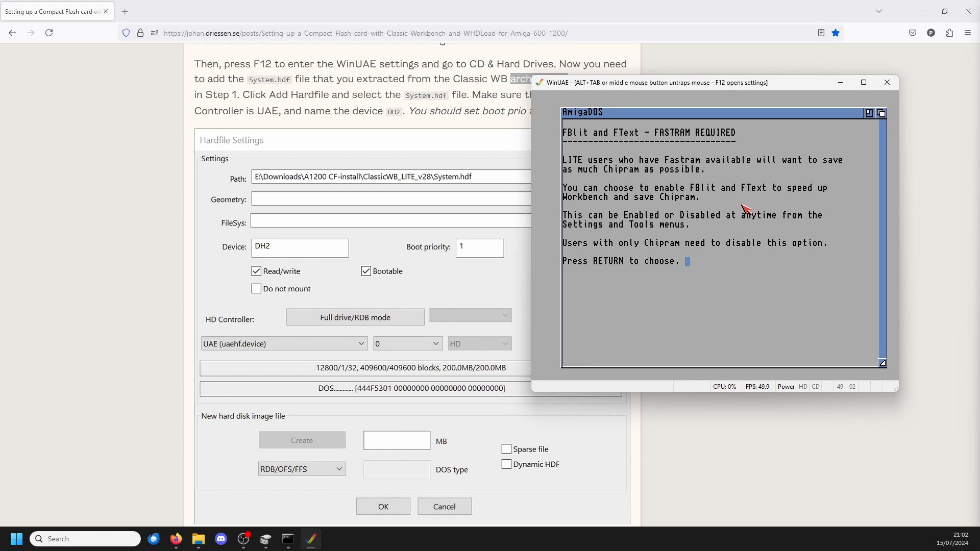
Step: Enable FBlit and FText support and enable StackAttack in the ClassicWB installer
key("Return")
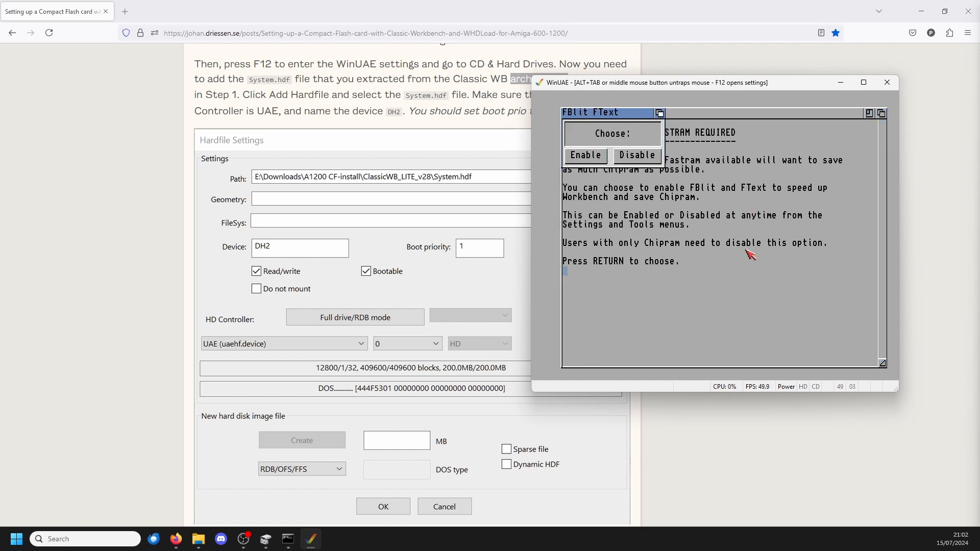
left_click(591, 158)
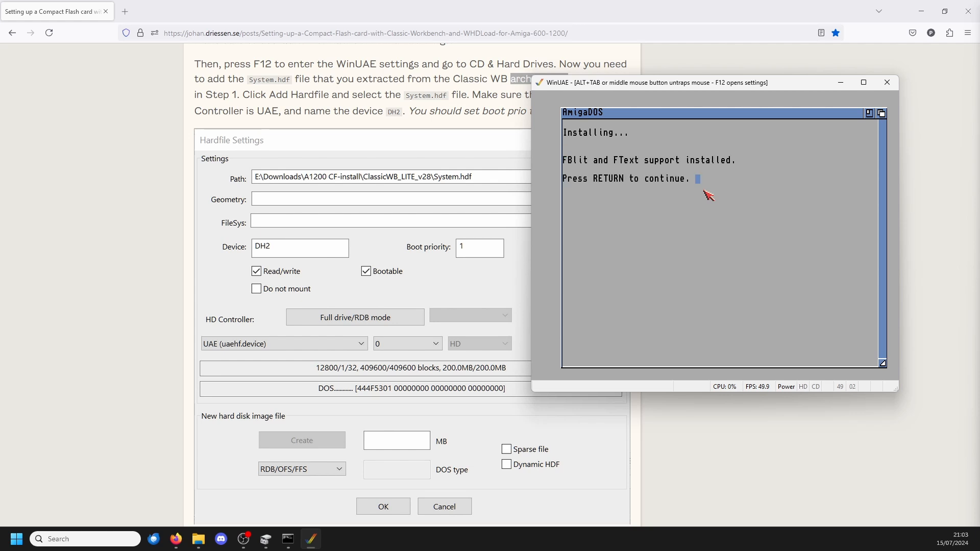
key("Return")
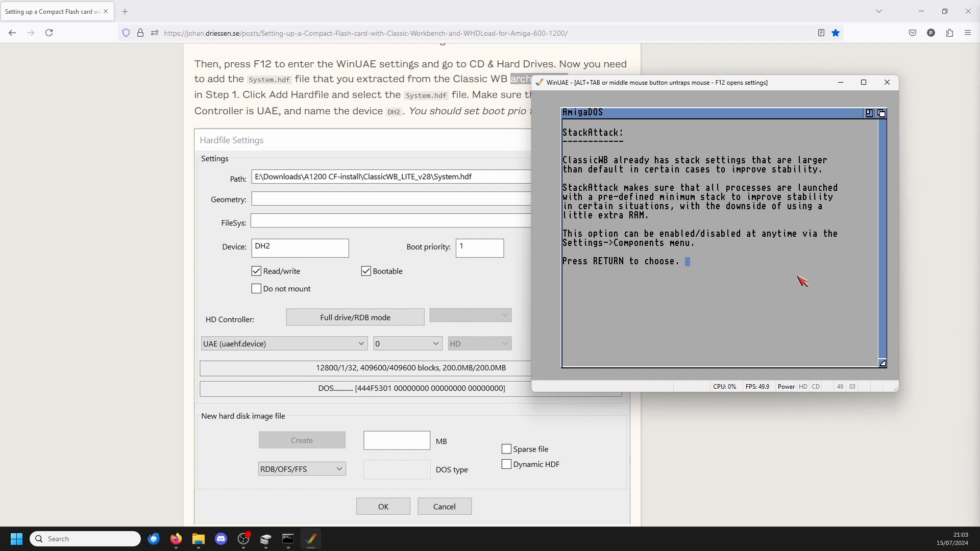
key("Return")
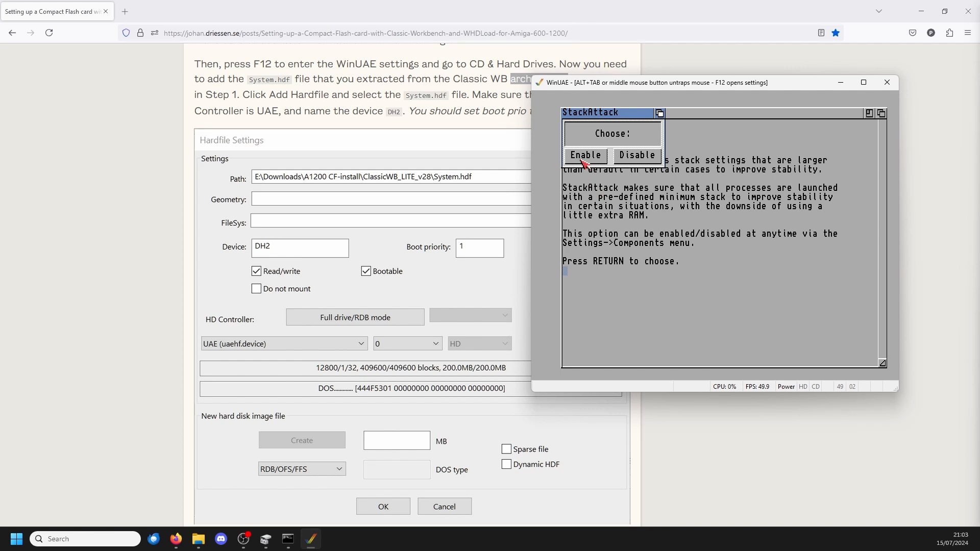
left_click(582, 160)
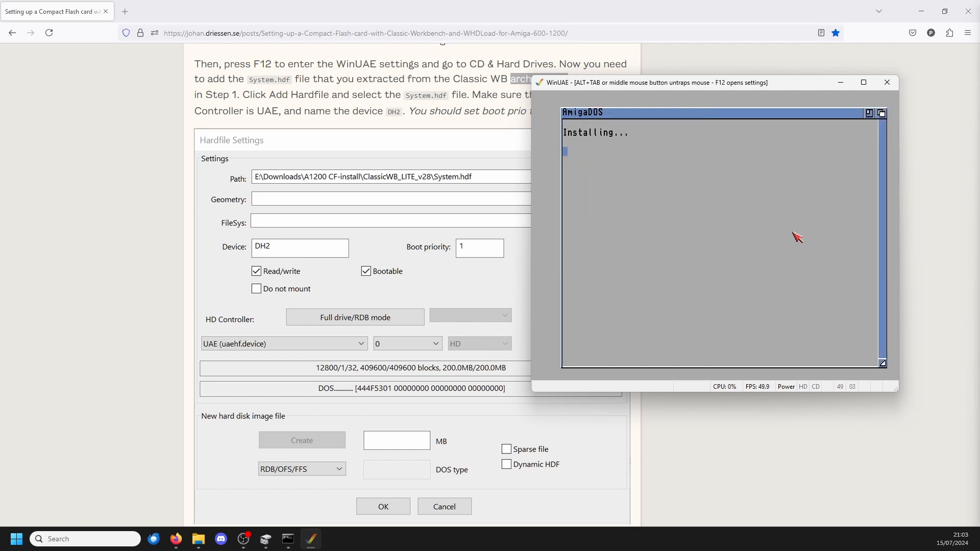
Step: Enable Hard Drive ENV and continue past the AntiClick option
key("Return")
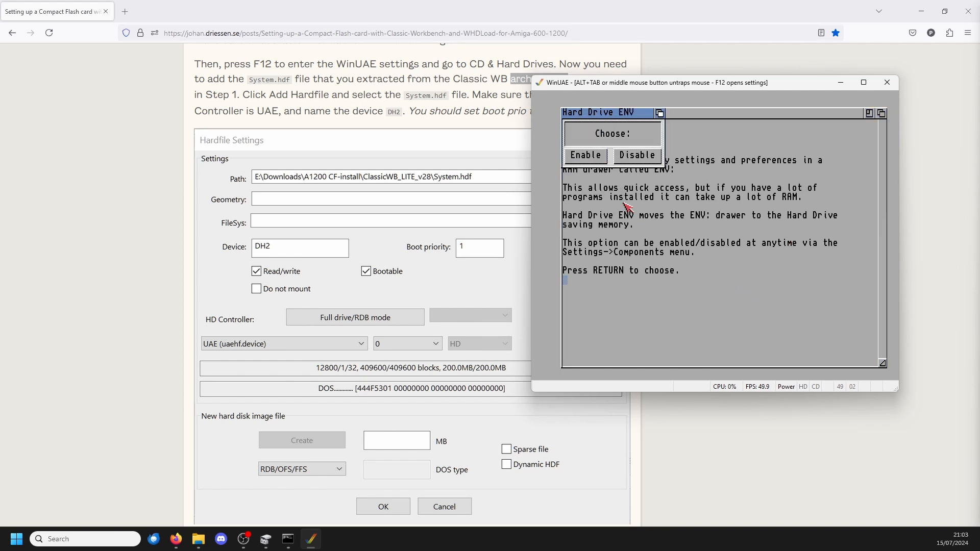
left_click(596, 159)
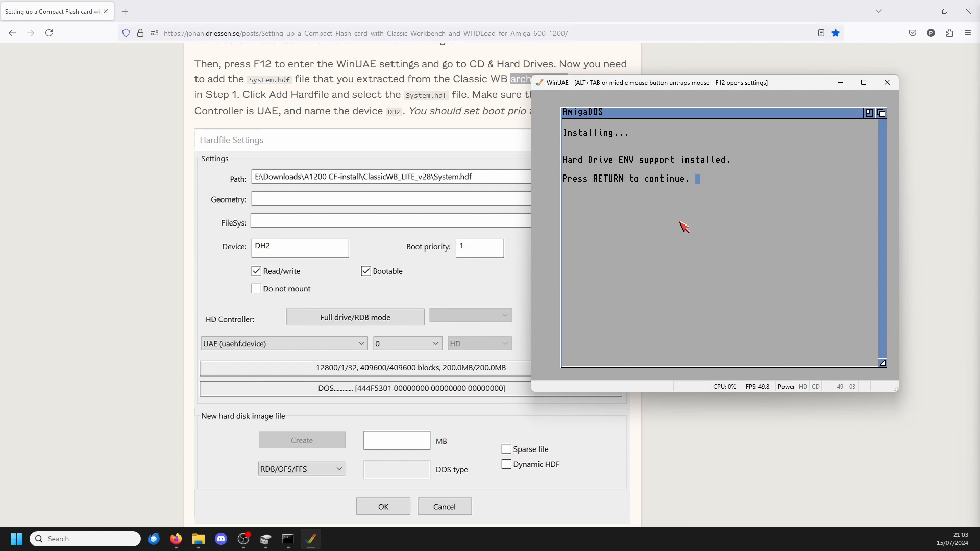
key("Return")
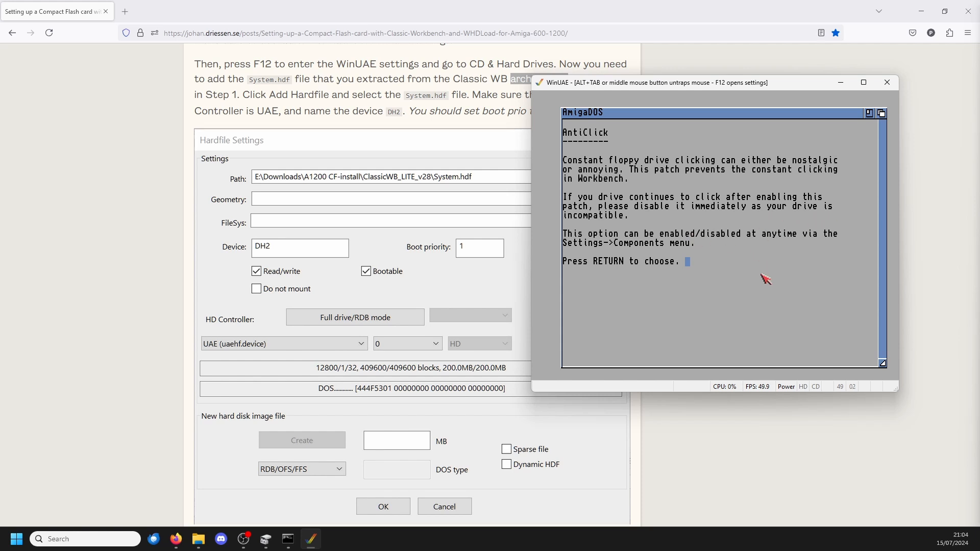
key("Return")
key("Return")
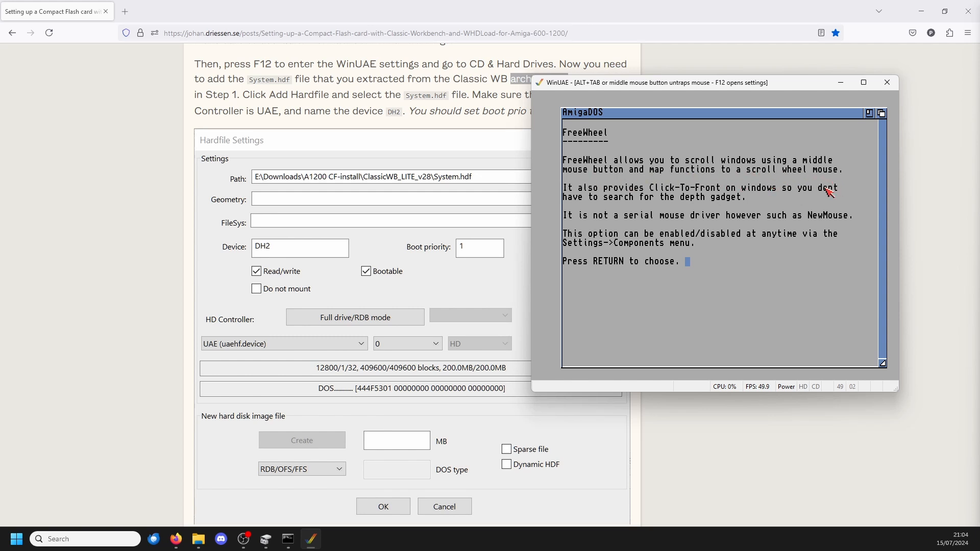
Step: Enable FreeWheel and the SmartWin patch to finish the ClassicWB installation
key("Return")
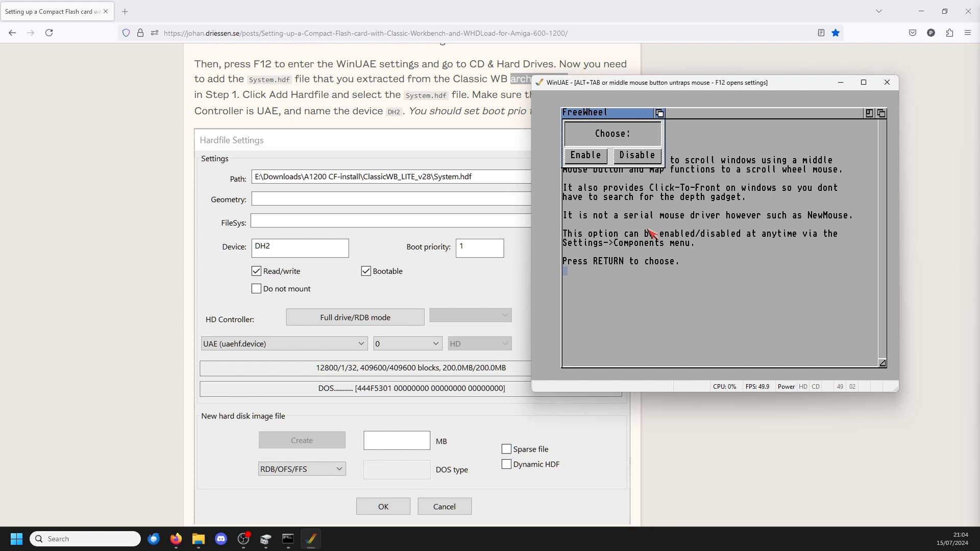
left_click(582, 155)
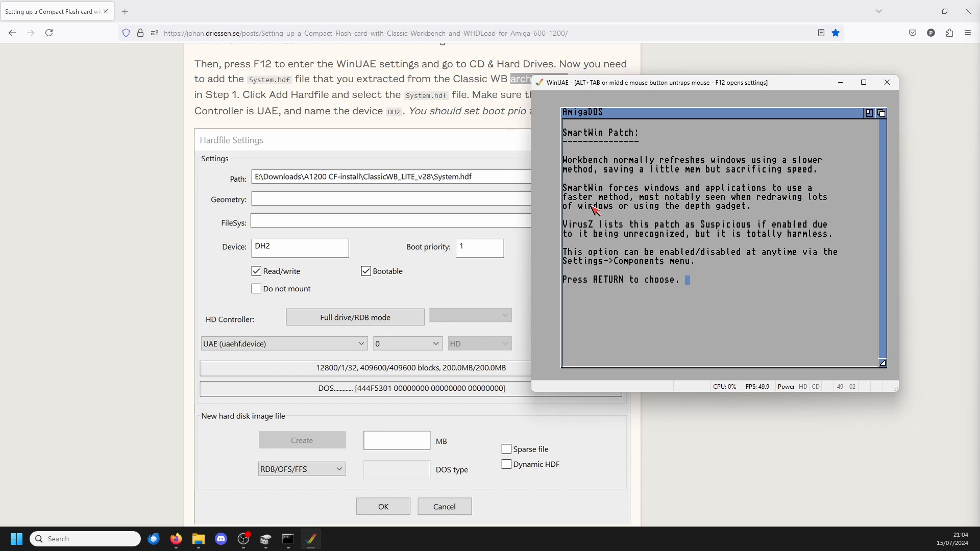
key("Return")
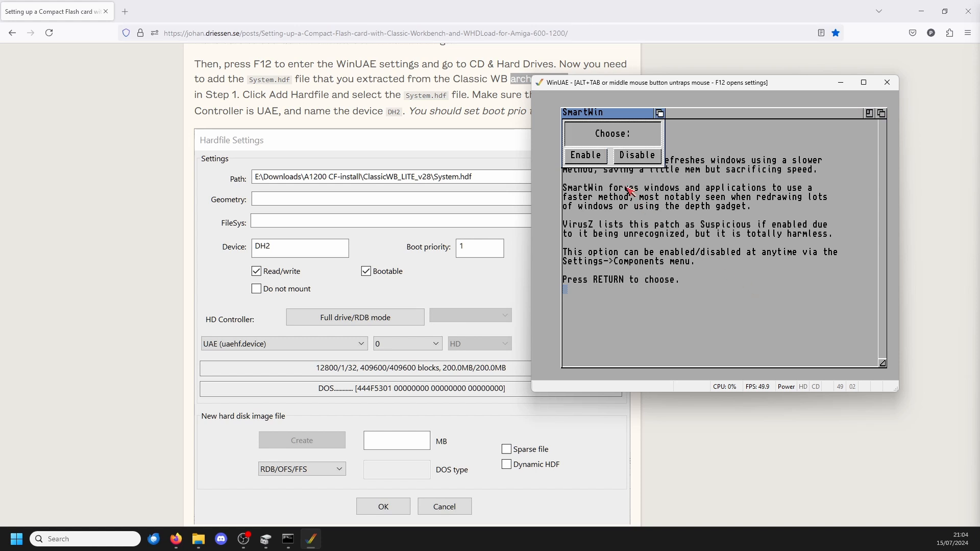
left_click(595, 157)
key("Return")
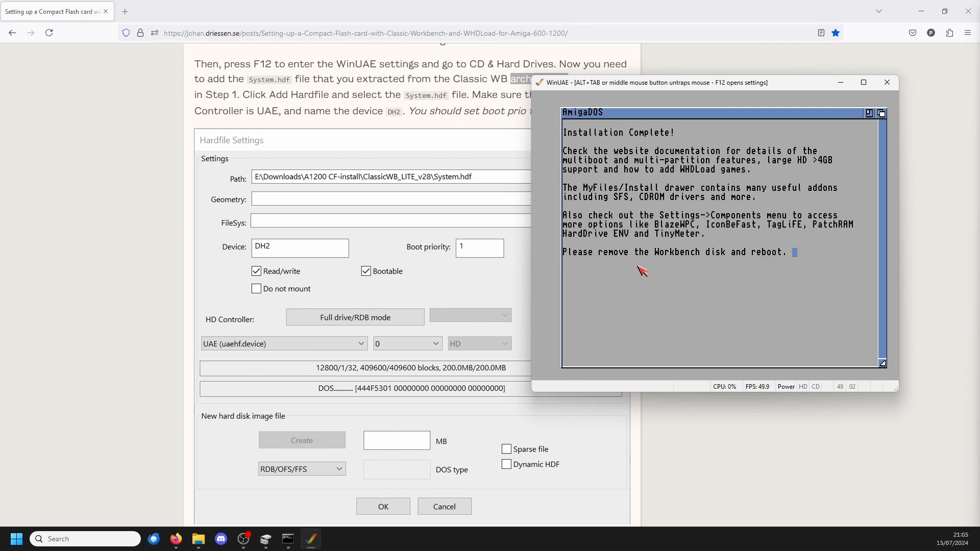
Step: Eject the Workbench disk from DF0 and restart the emulated Amiga
key("F12")
left_click(895, 90)
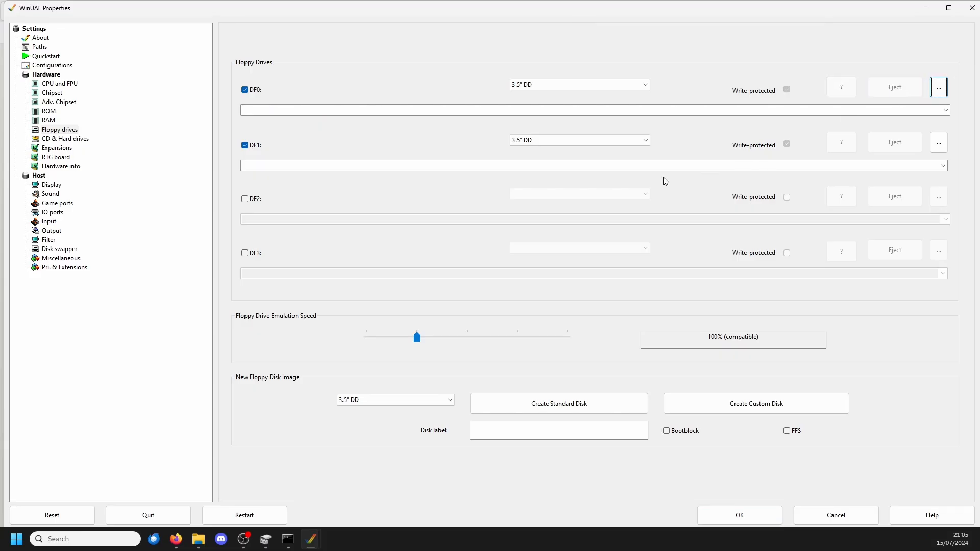
left_click(244, 514)
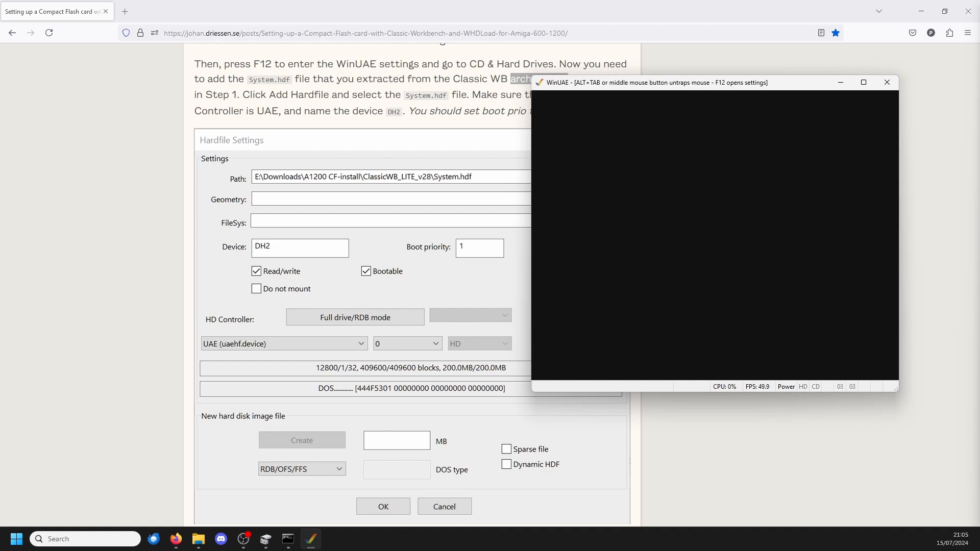
Step: Check the guide's post-installation instructions and inspect the Compact Flash drive's hard drive settings in WinUAE
scroll(118, 243, "down", 15)
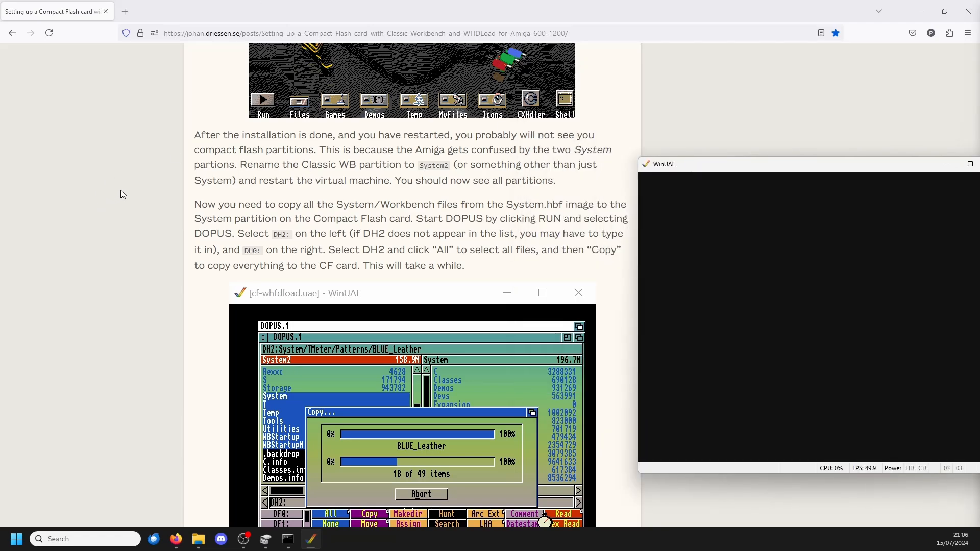
scroll(59, 165, "up", 10)
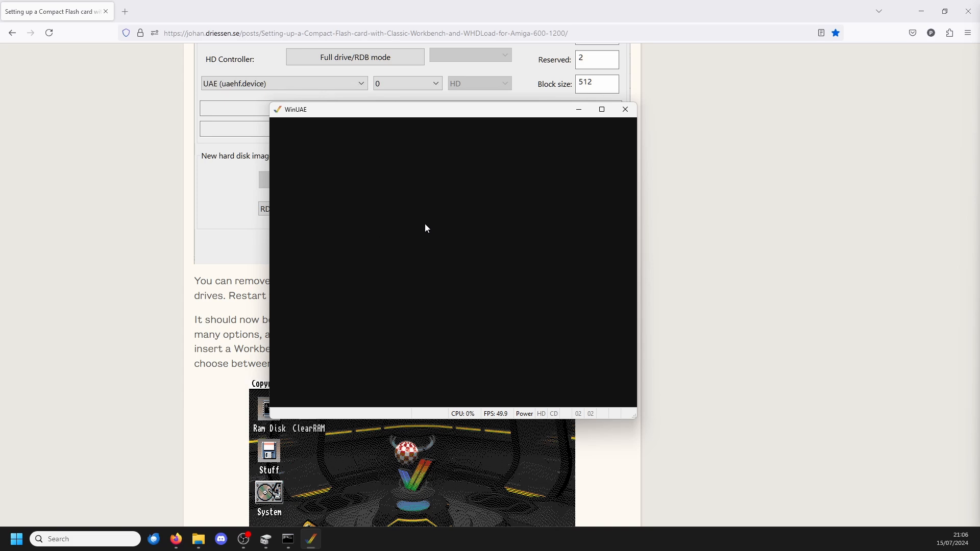
key("F12")
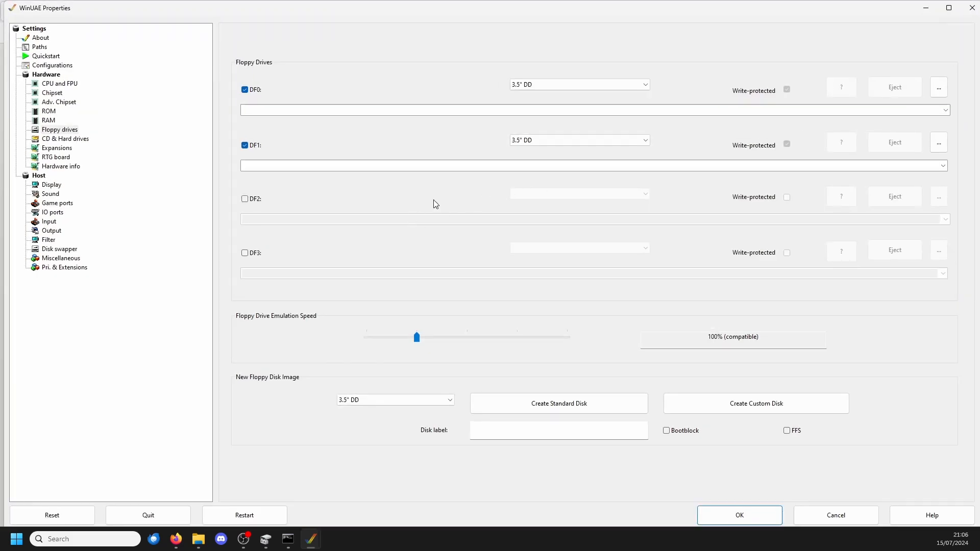
key("Down")
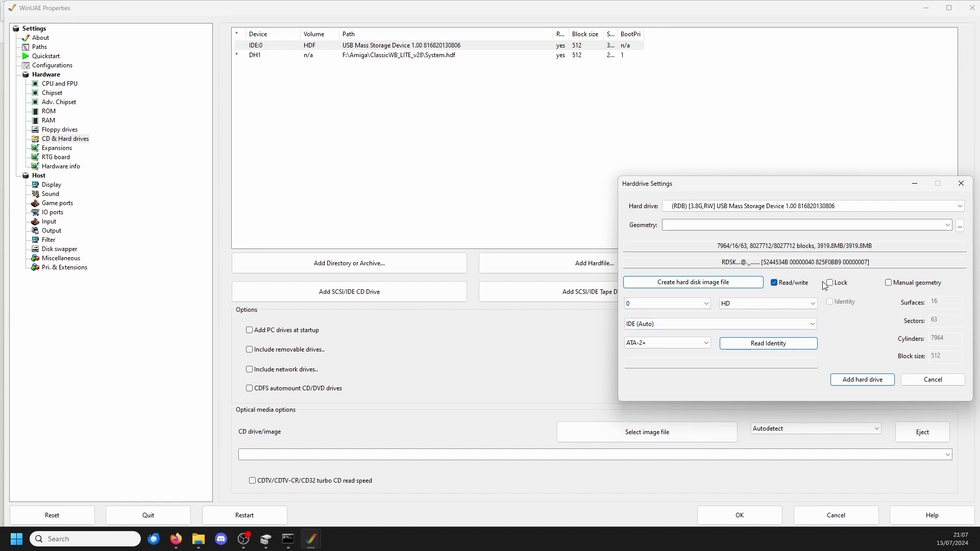
left_click(961, 183)
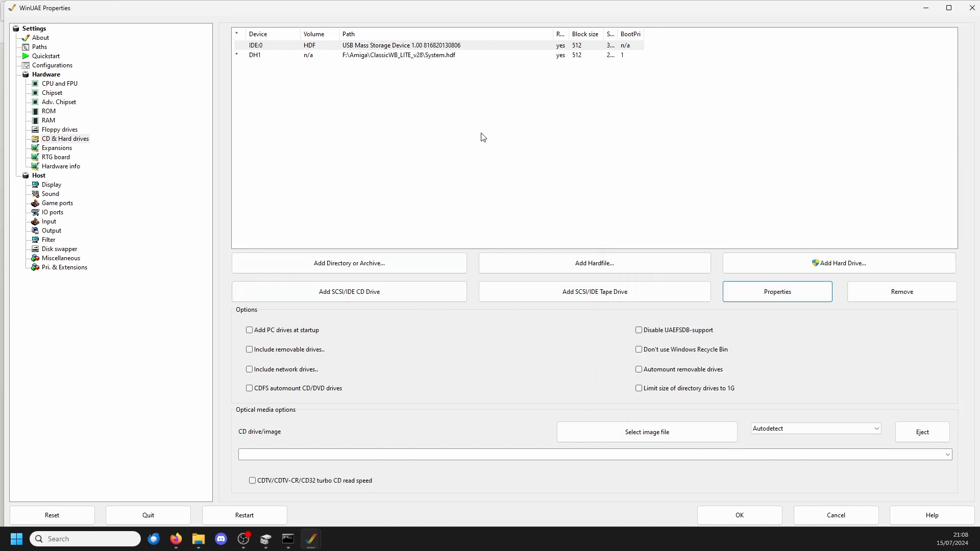
left_click(811, 298)
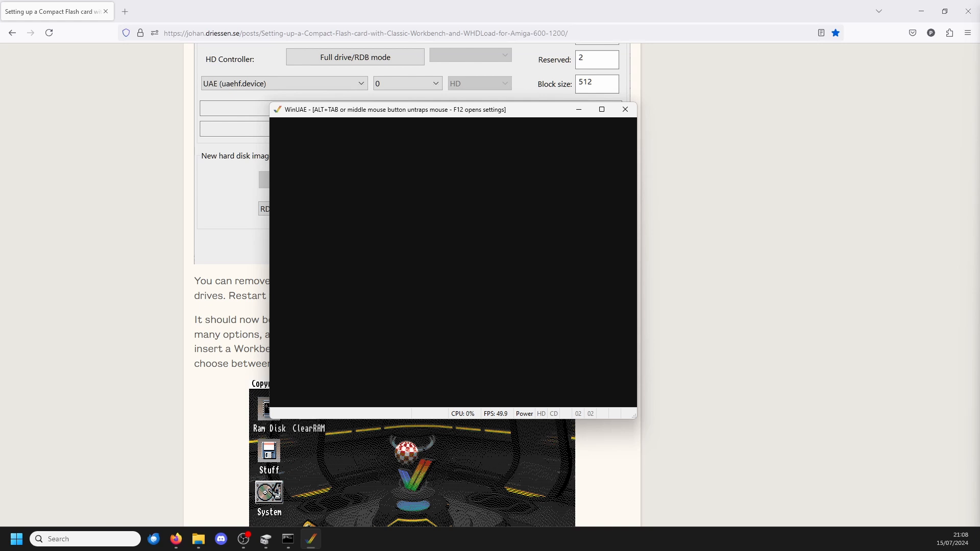
Step: Move the emulator window aside and reread the guide's System.hdf hardfile settings and Classic WB installation instructions
middle_click(453, 262)
left_click_drag(471, 119, 800, 198)
scroll(502, 96, "up", 5)
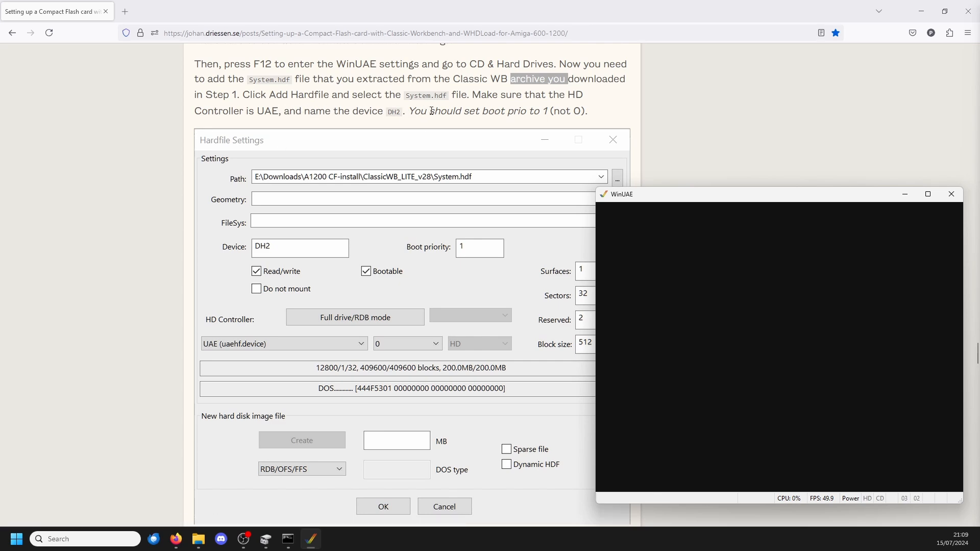
scroll(449, 137, "down", 10)
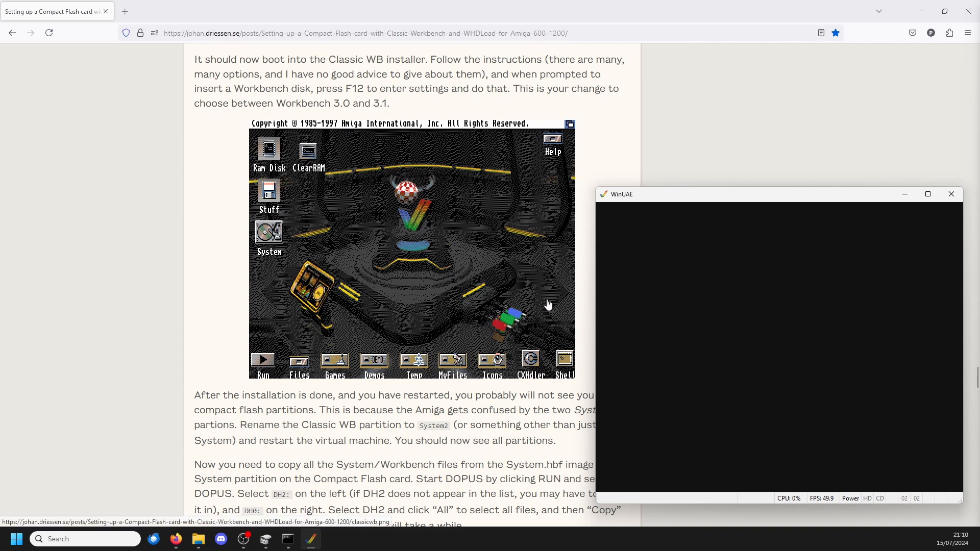
scroll(406, 264, "down", 3)
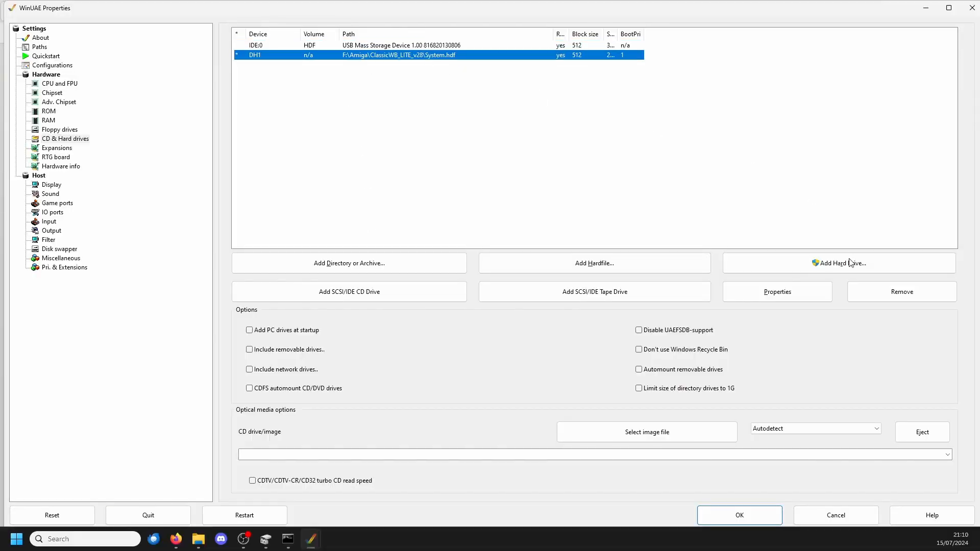
Step: Try booting the Amiga from the Compact Flash card alone by removing the DH1 System.hdf hardfile
left_click(877, 294)
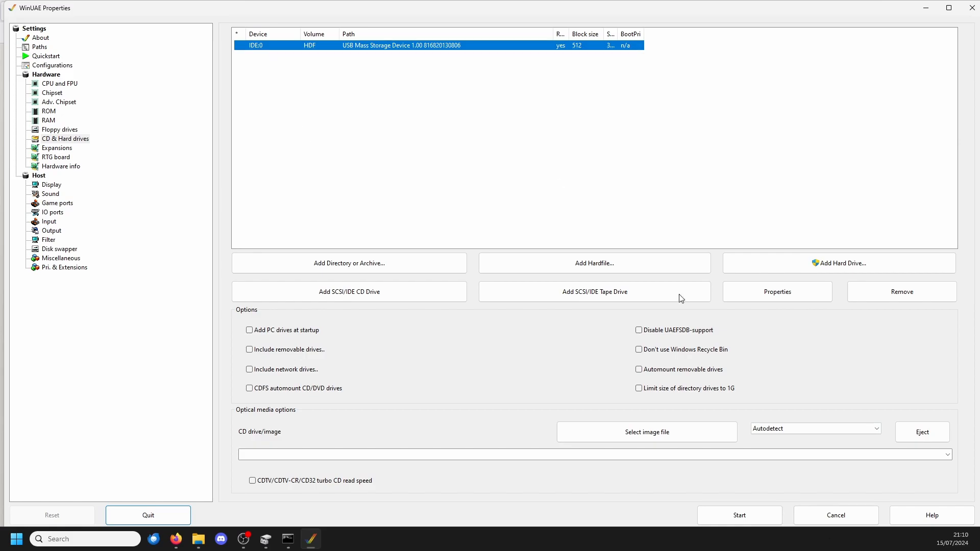
left_click(836, 515)
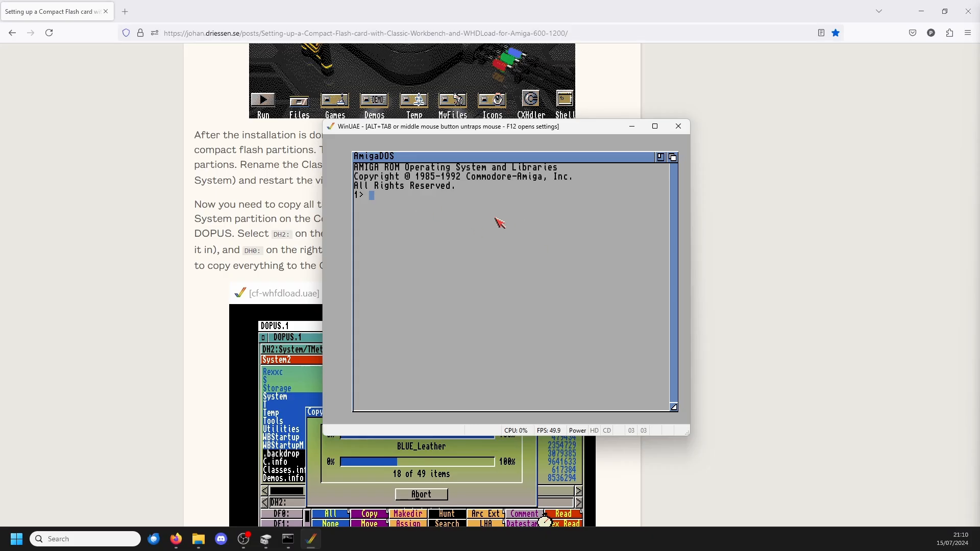
Step: Try starting the Amiga with the Compact Flash drive's controller set to Commodore A600/A1200/A4000 IDE
key("F12")
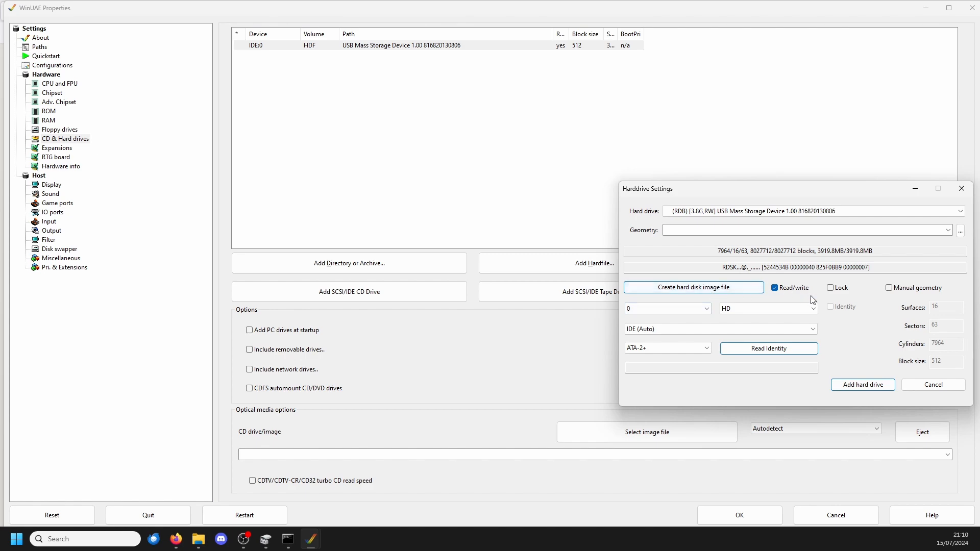
left_click(709, 329)
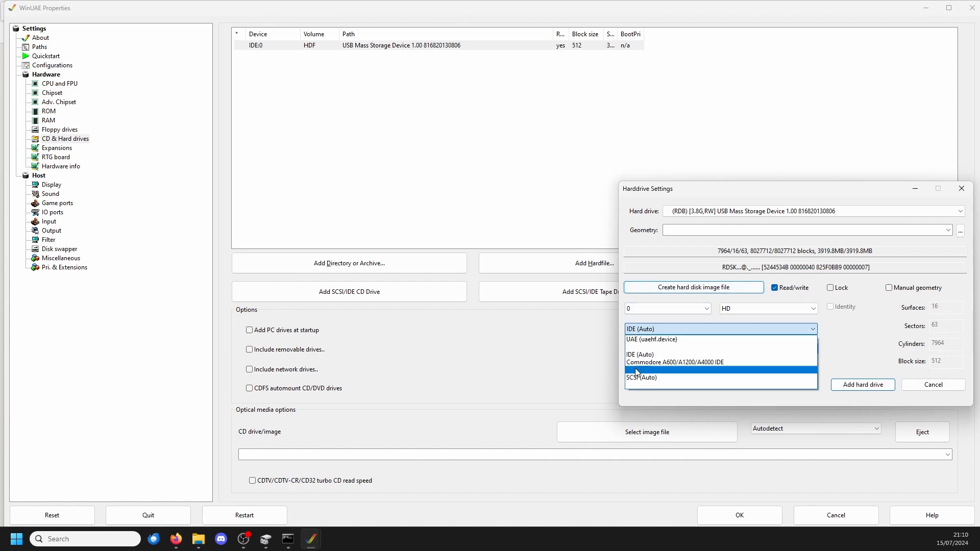
left_click(714, 364)
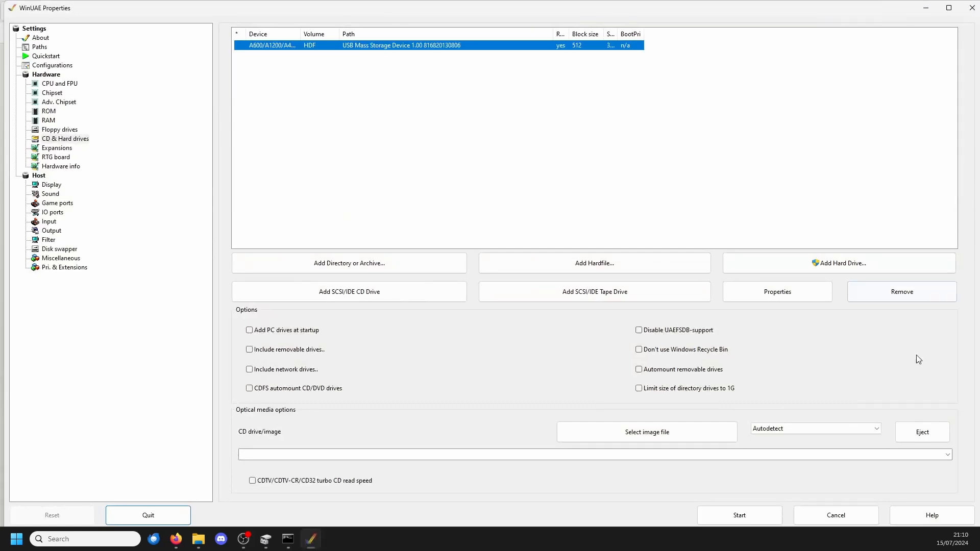
left_click(748, 514)
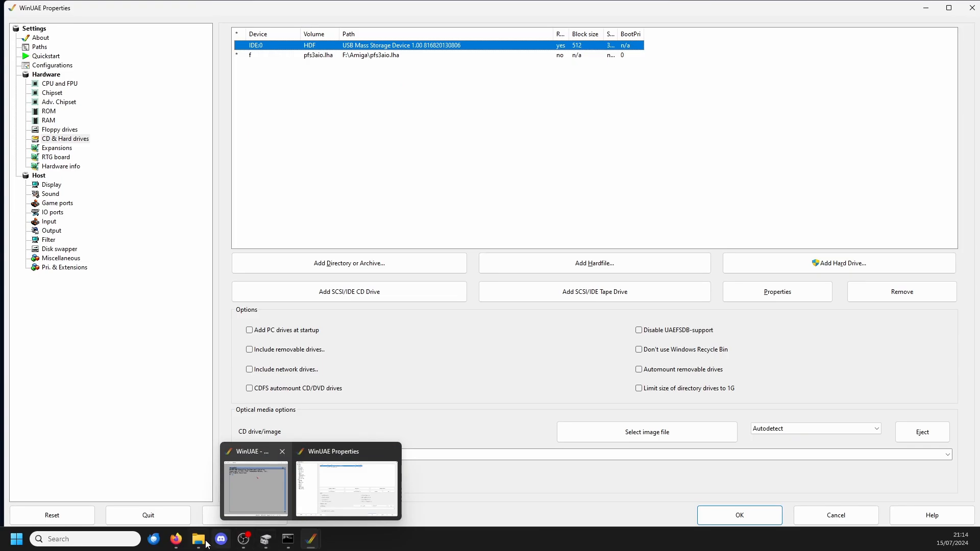
Step: Switch to Firefox, review the guide from card partitioning through Classic WB installation, and return to the WinUAE settings
left_click(176, 539)
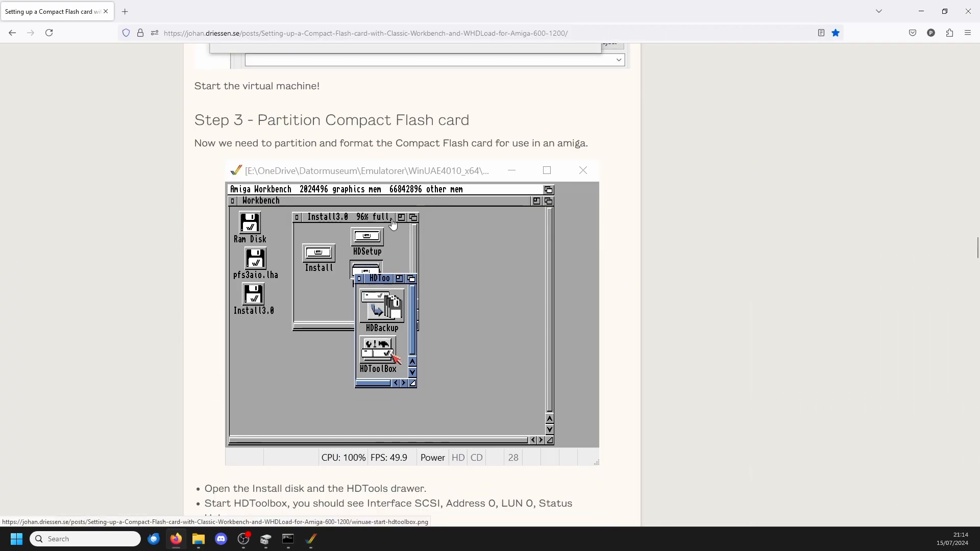
scroll(303, 123, "down", 8)
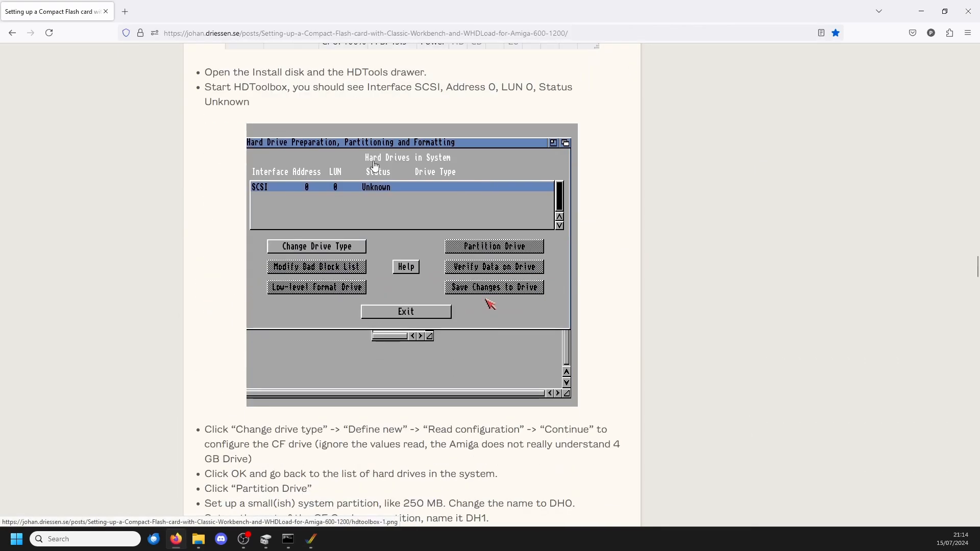
scroll(582, 179, "down", 20)
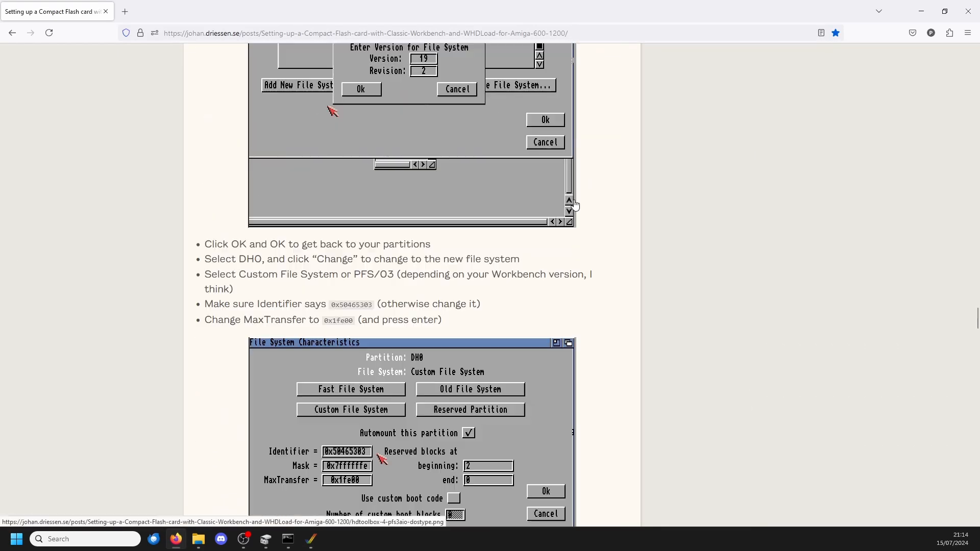
scroll(575, 204, "down", 8)
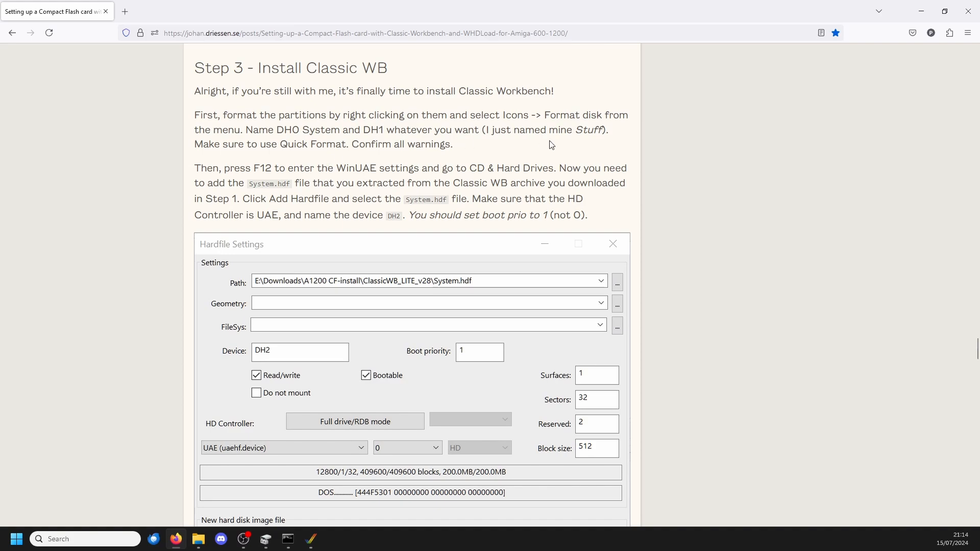
scroll(463, 136, "down", 10)
mouse_move(311, 539)
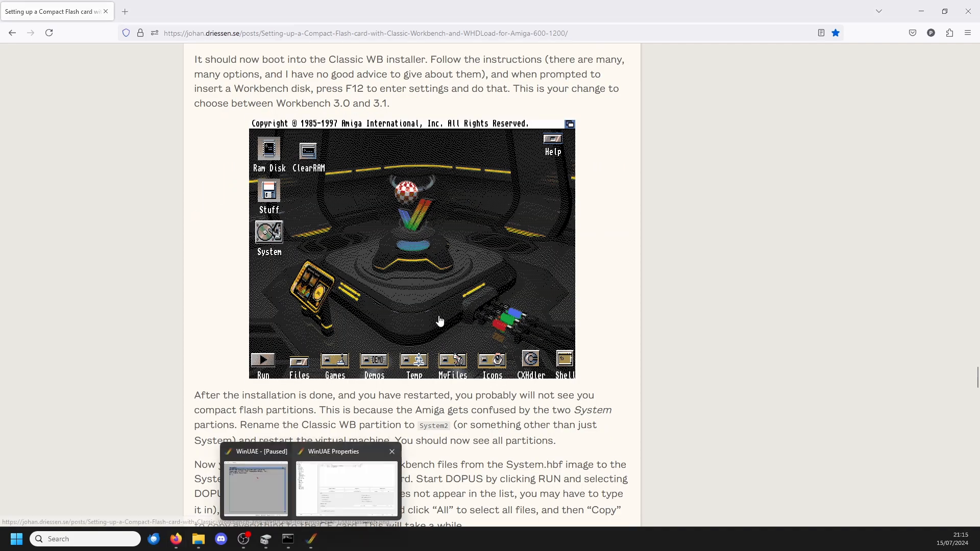
left_click(339, 495)
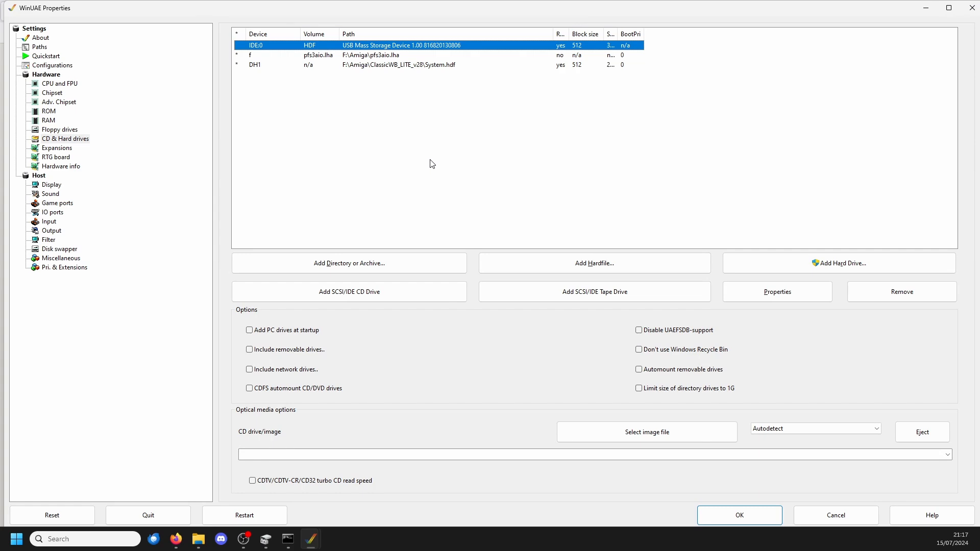
Step: Switch to Firefox and reread the guide's Classic WB installation section and its recommended WinUAE chipset and RAM settings
key("alt+Tab")
scroll(306, 377, "up", 15)
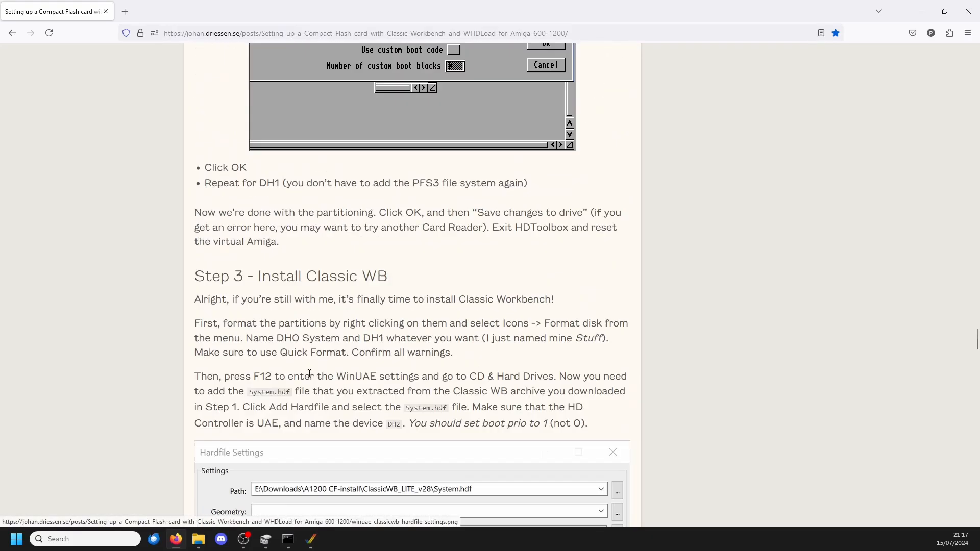
scroll(310, 379, "up", 20)
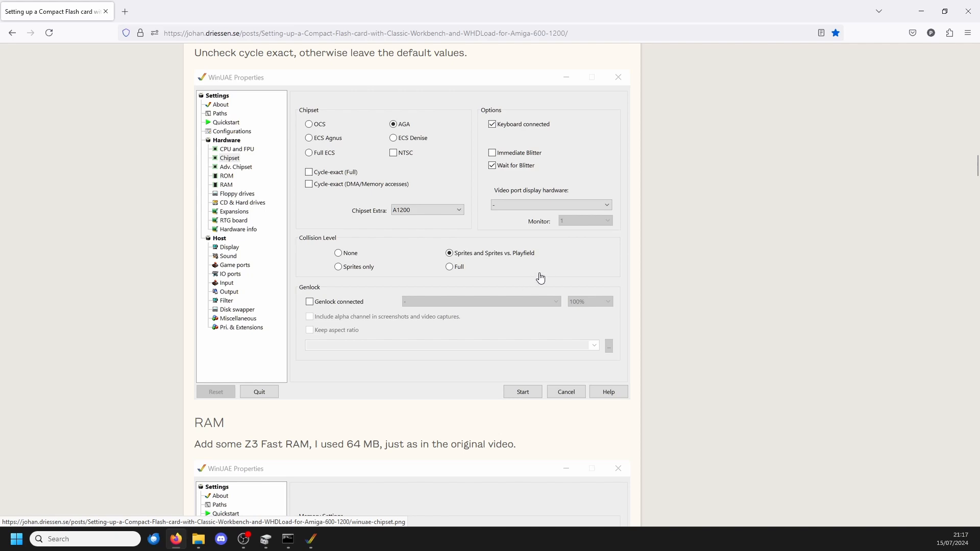
scroll(564, 271, "down", 5)
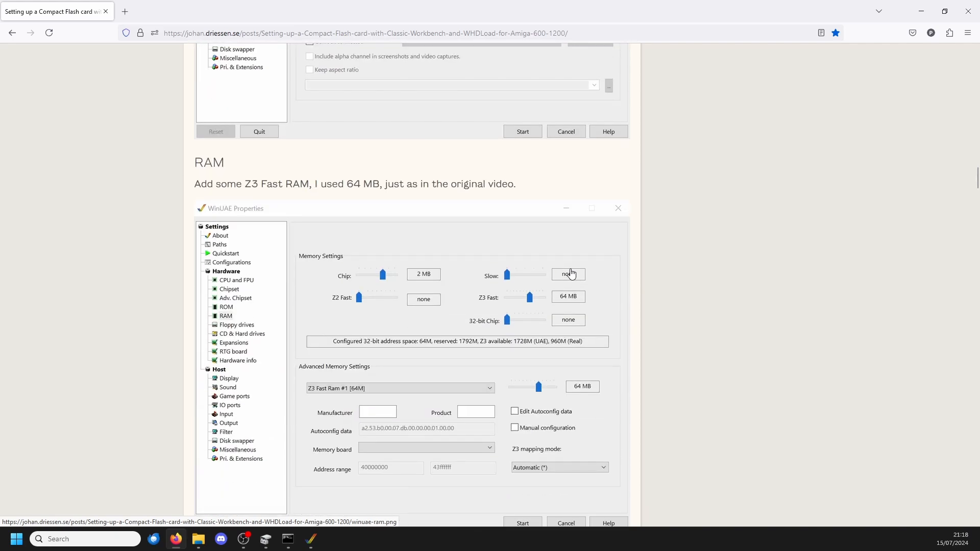
scroll(571, 274, "down", 15)
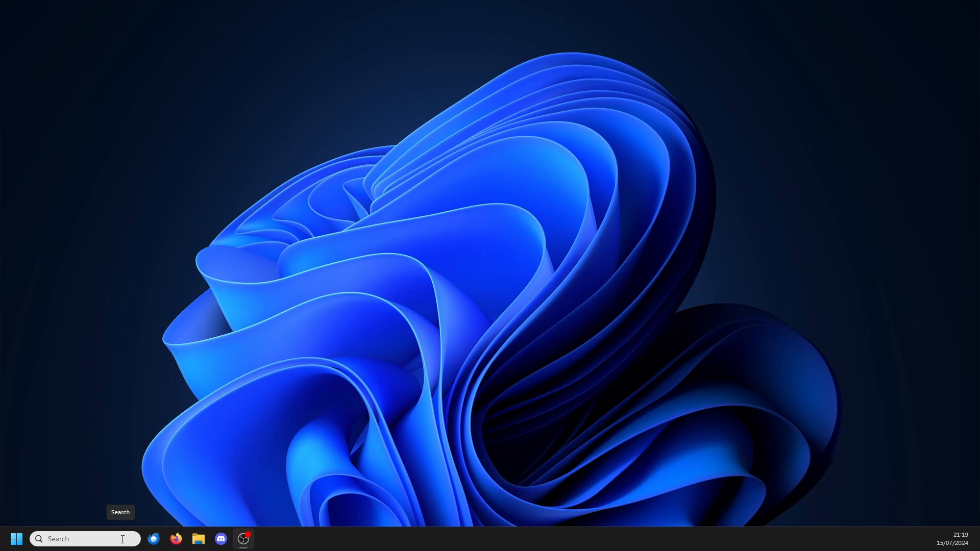
Step: Relaunch WinUAE, add the Compact Flash card as hard drive IDE:0, and try booting the Amiga from it
left_click(123, 539)
type("w")
left_click(102, 227)
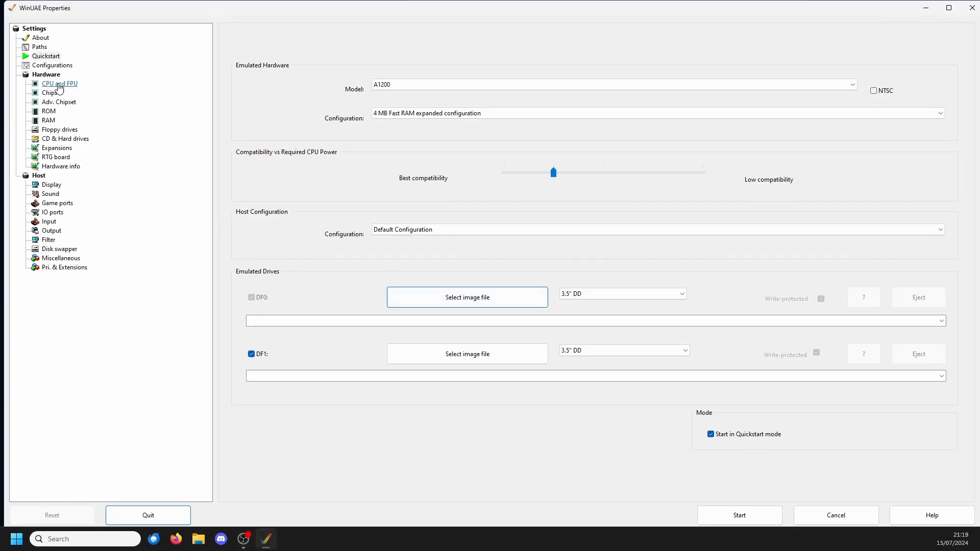
left_click(56, 140)
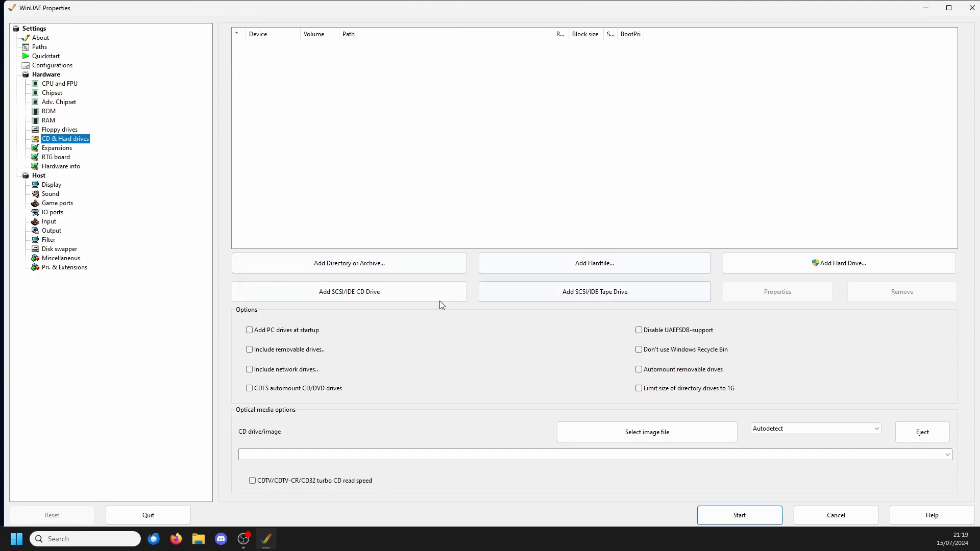
left_click(838, 262)
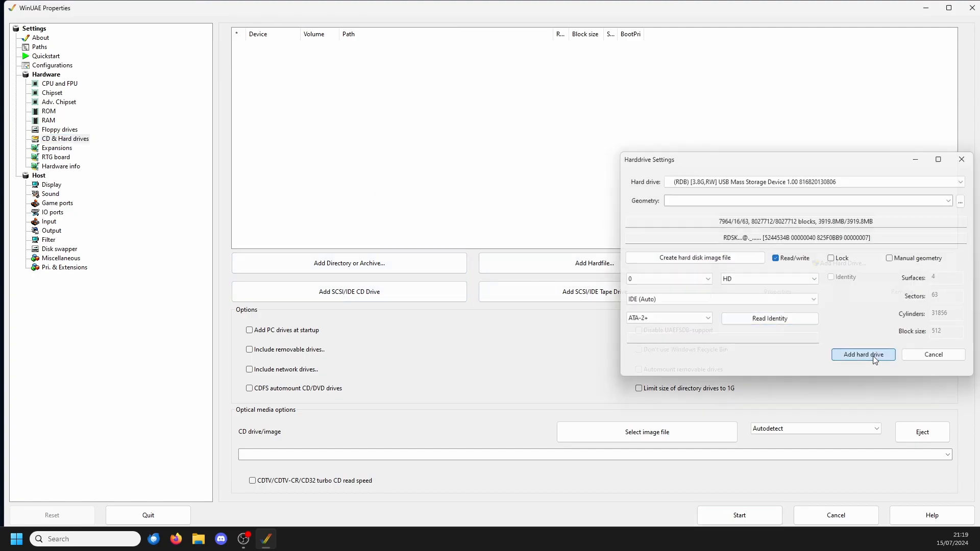
left_click(873, 356)
left_click(740, 514)
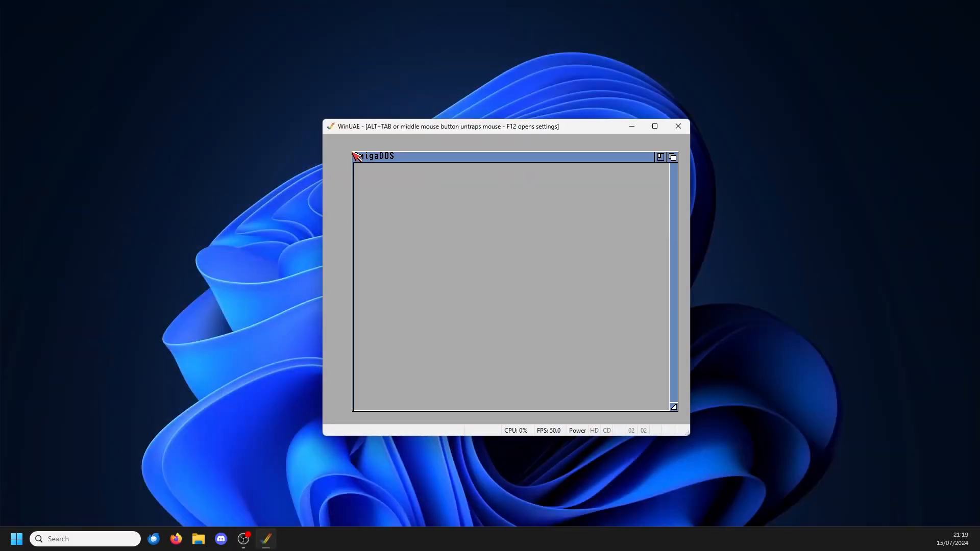
Step: Try a restart with the USB Mass Storage Device attached as UAE:0 instead, and close WinUAE
key("F12")
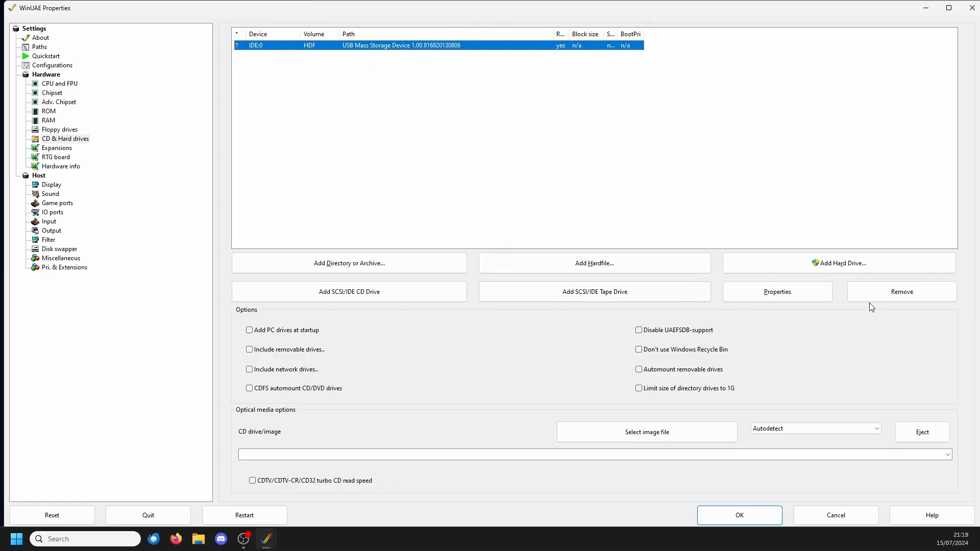
left_click(836, 263)
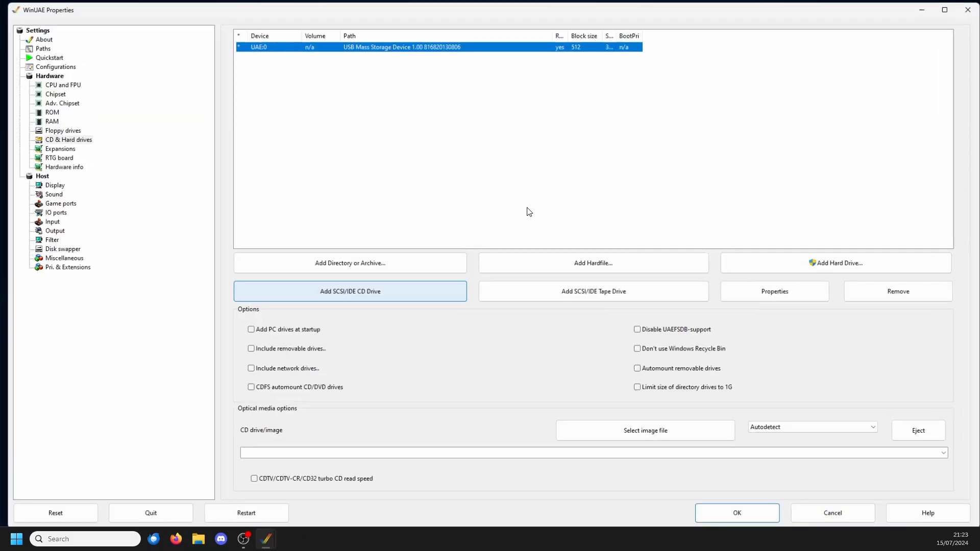
key("F12")
left_click(253, 509)
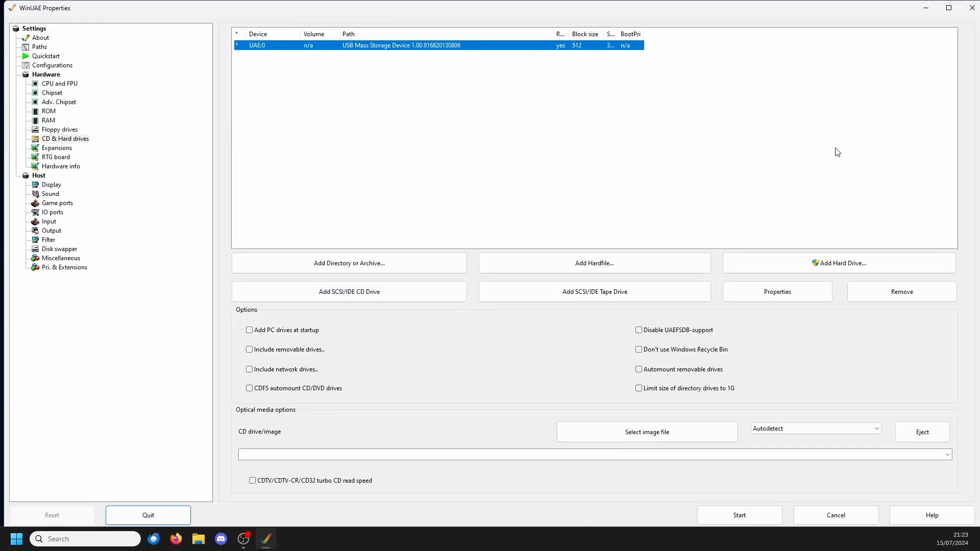
left_click(971, 7)
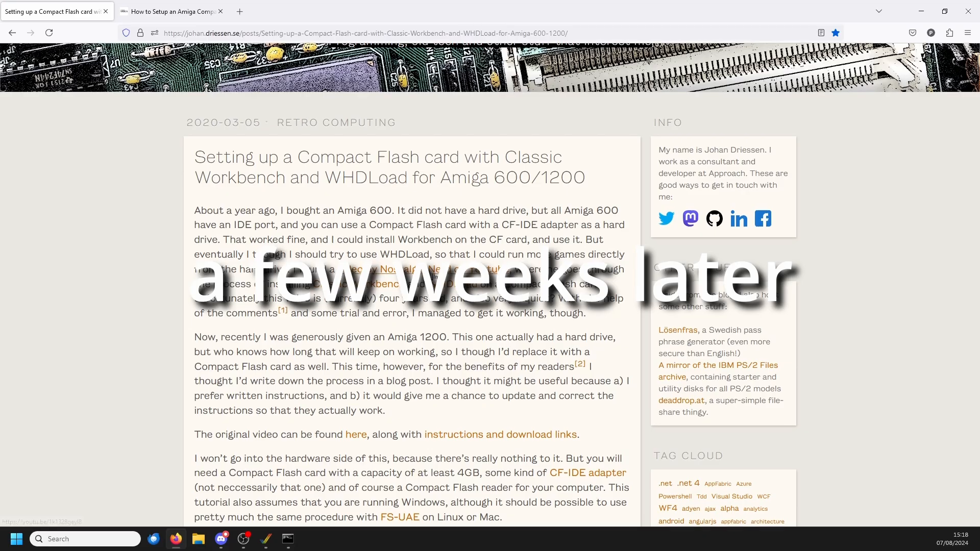
Step: Skim the guide up to the virtual Amiga configuration, and read Discord's #commodore advice on PFS3 and partition sizes
scroll(423, 289, "down", 15)
scroll(423, 289, "down", 15)
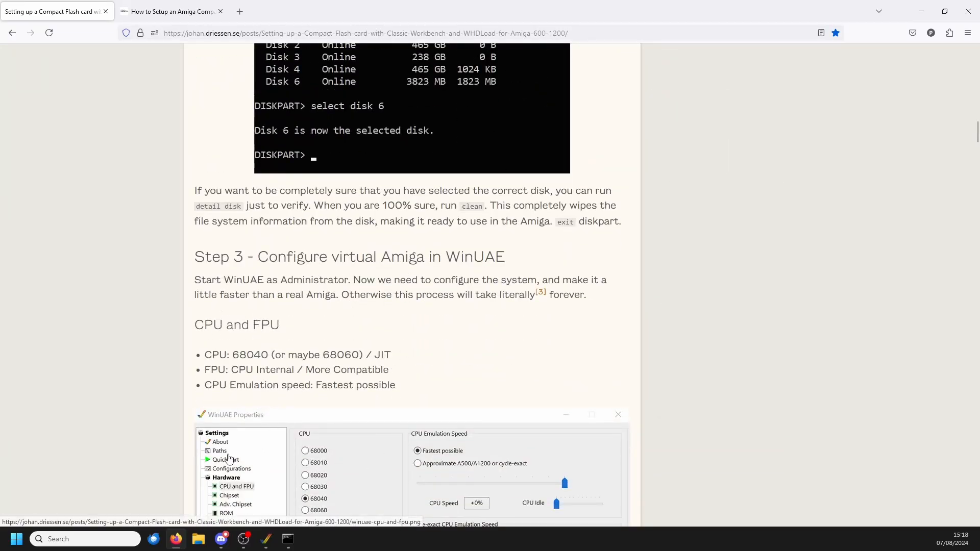
left_click(221, 538)
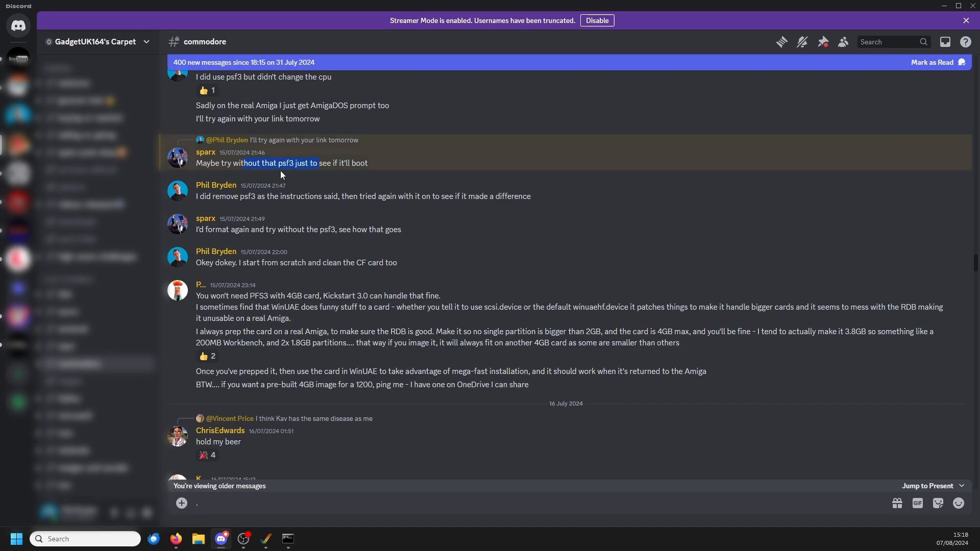
scroll(346, 270, "down", 3)
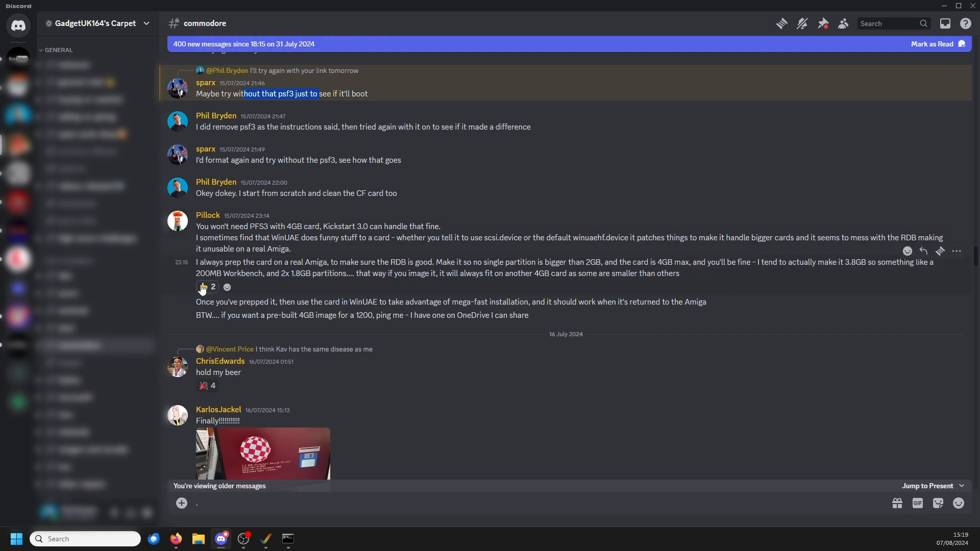
left_click_drag(230, 273, 245, 271)
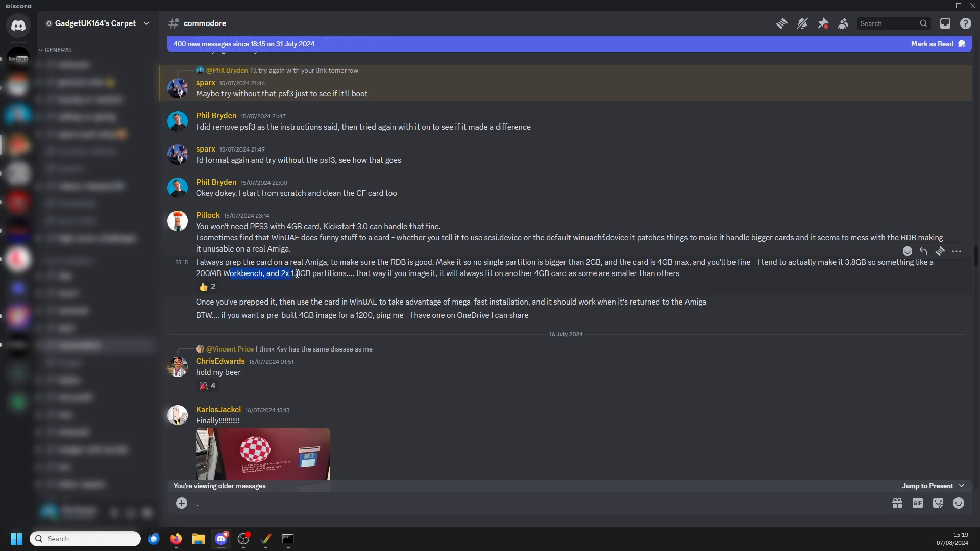
left_click_drag(296, 274, 322, 275)
left_click(344, 274)
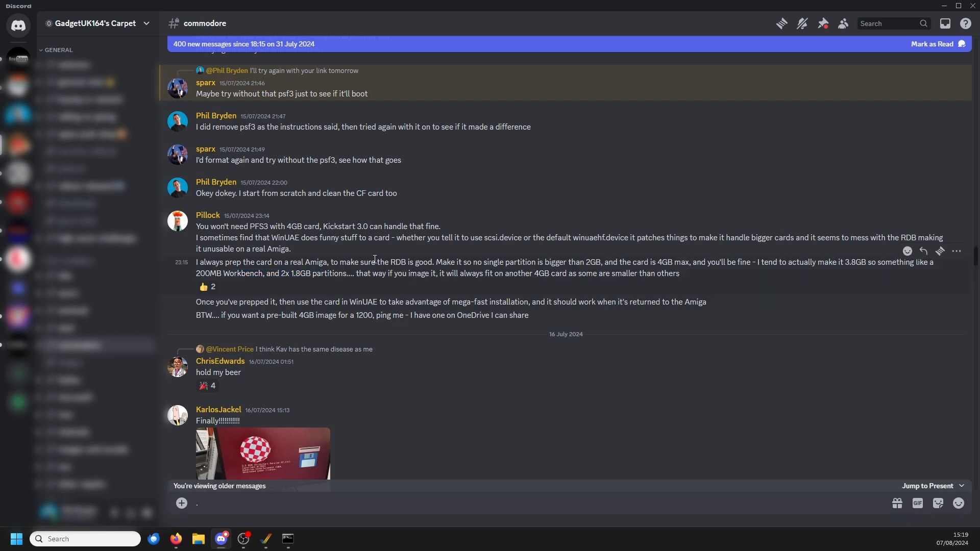
Step: Find the everythingamiga.com link in the #commodore chat and open its Compact Flash setup guide in Firefox
scroll(371, 262, "up", 6)
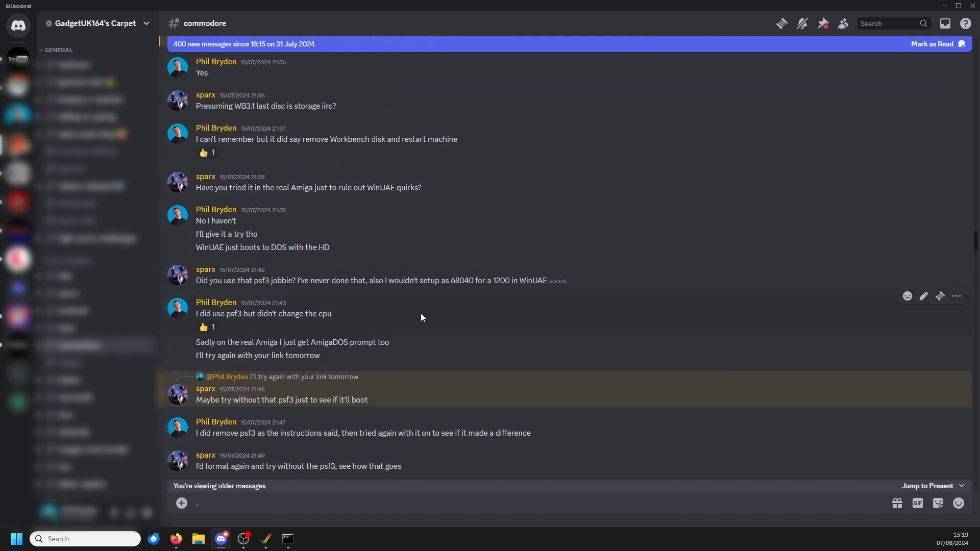
scroll(420, 331, "up", 1)
scroll(420, 331, "up", 8)
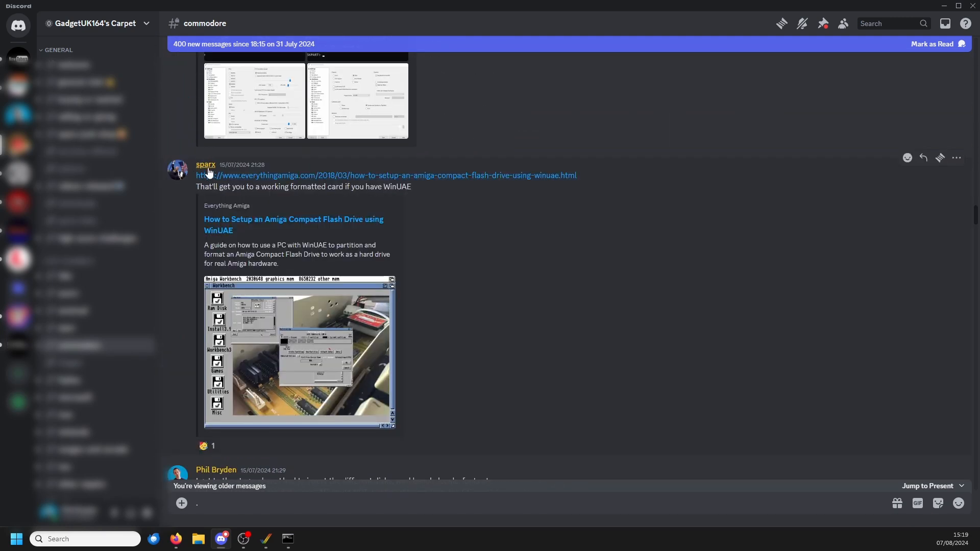
left_click(337, 176)
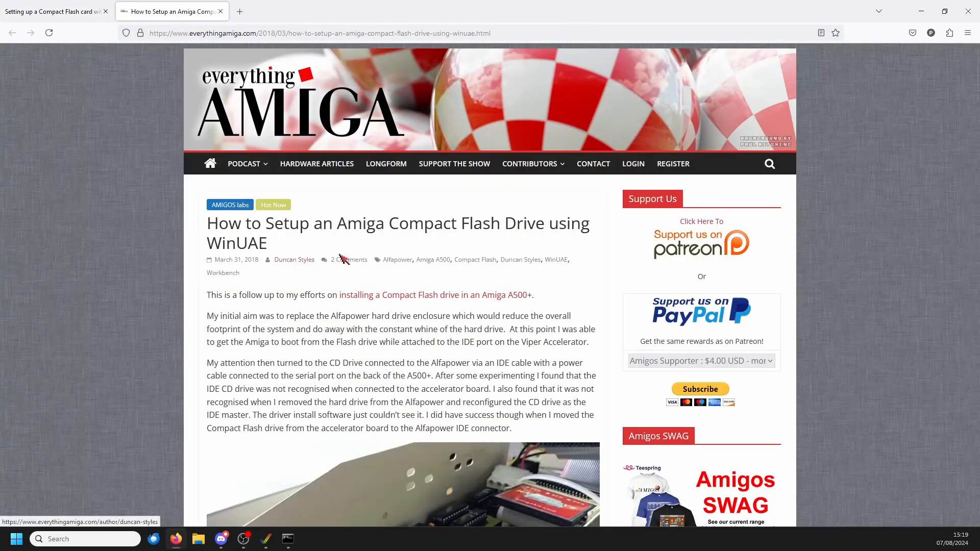
Step: Read the guide's card-cleaning and WinUAE formatting instructions, closing the leftover DiskPart Command Prompt window
scroll(431, 280, "down", 2)
scroll(430, 279, "down", 10)
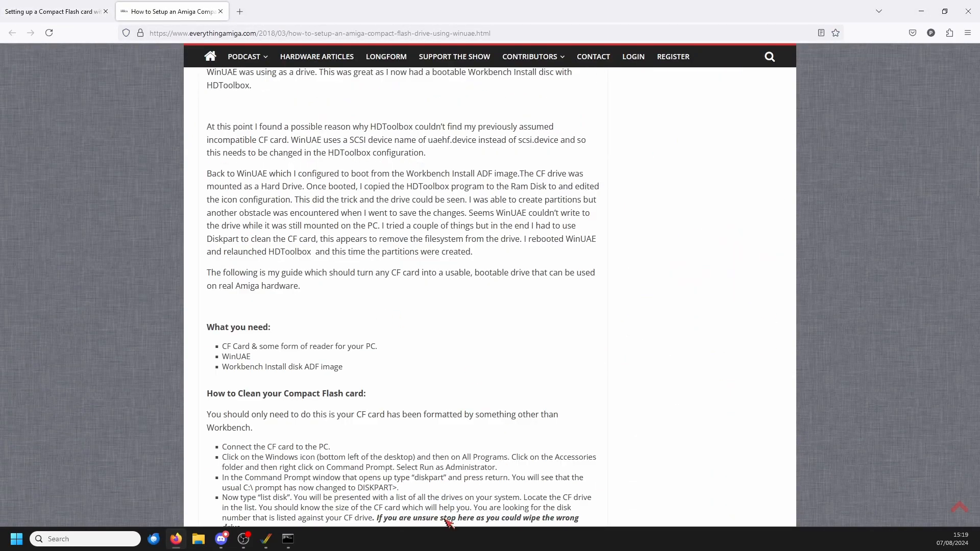
left_click(288, 540)
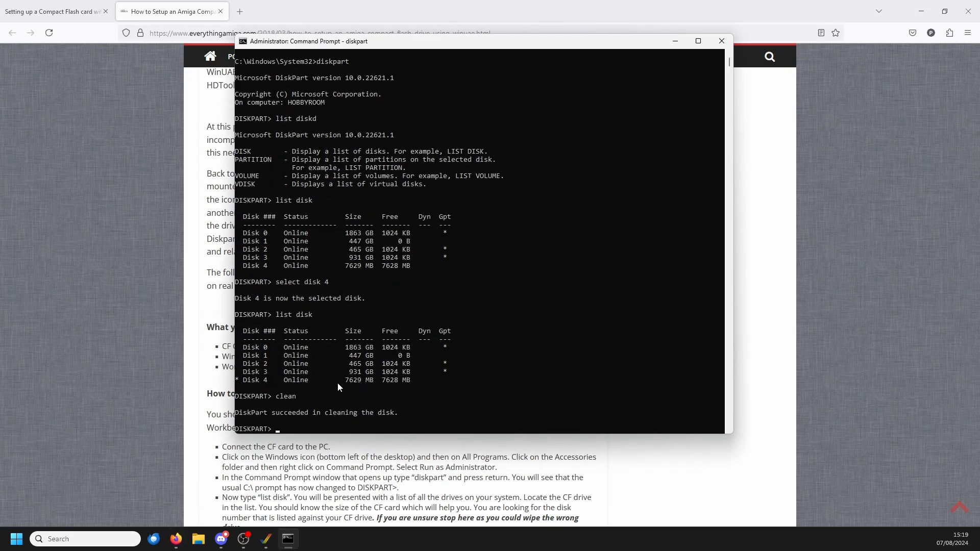
left_click(721, 41)
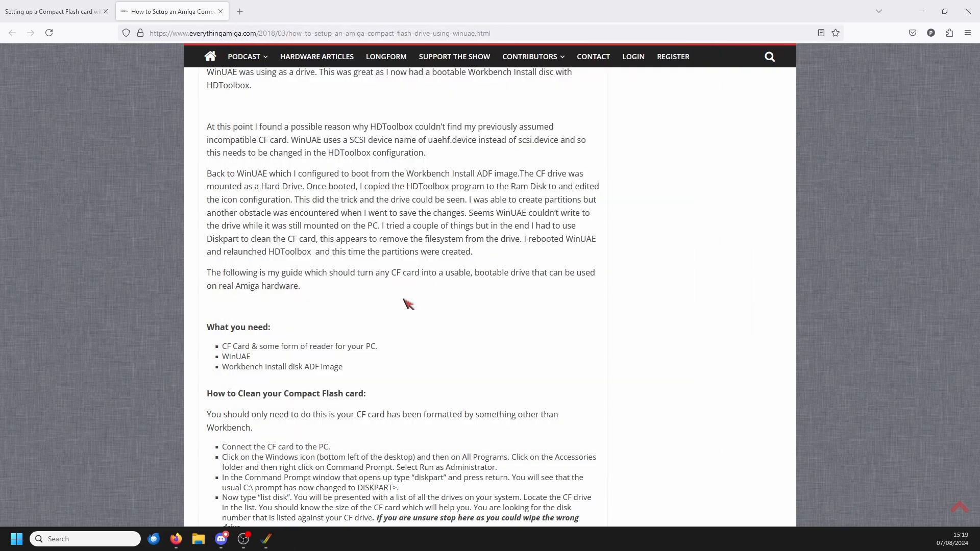
scroll(411, 305, "down", 4)
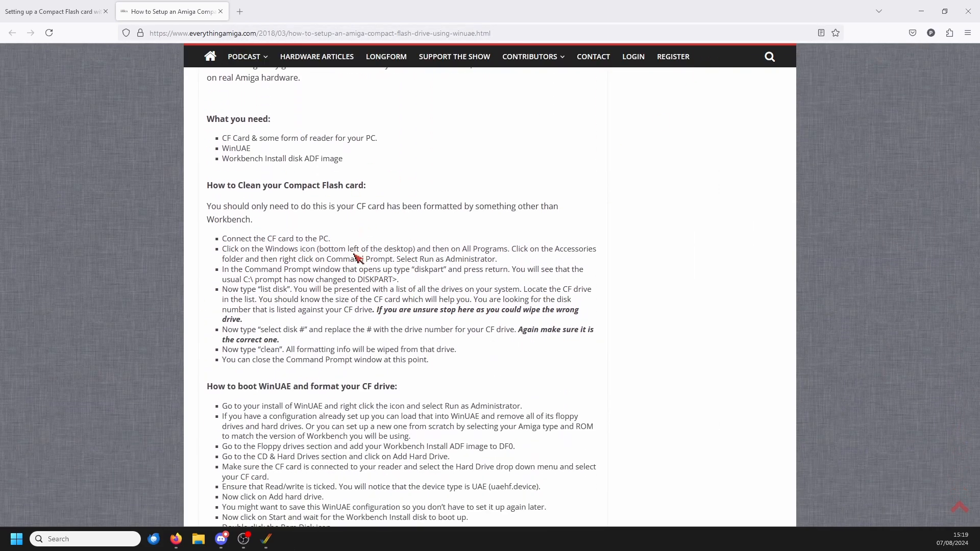
scroll(383, 238, "down", 5)
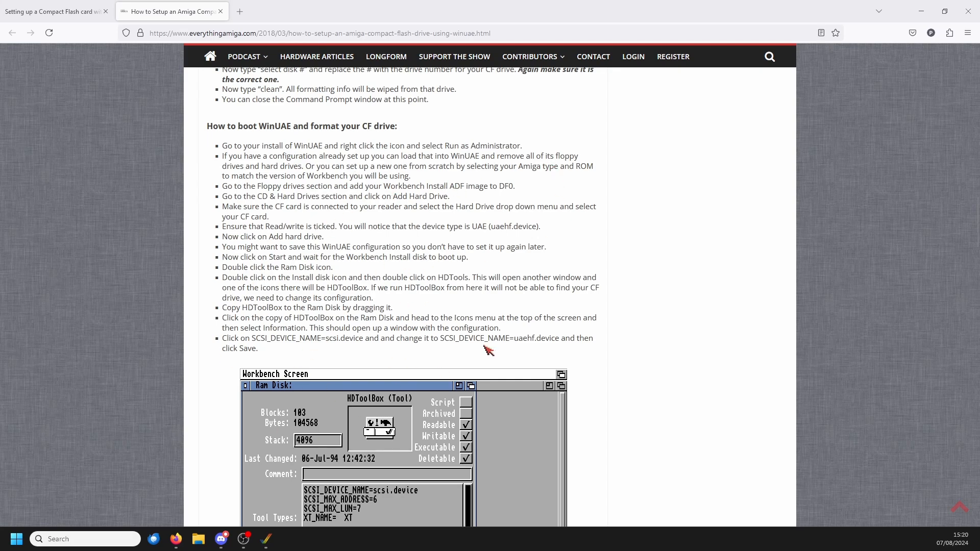
scroll(337, 421, "down", 1)
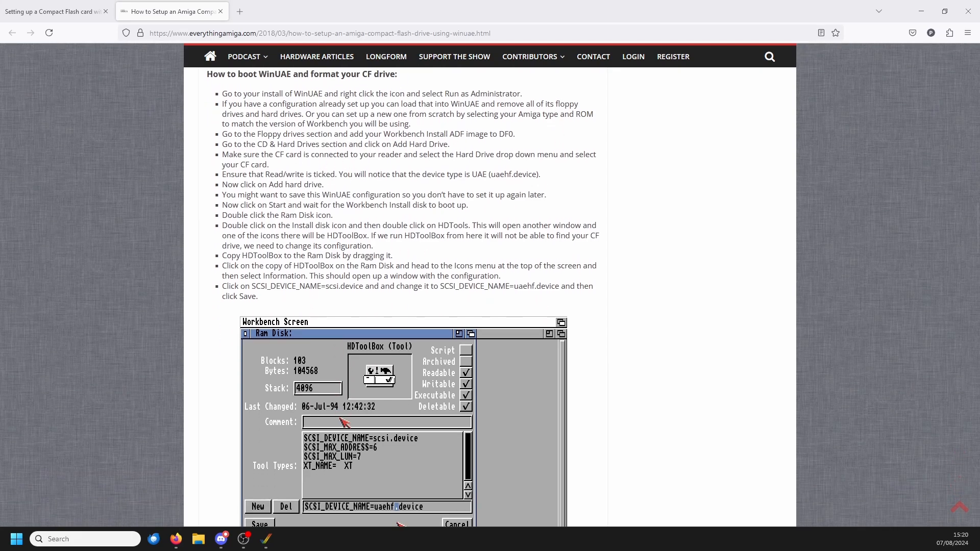
Step: Switch to WinUAE and insert Install.adf from the Workbench.3.0 folder into floppy drive DF0
key("alt+Tab")
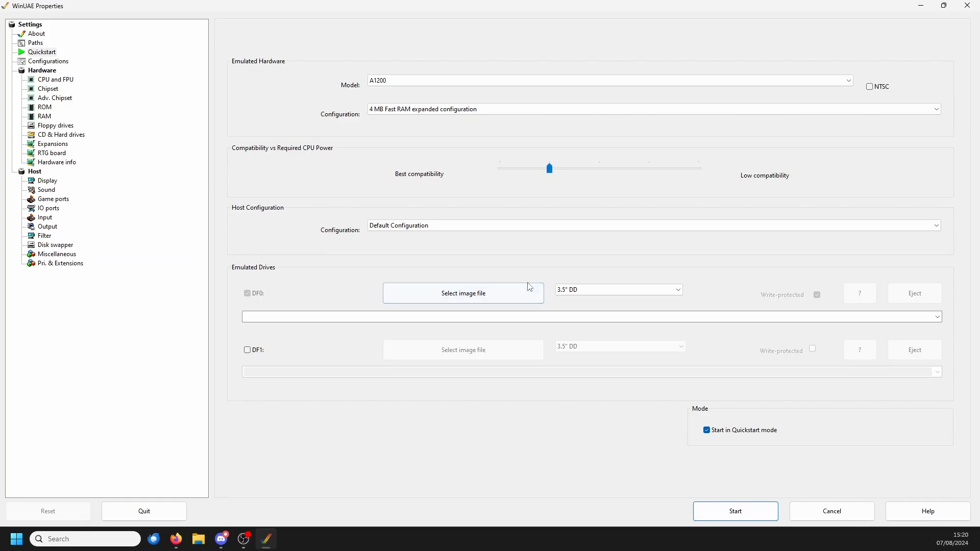
left_click(490, 298)
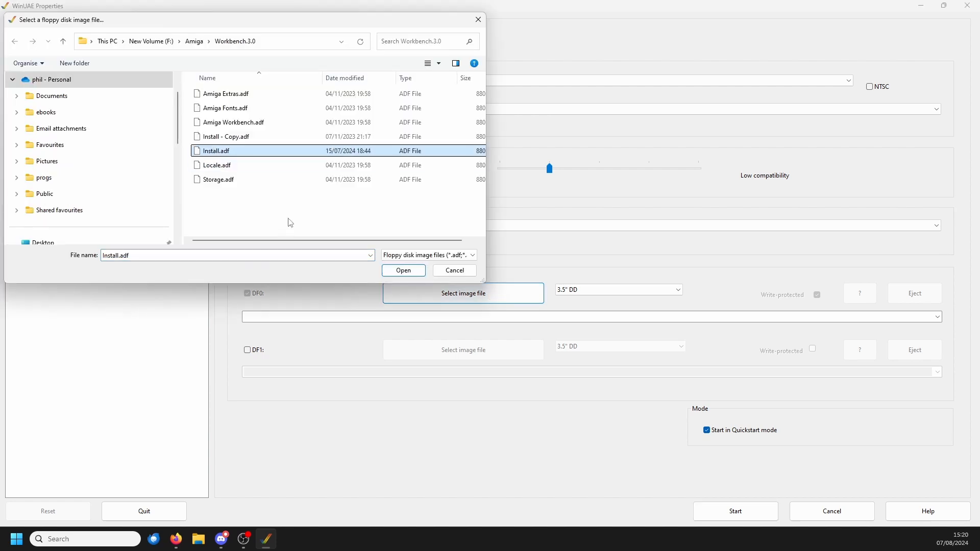
key("Return")
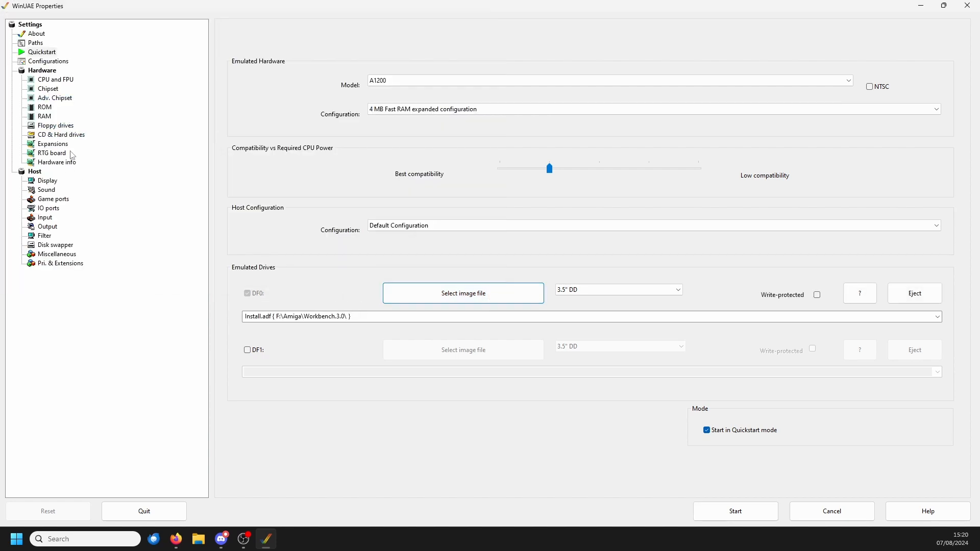
Step: Choose the 7.5G USB Mass Storage Device as the hard drive to add to the emulated Amiga
left_click(61, 135)
left_click(761, 259)
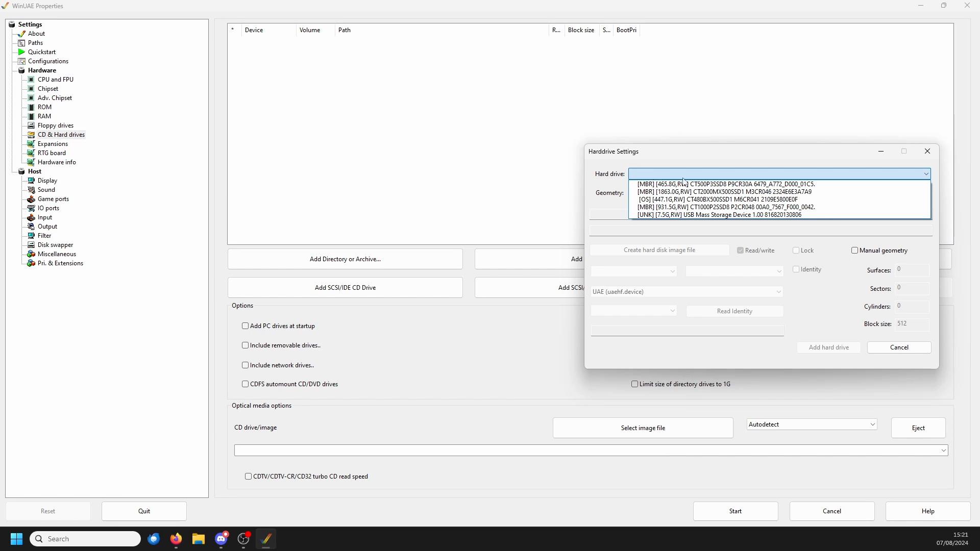
left_click(667, 215)
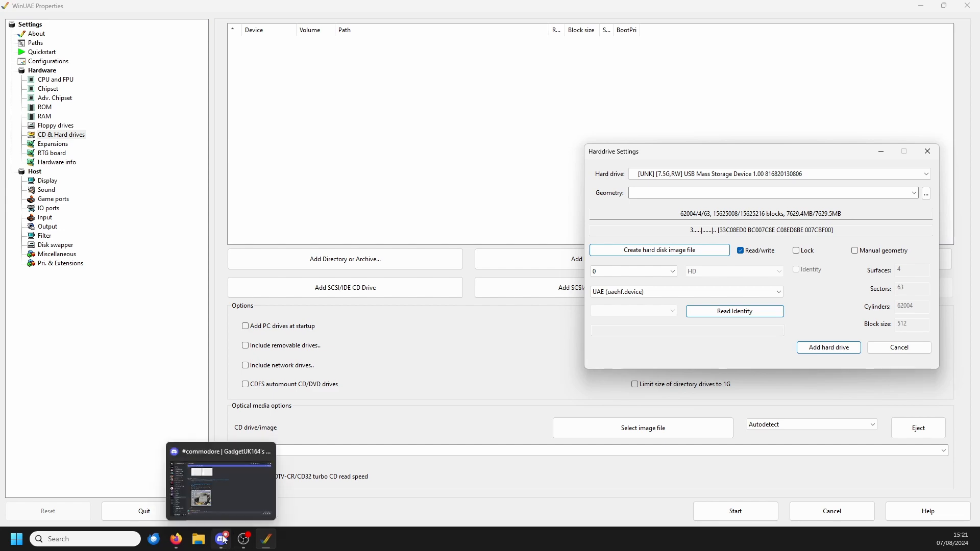
Step: Switch to Firefox and check the guide's instructions on adding the drive, booting the Install disk and opening the Ram Disk
left_click(176, 539)
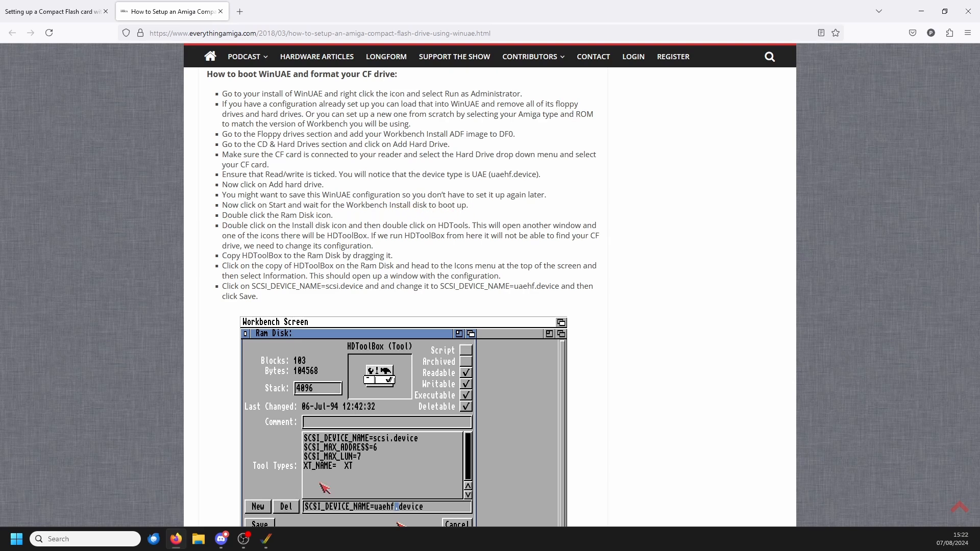
mouse_move(259, 540)
left_click_drag(285, 215, 315, 216)
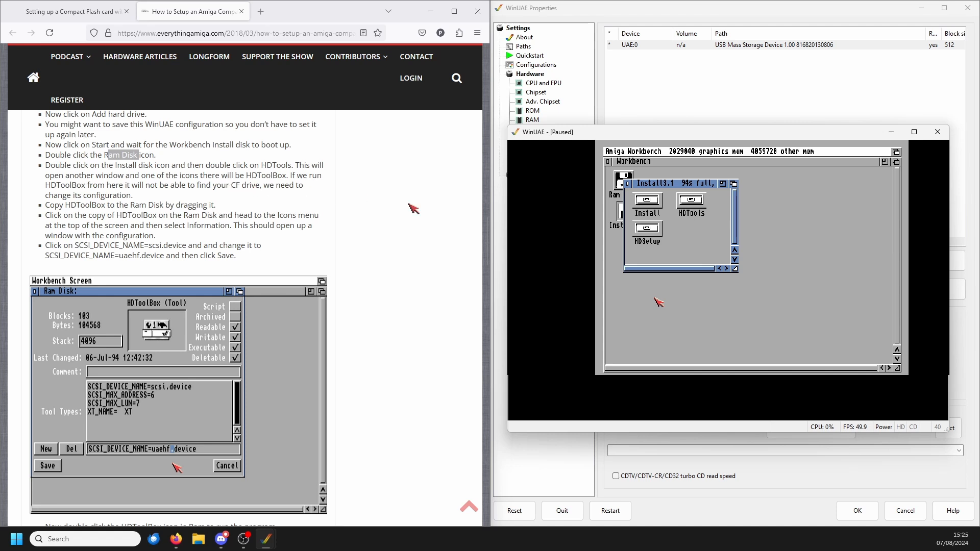
Step: Try running HDToolBox from the Install disk's HDTools drawer, exit it, and copy HDToolBox to the Ram Disk
double_click(690, 205)
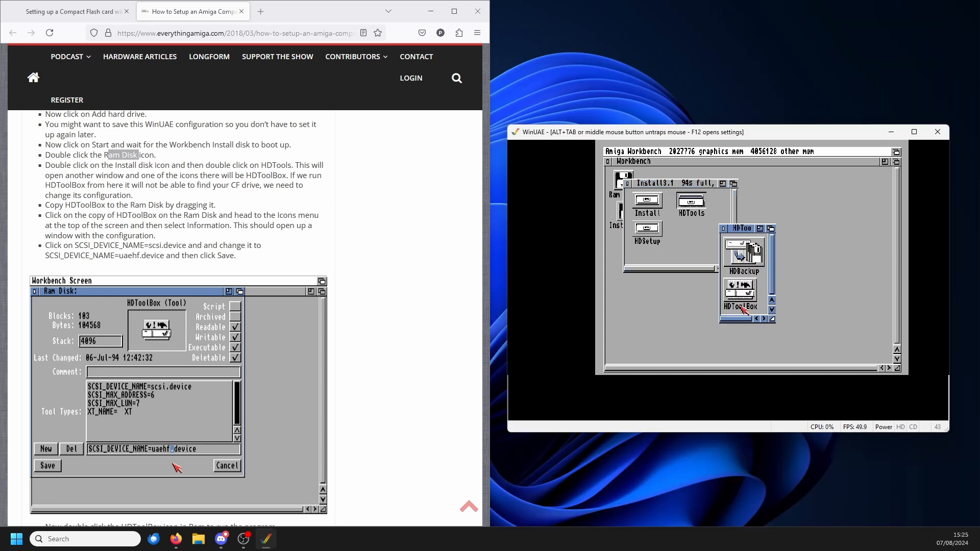
double_click(738, 289)
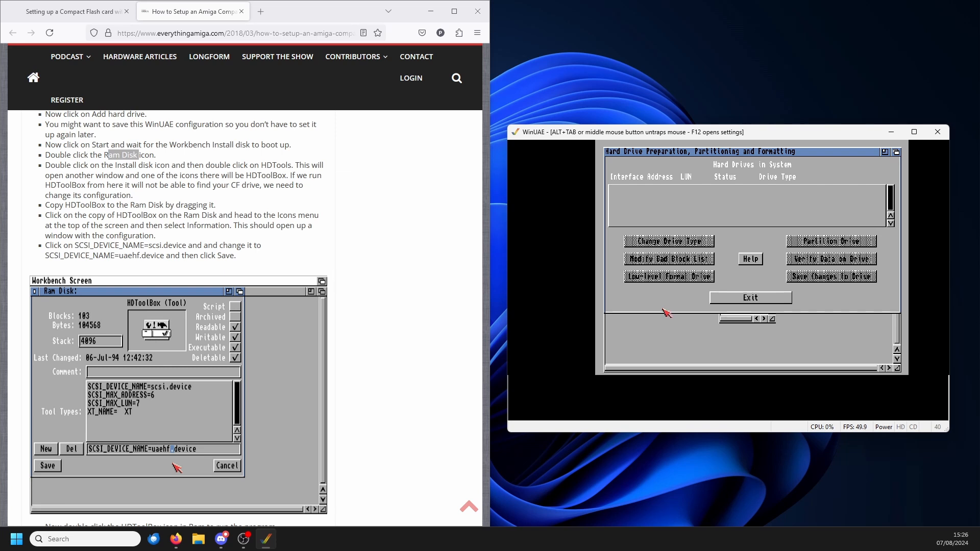
left_click(750, 297)
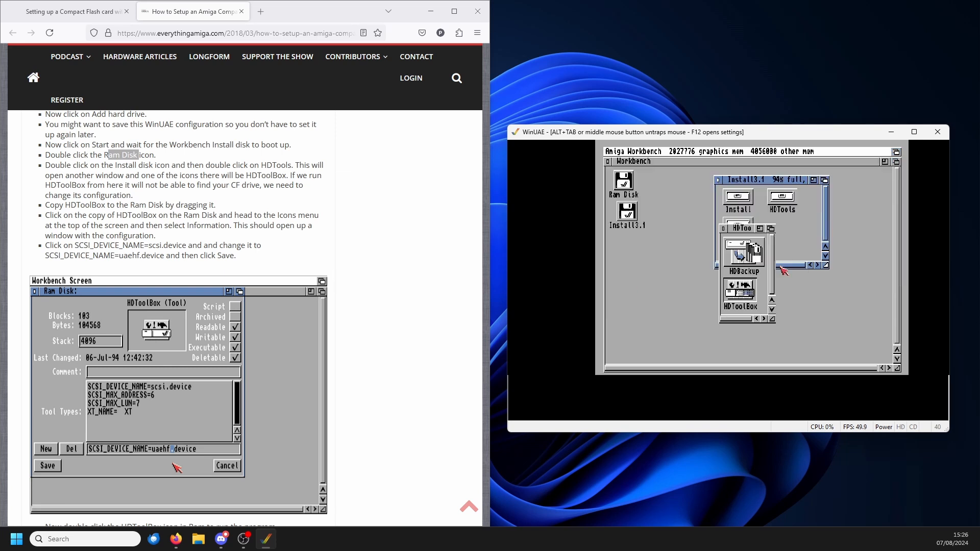
left_click_drag(741, 300, 631, 190)
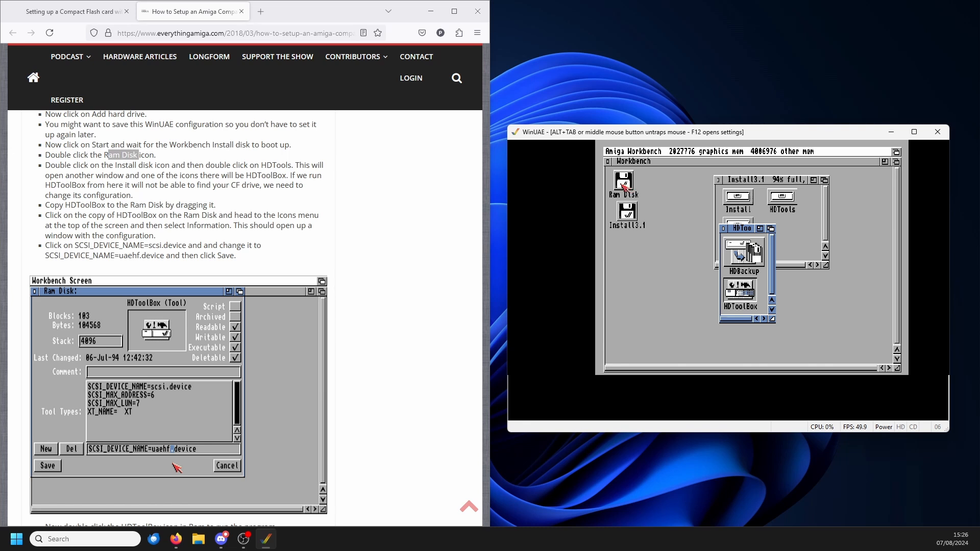
Step: Open the Ram Disk and bring up the Information window for its HDToolBox copy
double_click(623, 187)
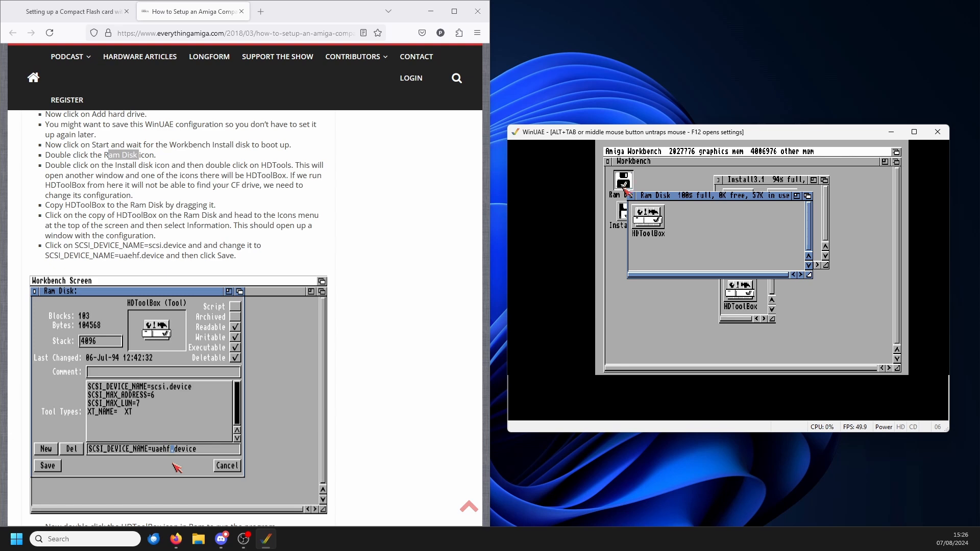
left_click(647, 217)
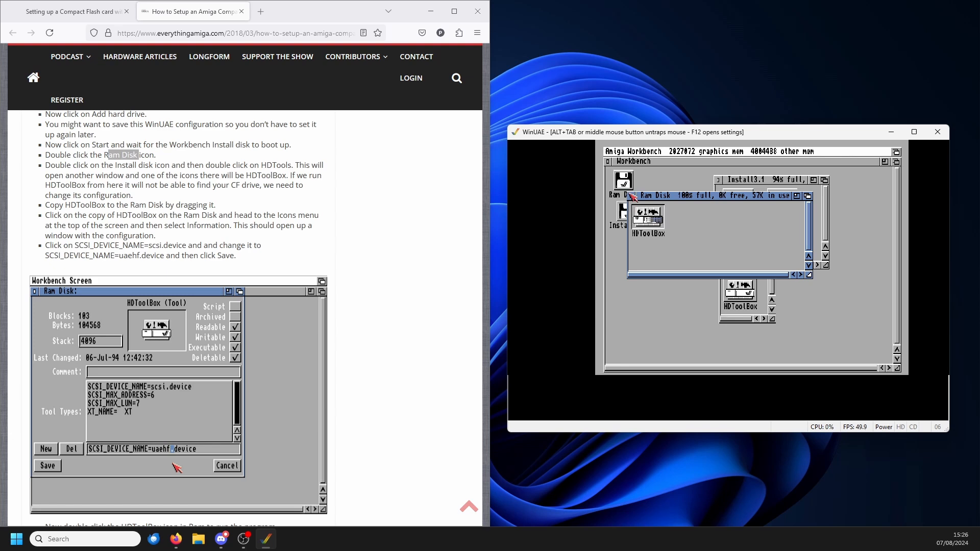
right_click(646, 151)
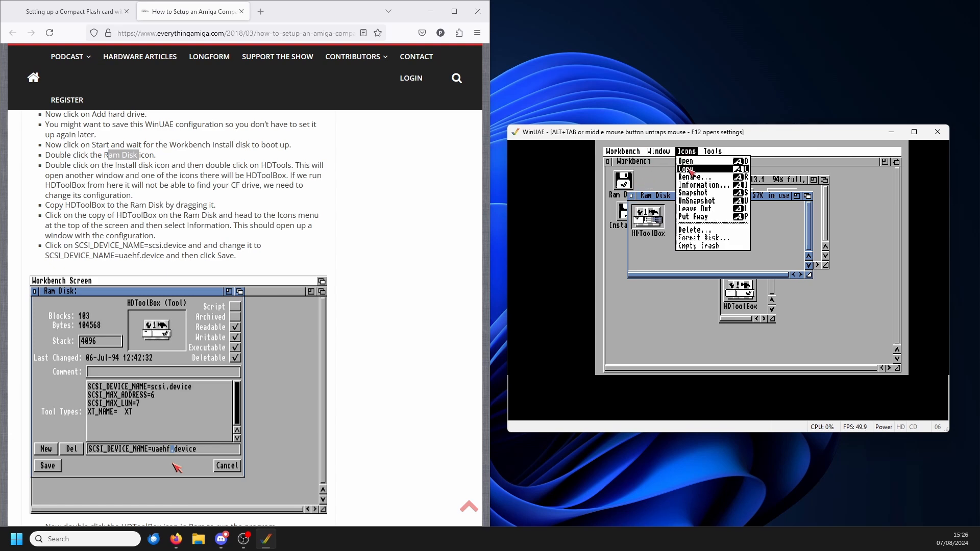
right_click(703, 184)
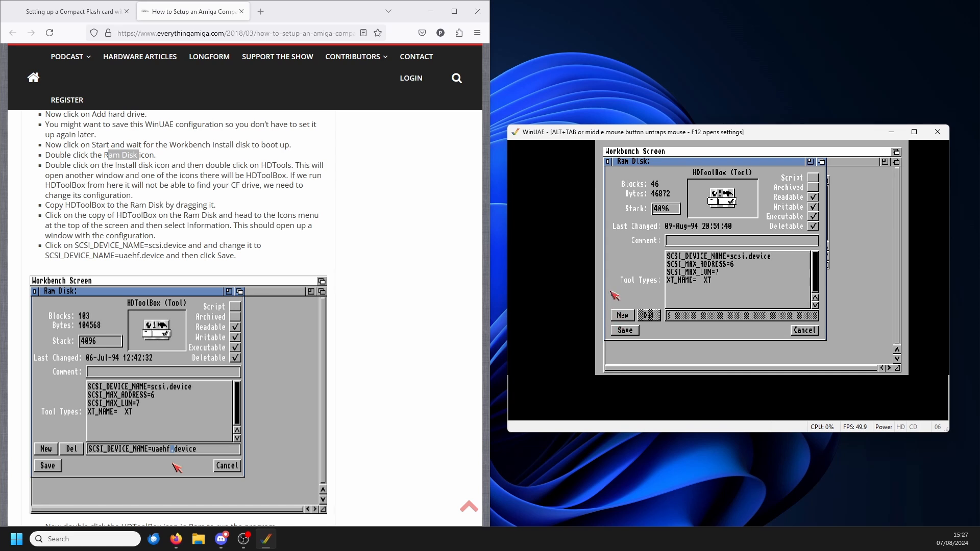
Step: Change the HDToolBox tool type to SCSI_DEVICE_NAME=uaehf.device and save the icon information
left_click(751, 257)
left_click(786, 311)
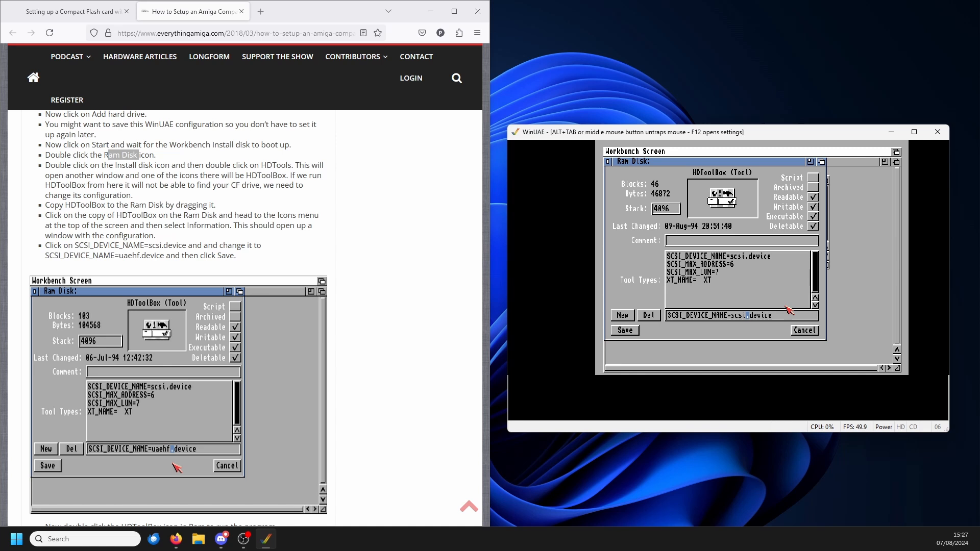
key("BackSpace")
key("BackSpace")
key("BackSpace")
key("BackSpace")
type("uaehf")
left_click(628, 333)
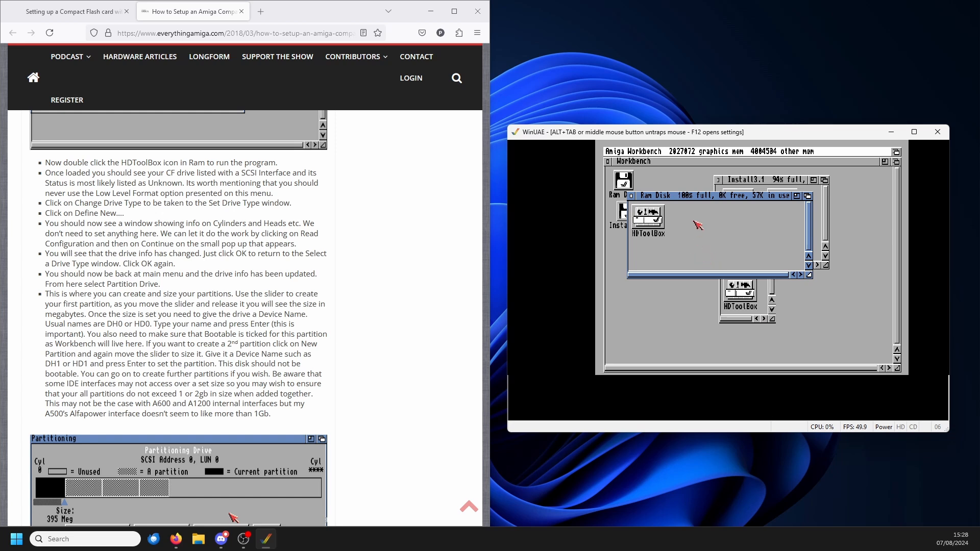
Step: Run HDToolBox from the Ram Disk and define a new drive type using the configuration read from the CF drive
double_click(655, 219)
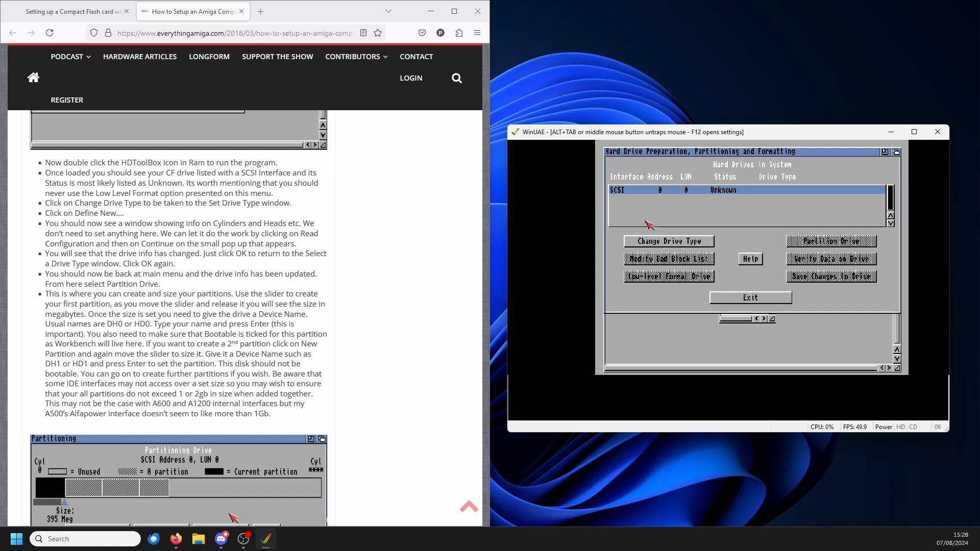
left_click(677, 241)
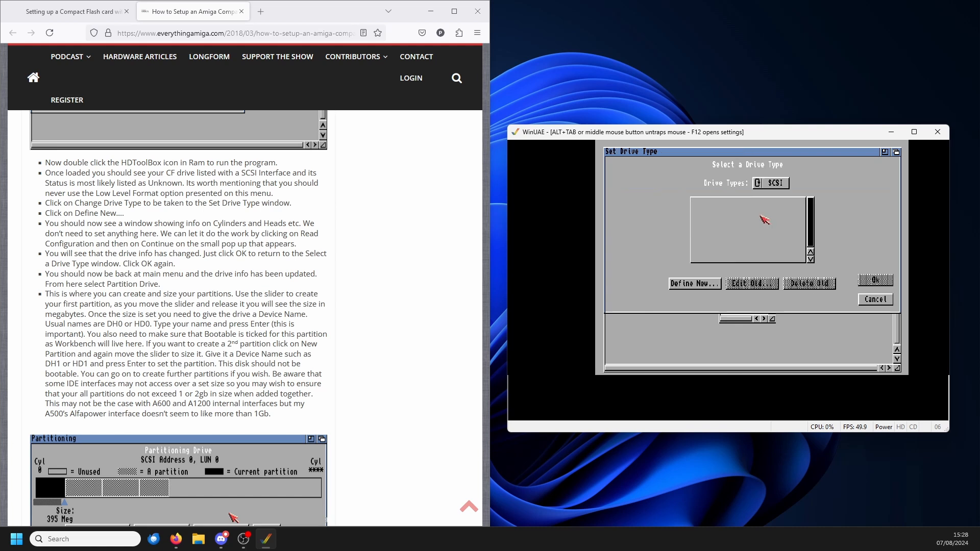
left_click(702, 284)
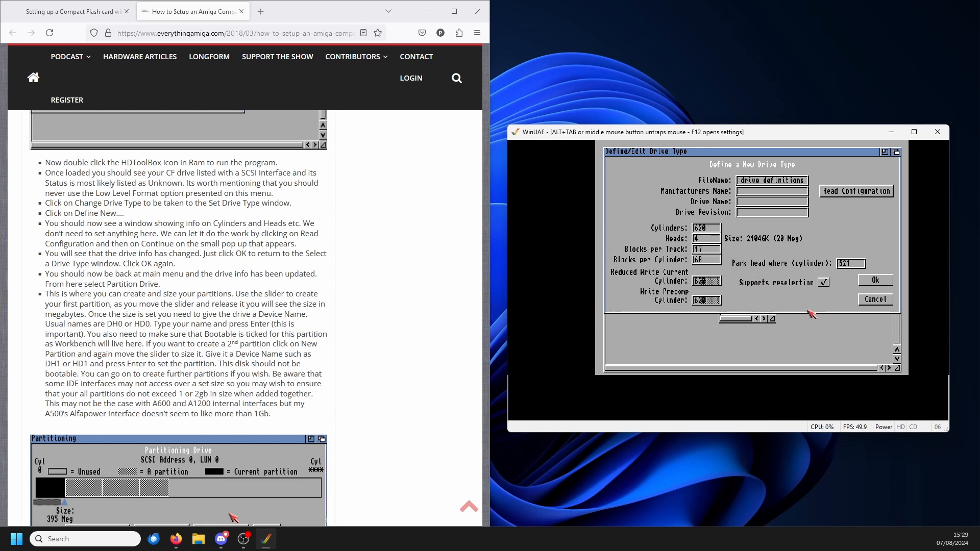
left_click(828, 195)
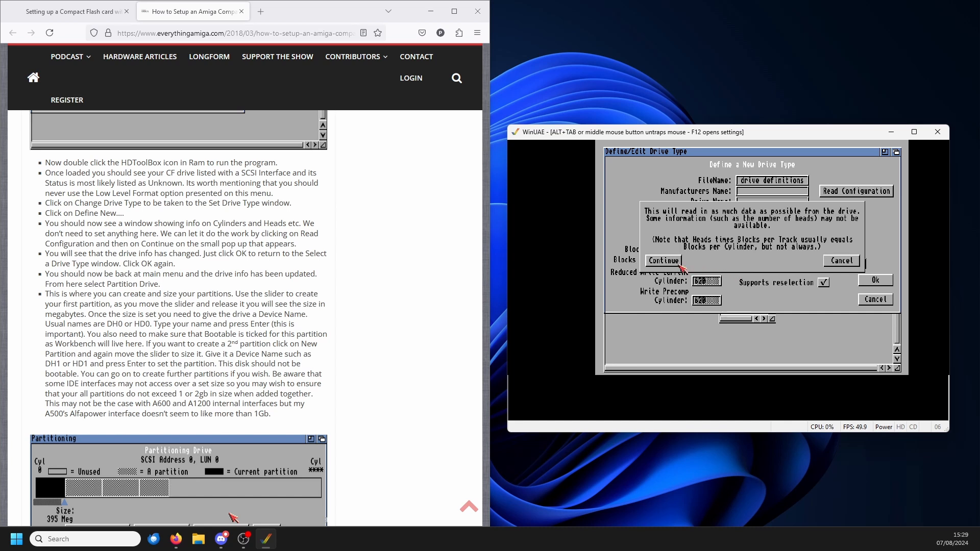
left_click(663, 261)
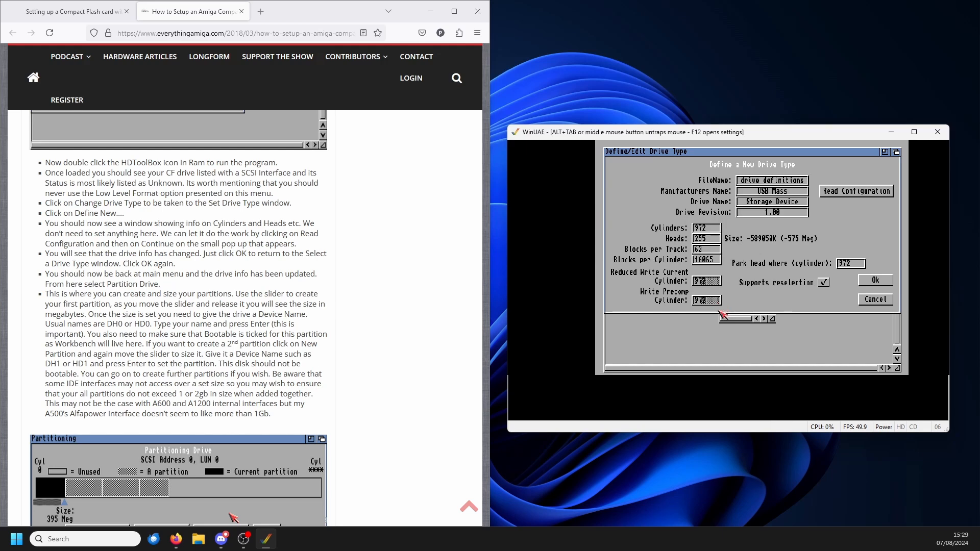
left_click(863, 282)
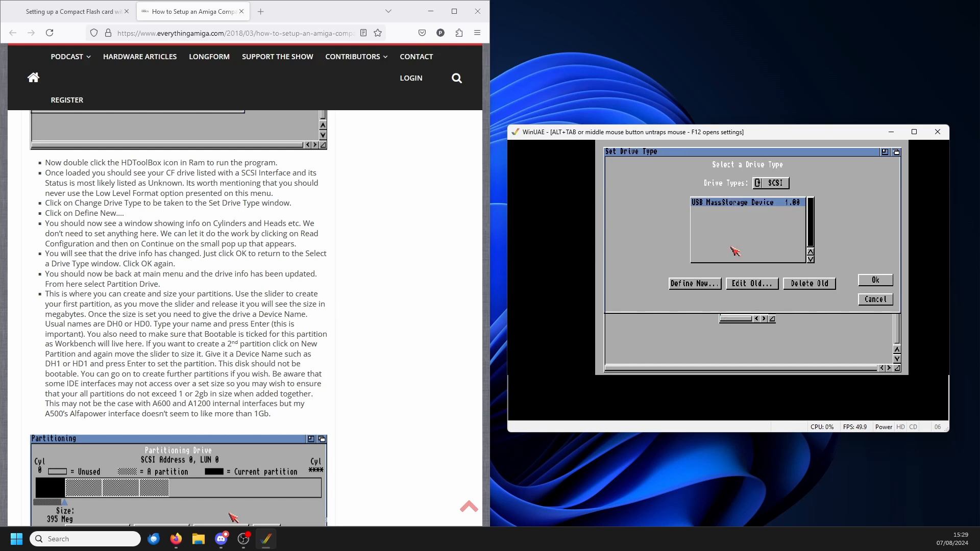
left_click(875, 280)
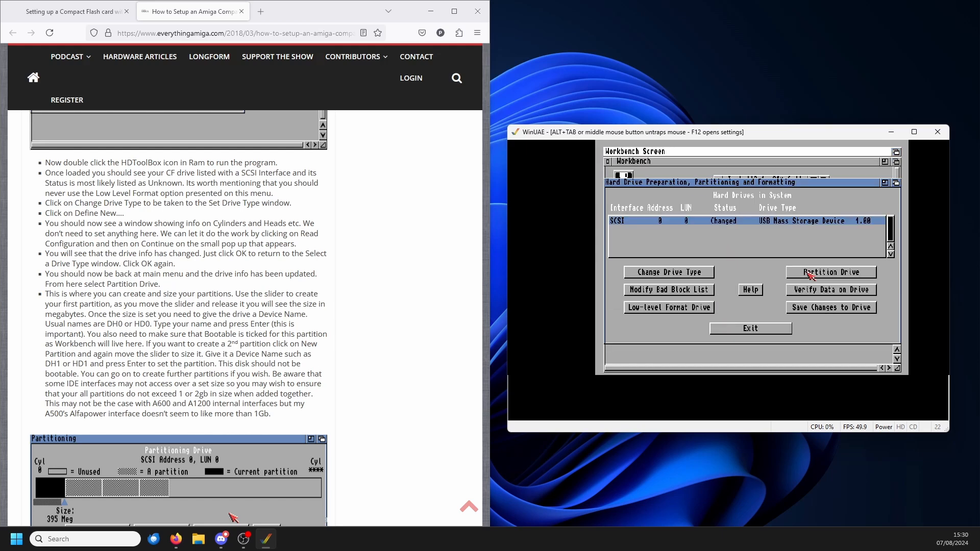
Step: Start partitioning the drive, shrink the first partition to a small bootable one and name it DH0
left_click(811, 273)
left_click_drag(762, 212, 656, 216)
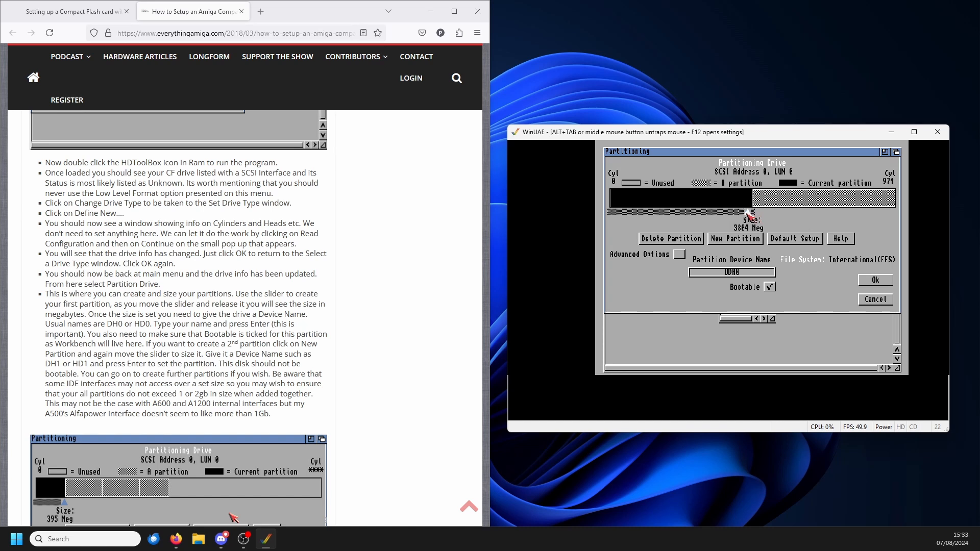
left_click_drag(628, 209, 604, 230)
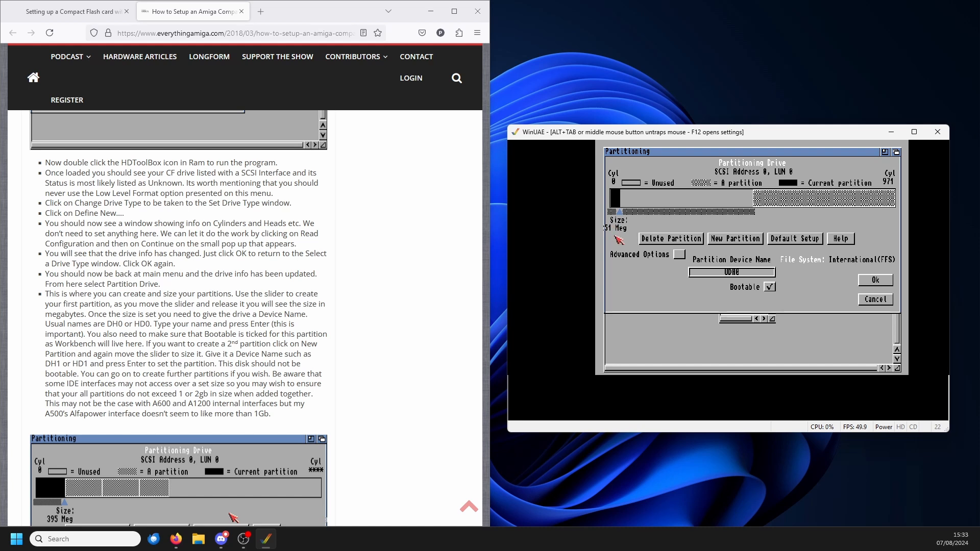
left_click(744, 272)
Step: Add a second, non-bootable partition of about 1796 Meg after DH0, name it DH1 and accept the layout
left_click_drag(772, 194, 637, 211)
left_click_drag(760, 214, 716, 214)
left_click(744, 275)
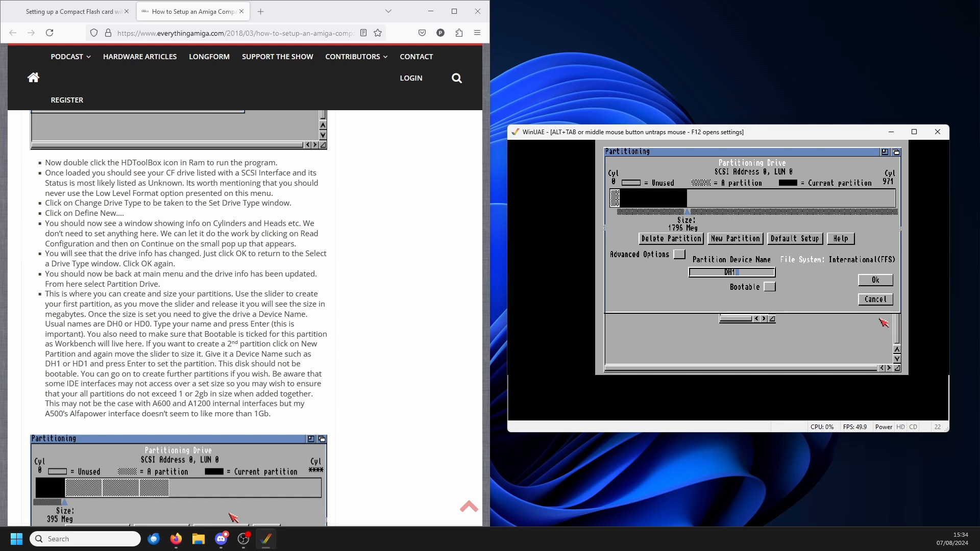
left_click(876, 281)
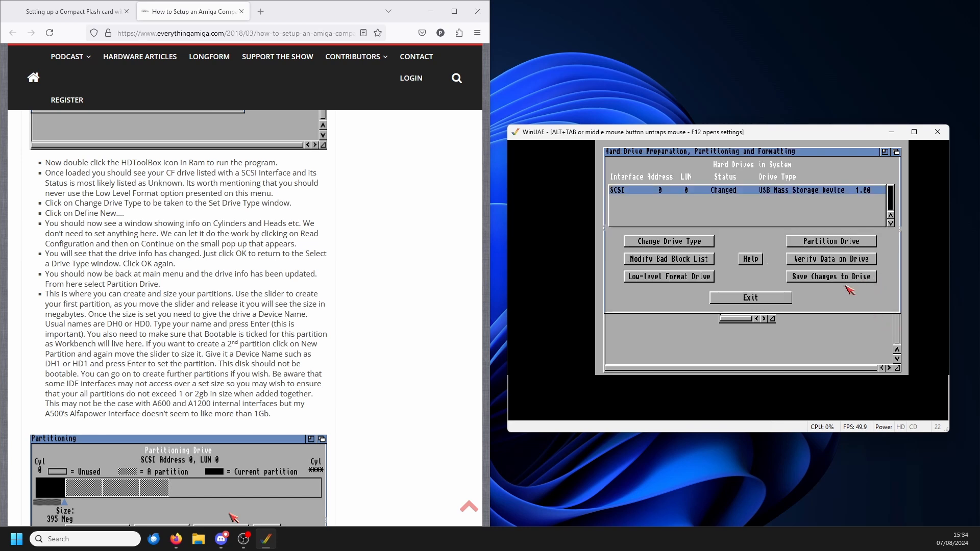
Step: Reopen the drive's partitioning and add a third partition of about 3569 Meg in the unused space after DH1
left_click(826, 242)
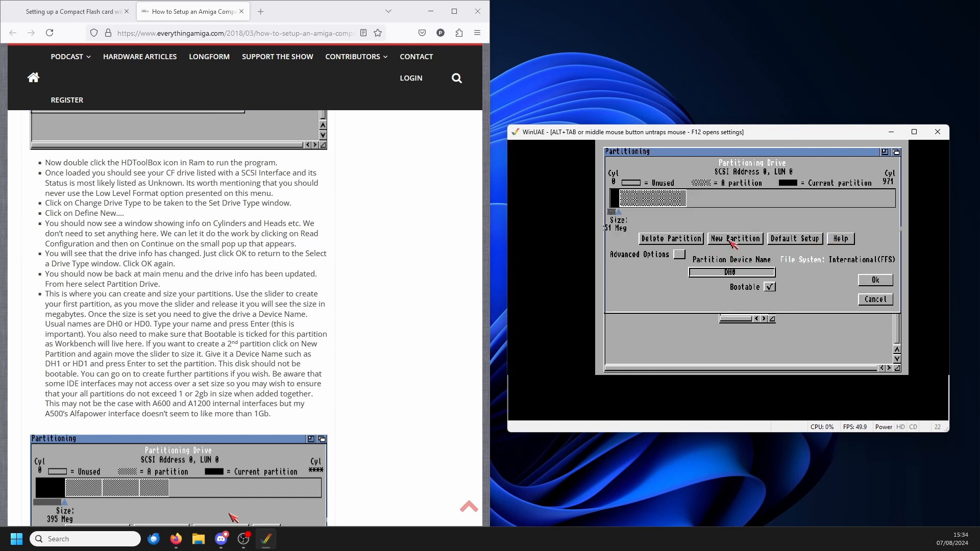
left_click(733, 239)
left_click(820, 201)
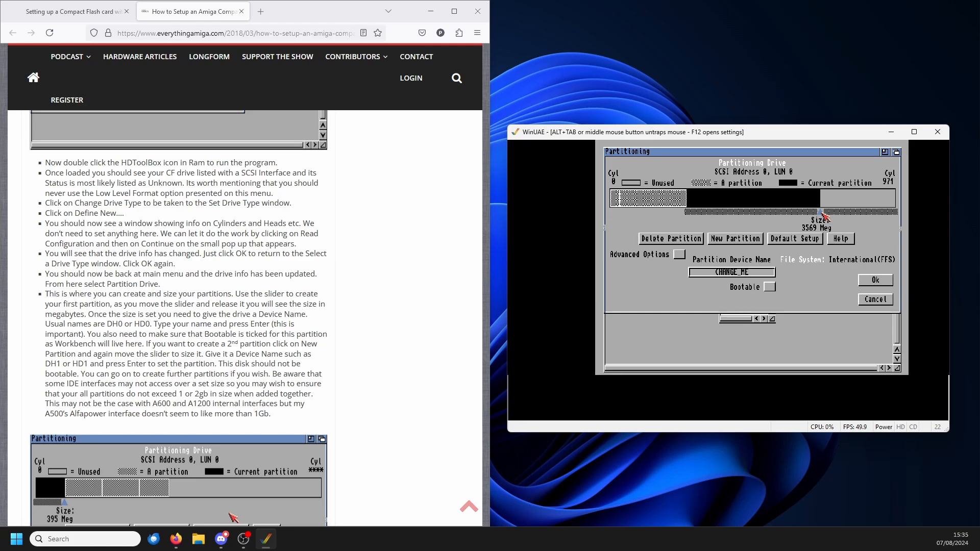
Step: Switch to Discord, check the commodore channel's advice on maximum partition and card size, and return to WinUAE
key("alt+Tab")
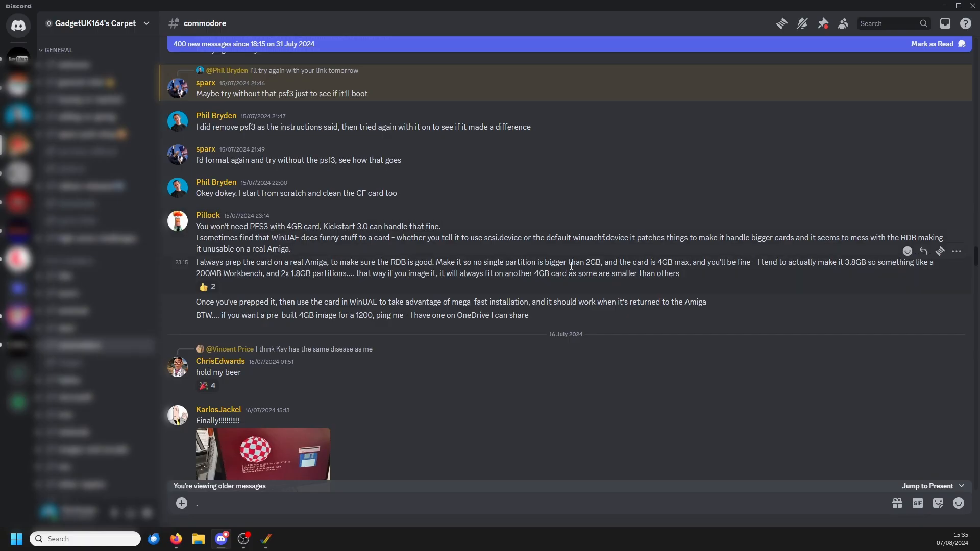
left_click_drag(531, 262, 657, 262)
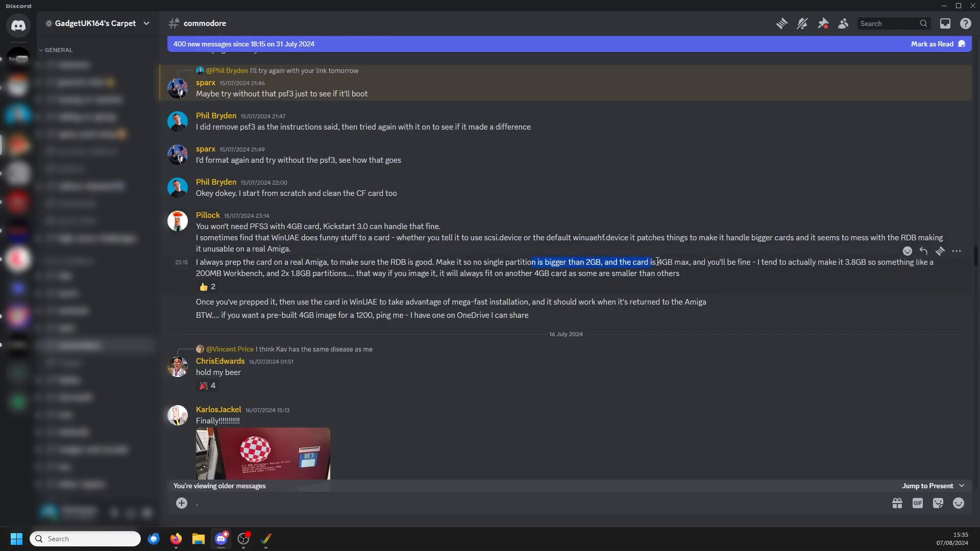
left_click(697, 280)
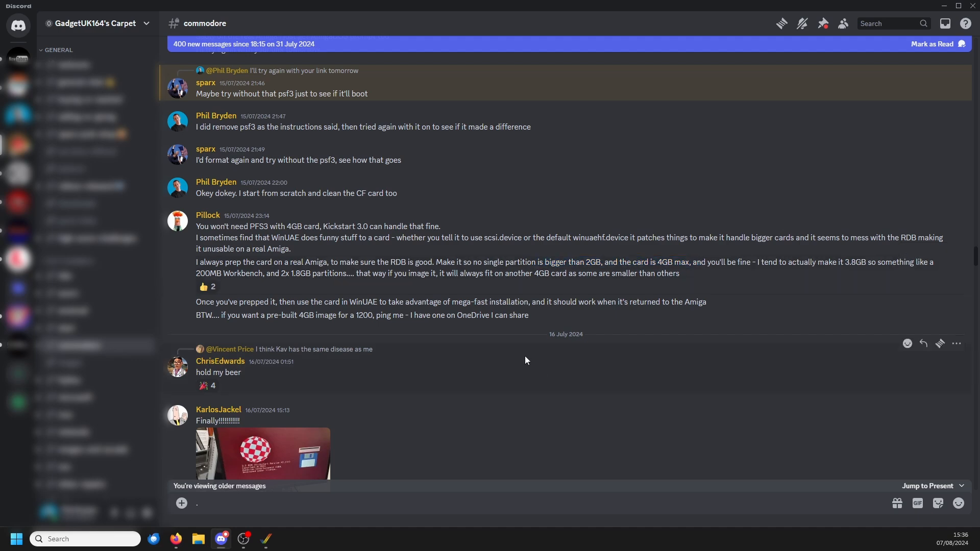
mouse_move(265, 545)
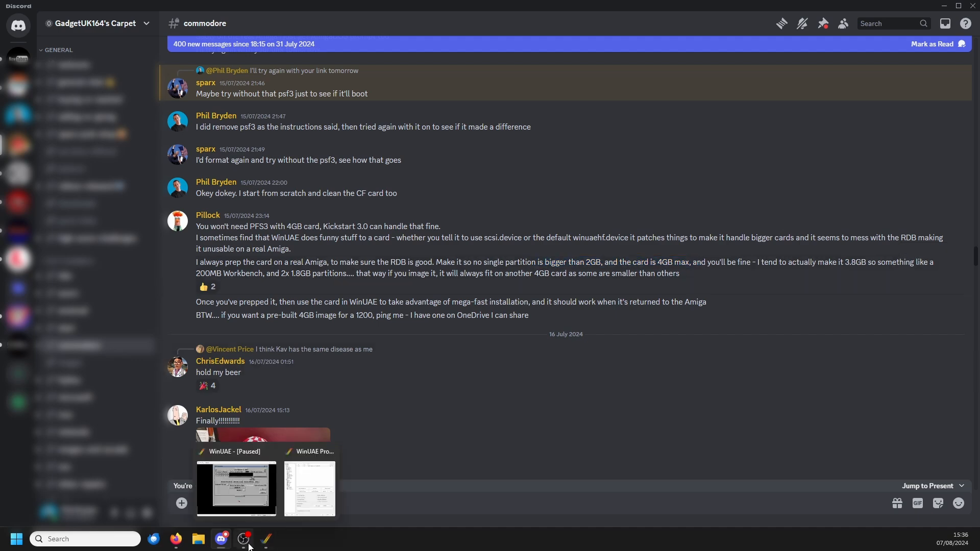
left_click(310, 488)
left_click(847, 506)
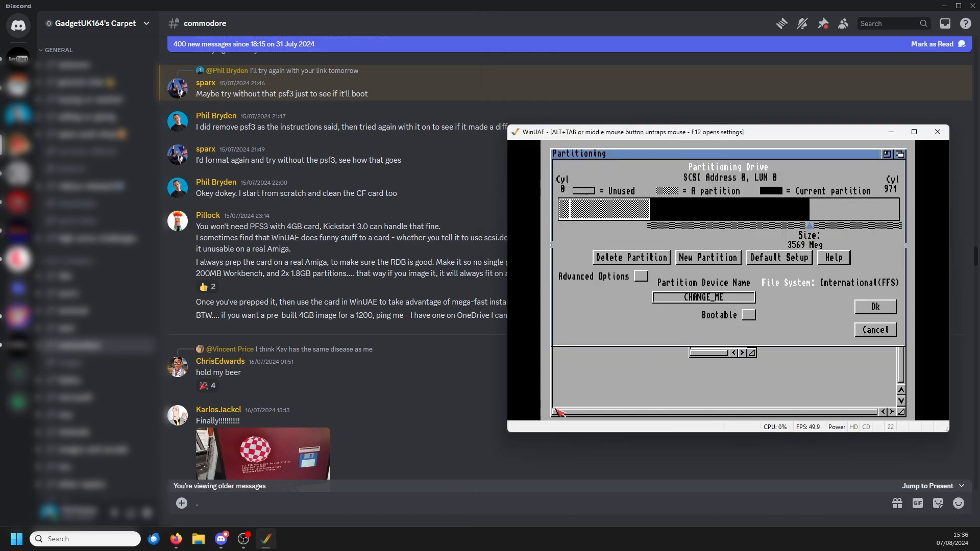
Step: Shrink the third partition to about 1913 Meg and replace its CHANGE_ME device name
left_click_drag(809, 227, 735, 229)
left_click(727, 299)
key("BackSpace")
key("BackSpace")
key("BackSpace")
key("BackSpace")
key("BackSpace")
key("BackSpace")
key("BackSpace")
key("BackSpace")
key("BackSpace")
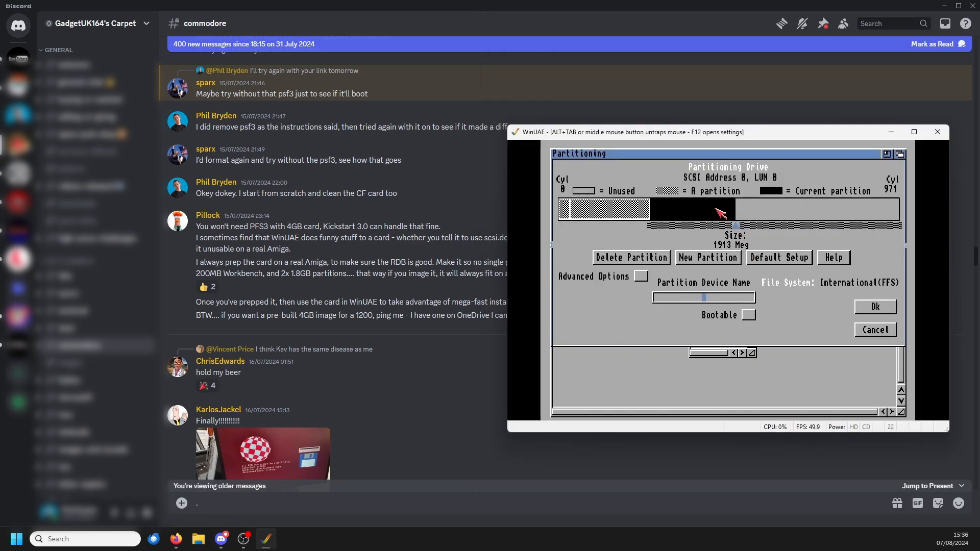
type("DH0")
key("Return")
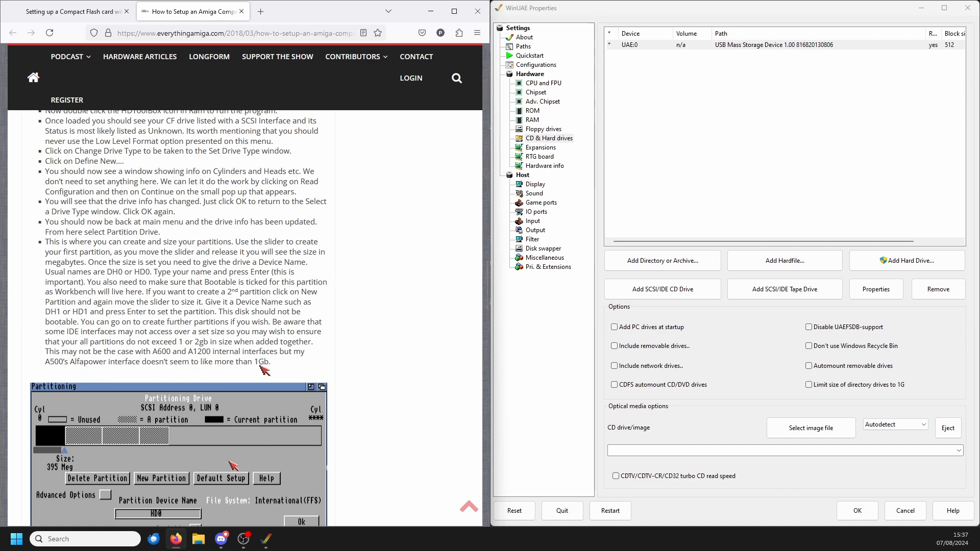
Step: Check the guide's saving instructions, save the partition layout to the drive and exit HDToolBox
scroll(262, 368, "down", 10)
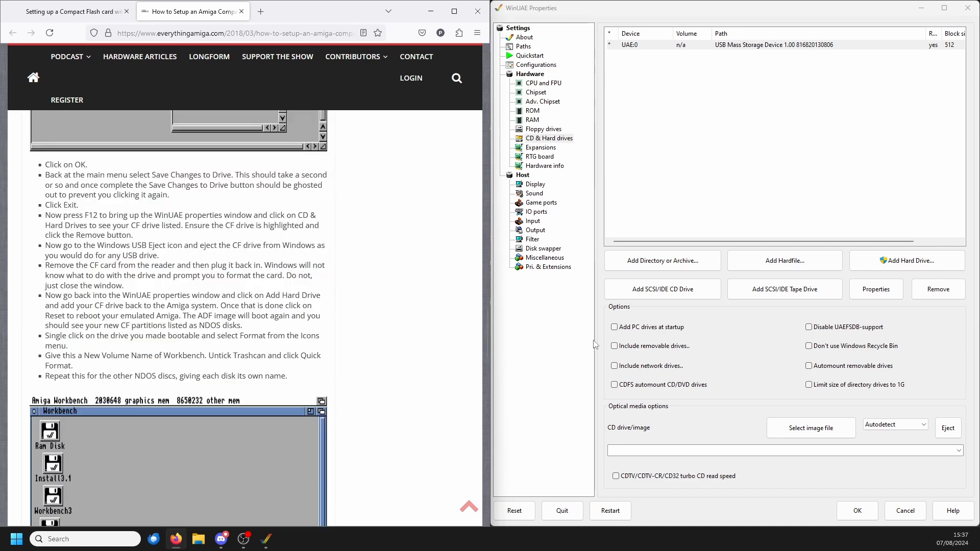
left_click(857, 510)
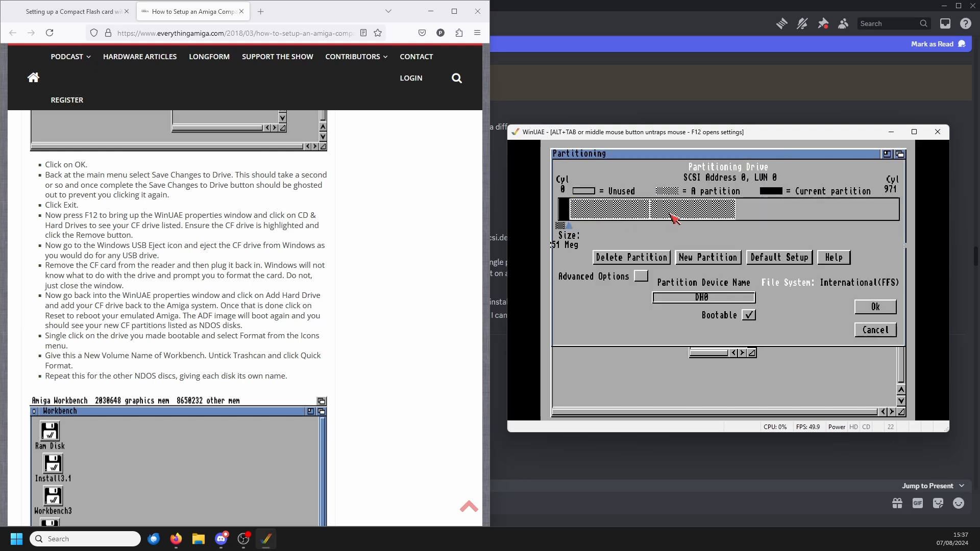
left_click(686, 211)
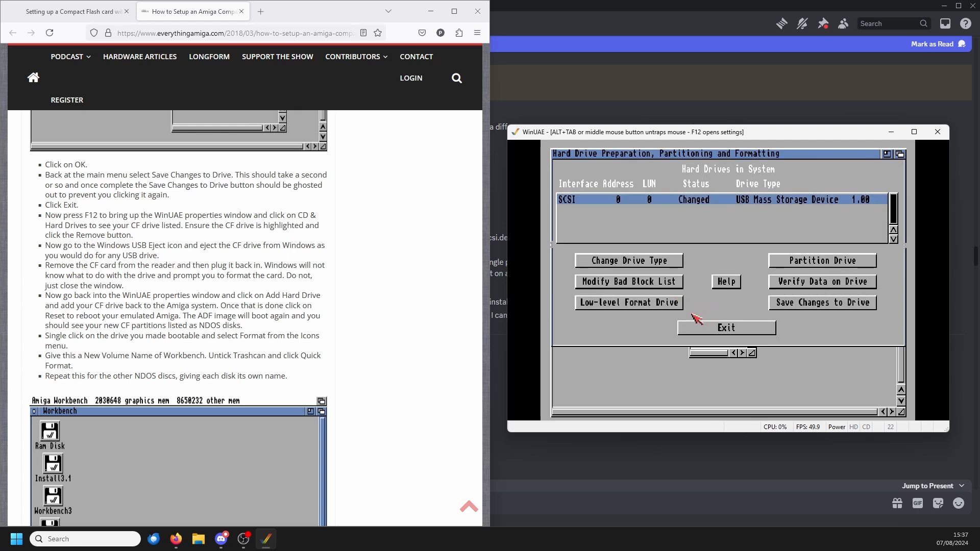
left_click(834, 306)
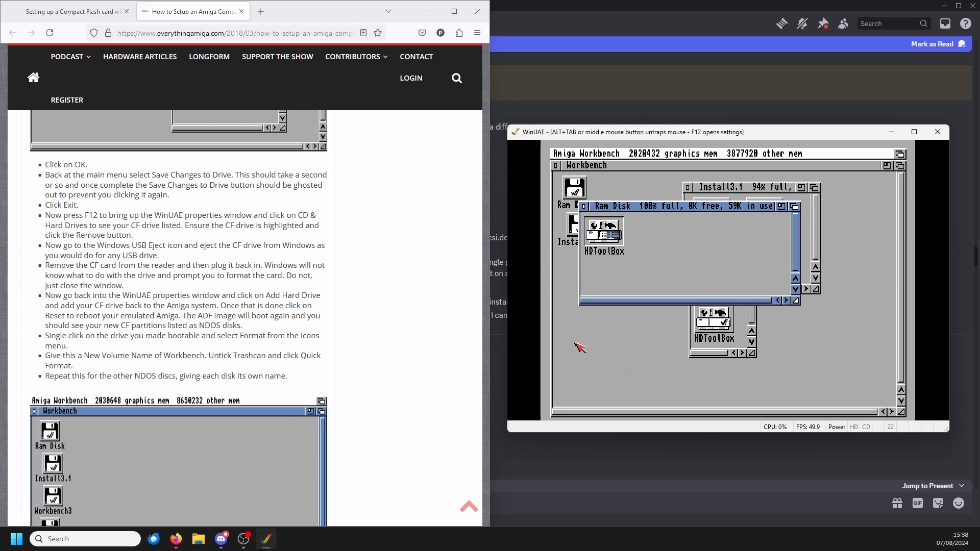
Step: Remove the USB Mass Storage Device from WinUAE's list of CD and hard drives
key("F12")
left_click(735, 45)
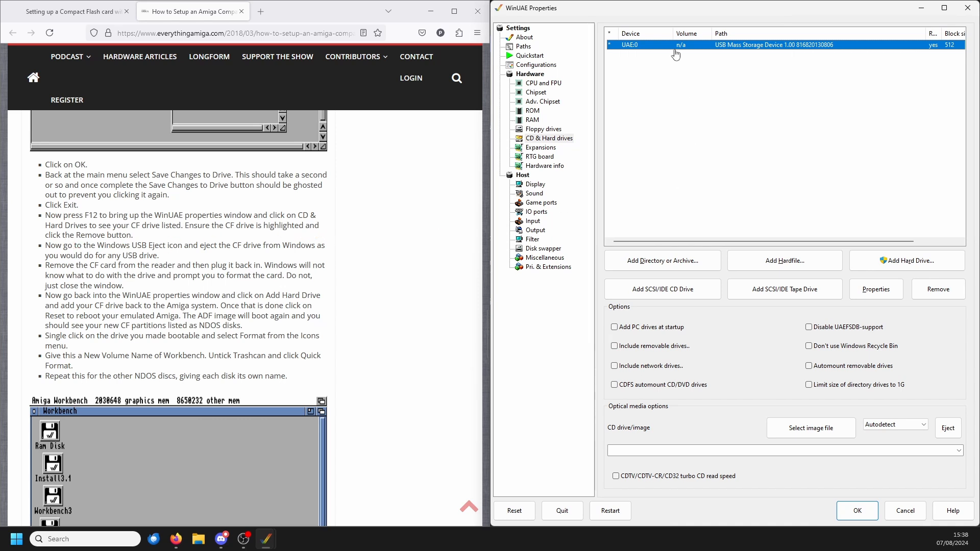
left_click(938, 289)
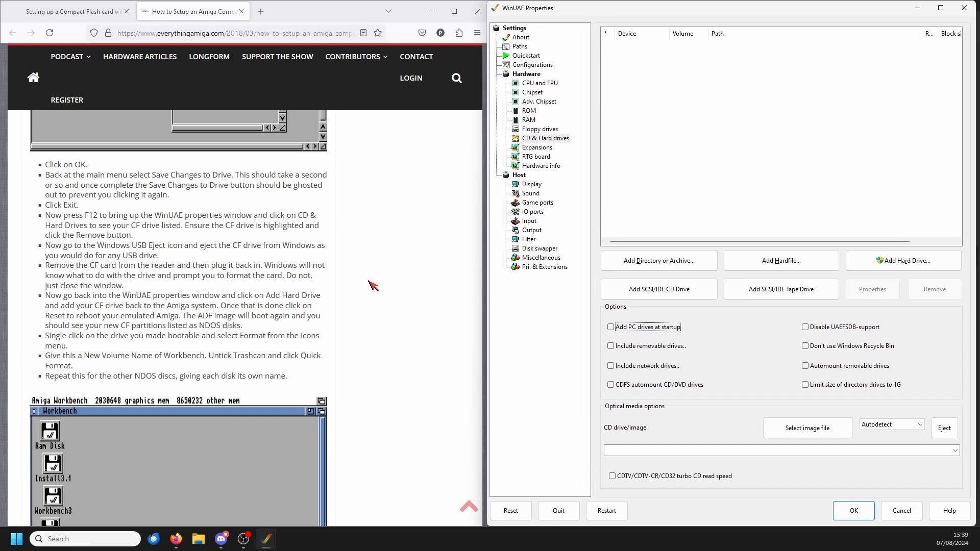
Step: Review the guide's reinsertion instructions and add the 7.5G USB Mass Storage Device back as a read/write UAE (uaehf.device) hard drive
scroll(153, 230, "up", 10)
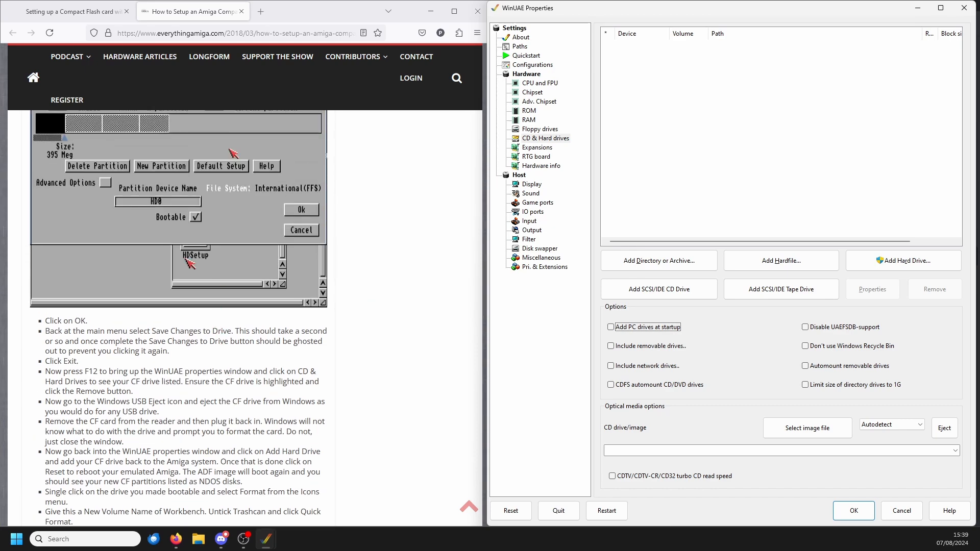
scroll(107, 211, "down", 8)
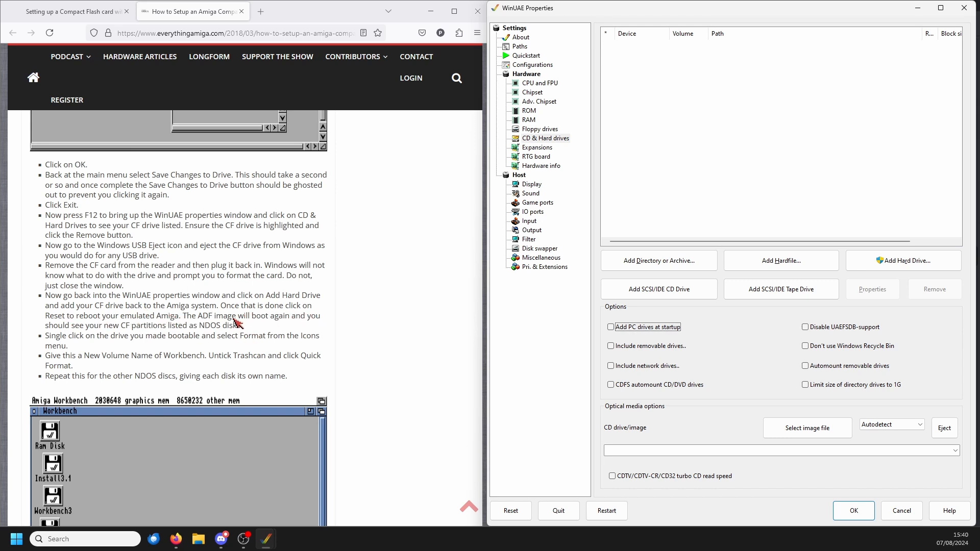
left_click(876, 262)
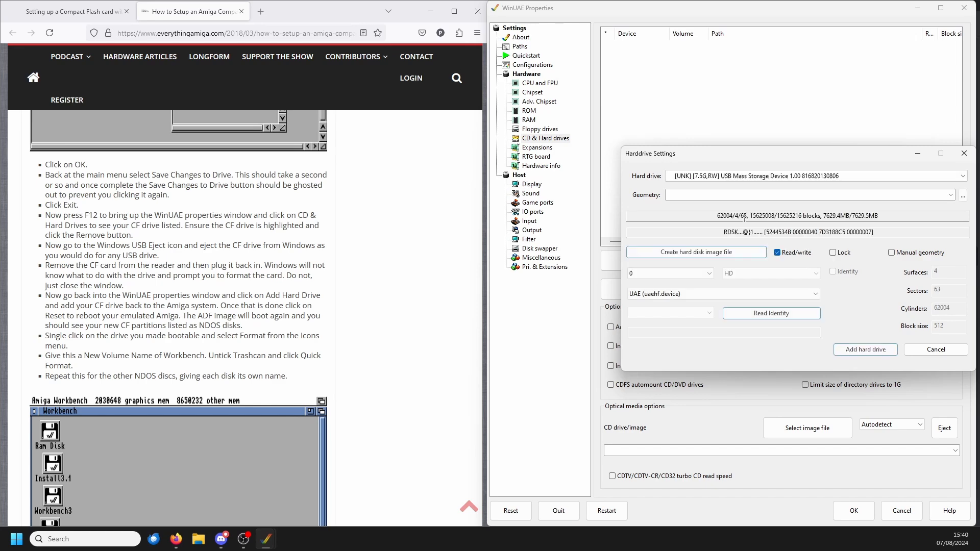
left_click(847, 355)
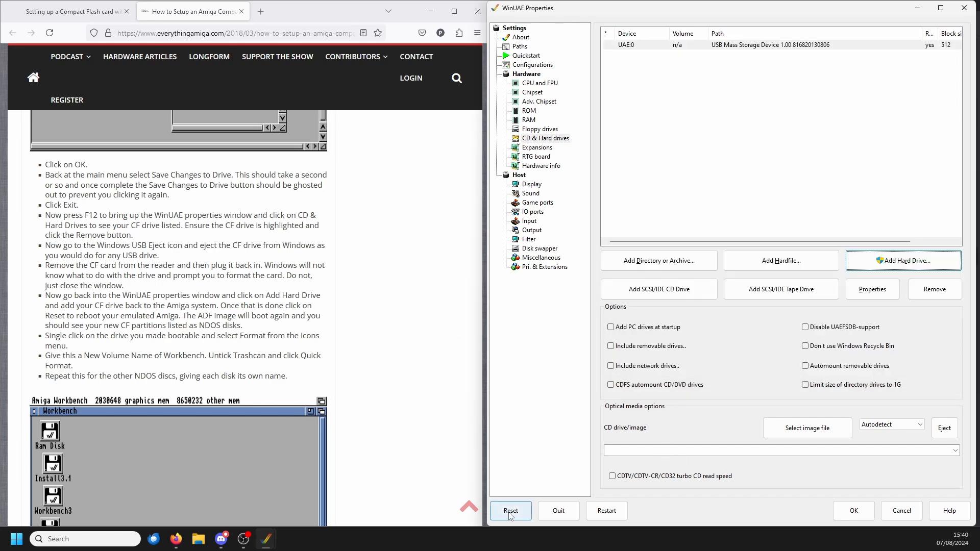
Step: Reboot the emulated Amiga and quick-format the DH0 partition with the volume name Workbench
left_click(606, 510)
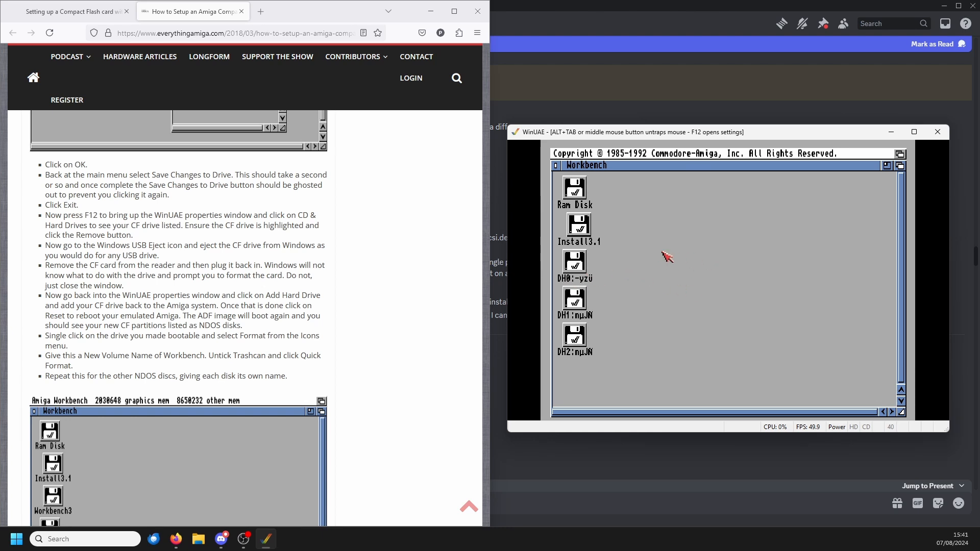
left_click(573, 261)
right_click(663, 176)
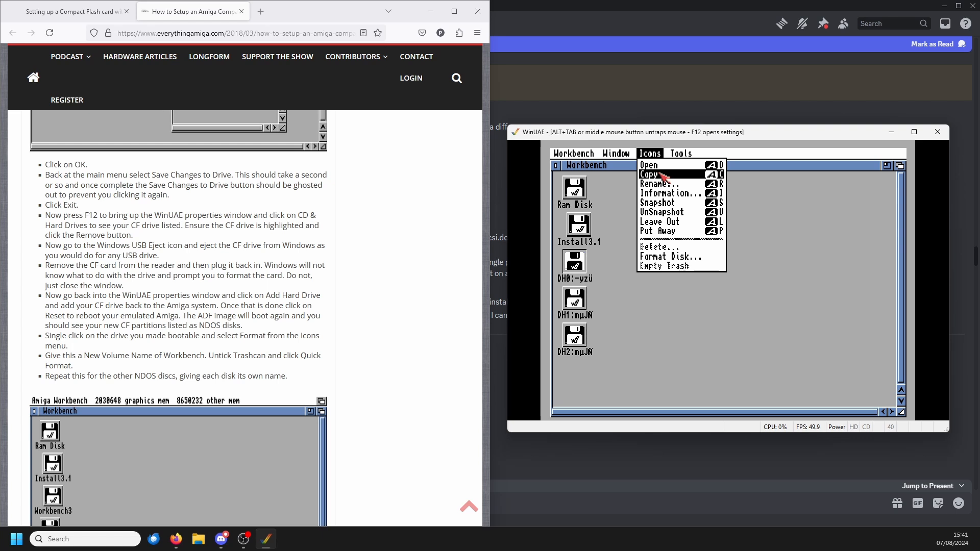
right_click(669, 256)
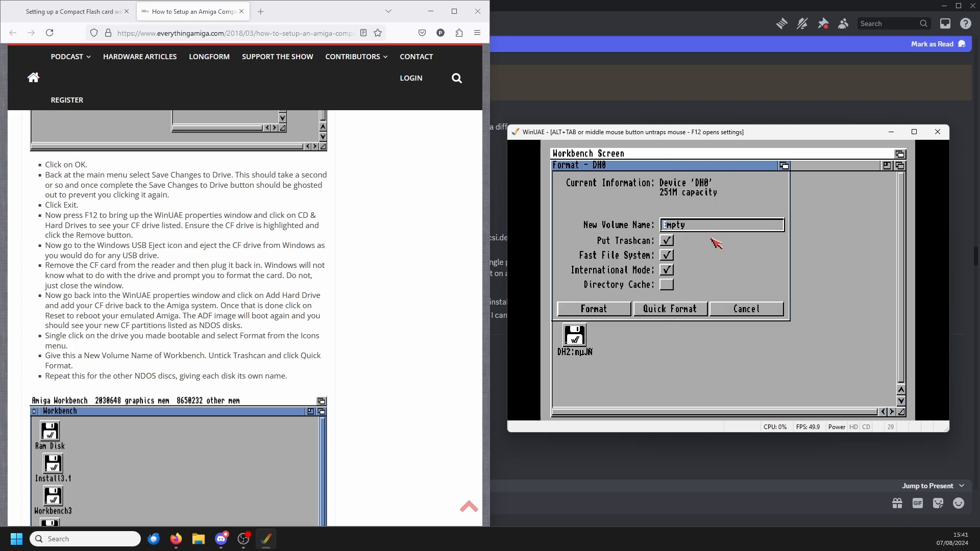
key("Delete")
key("Delete")
key("Delete")
key("Delete")
key("Delete")
type("Workbench")
left_click(664, 309)
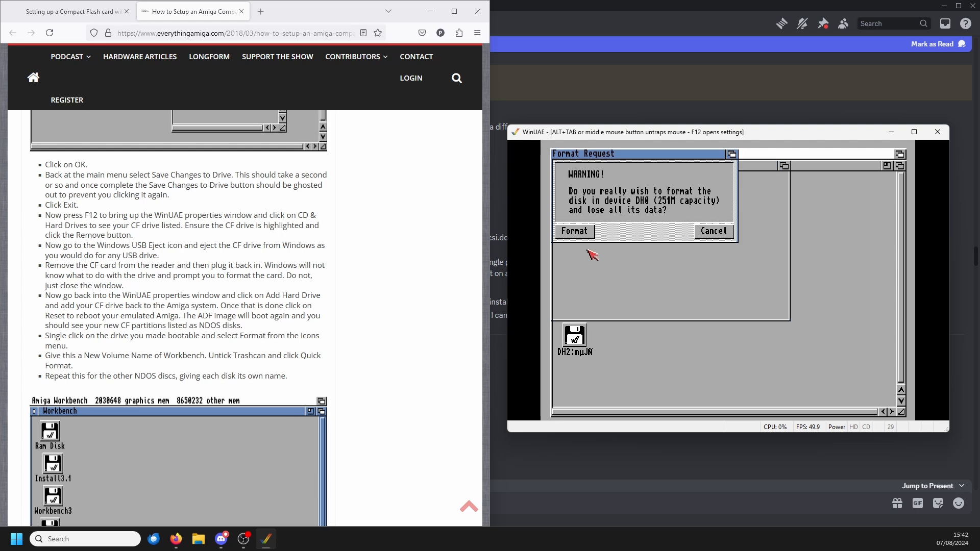
left_click(575, 231)
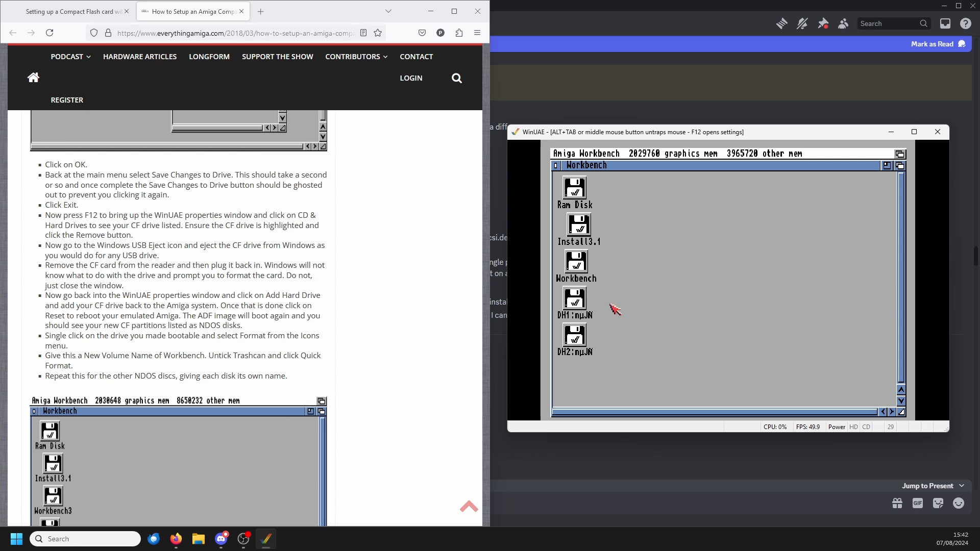
Step: Quick-format DH1 as Games and DH2 as Utilities, both without a trashcan
scroll(178, 317, "down", 4)
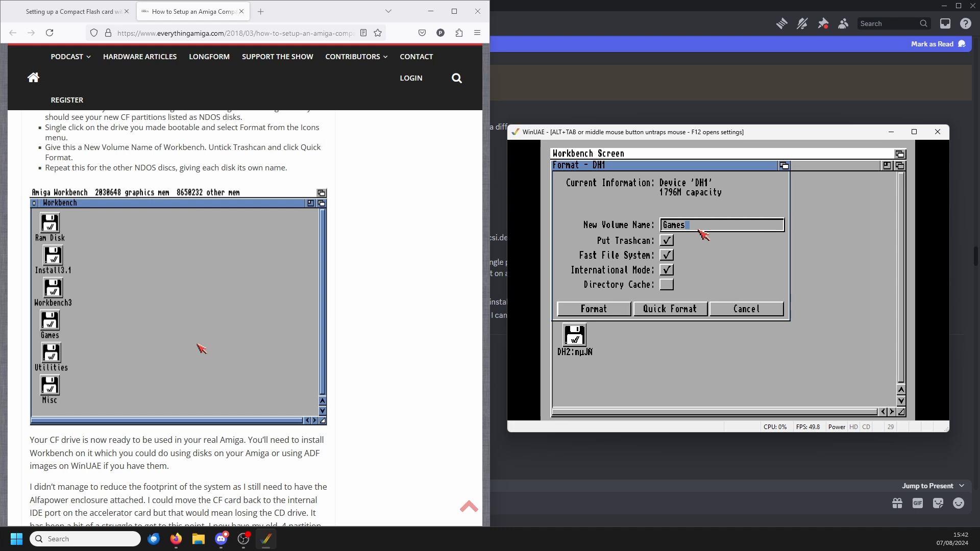
left_click(664, 310)
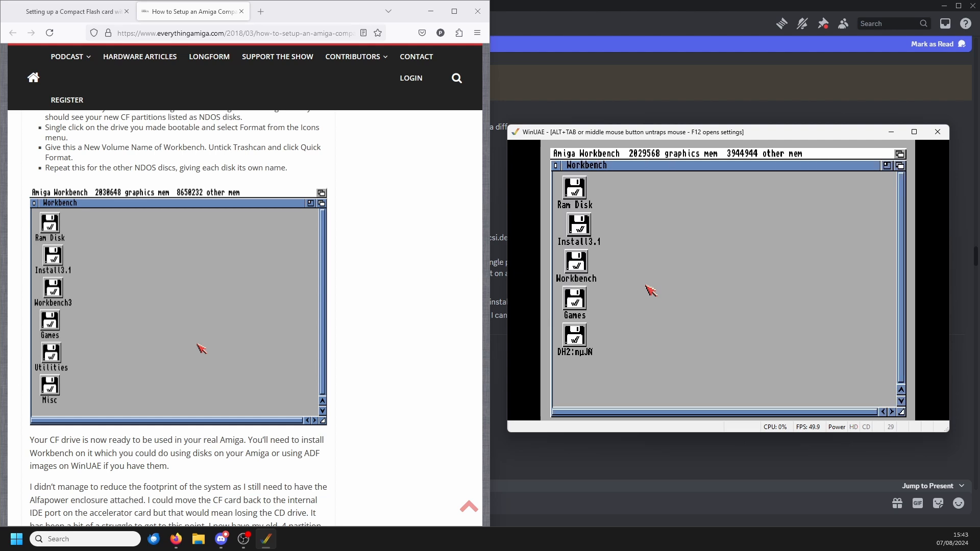
left_click(576, 336)
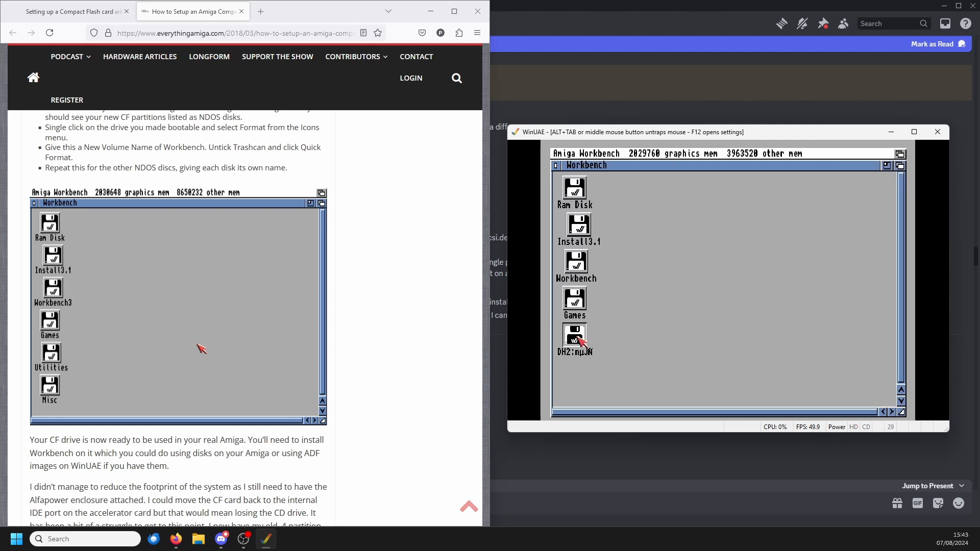
right_click(649, 154)
right_click(663, 256)
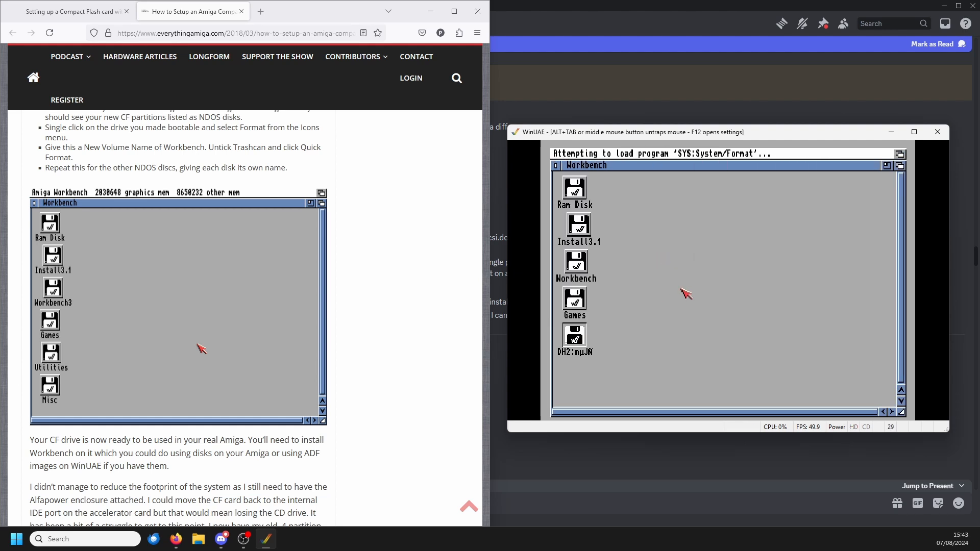
left_click(665, 241)
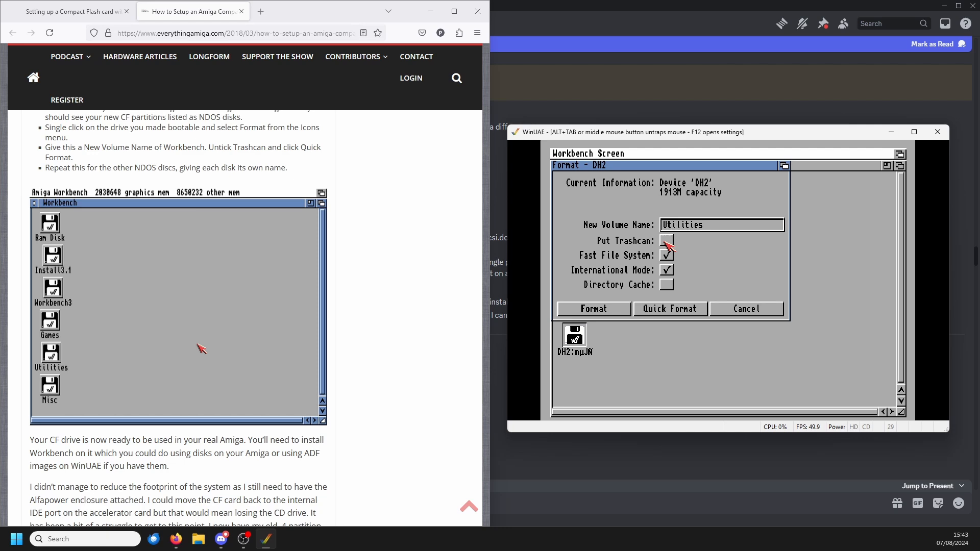
left_click(677, 312)
left_click(573, 249)
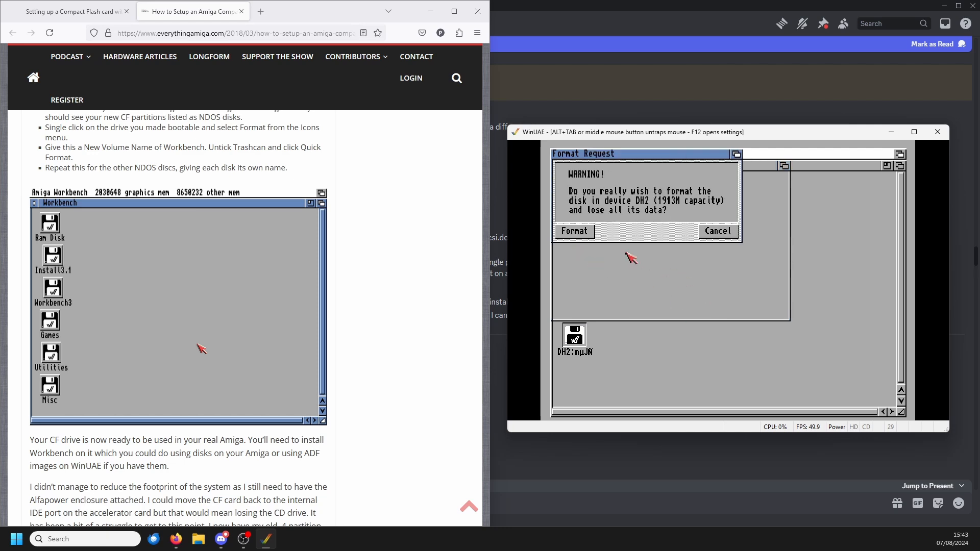
left_click(581, 233)
Step: Read the guide's closing note on installing Workbench and check which disk image is in WinUAE's floppy drive DF0
key("F12")
scroll(193, 191, "down", 5)
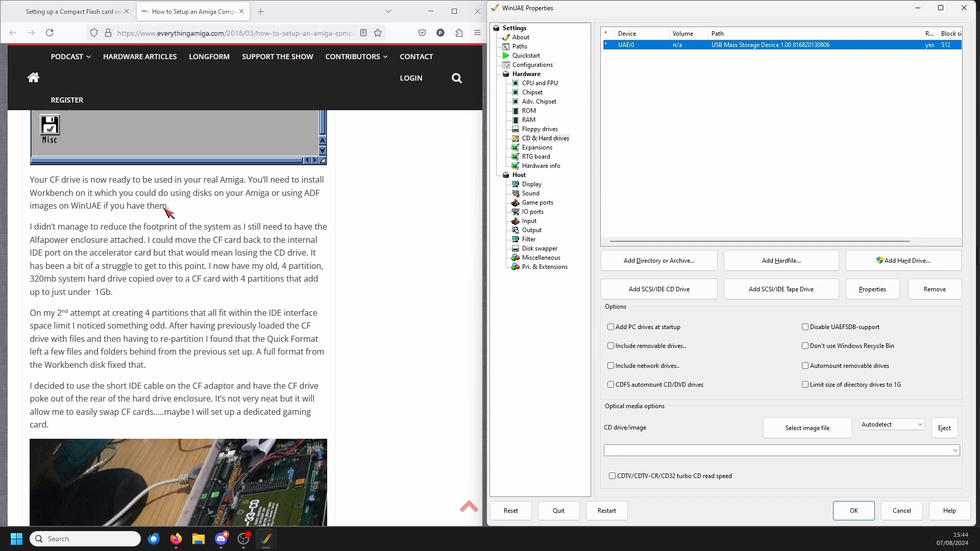
left_click(709, 176)
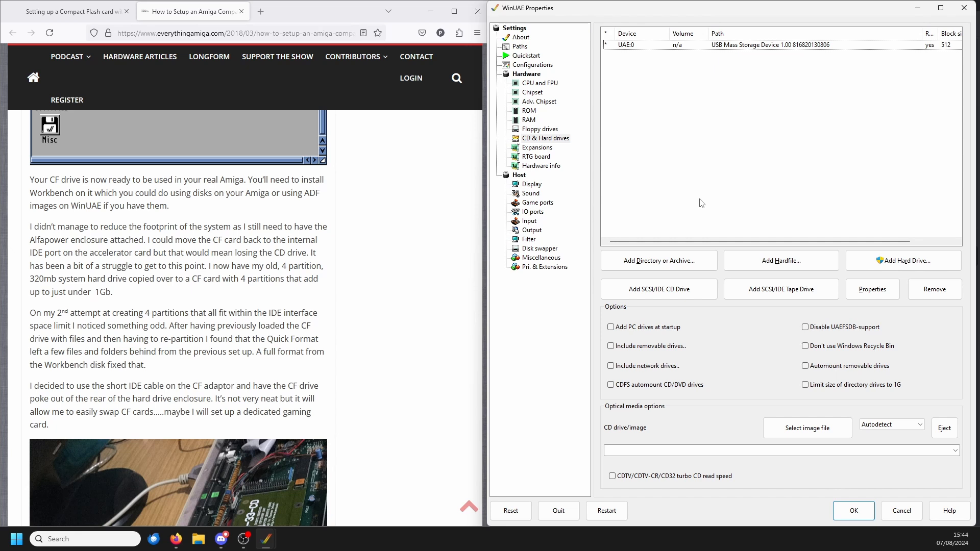
left_click(540, 129)
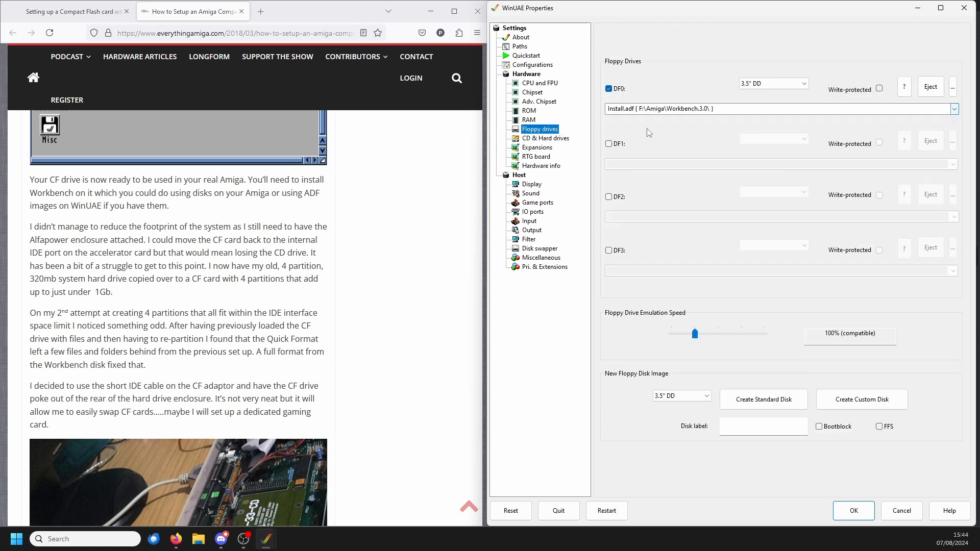
key("Return")
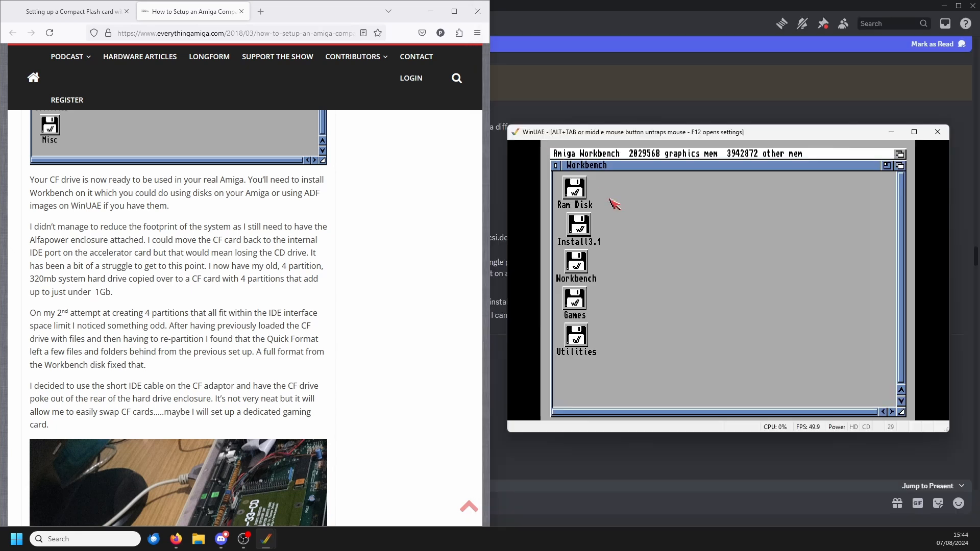
Step: Open the Install3.1 disk and inspect its Install and HDSetup drawers
double_click(584, 232)
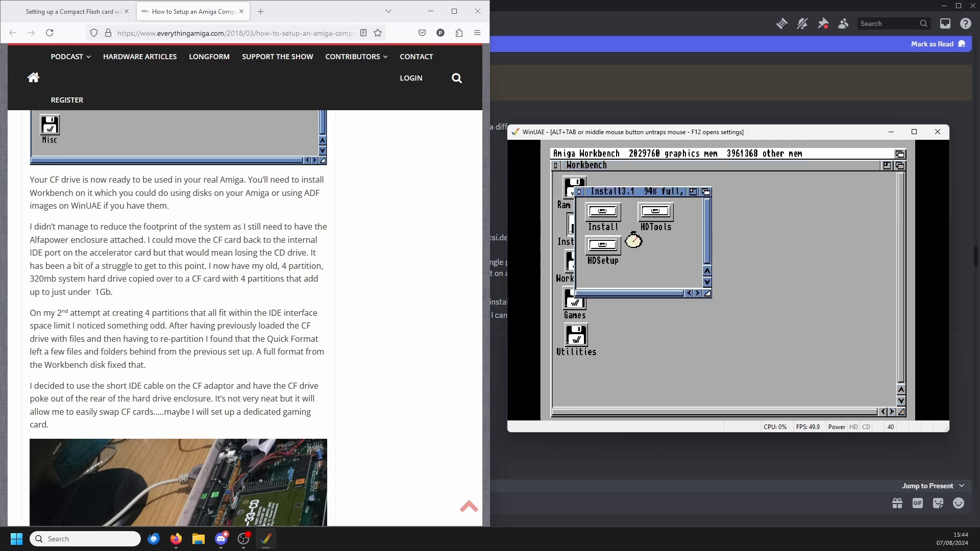
left_click(606, 223)
double_click(606, 223)
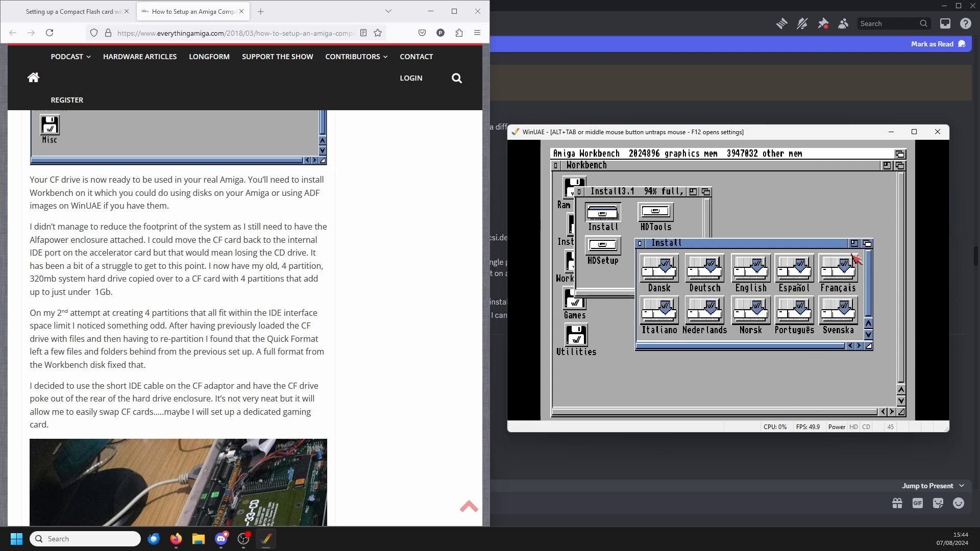
left_click(640, 244)
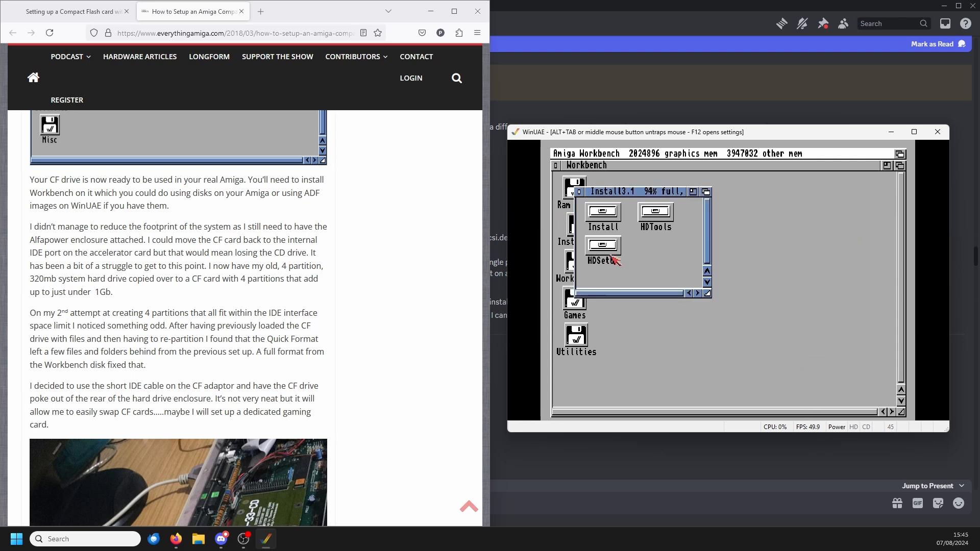
double_click(601, 246)
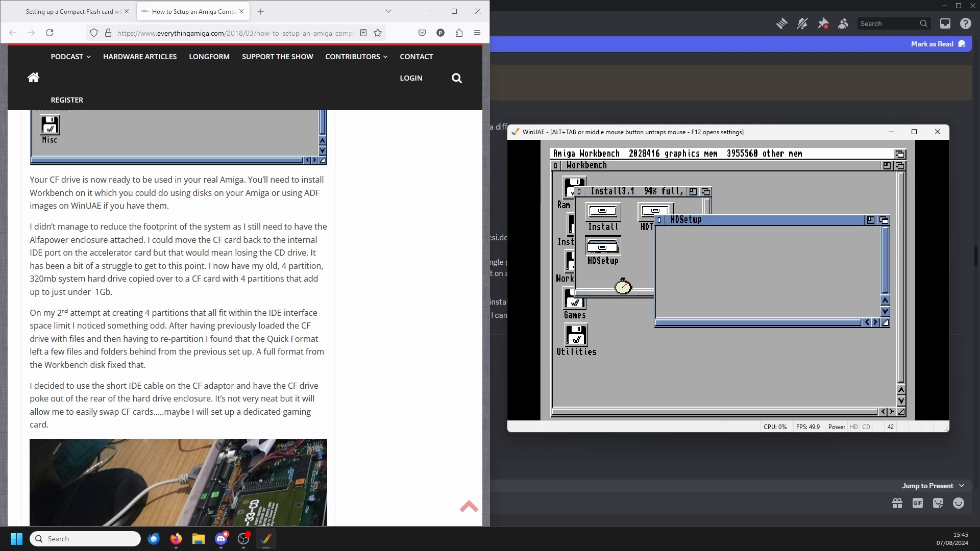
Step: Look through the rest of the guide for Workbench installation instructions and return to the emulated Amiga
key("F12")
scroll(213, 278, "down", 5)
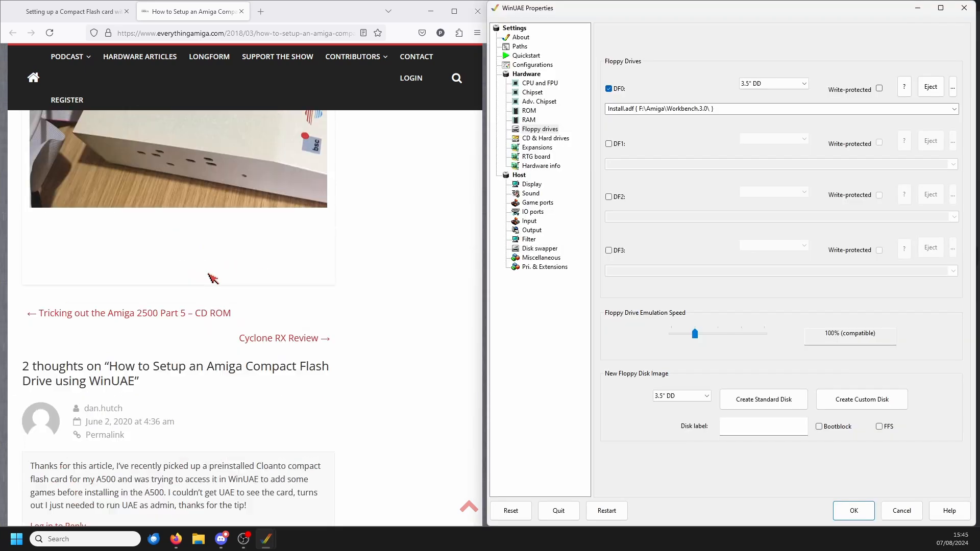
scroll(212, 278, "up", 5)
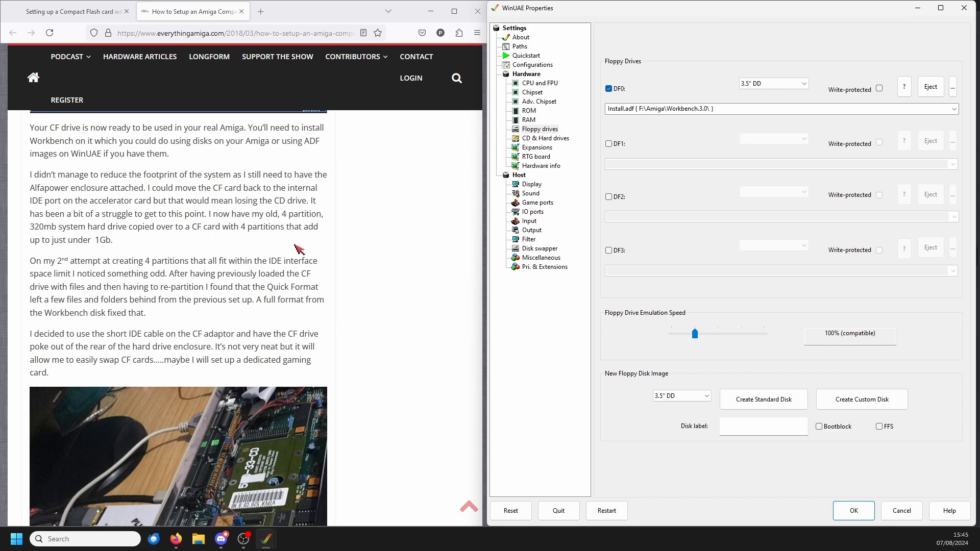
left_click(851, 510)
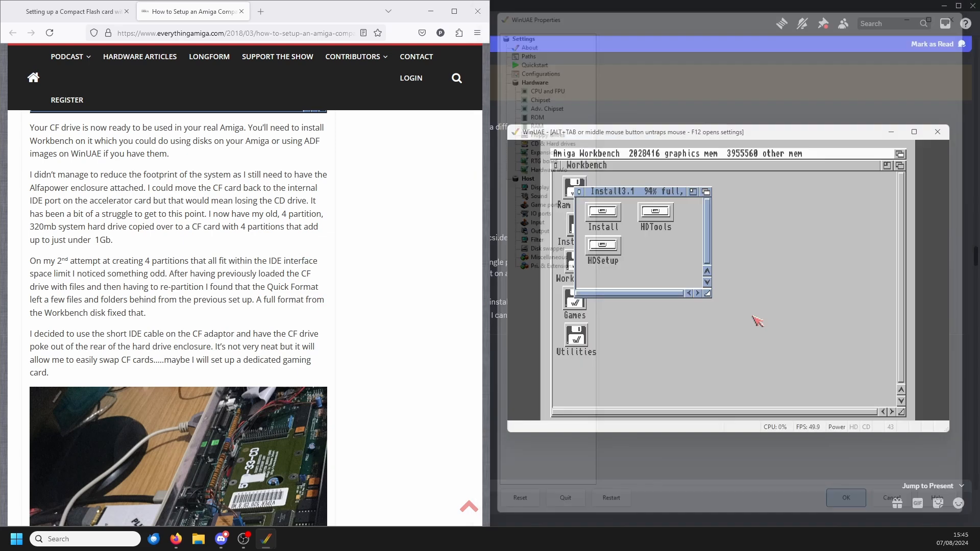
Step: Move the Install3.1 window clear of the disk icons and inspect the HDTools drawer
left_click_drag(603, 193, 683, 189)
double_click(734, 209)
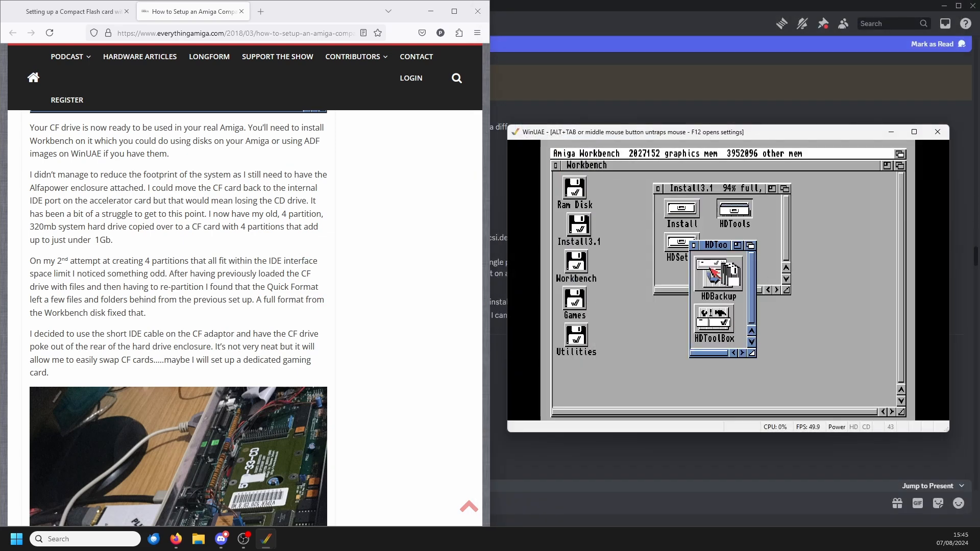
left_click(694, 245)
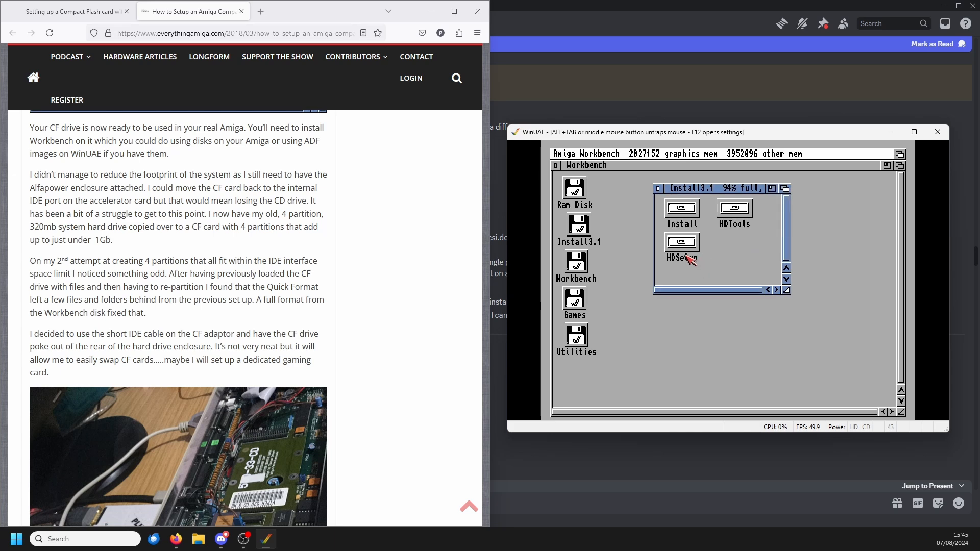
double_click(685, 251)
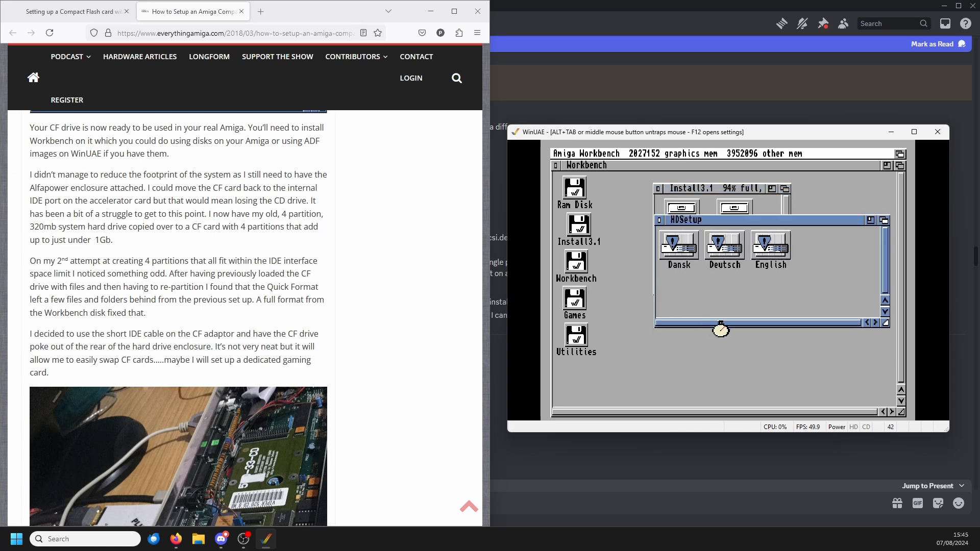
left_click(771, 245)
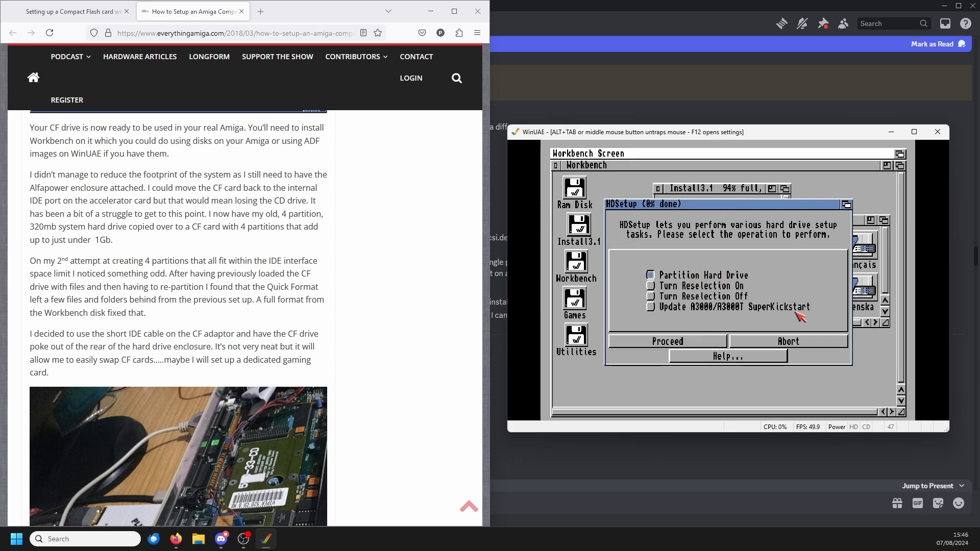
left_click(763, 341)
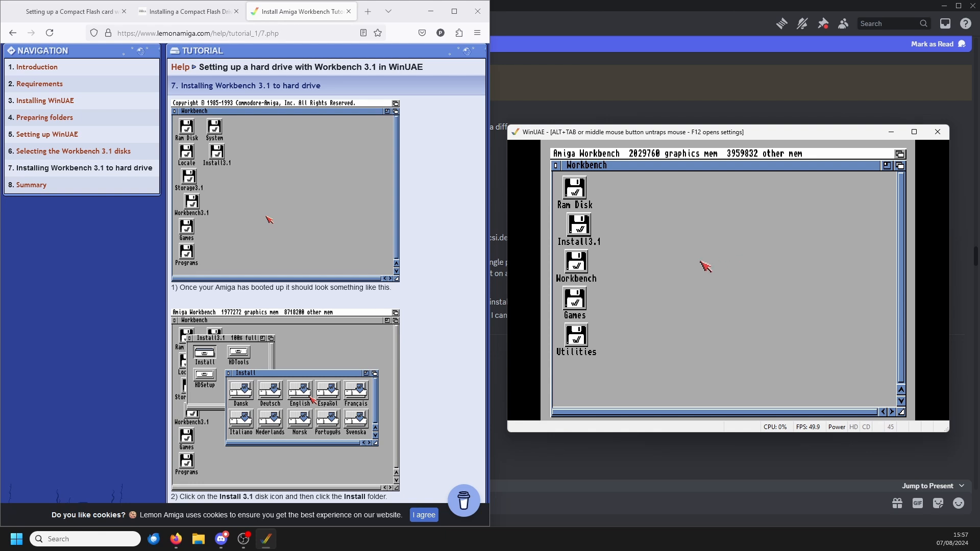
Step: Run the English installer from the Install3.1 disk, choose Install Release 3.1 and accept the installation mode
double_click(580, 227)
double_click(684, 214)
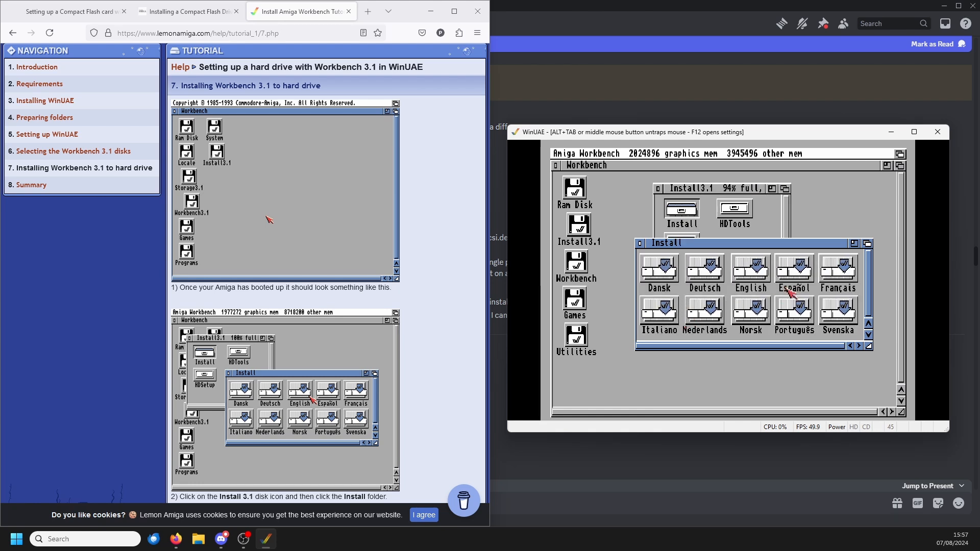
double_click(756, 270)
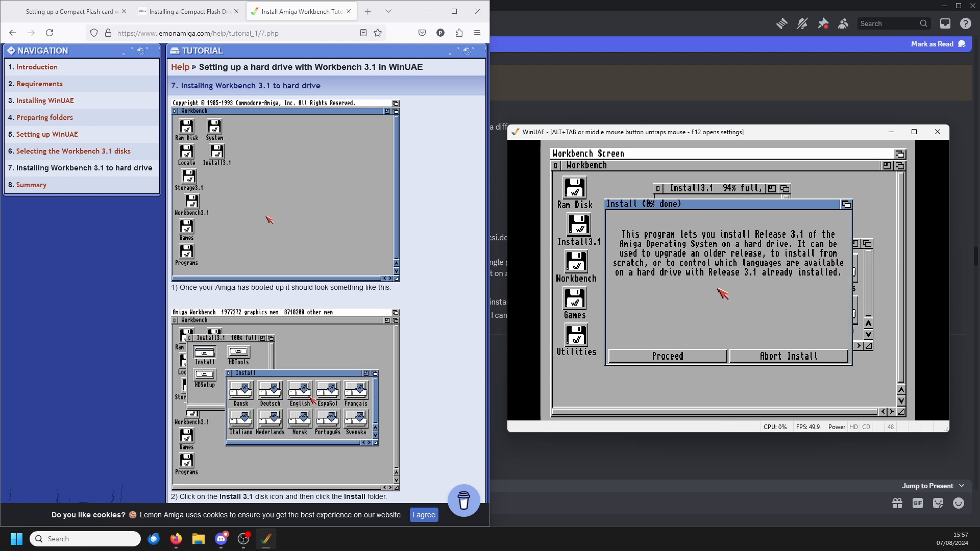
left_click(663, 359)
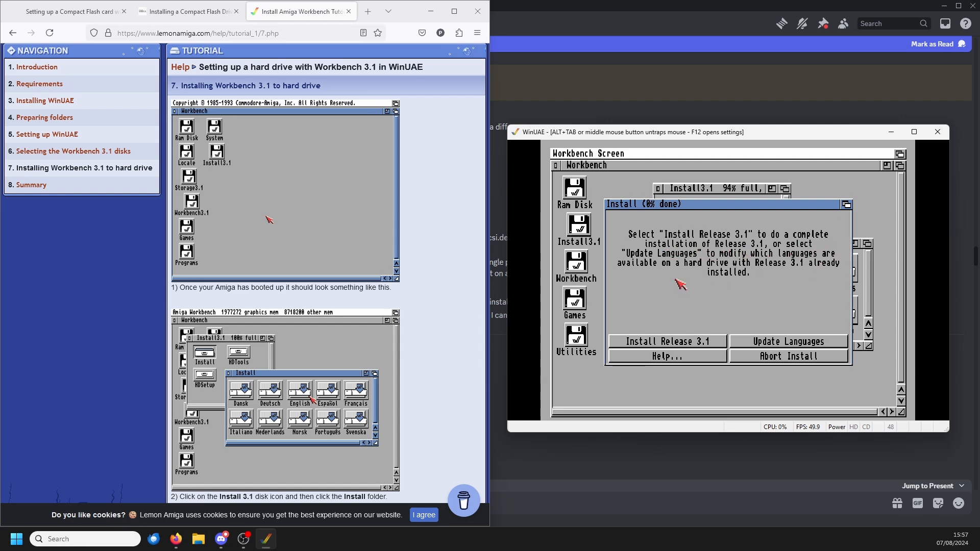
left_click(667, 339)
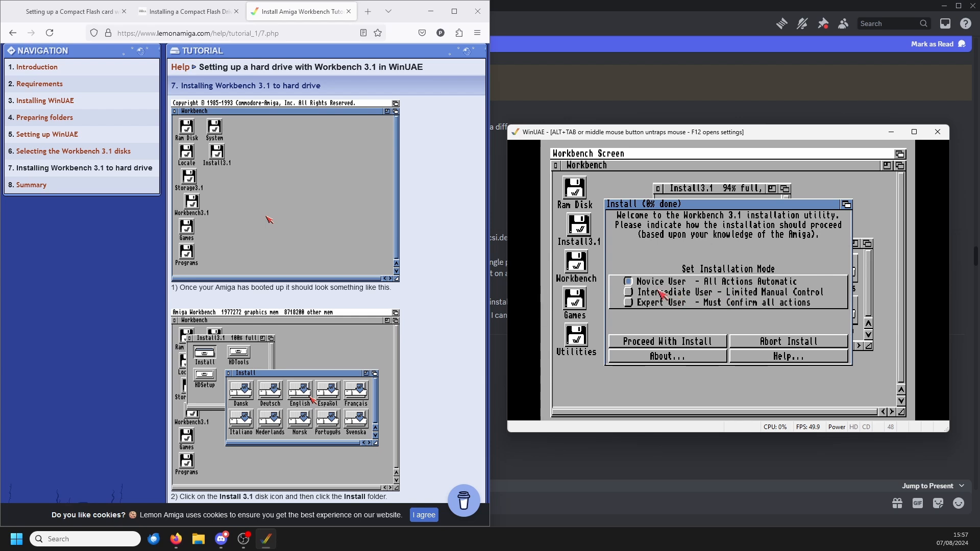
left_click(662, 345)
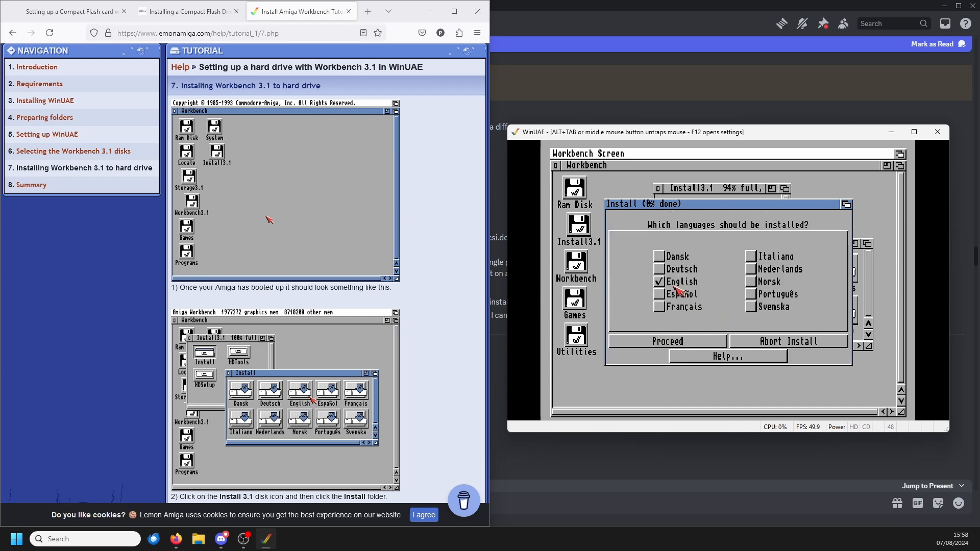
Step: Proceed with English as the installed language, no printer drivers and the British keymap
left_click(676, 345)
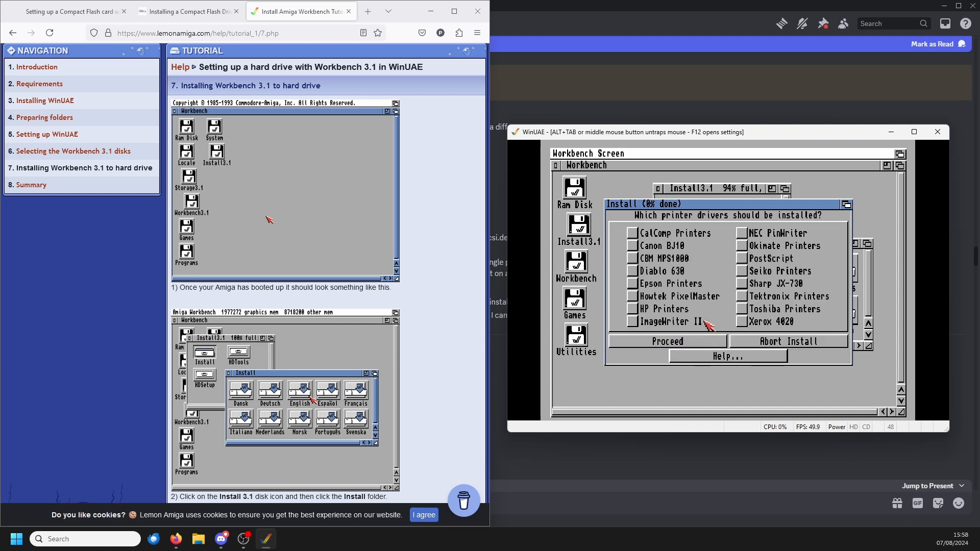
left_click(697, 347)
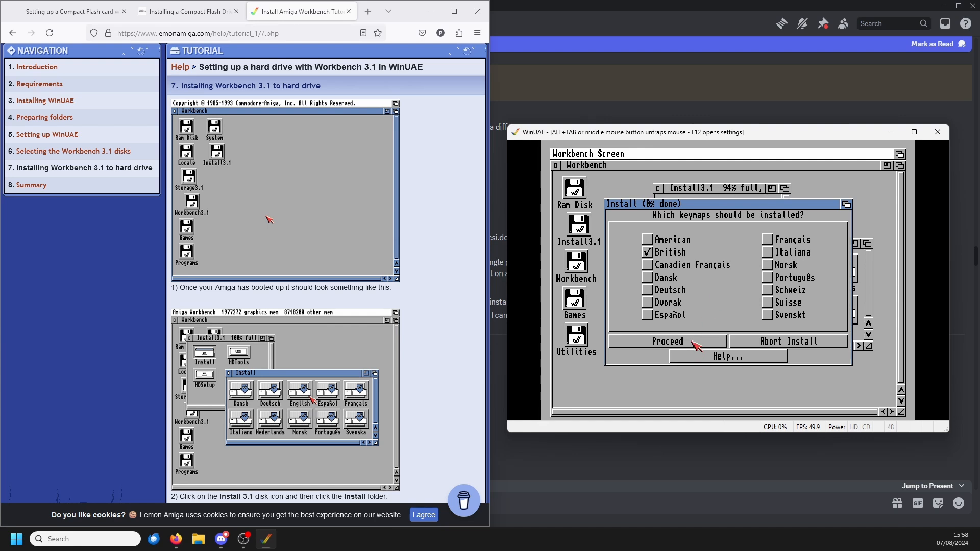
left_click(694, 346)
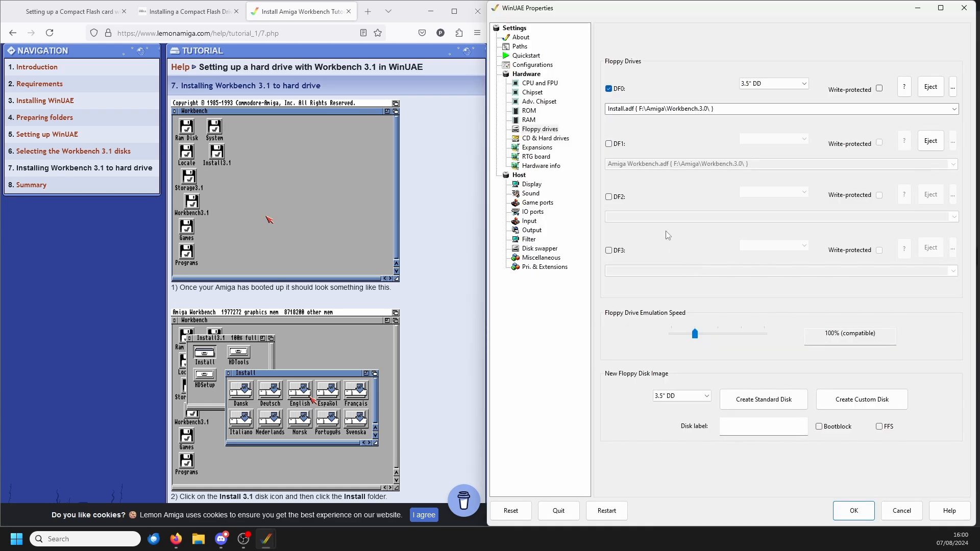
Step: Restart the emulation with Install.adf in DF0 and proceed with the installation at the Amiga Workbench disk request
left_click(600, 511)
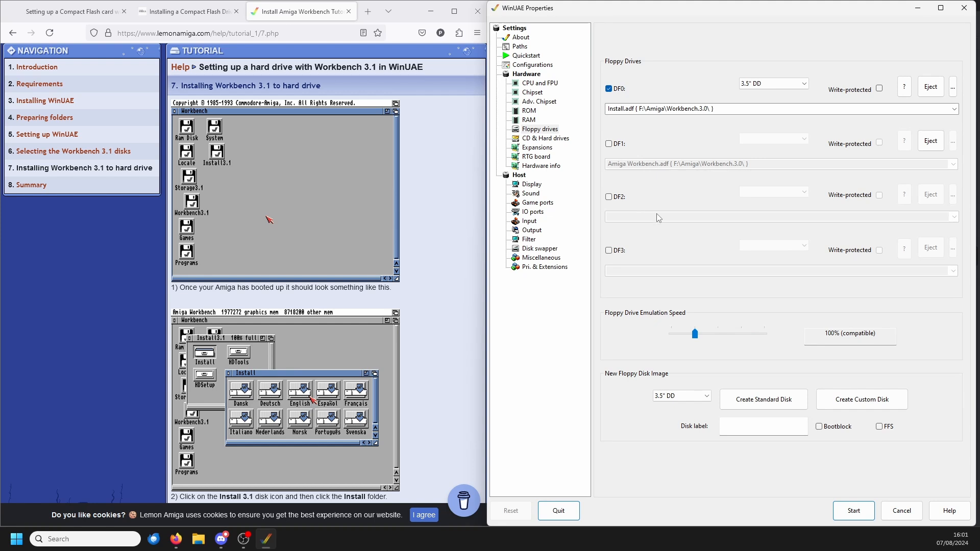
left_click(838, 508)
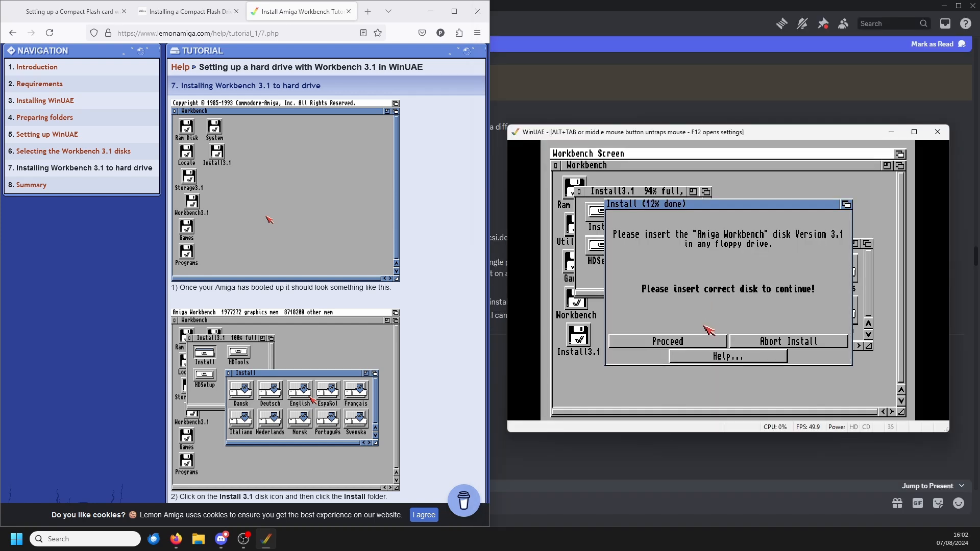
left_click(697, 341)
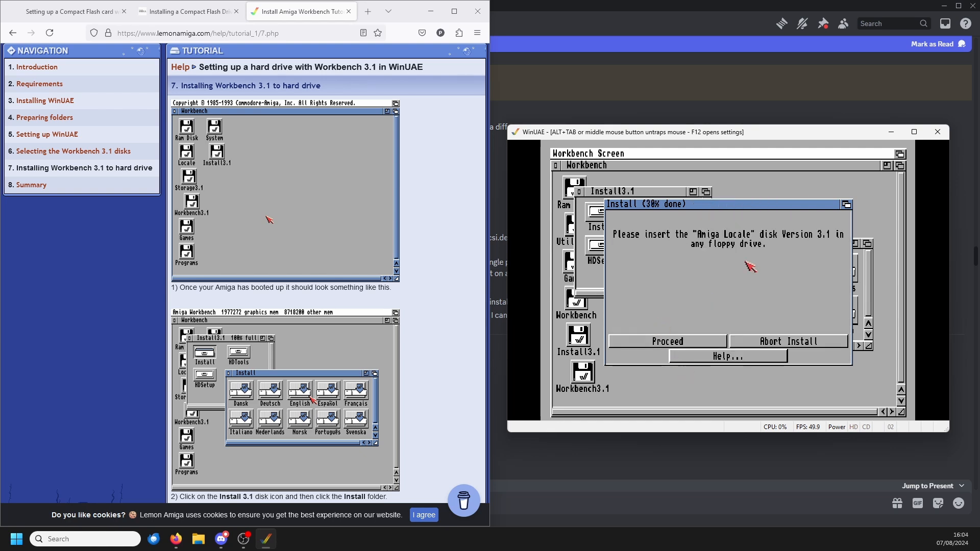
Step: Try to supply the Amiga Locale disk by enabling DF1 with Locale.adf and proceeding with the installation
key("F12")
left_click(614, 145)
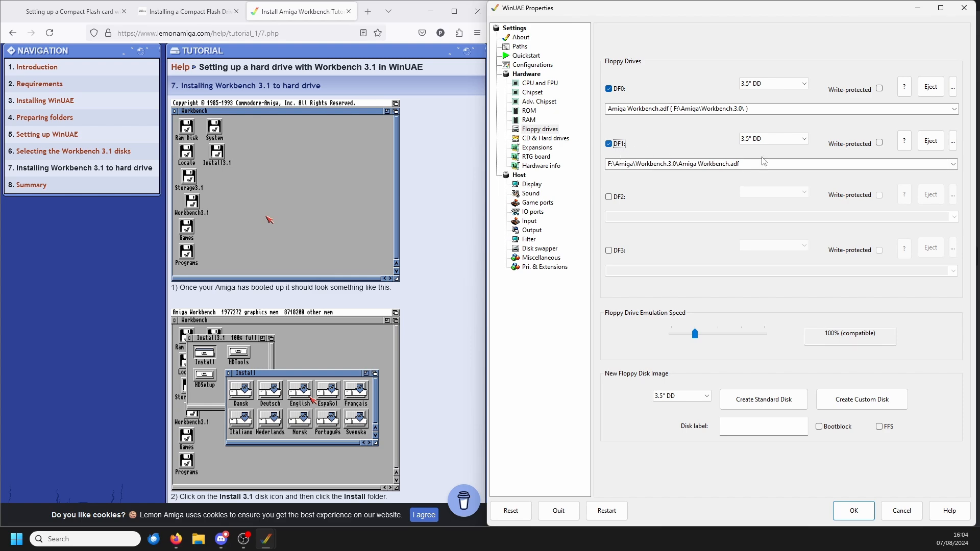
left_click(952, 141)
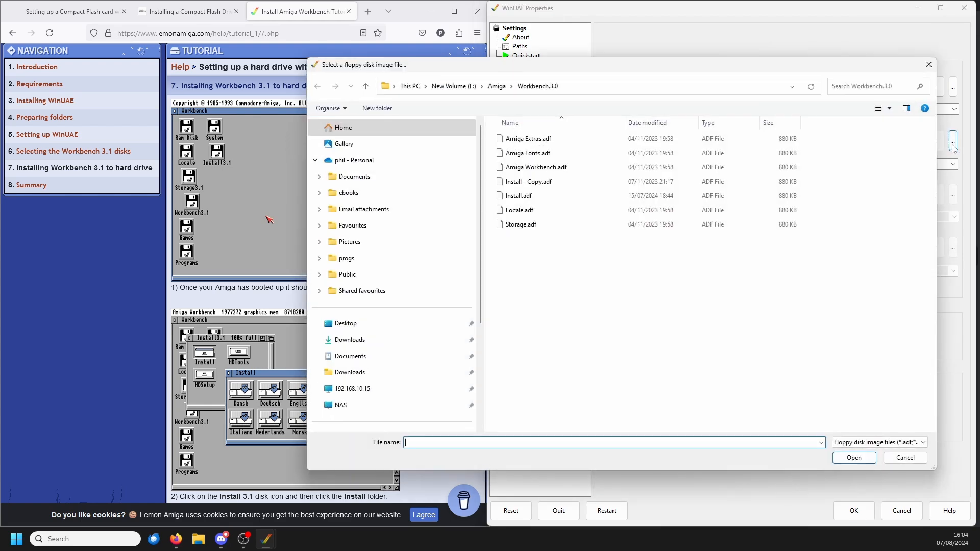
double_click(520, 210)
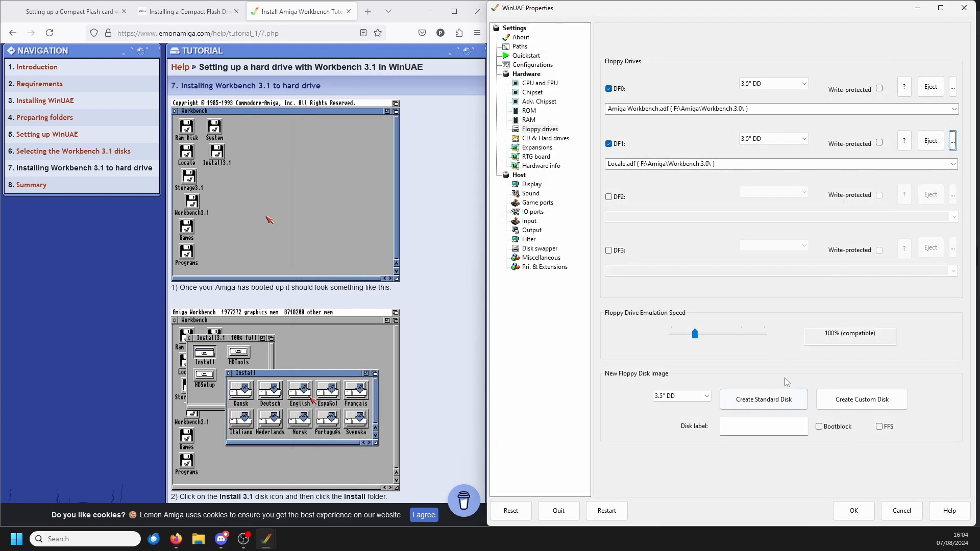
left_click(853, 511)
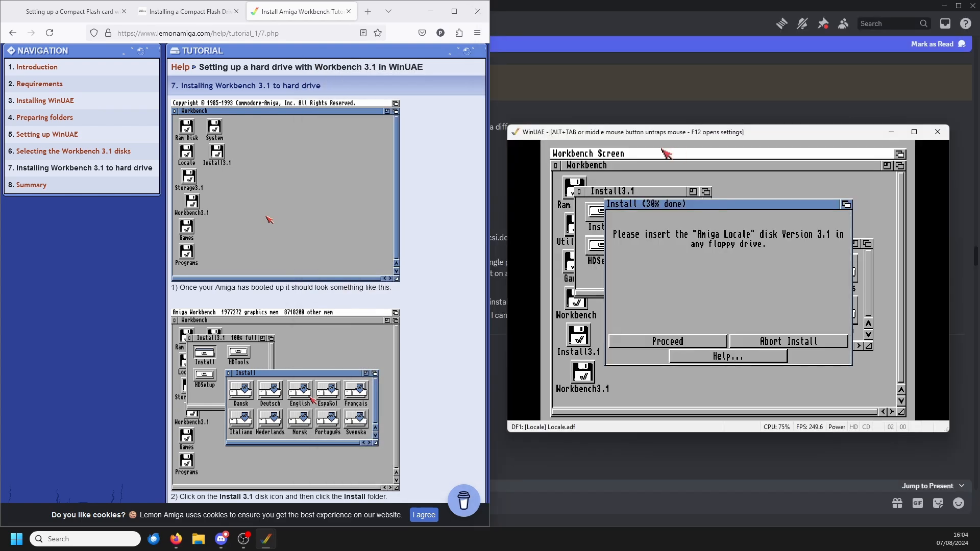
left_click(679, 342)
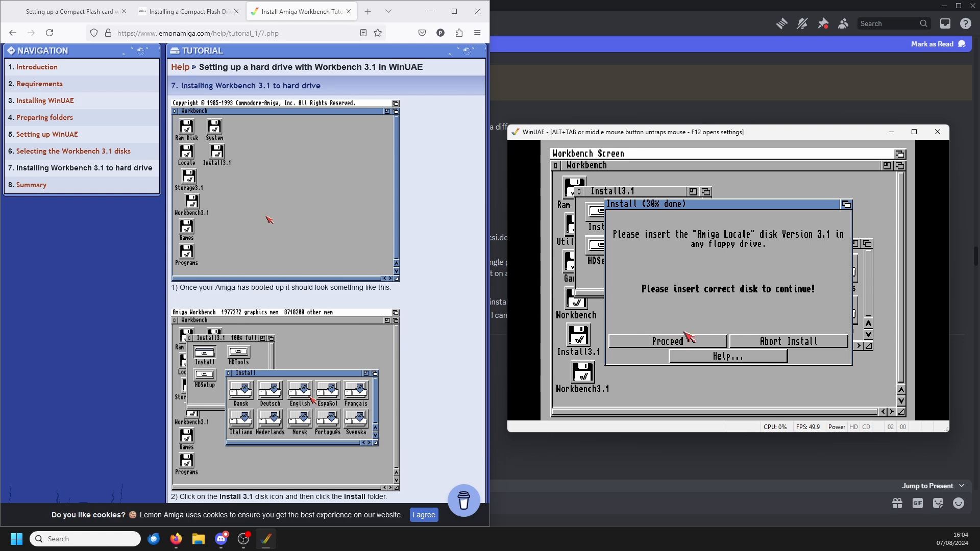
Step: Disable DF1, insert Locale.adf into DF0 and proceed with the installation
key("F12")
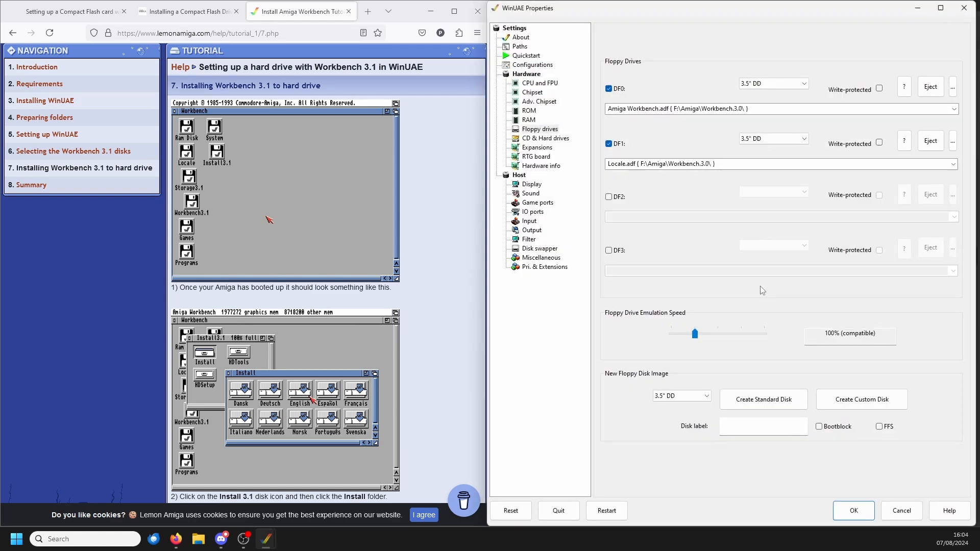
left_click(608, 145)
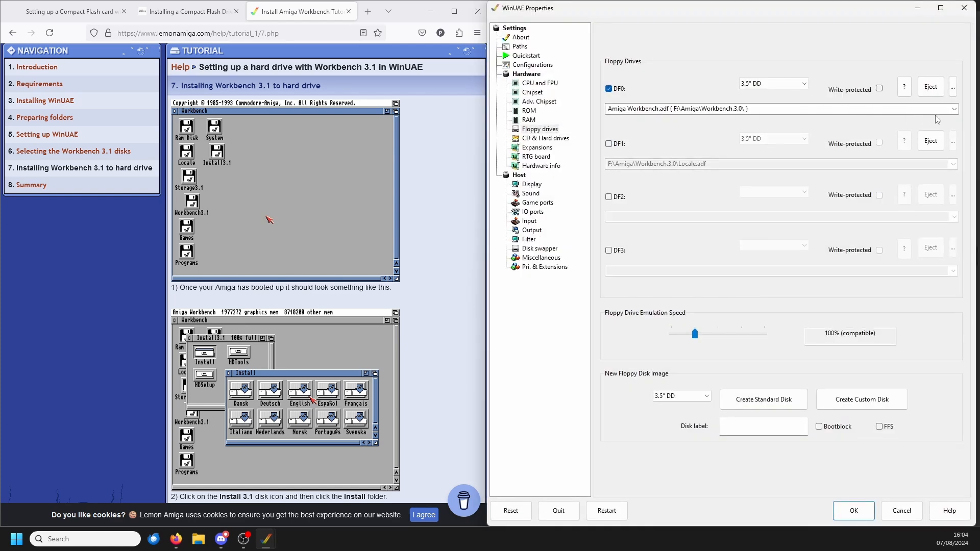
left_click(954, 110)
left_click(952, 88)
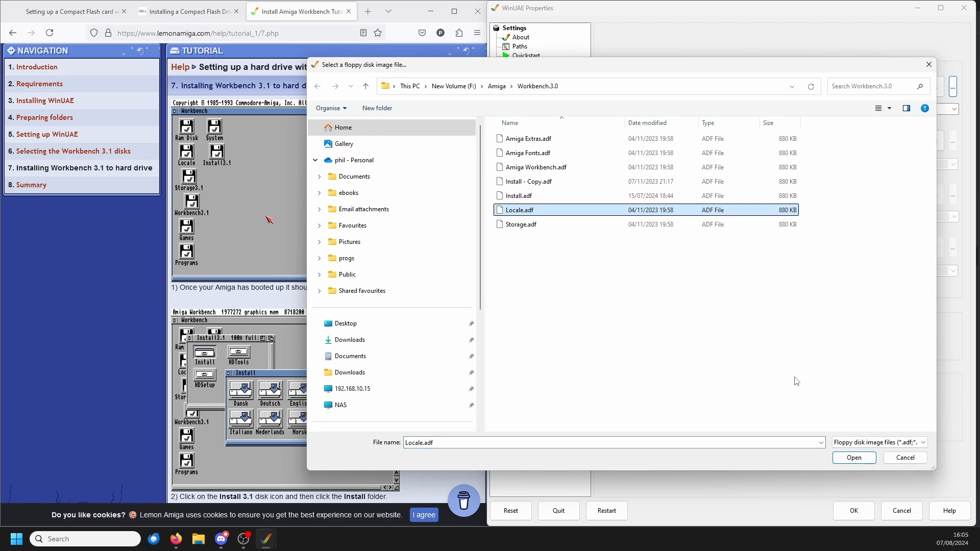
left_click(849, 457)
left_click(852, 519)
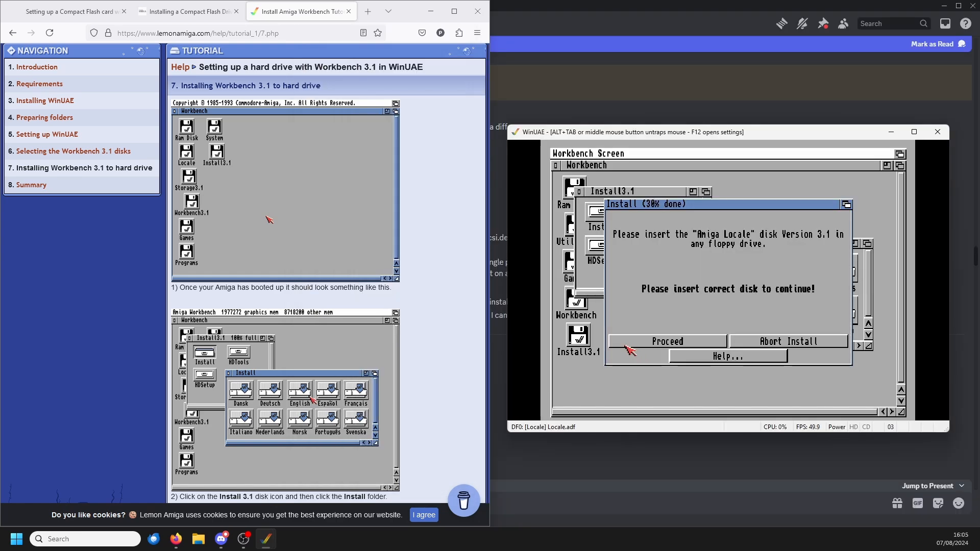
left_click(628, 344)
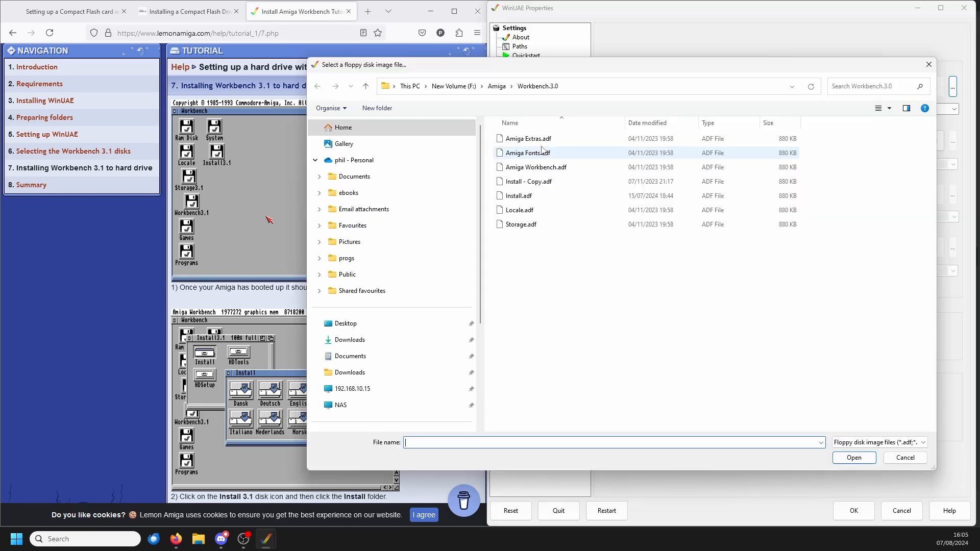
Step: Insert Amiga Extras.adf into DF0, proceed with the installation and retry at each checksum error
left_click(541, 140)
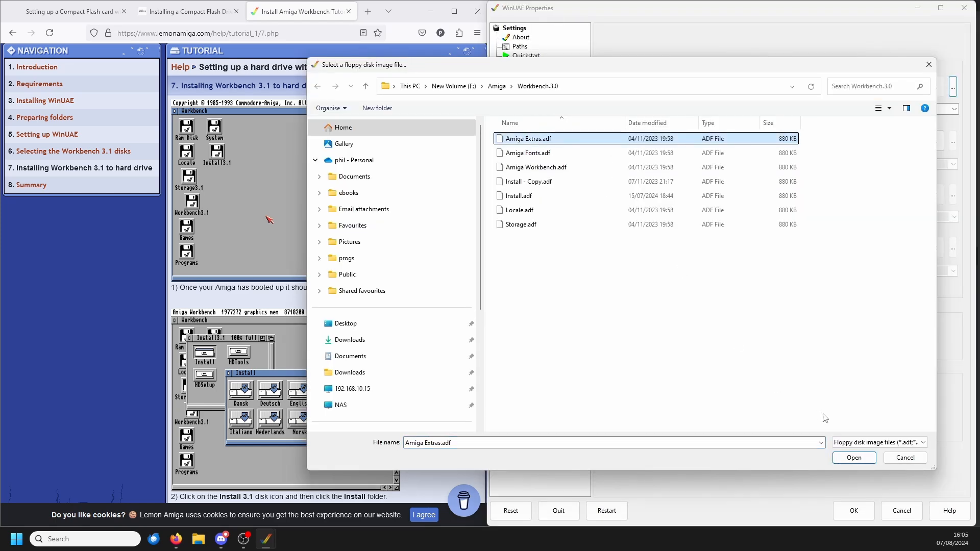
left_click(854, 457)
left_click(853, 510)
left_click(668, 342)
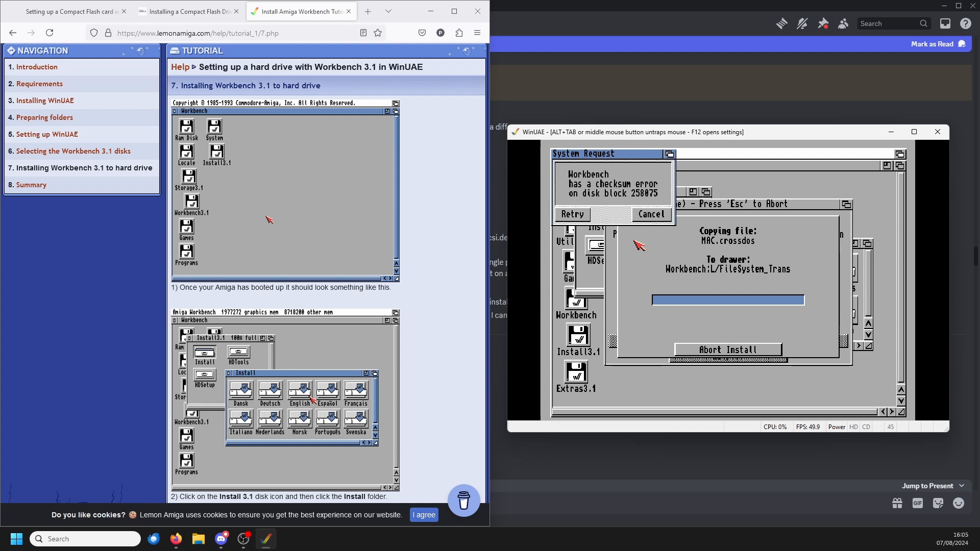
left_click(572, 215)
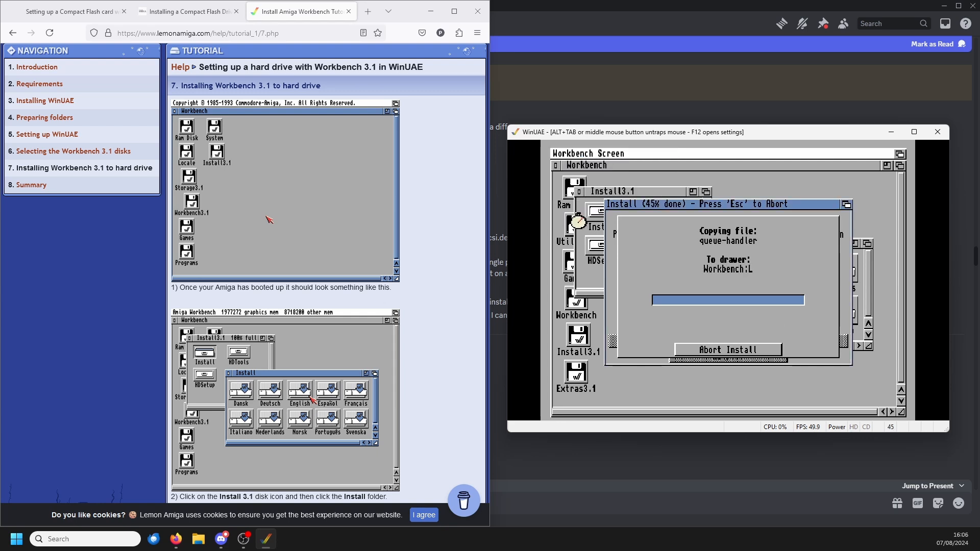
left_click(572, 213)
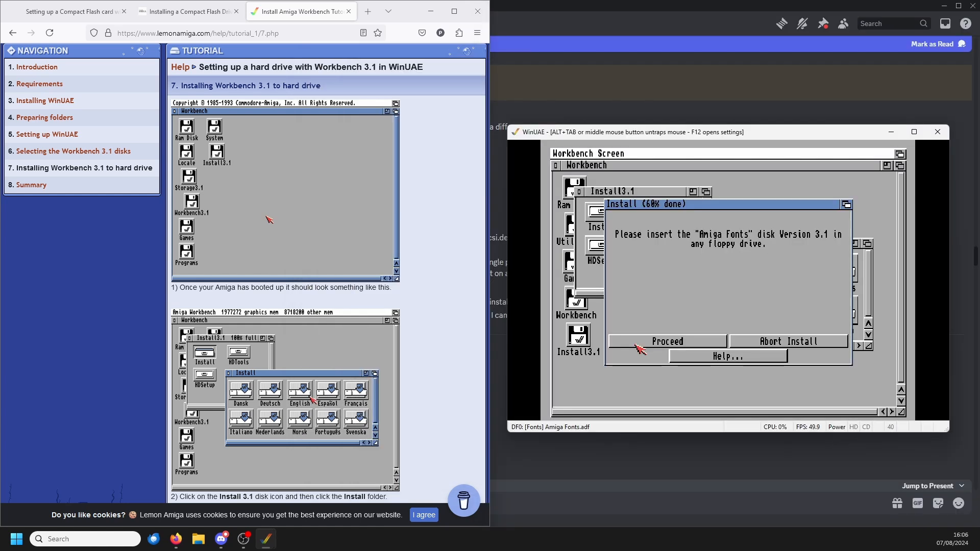
Step: Proceed with the installation using Amiga Fonts.adf in DF0 and retry at each checksum error
left_click(638, 341)
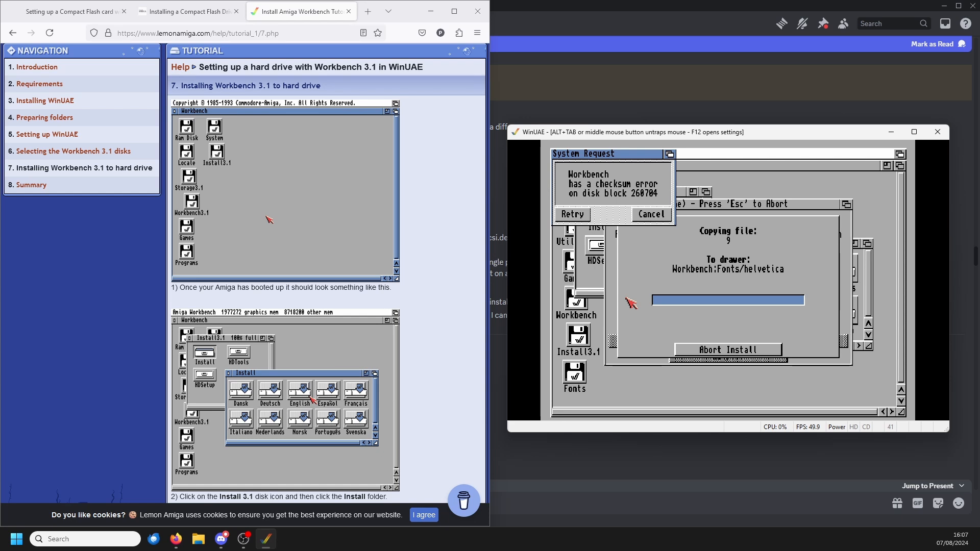
left_click(572, 214)
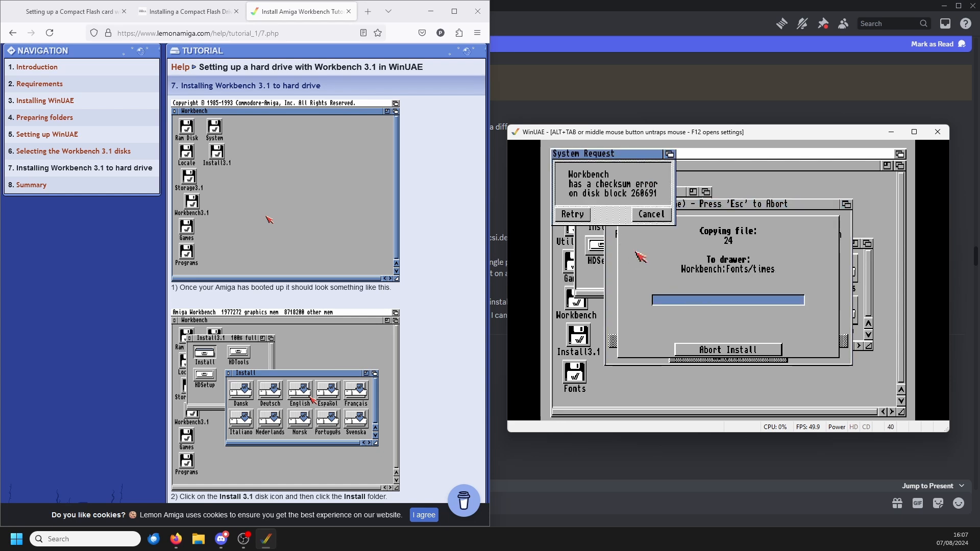
left_click(572, 214)
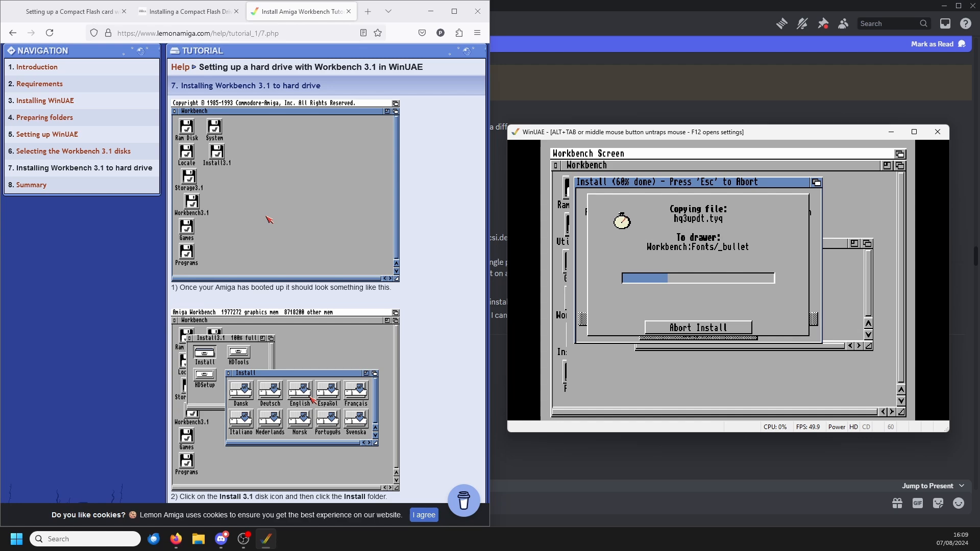
Step: Try to get the file copying going again by ejecting the floppy from DF0 and reinserting Amiga Fonts.adf
key("F12")
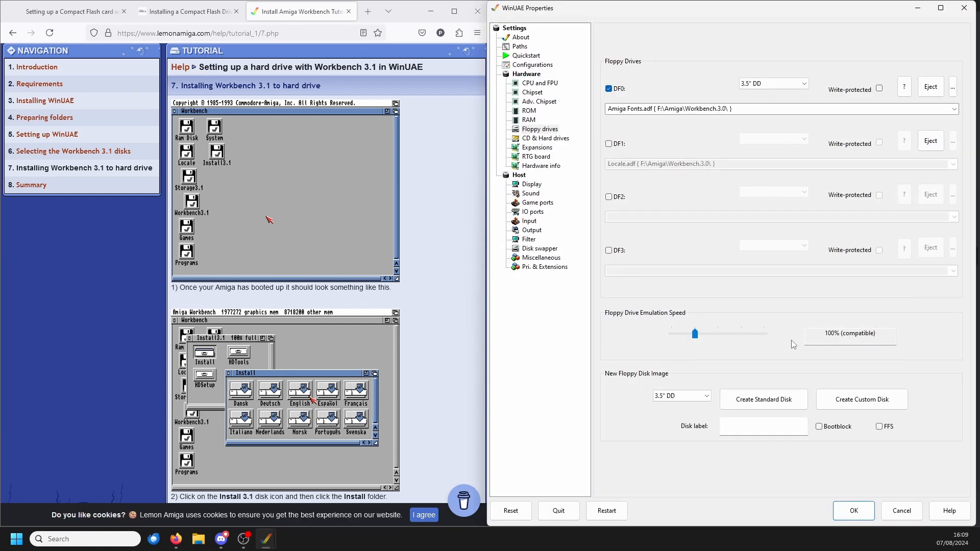
left_click(929, 87)
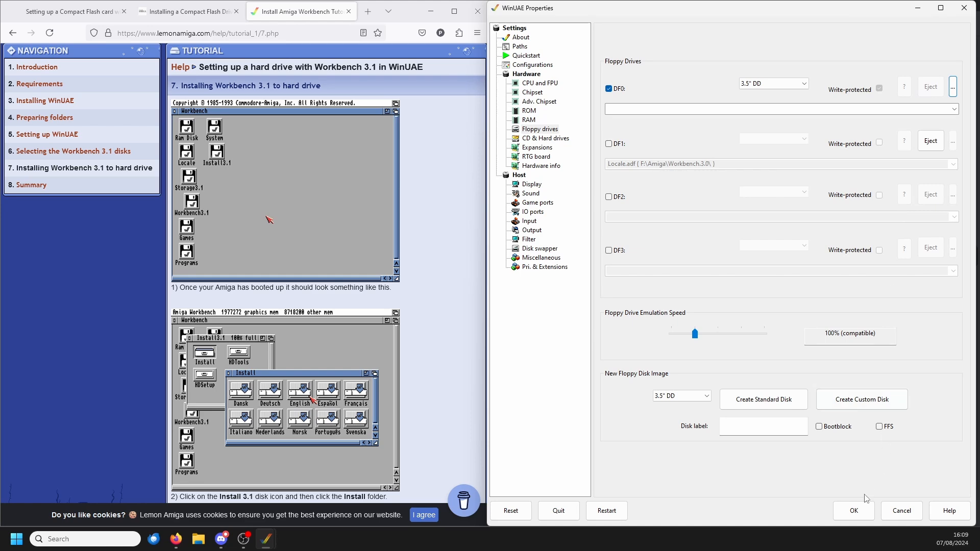
left_click(854, 510)
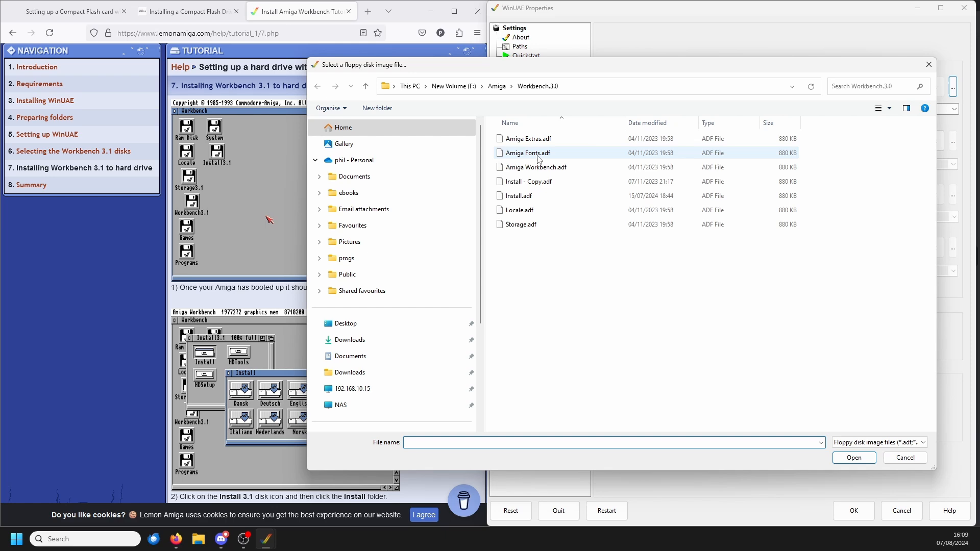
left_click(539, 154)
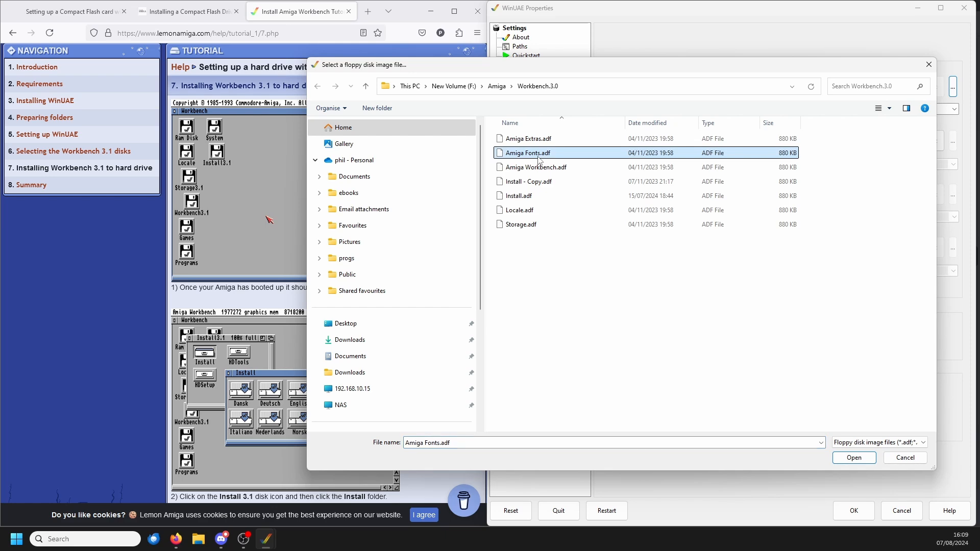
left_click(845, 461)
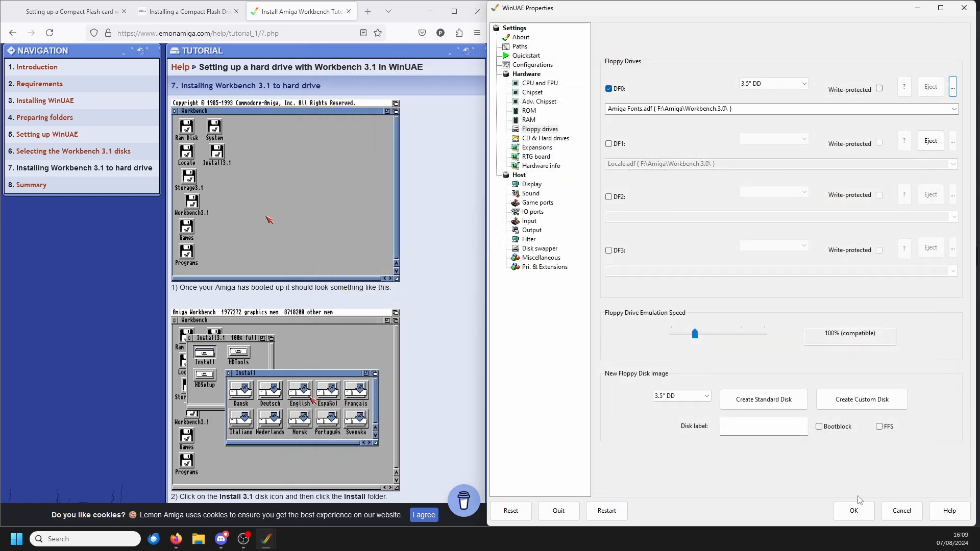
left_click(854, 511)
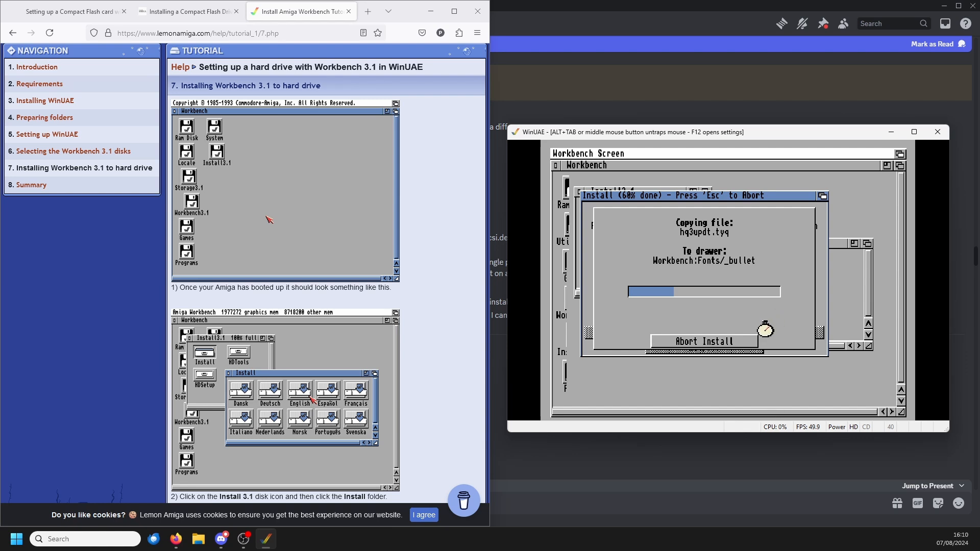
Step: Restart the emulation, retry and then cancel the checksum error request, and open the Workbench disk
key("F12")
left_click(606, 510)
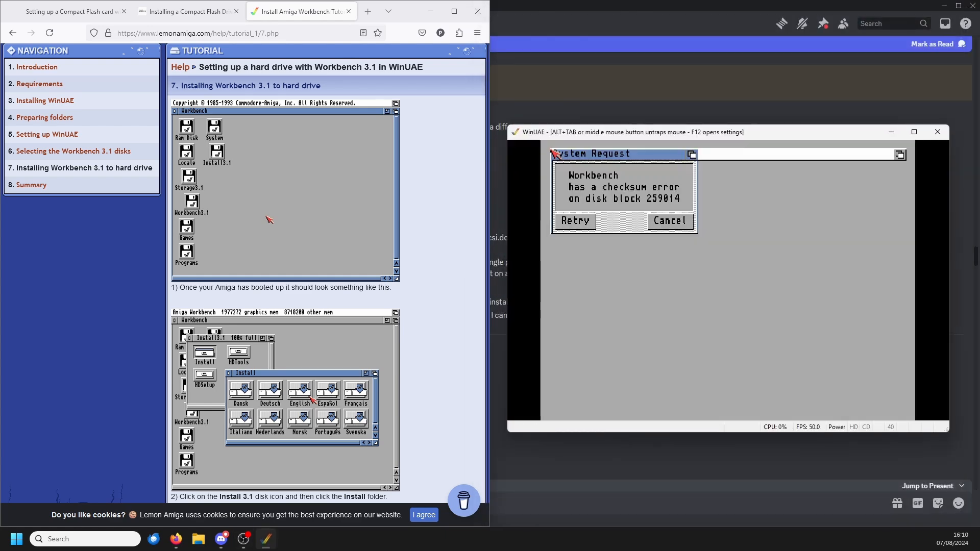
left_click(576, 221)
left_click(578, 226)
left_click(669, 225)
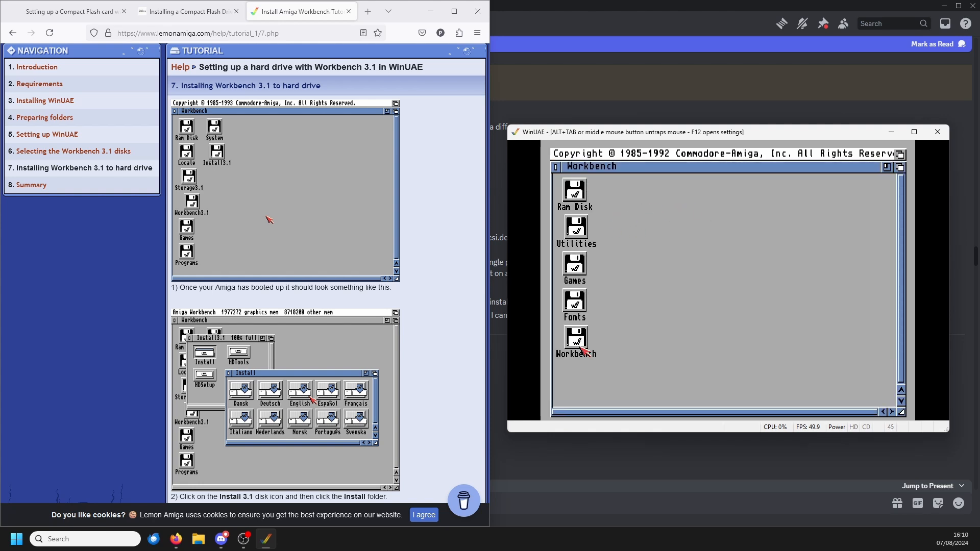
double_click(576, 339)
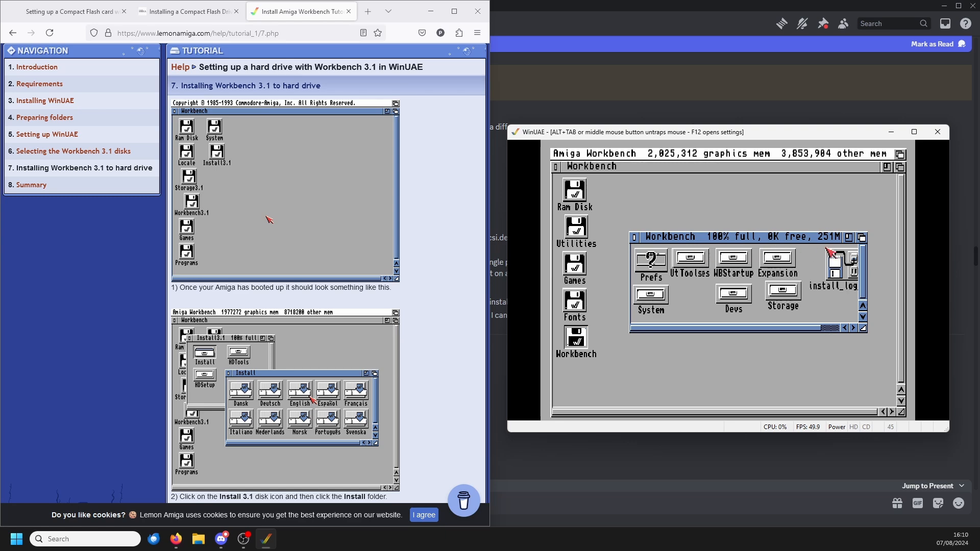
Step: Restart the emulation with DF0 disabled, get past the checksum error request, and open the Workbench disk's System drawer
key("F12")
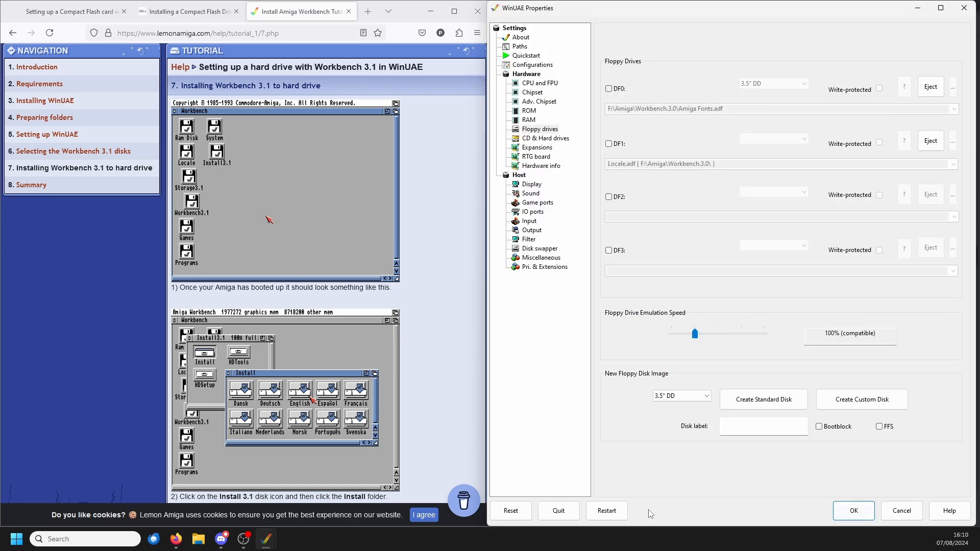
left_click(606, 510)
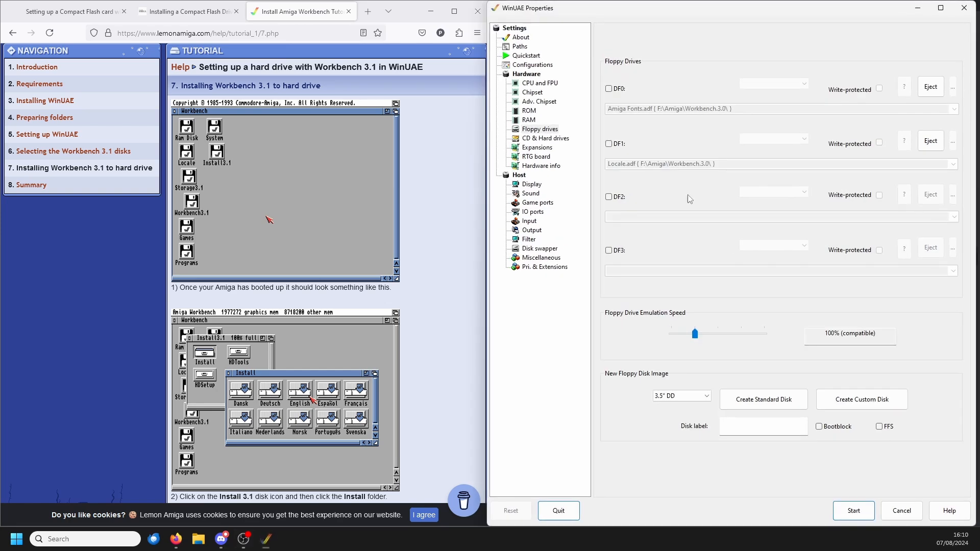
left_click(850, 510)
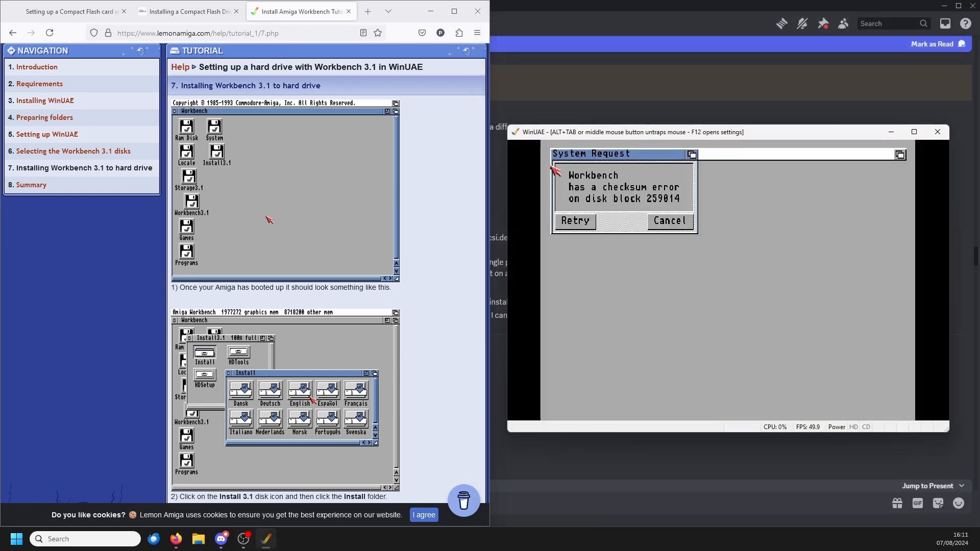
left_click(583, 226)
left_click(584, 225)
left_click(675, 227)
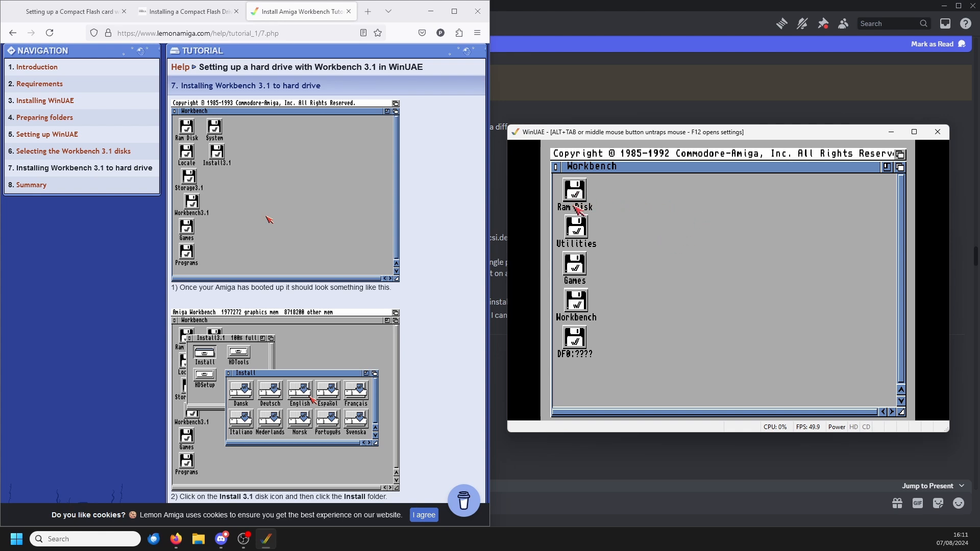
double_click(575, 301)
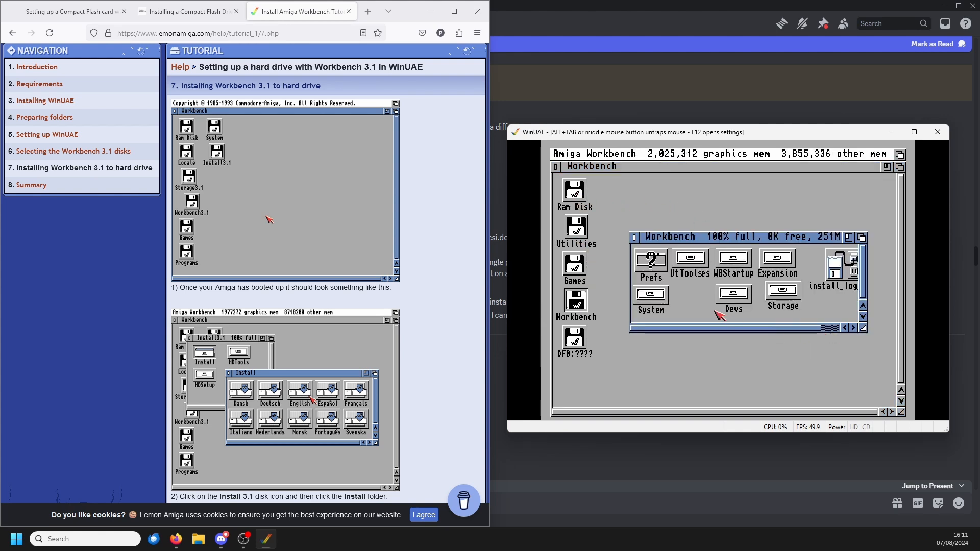
double_click(653, 297)
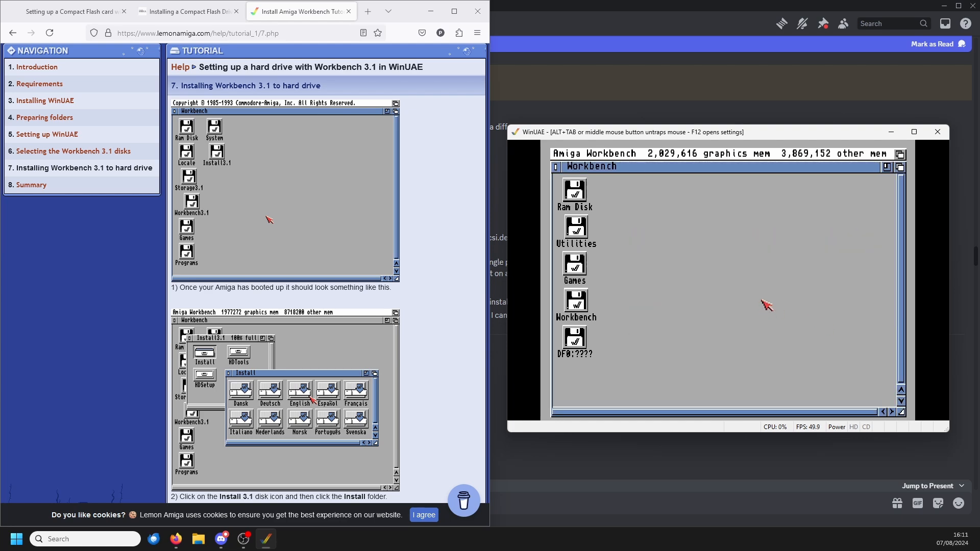
Step: Re-enable floppy drive DF0 in the emulator's floppy drive settings
key("F12")
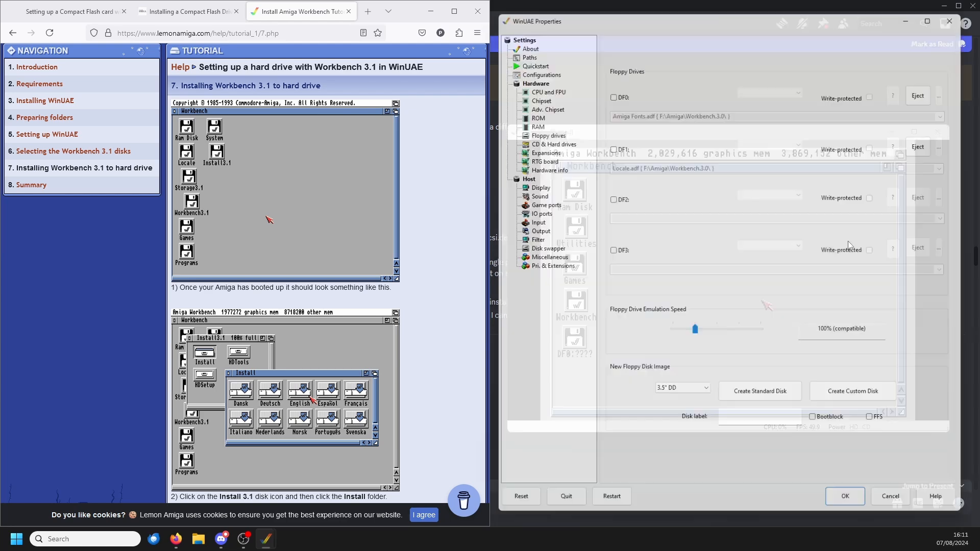
left_click(608, 89)
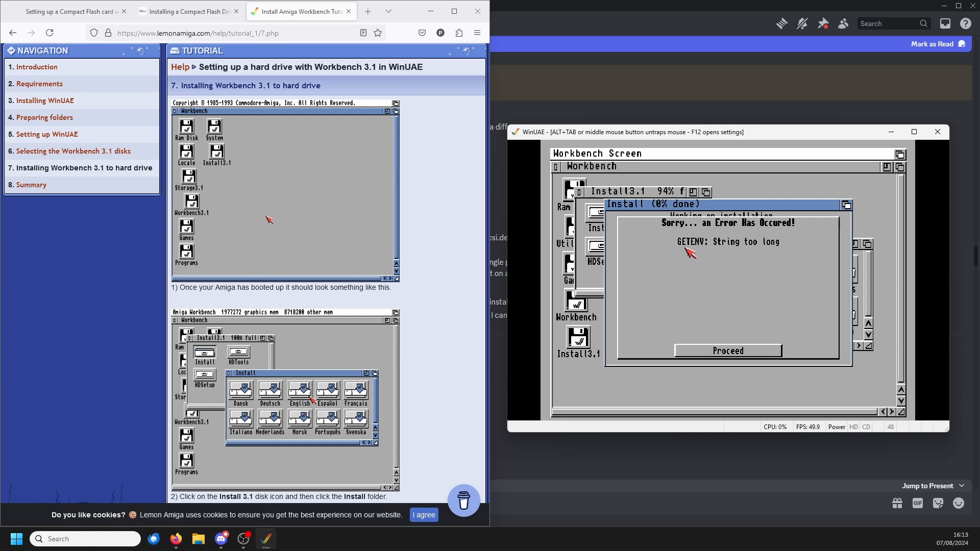
Step: Dismiss the GETENV error and try the Workbench 3.1 installation as Intermediate User, with Install for Real and no log
left_click(776, 350)
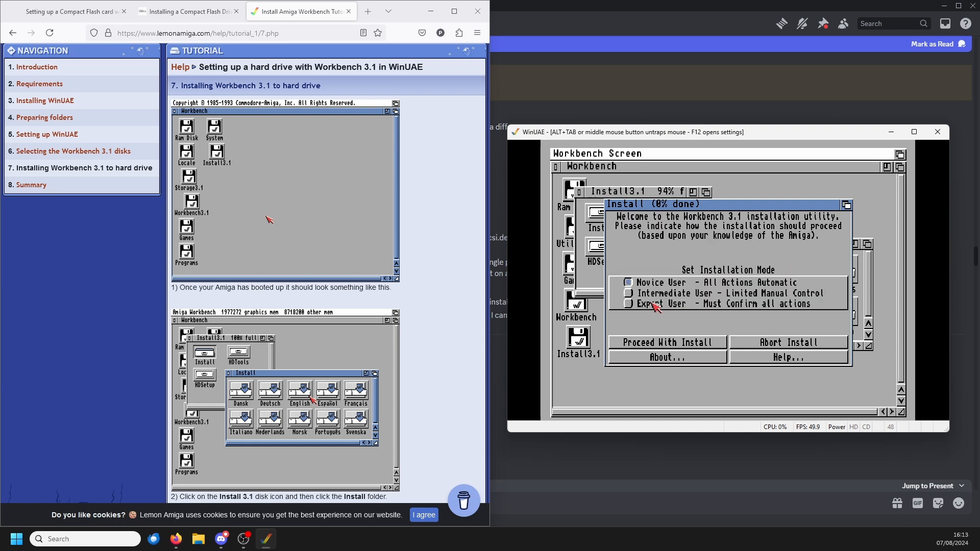
left_click(632, 295)
left_click(686, 343)
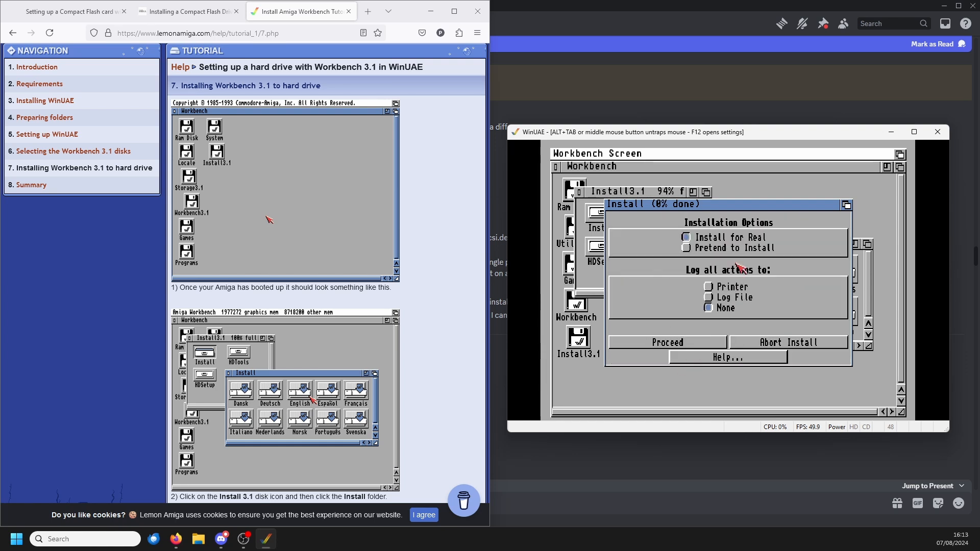
left_click(700, 342)
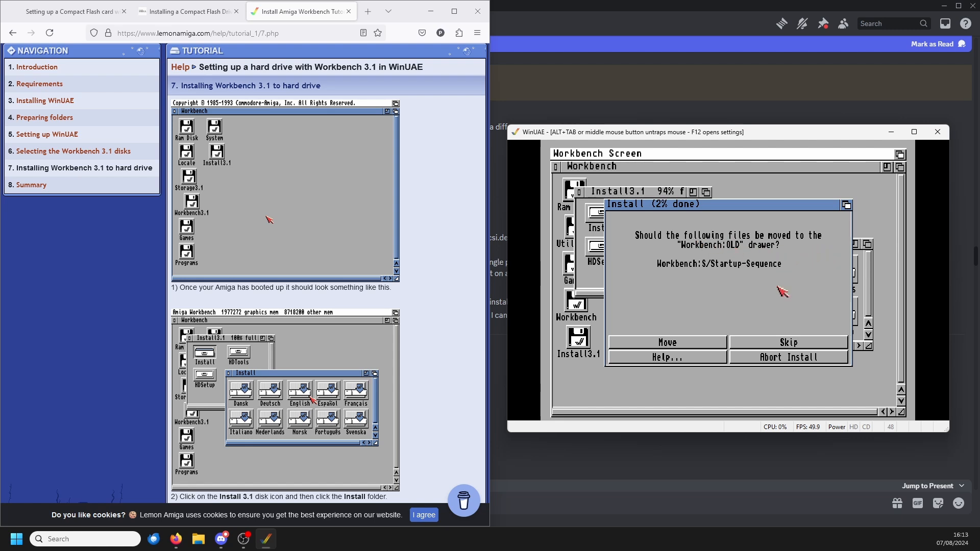
Step: Skip moving Workbench:S/Startup-Sequence to the OLD drawer and retry at each request about the Workbench volume not being validated
left_click(765, 345)
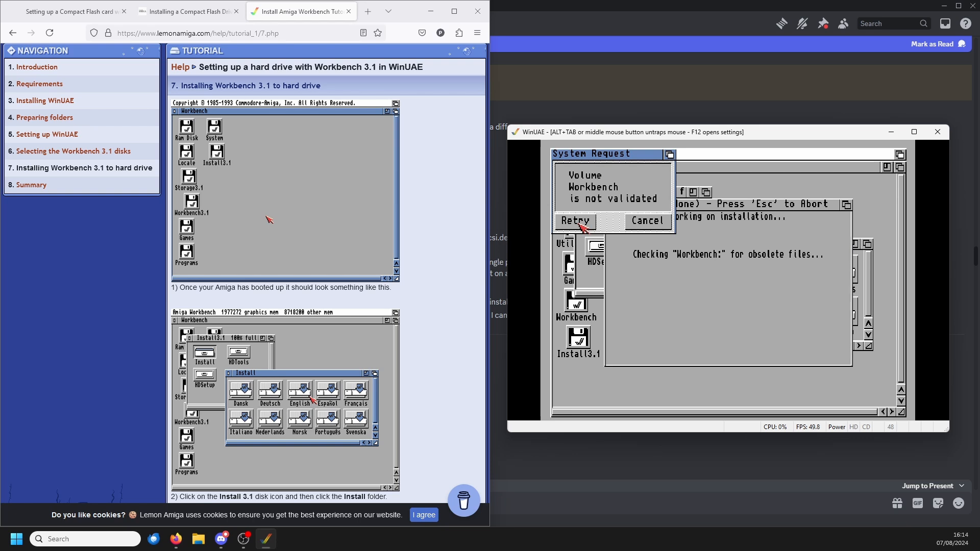
left_click(580, 224)
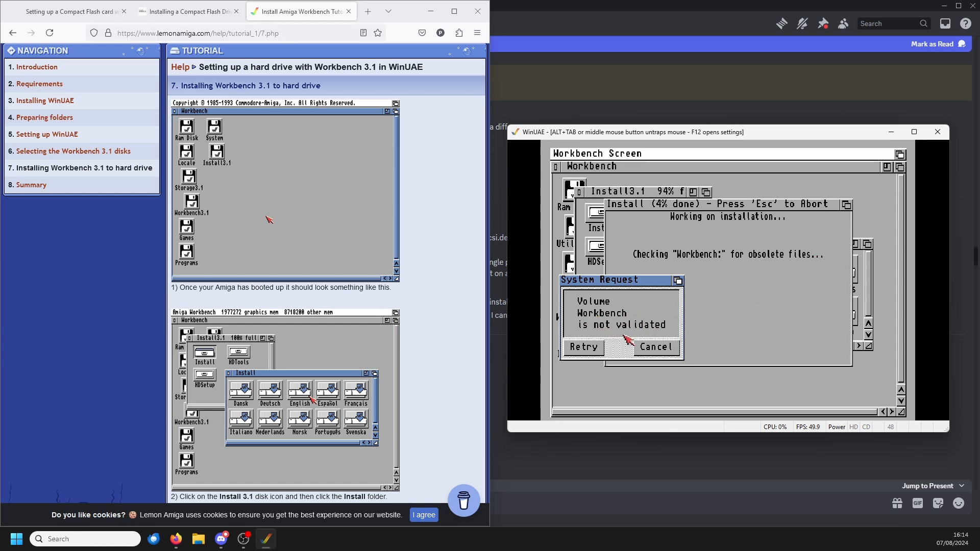
left_click(591, 350)
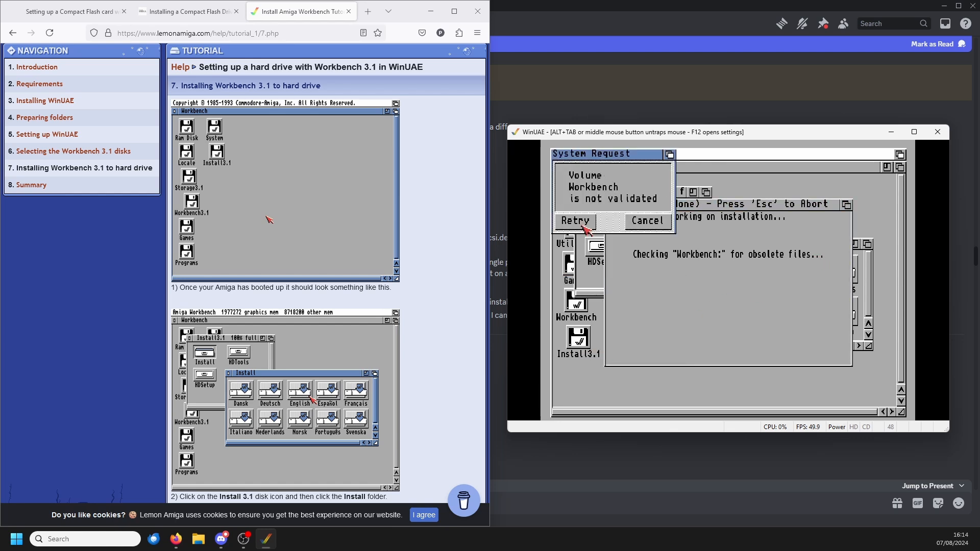
left_click(586, 228)
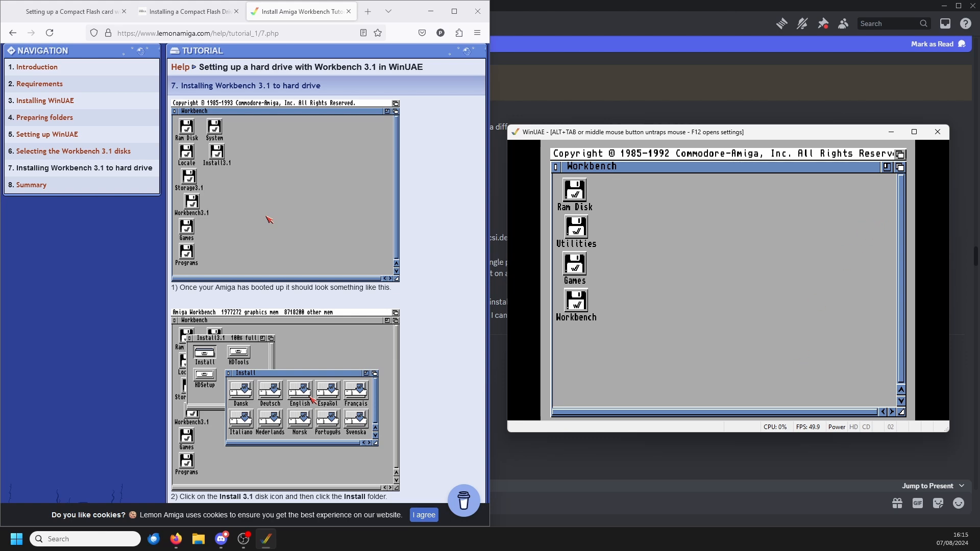
Step: Insert the Install.adf image from the Workbench.3.0 folder into DF0
left_click(952, 86)
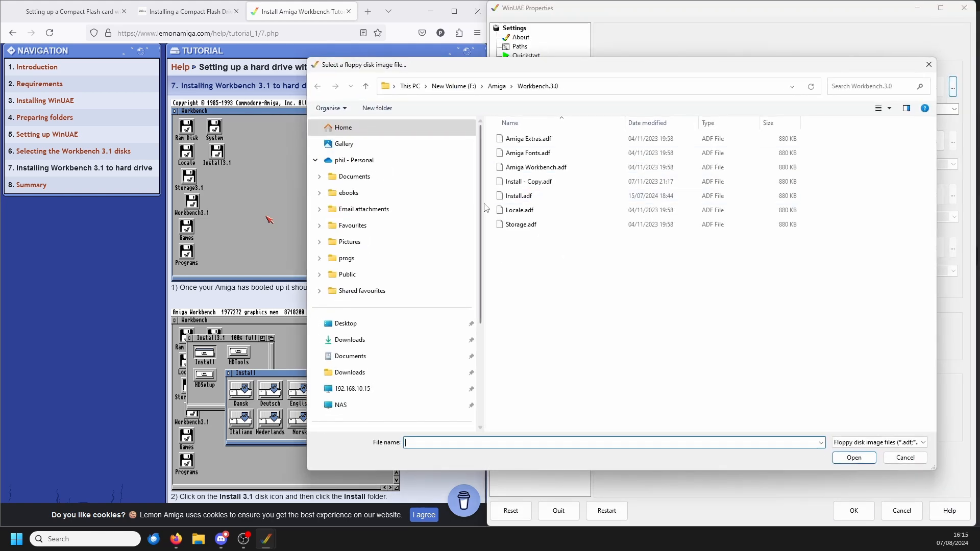
left_click(525, 196)
left_click(851, 458)
Step: Quick format the Workbench partition (DH0) with the volume name Workbench
right_click(574, 306)
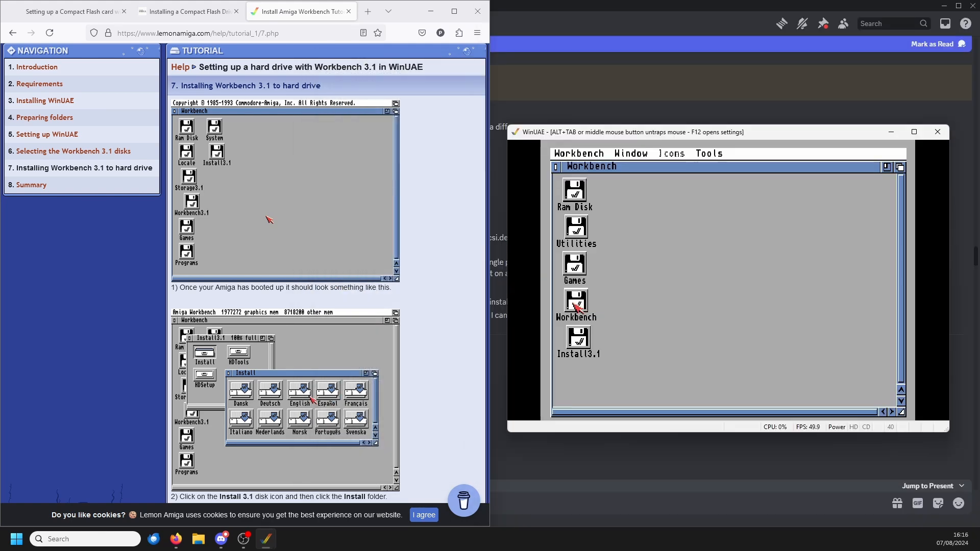
left_click(578, 305)
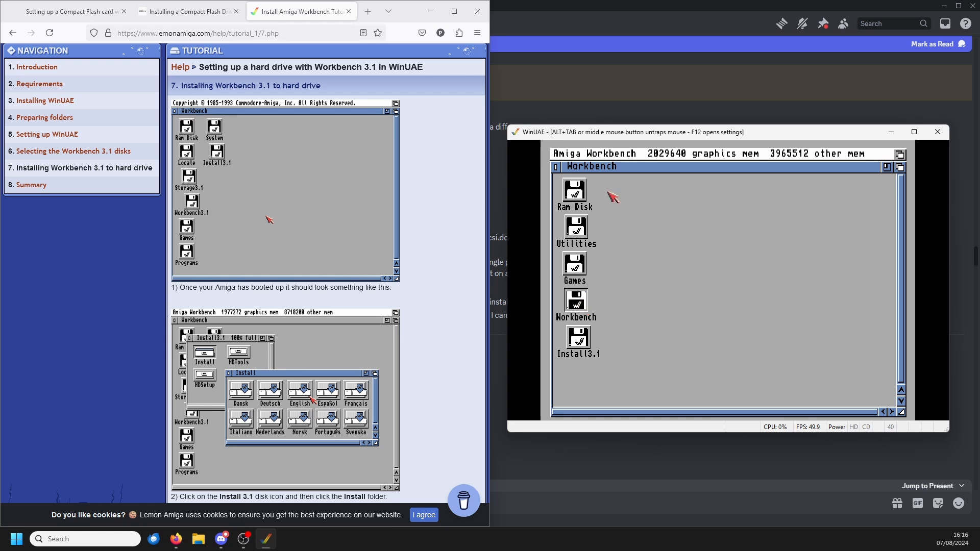
right_click(635, 160)
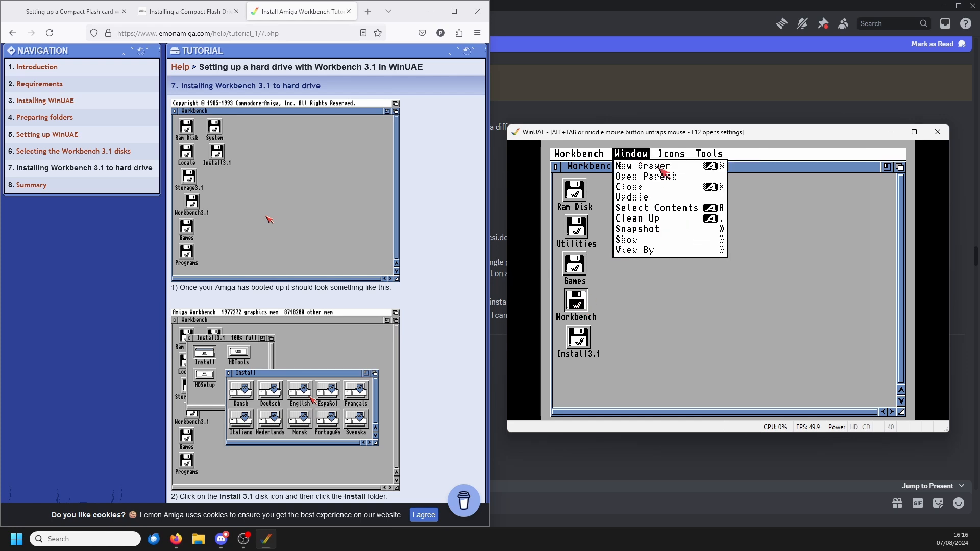
right_click(693, 269)
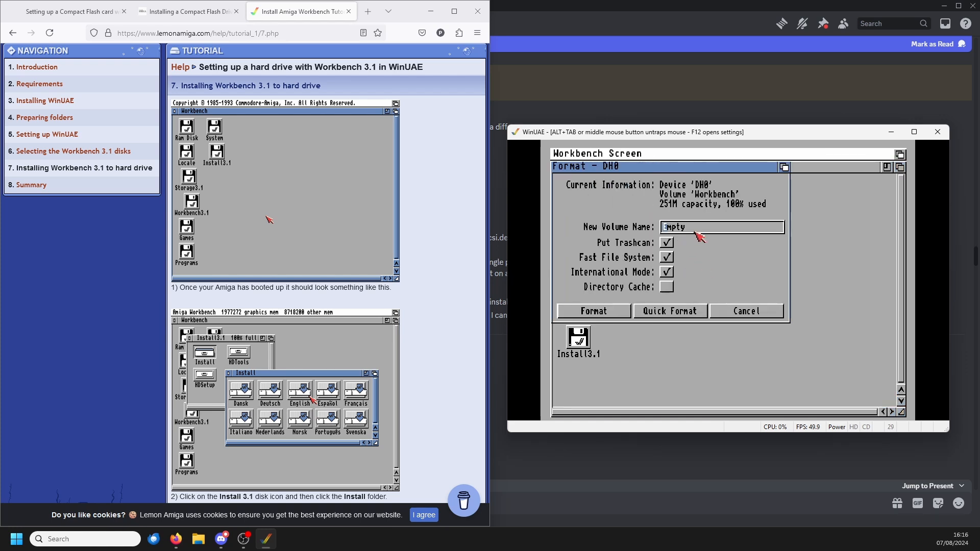
left_click(703, 229)
key("BackSpace")
type("Workbench")
left_click(661, 311)
left_click(579, 261)
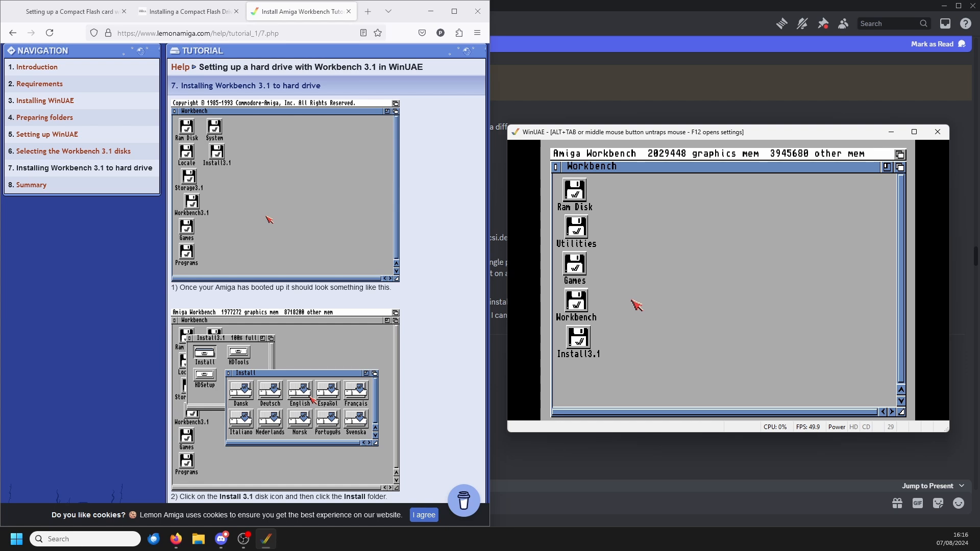
Step: Check the contents of the freshly formatted Workbench disk and the Utilities disk, closing each window
double_click(576, 305)
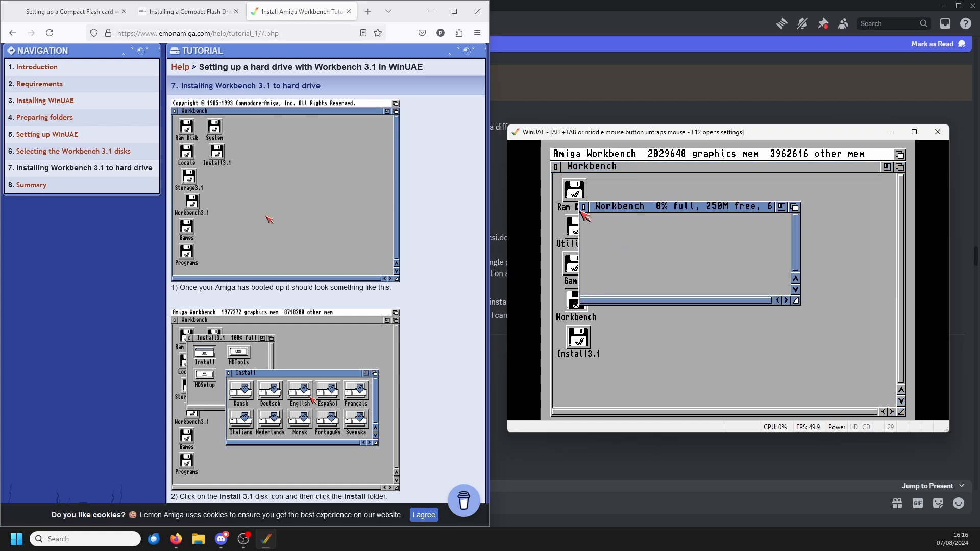
left_click(585, 207)
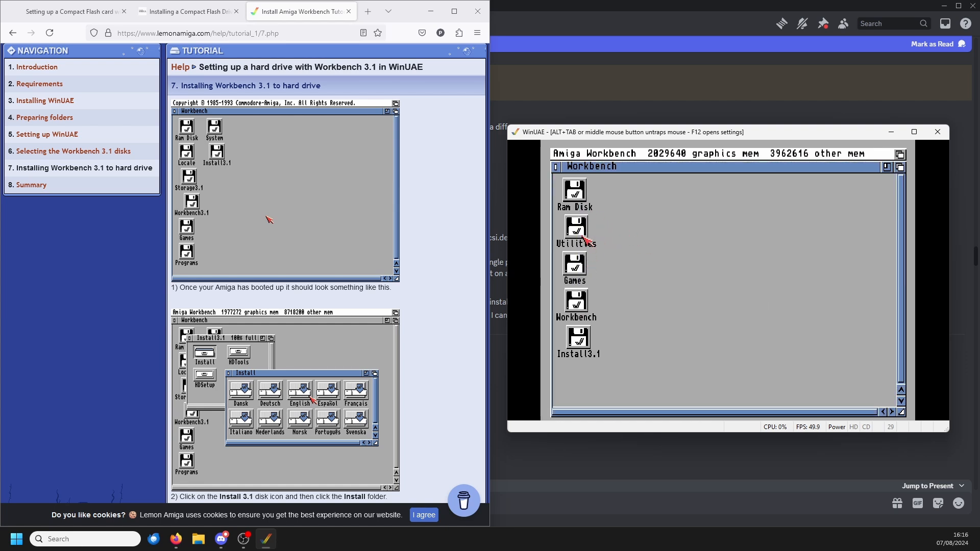
double_click(587, 240)
left_click(584, 208)
Step: Open the Install drawer on the Install3.1 disk and proceed with the installation using the Amiga Workbench disk
double_click(578, 341)
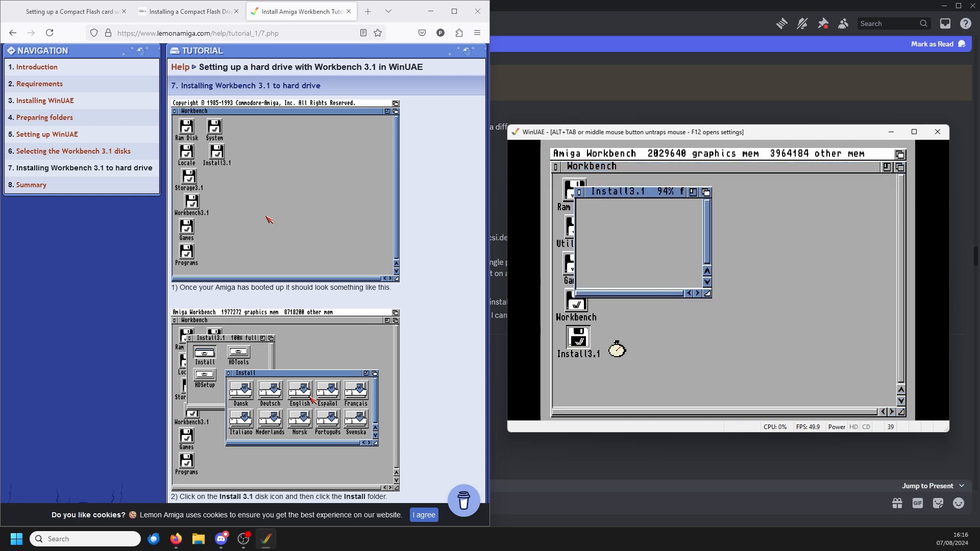
left_click(620, 215)
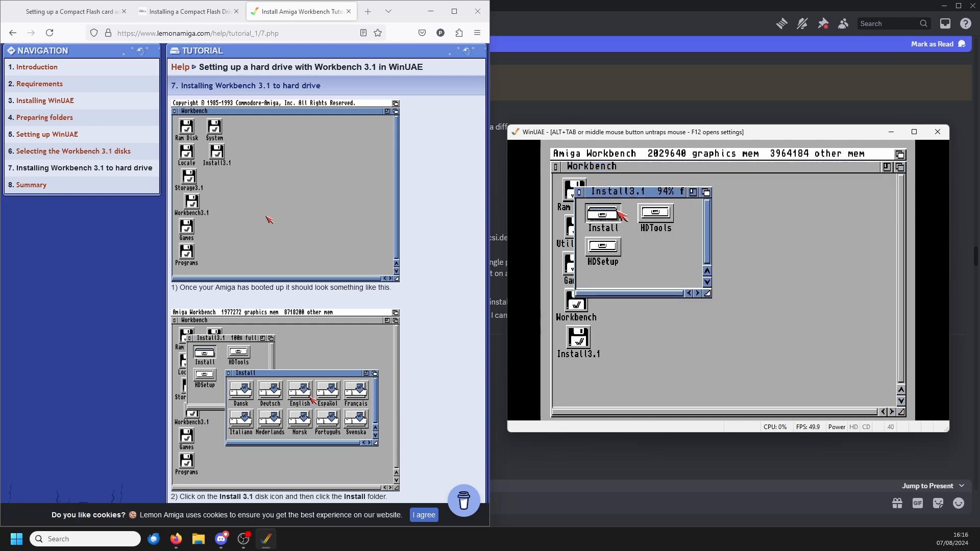
left_click(620, 215)
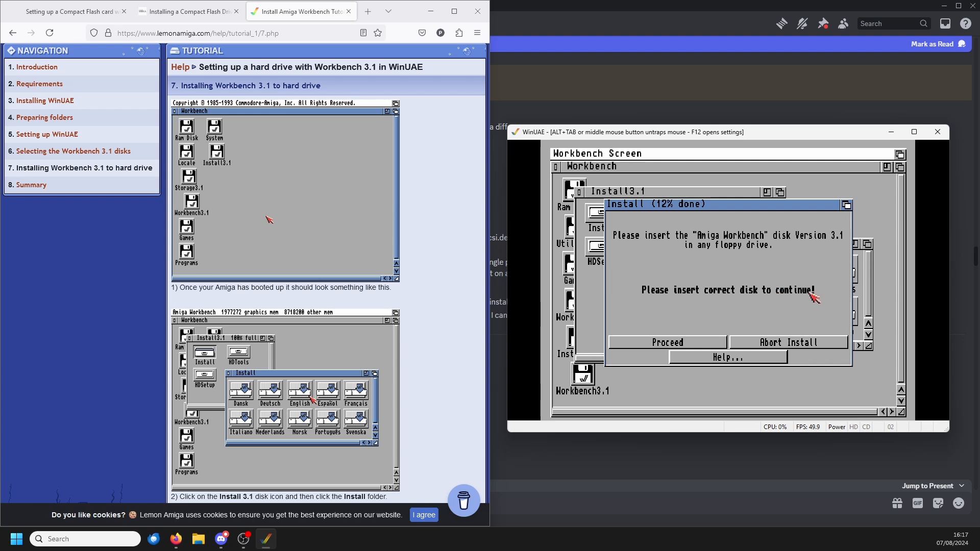
left_click(652, 345)
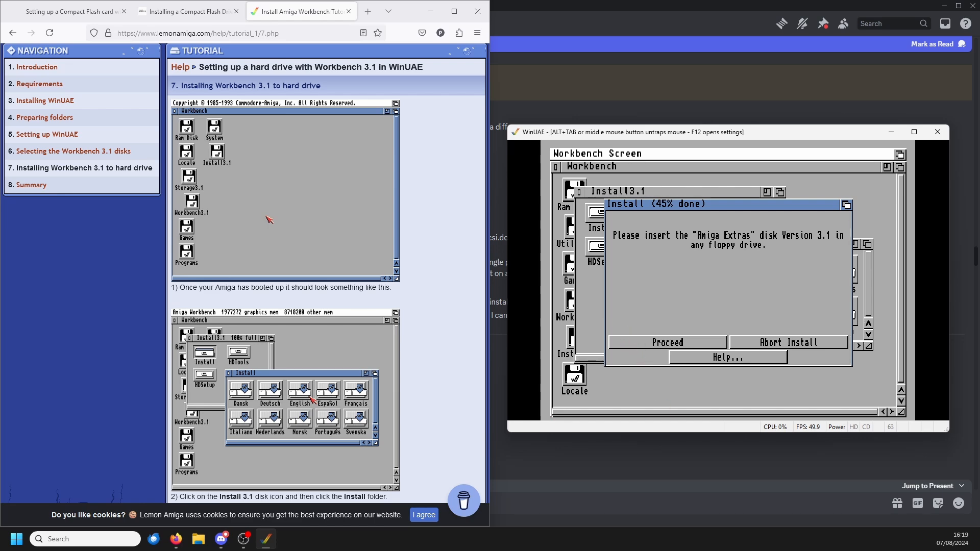
Step: Insert Amiga Extras.adf into DF0 and proceed with the installation
left_click_drag(479, 89, 533, 78)
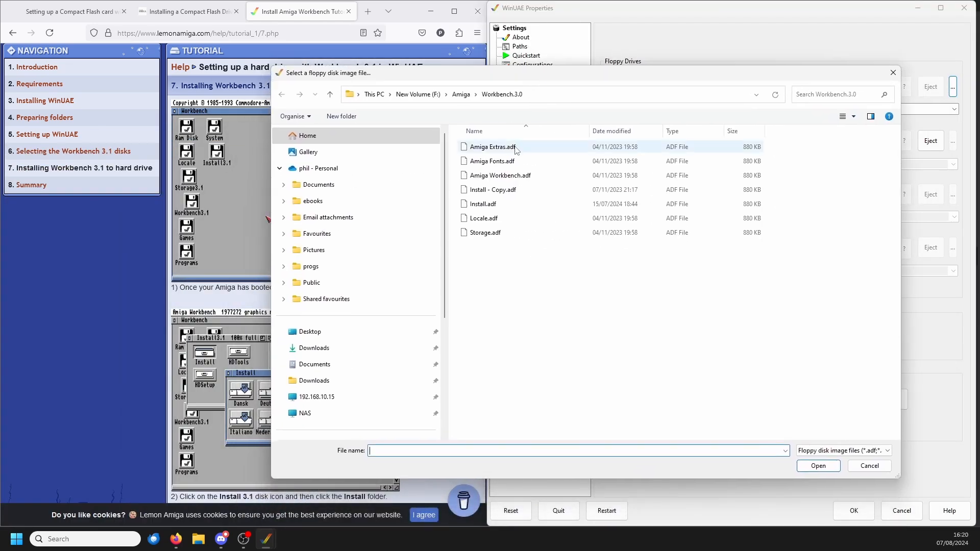
left_click(537, 153)
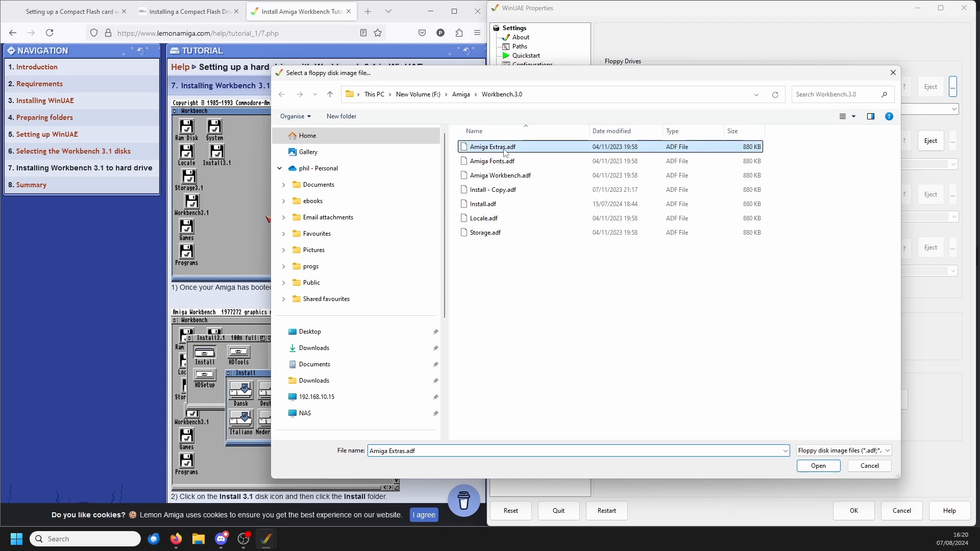
left_click(808, 466)
left_click(853, 510)
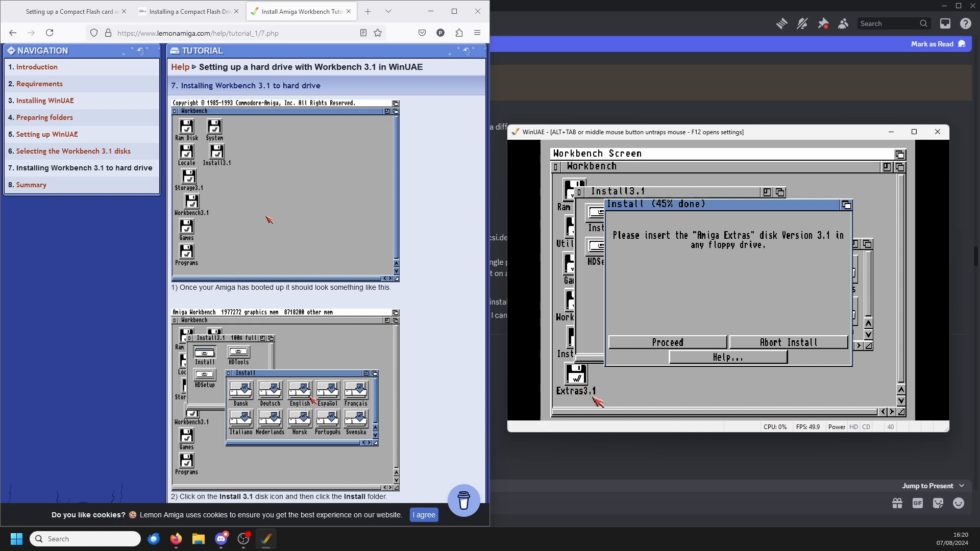
left_click(633, 343)
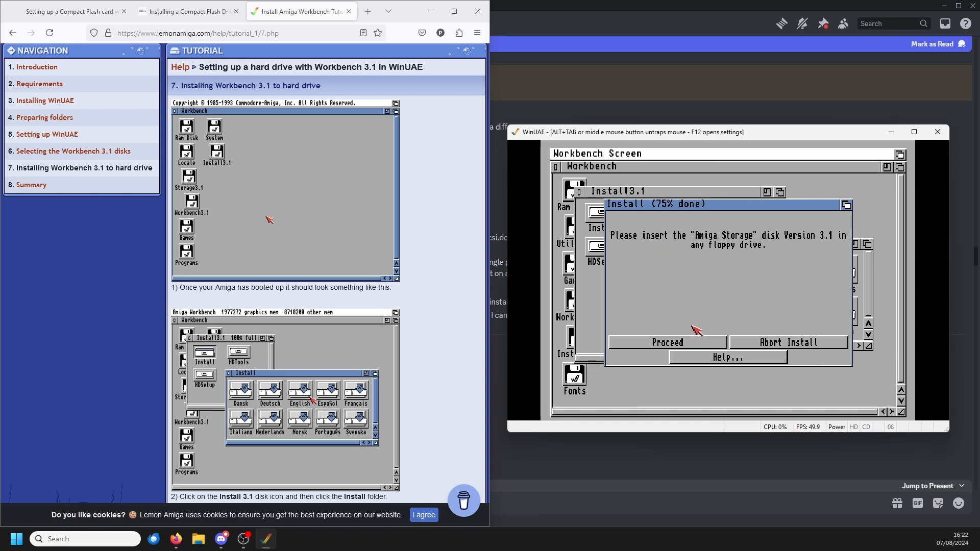
Step: Supply Storage.adf and Install.adf in DF0 as the installer requests them, proceeding with the installation after each
key("F12")
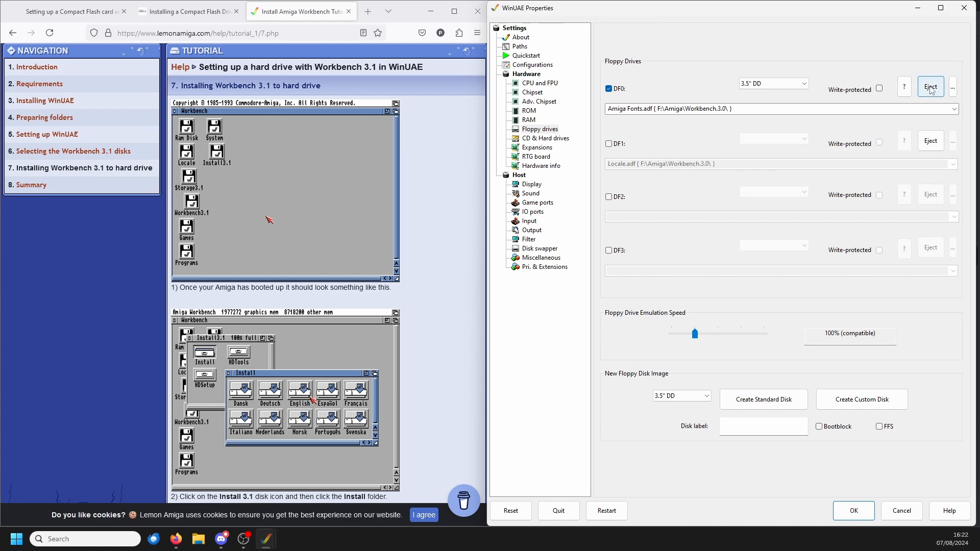
left_click(930, 88)
left_click(952, 87)
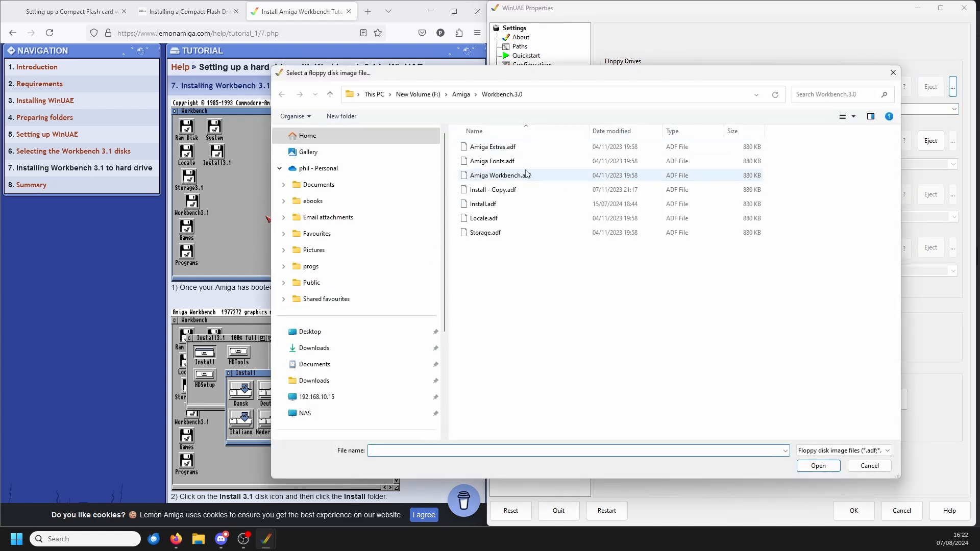
left_click(489, 233)
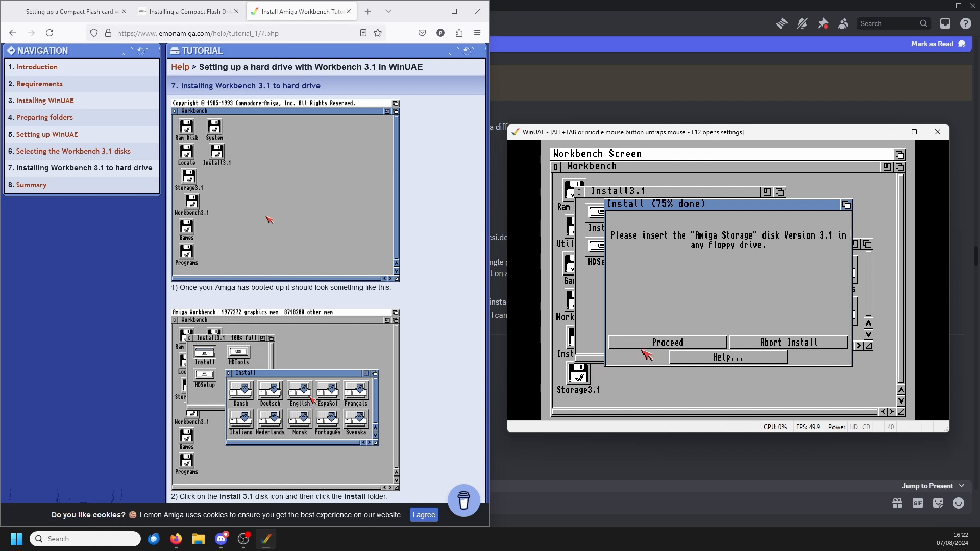
left_click(653, 343)
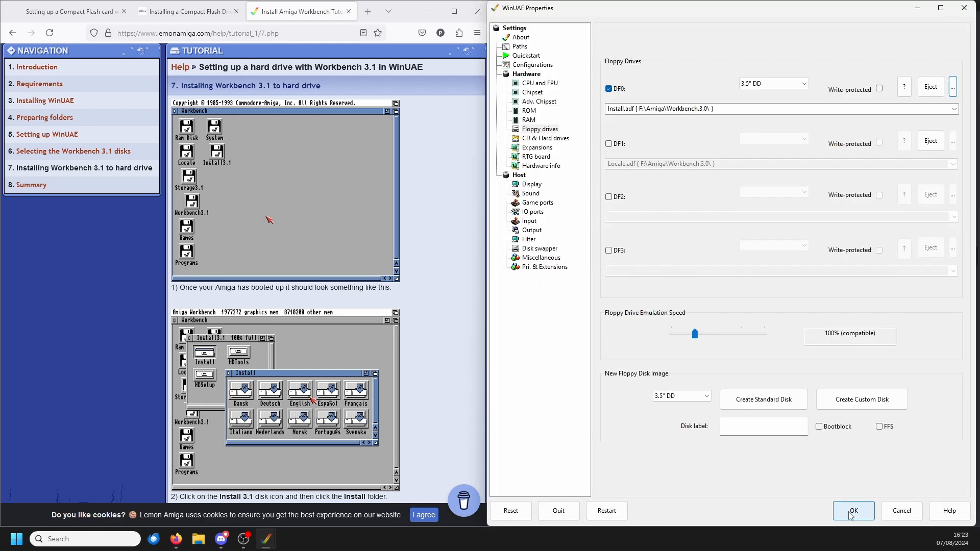
left_click(851, 512)
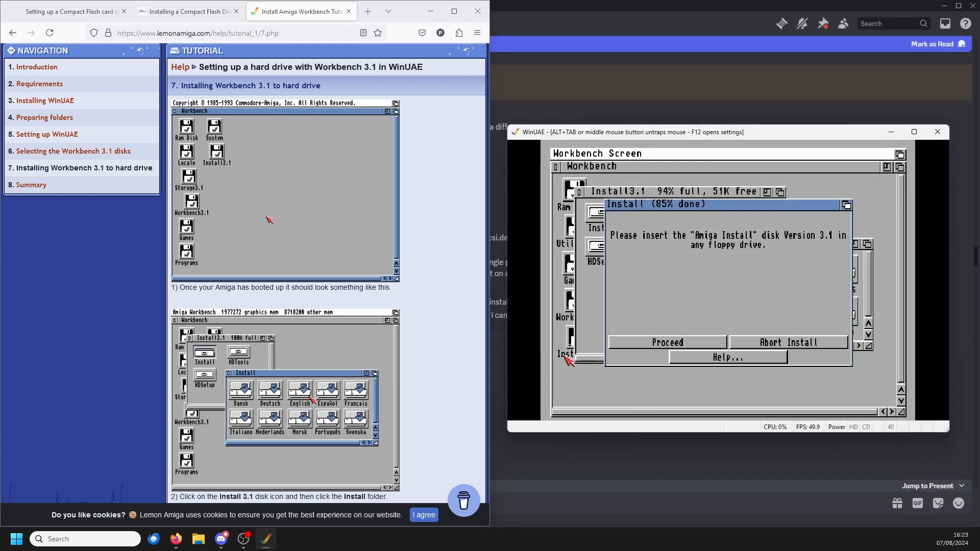
left_click(639, 345)
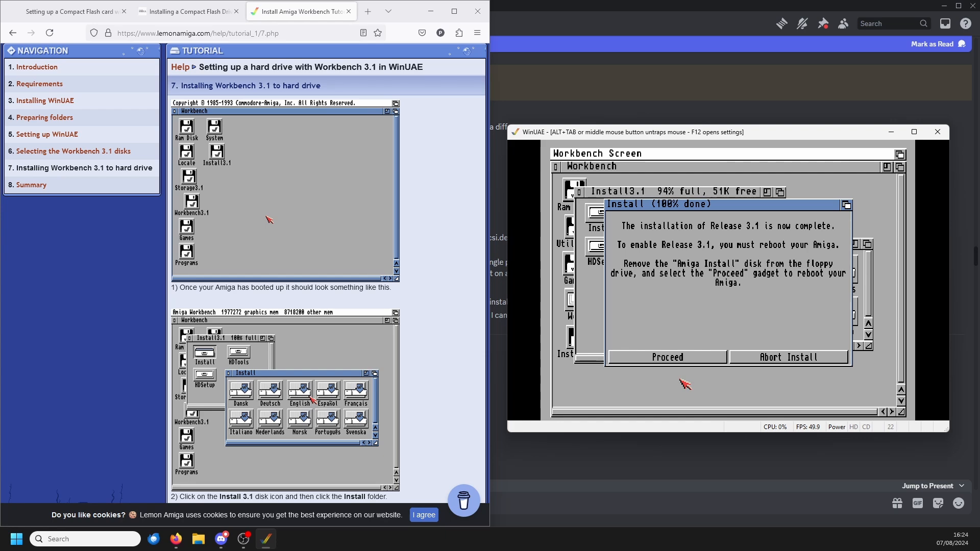
Step: Eject the Install disk from DF0 to reboot from the finished installer, and open the new Workbench disk
key("F12")
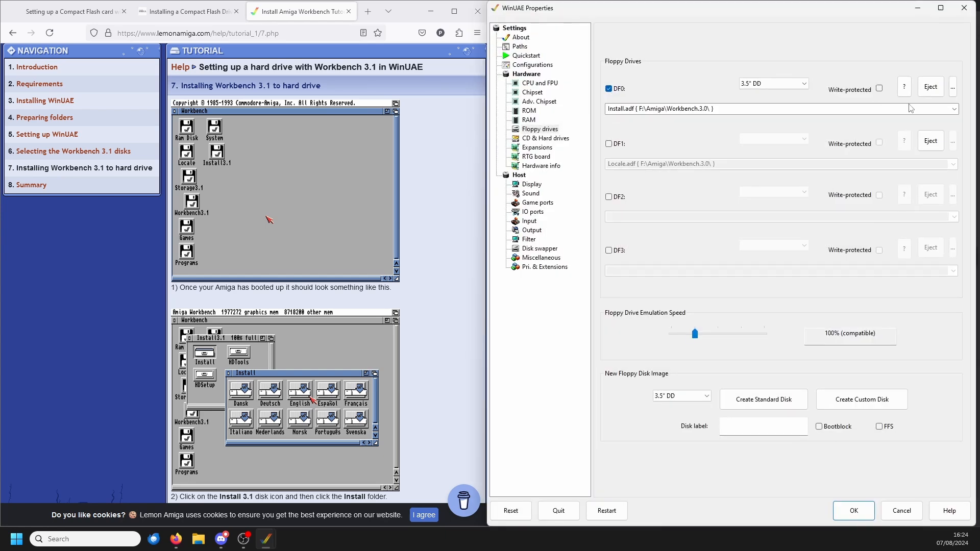
left_click(930, 87)
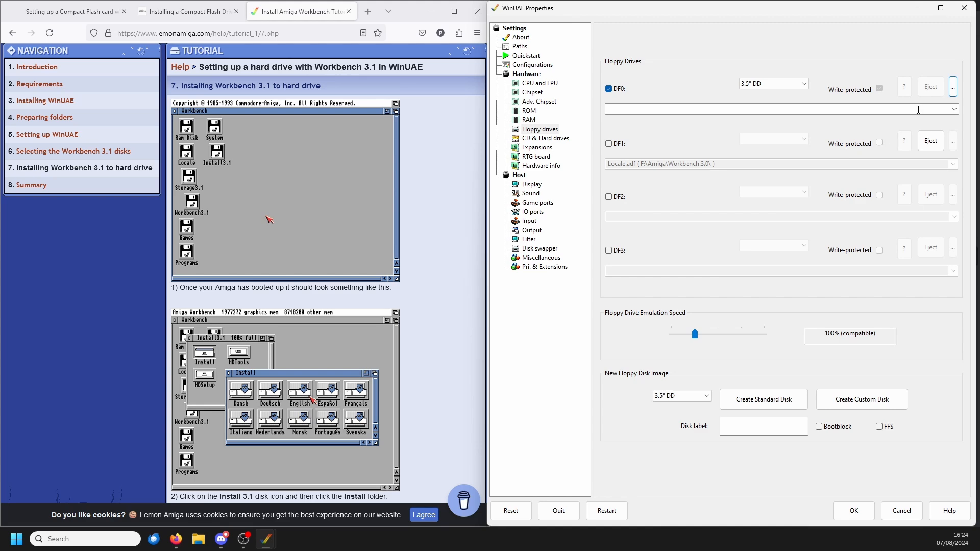
left_click(868, 514)
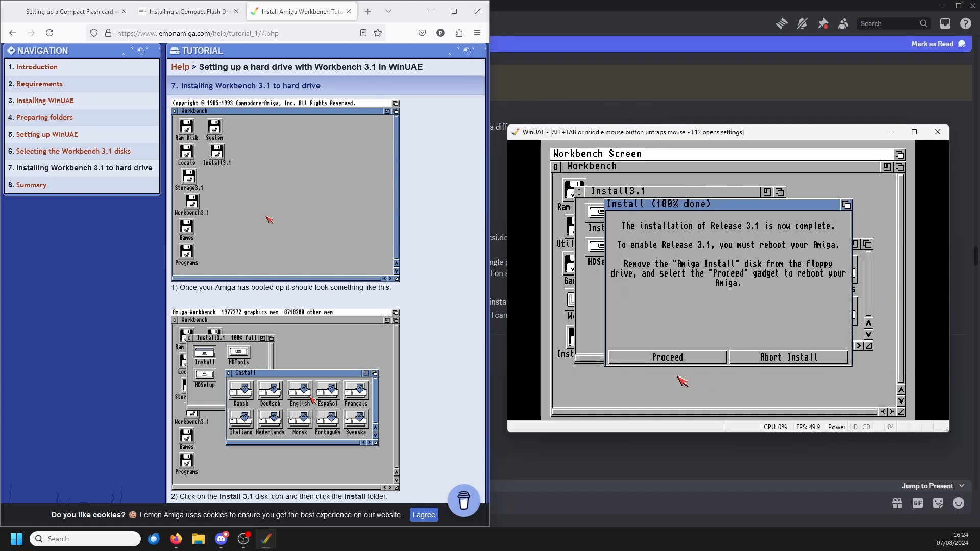
left_click(637, 362)
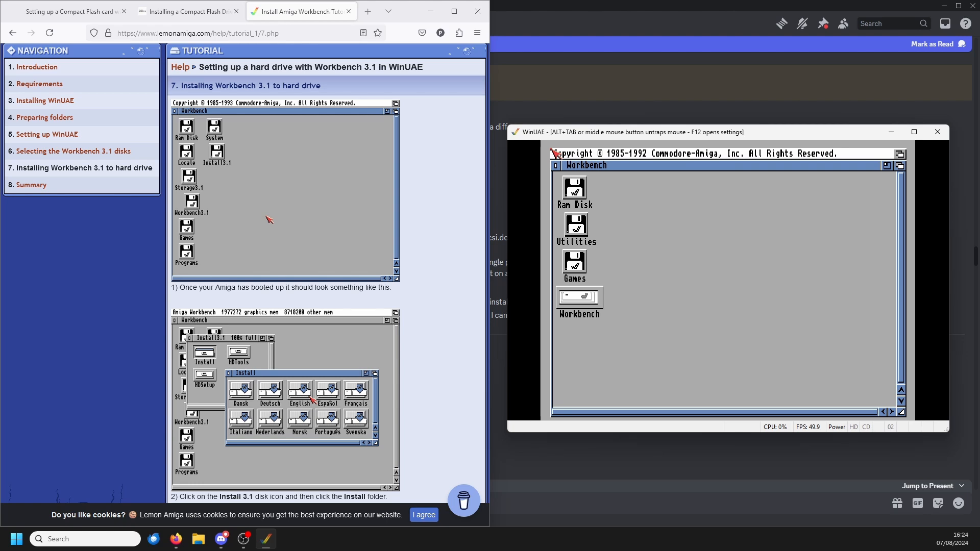
double_click(580, 302)
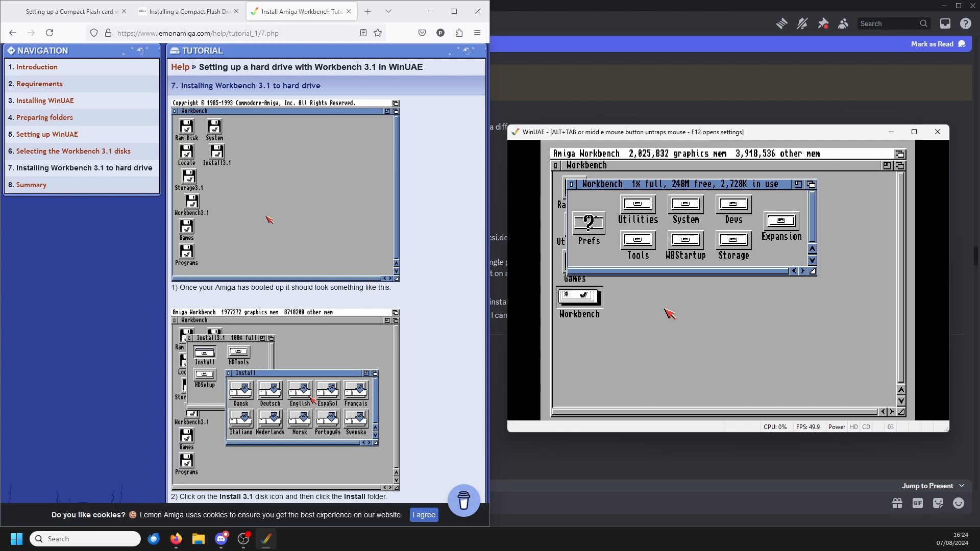
right_click(754, 345)
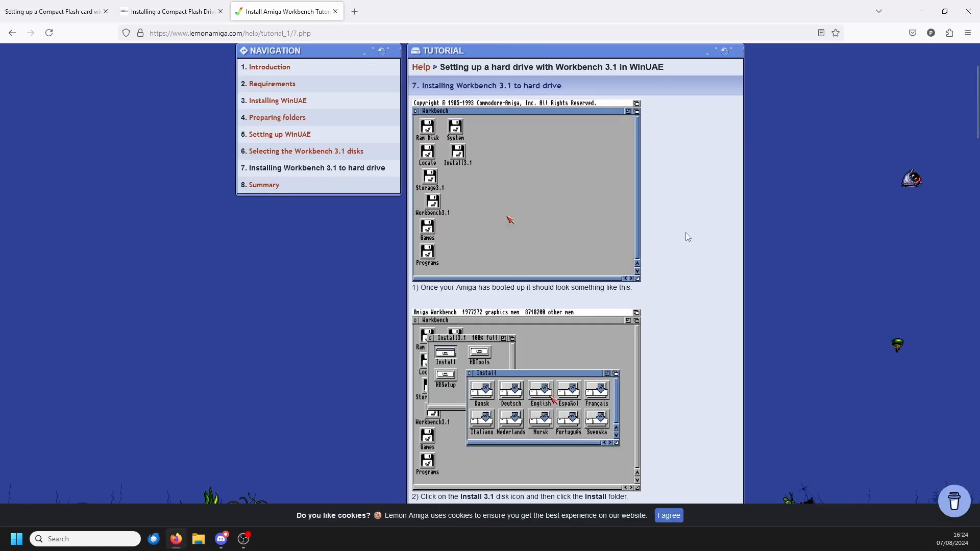